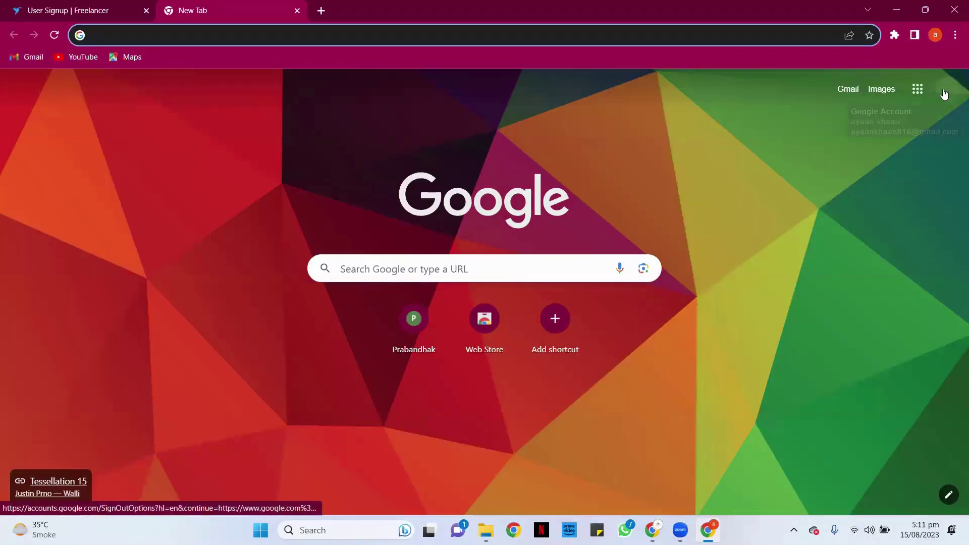
- Select the signed-in Google account's e-mail address, then go back to the Freelancer sign-up tab
click(944, 91)
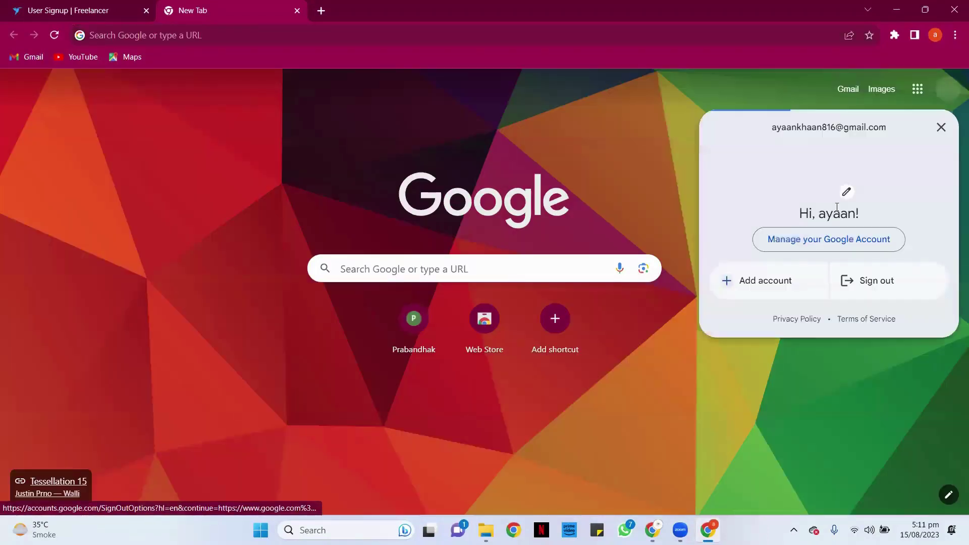
triple_click(847, 127)
key(ctrl+c)
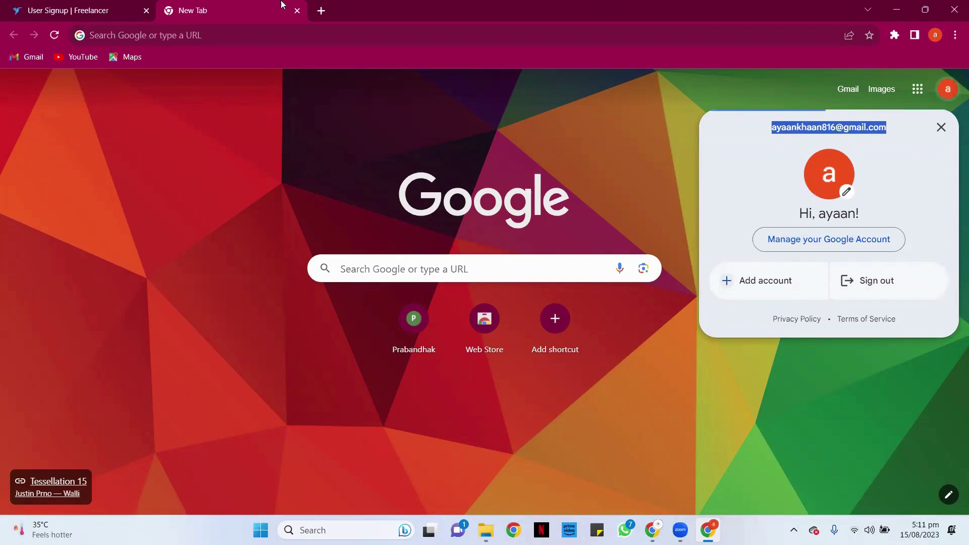
click(75, 10)
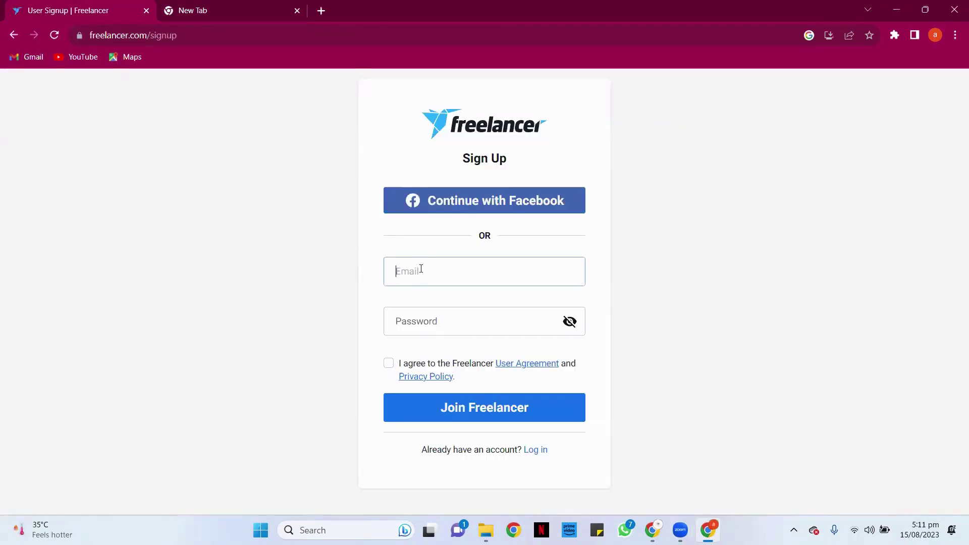
- Fill the sign-up form with the copied e-mail and a password, accept the User Agreement, and join
key(ctrl+v)
click(423, 319)
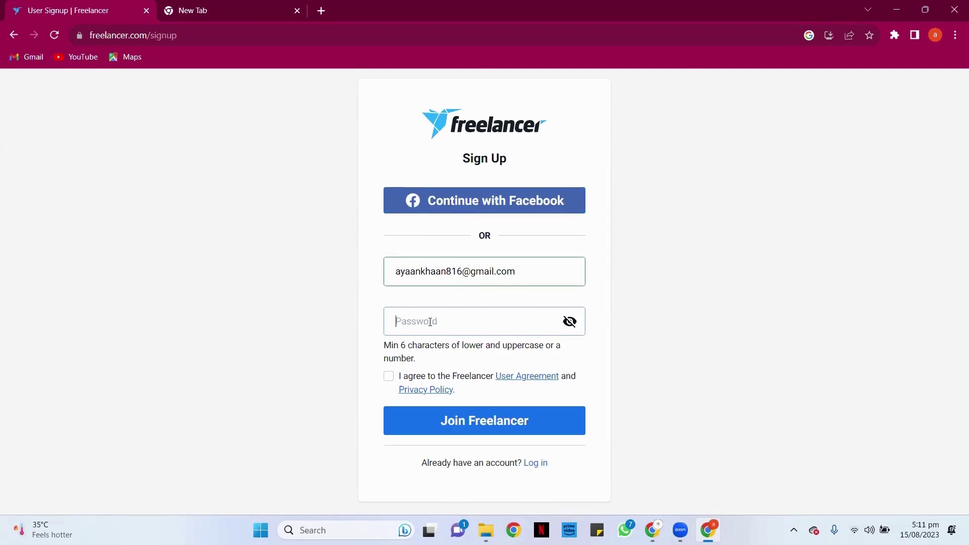
text(•)
key(BackSpace)
key(BackSpace)
key(BackSpace)
text(•)
click(390, 376)
click(492, 415)
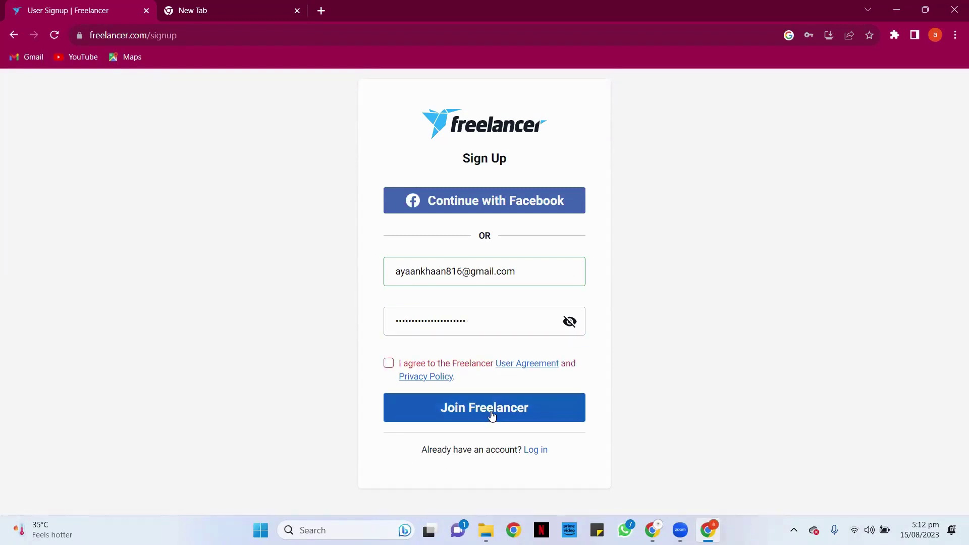
click(389, 363)
click(448, 417)
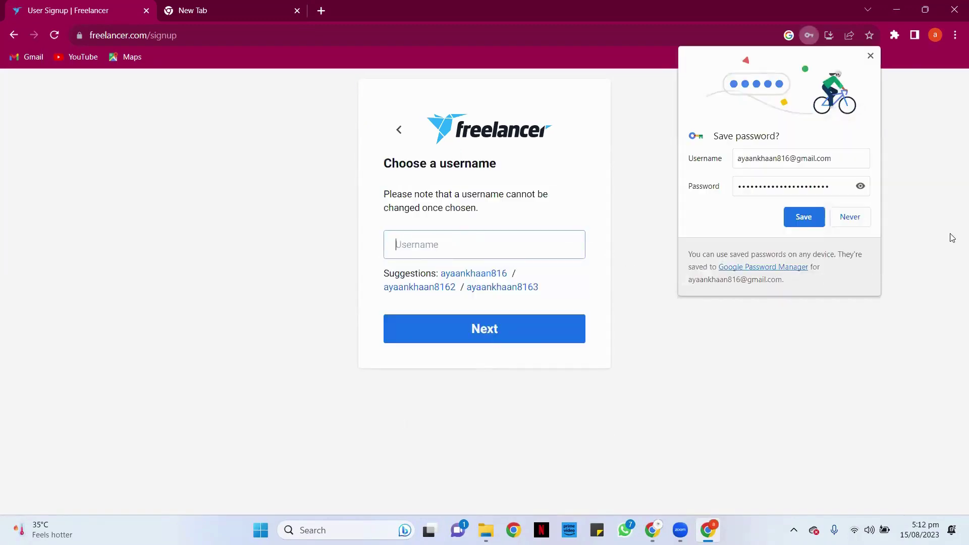
- Save the password in Chrome and submit a first username attempt
click(804, 217)
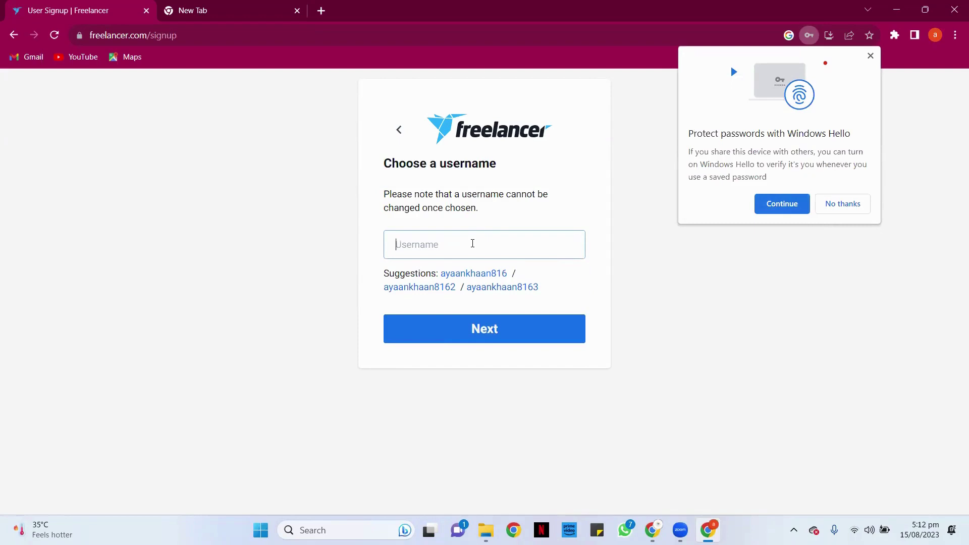
click(565, 337)
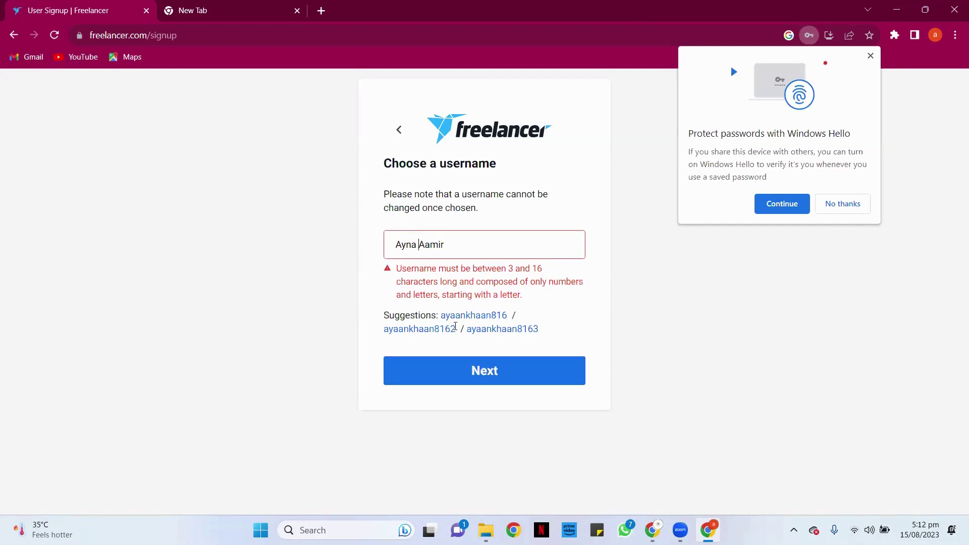
- Fix the username by removing the space and underscore, leaving letters and digits, and submit it
key(BackSpace)
click(480, 240)
text(_04)
click(514, 377)
key(BackSpace)
click(487, 373)
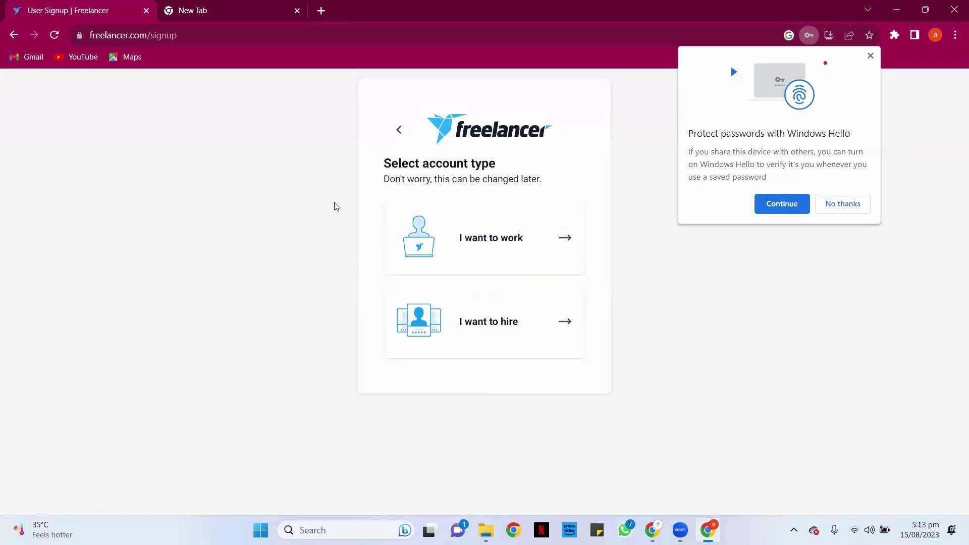
- Pick the 'I want to work' account type and focus the skill search box
click(474, 249)
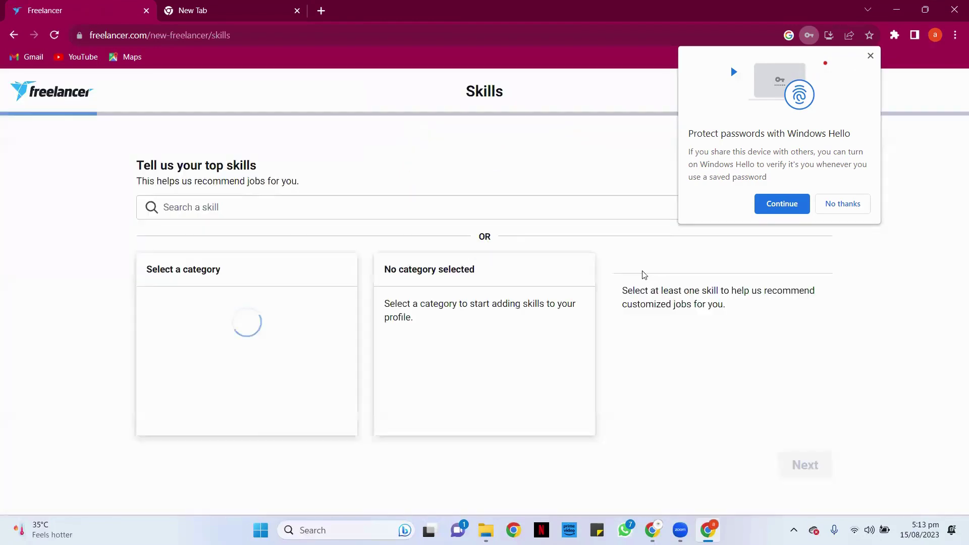
click(234, 208)
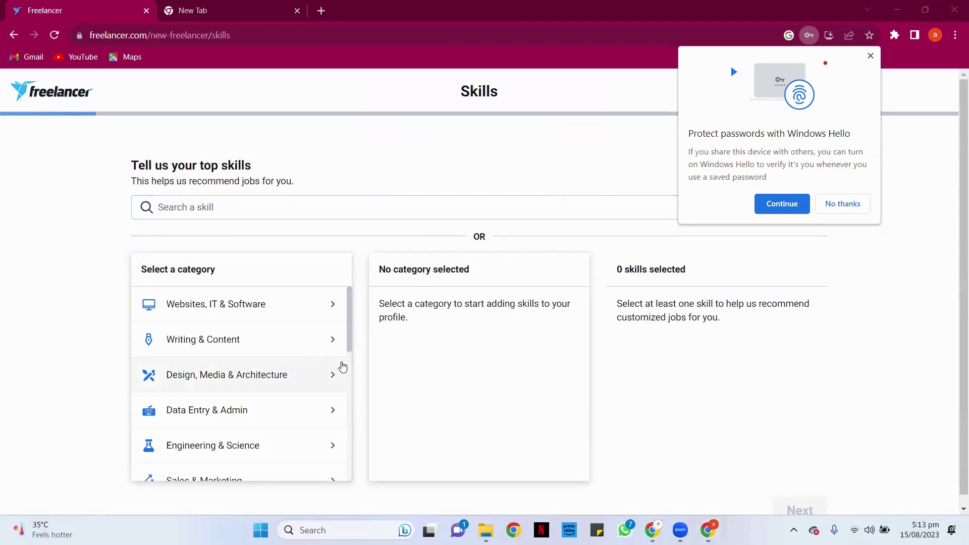
- In Design, Media & Architecture, add Graphic Design, Illustrator and Photoshop as skills
click(334, 376)
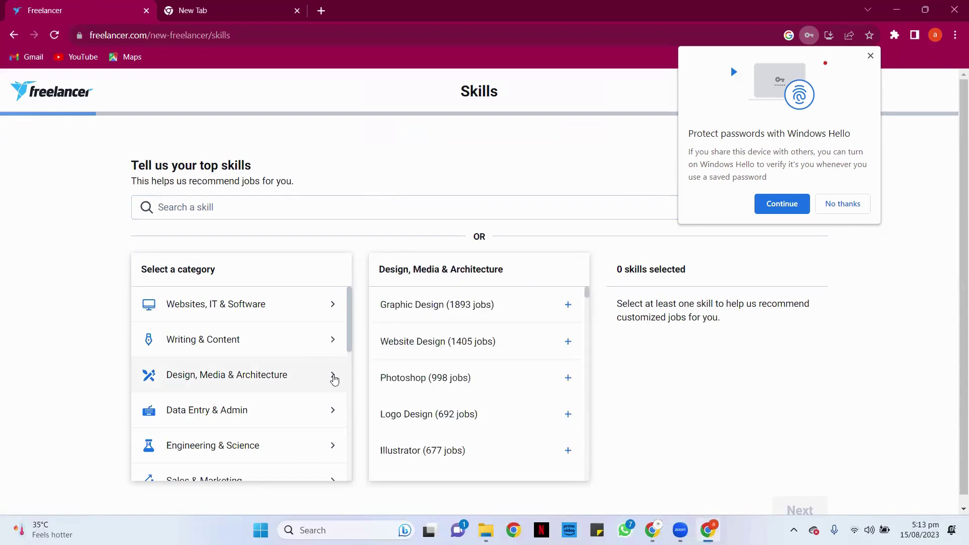
click(561, 307)
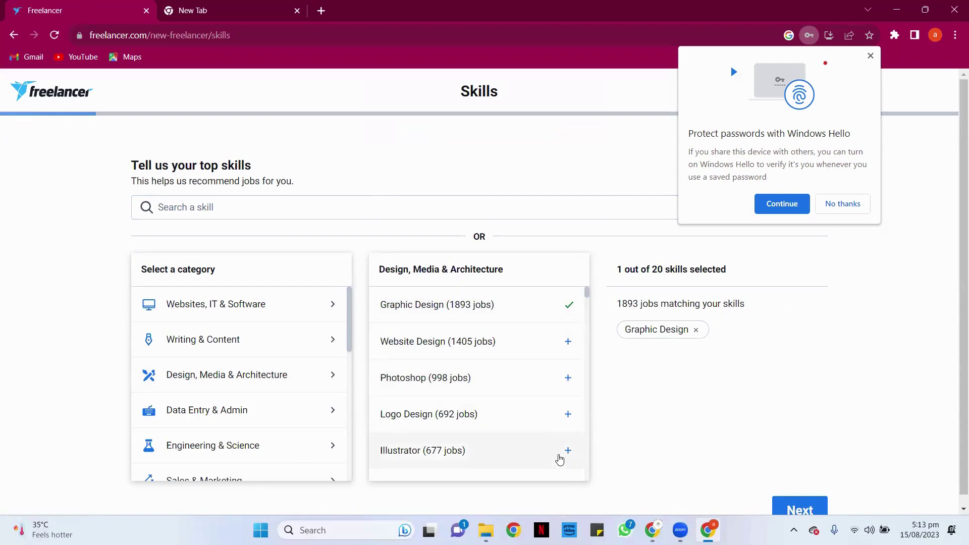
click(575, 455)
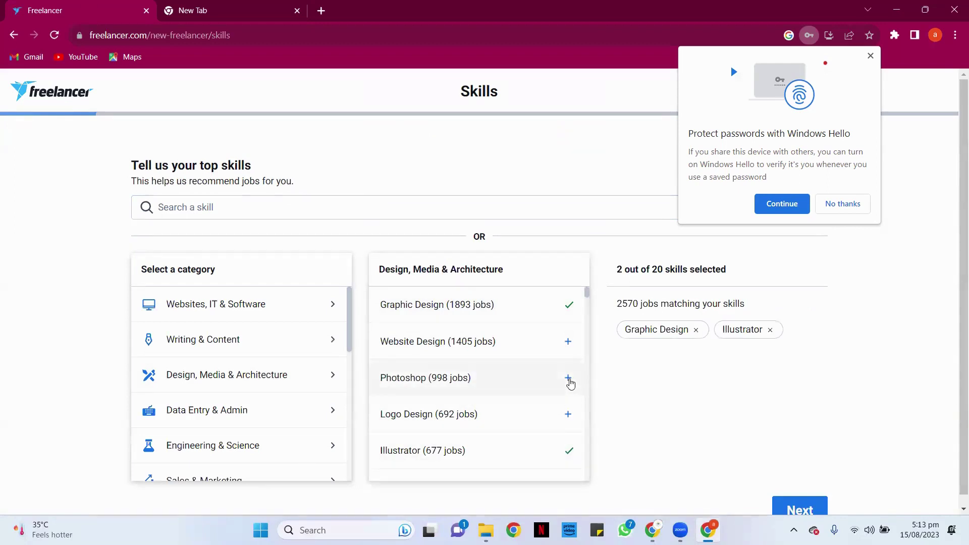
click(547, 397)
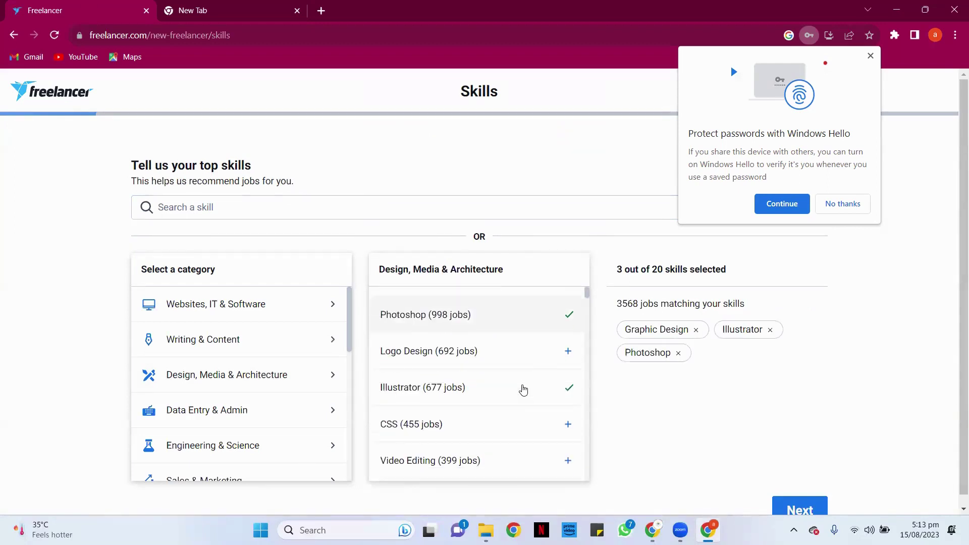
scroll(523, 392, down, 1)
scroll(523, 392, up, 1)
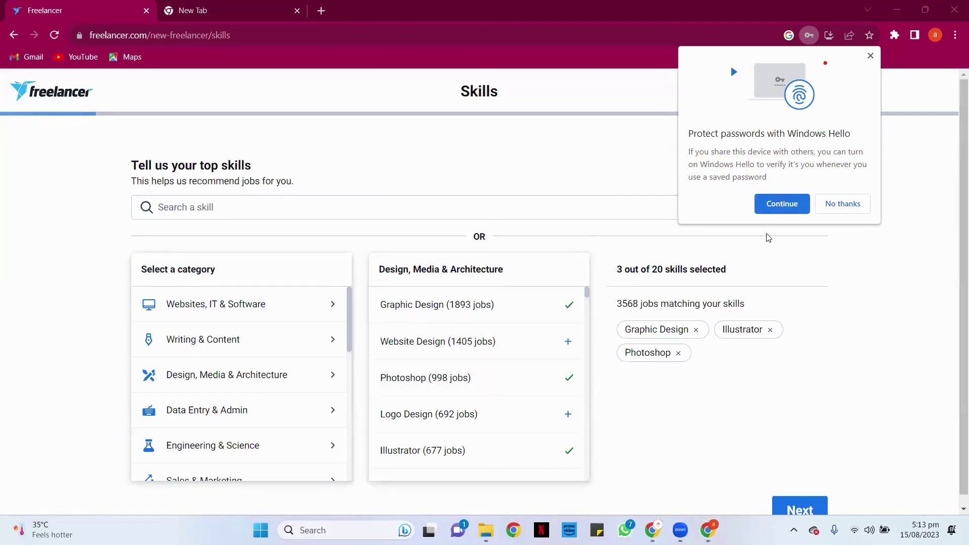
scroll(495, 399, down, 2)
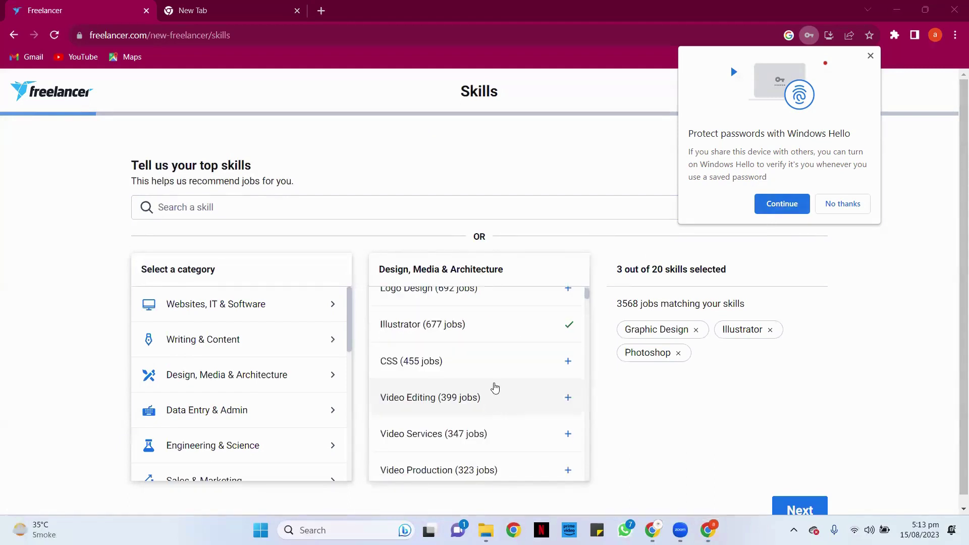
scroll(432, 369, down, 2)
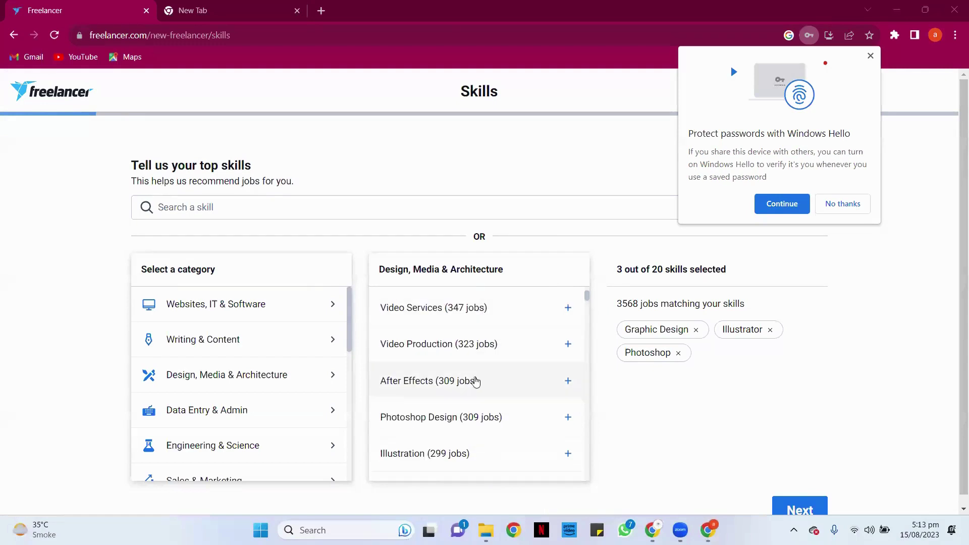
scroll(404, 379, up, 1)
scroll(402, 381, down, 1)
scroll(497, 397, down, 1)
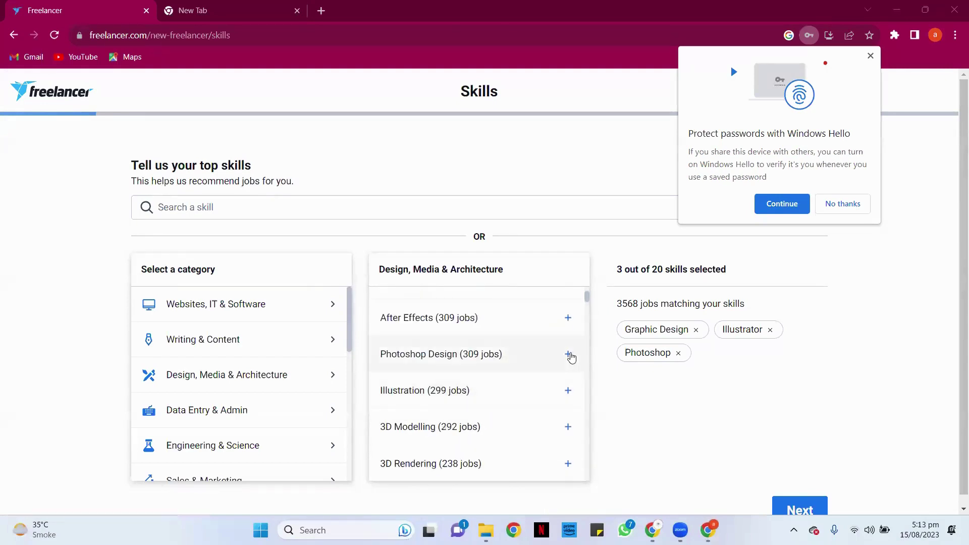
- Add Photoshop Design, Illustration and Logo Design as skills
click(567, 355)
click(568, 390)
scroll(522, 433, down, 2)
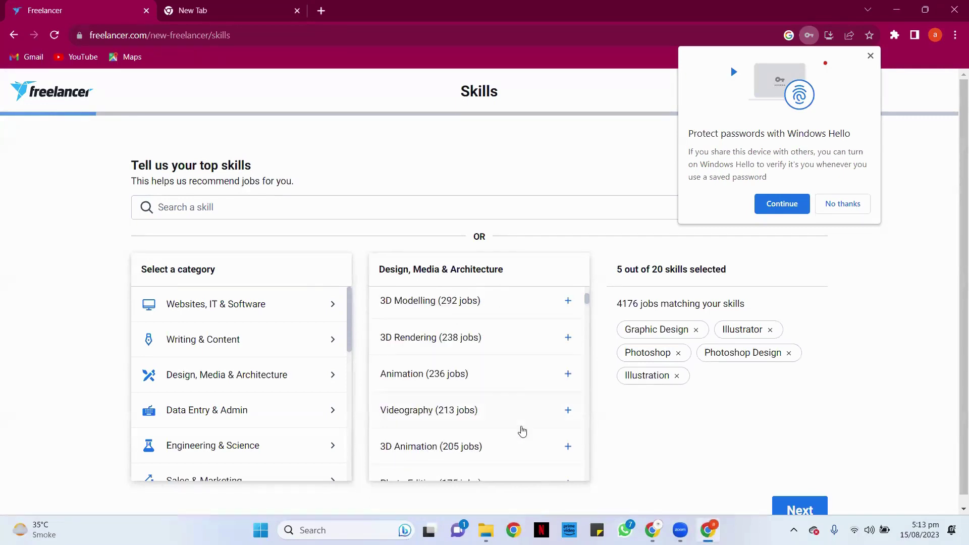
scroll(495, 370, down, 5)
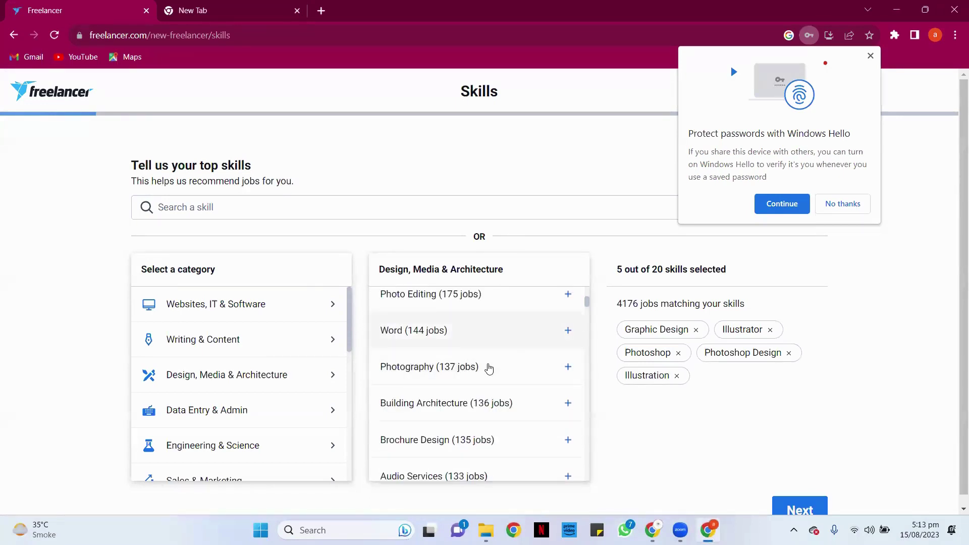
scroll(489, 371, down, 2)
scroll(490, 371, down, 3)
scroll(517, 359, up, 10)
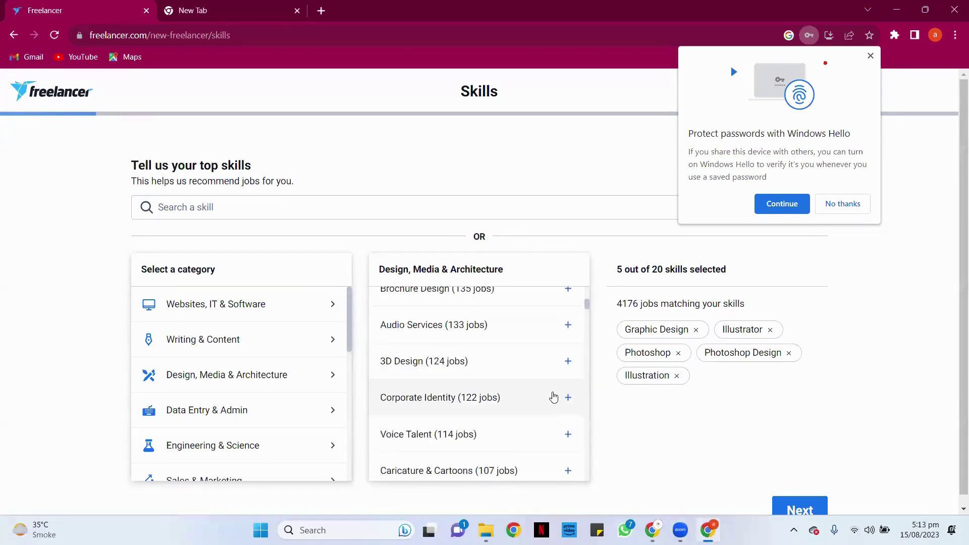
scroll(519, 377, up, 5)
click(565, 415)
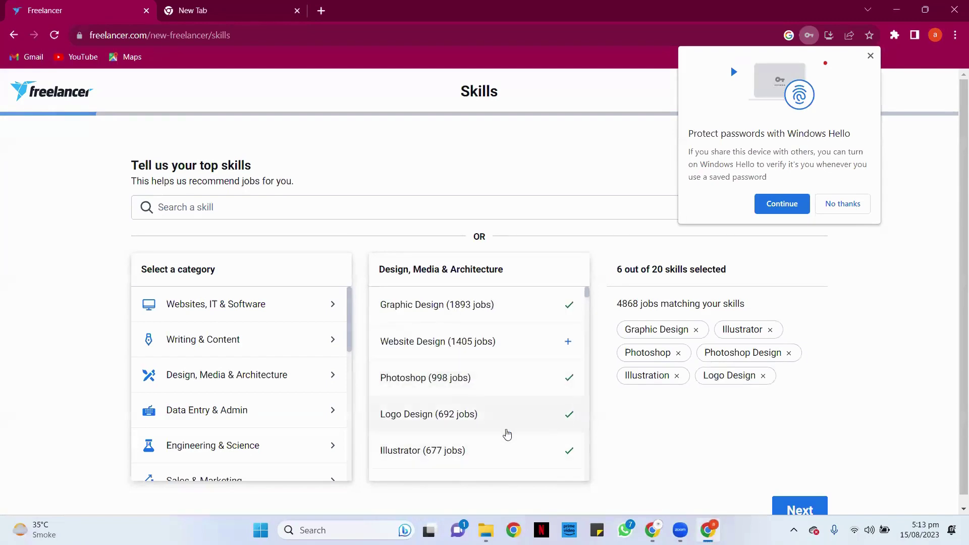
- Add Banner Design, T-Shirts and Flyer Design to the chosen skills
scroll(465, 395, down, 3)
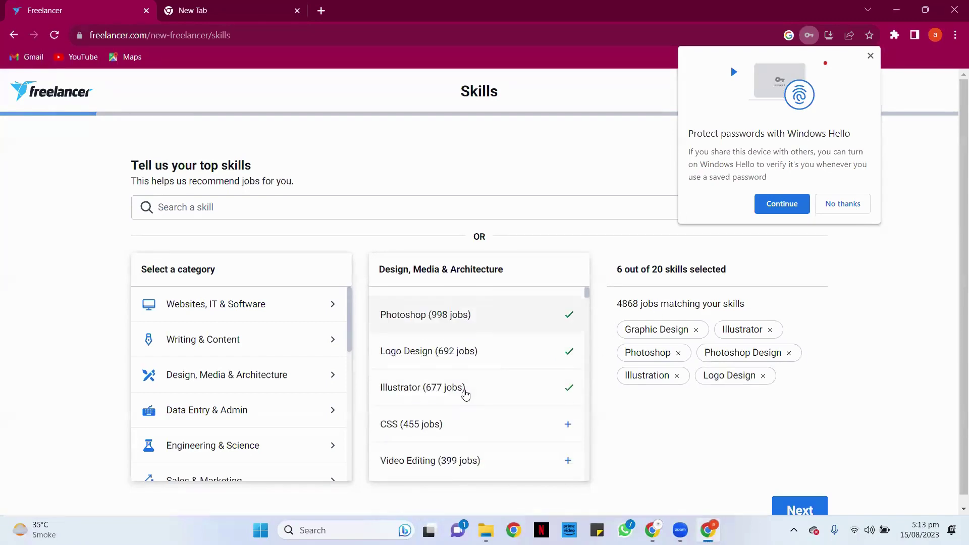
scroll(433, 367, down, 5)
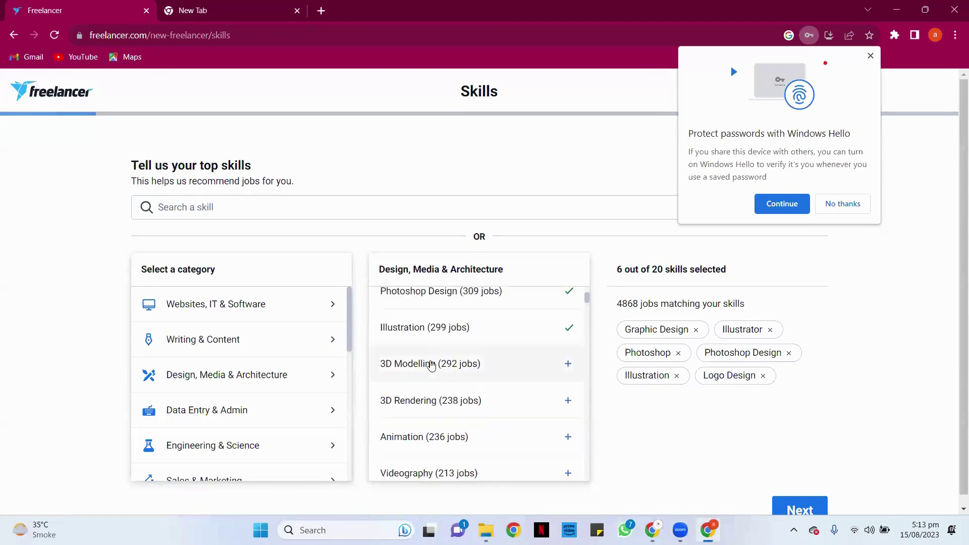
scroll(500, 394, down, 4)
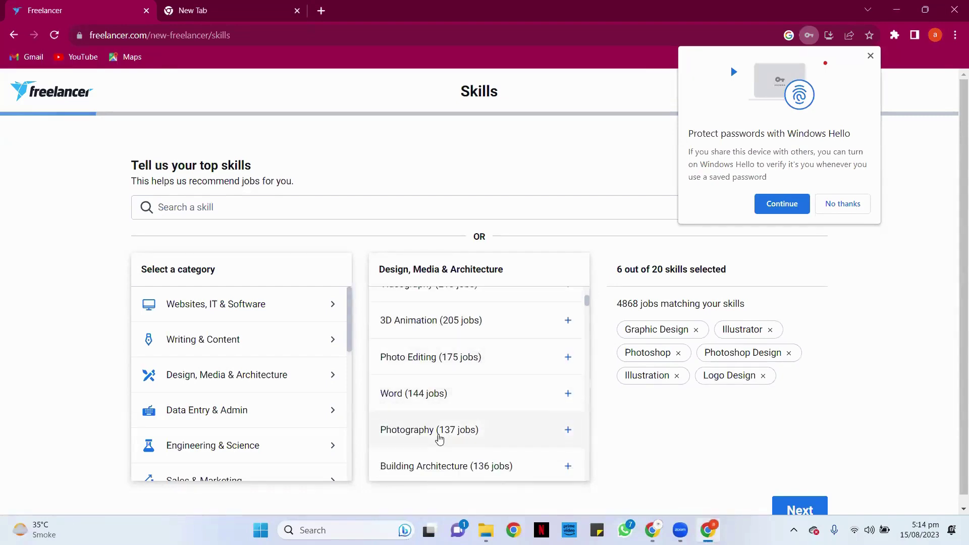
scroll(407, 448, down, 4)
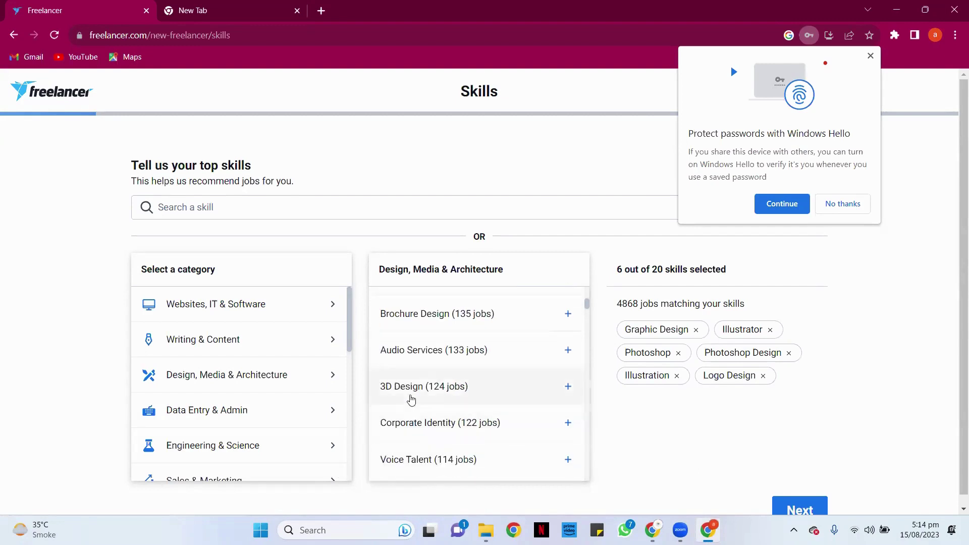
scroll(394, 391, down, 4)
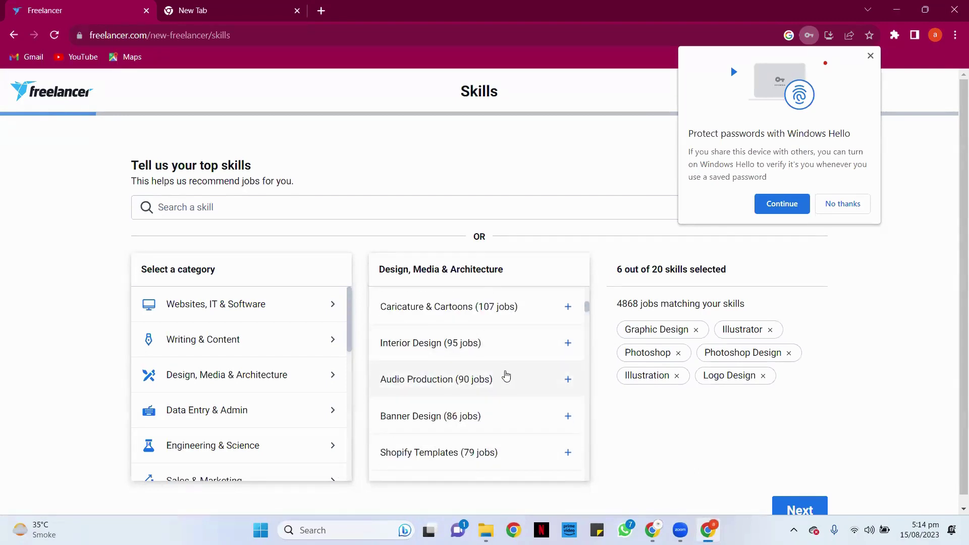
scroll(509, 374, down, 1)
click(527, 357)
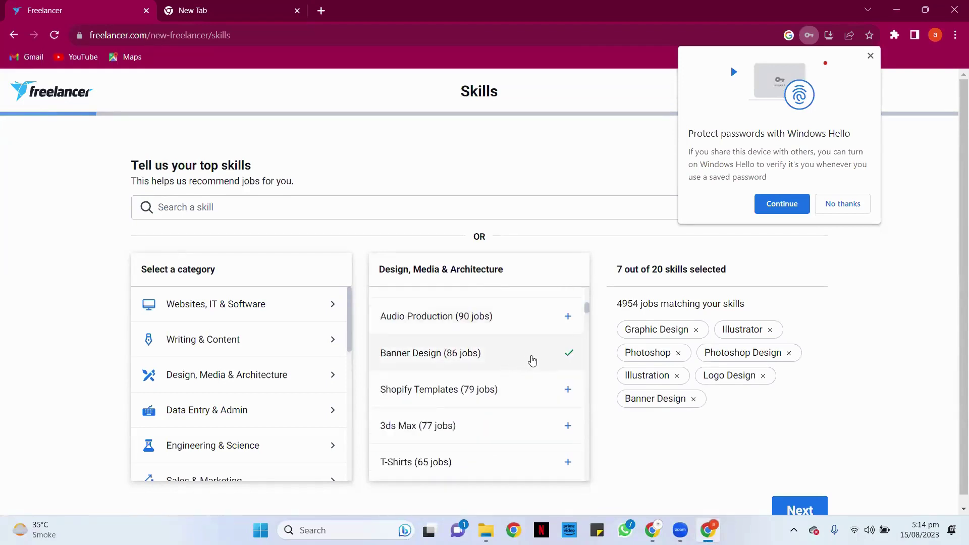
scroll(500, 399, down, 4)
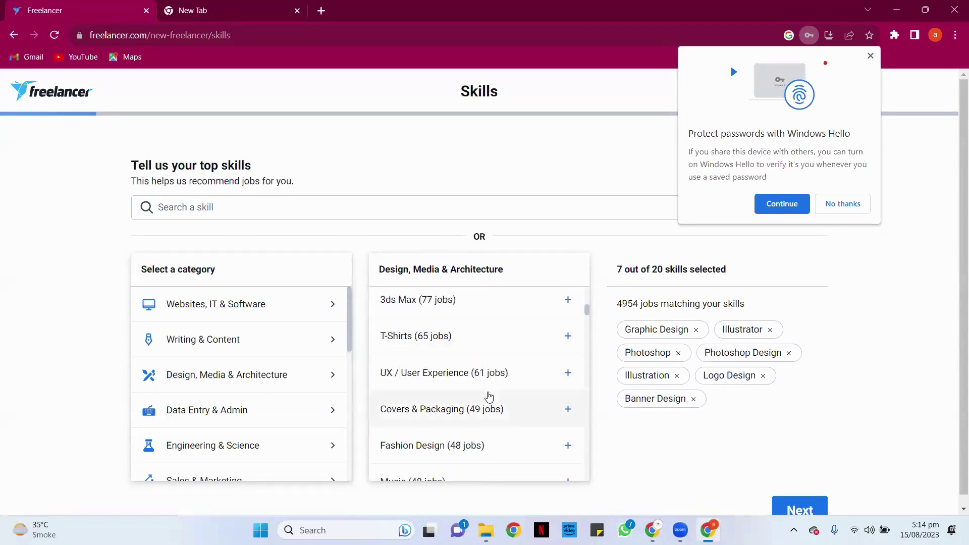
scroll(486, 392, up, 2)
click(480, 402)
scroll(489, 407, down, 1)
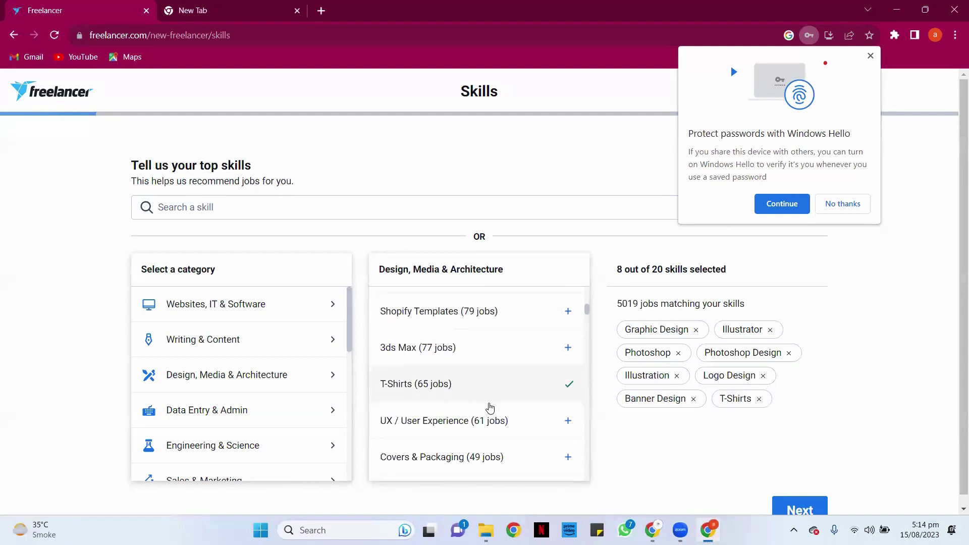
scroll(476, 407, down, 1)
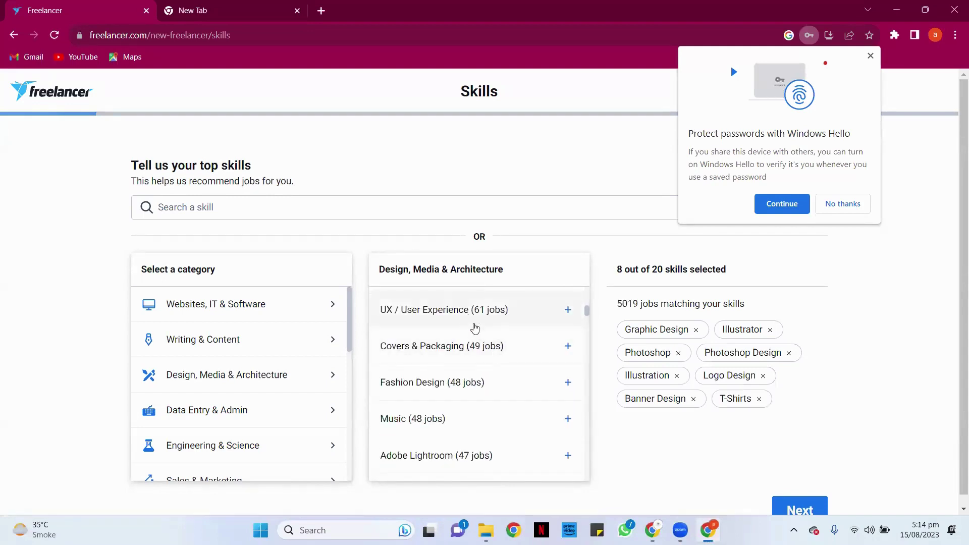
scroll(508, 421, down, 3)
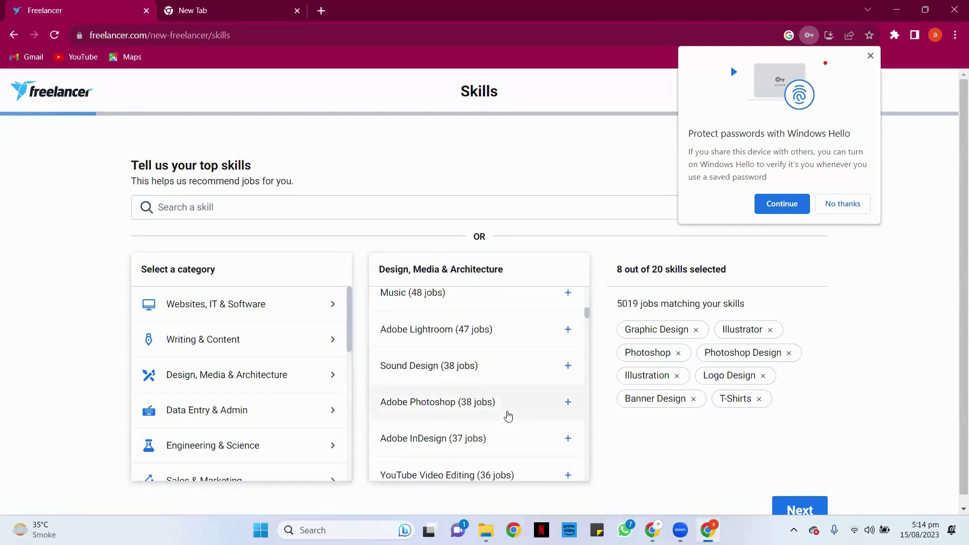
scroll(502, 396, down, 1)
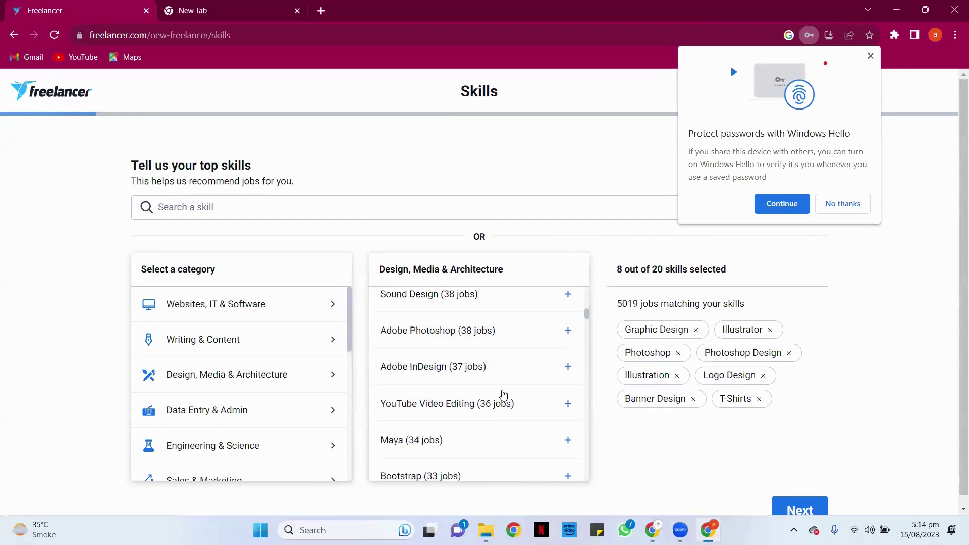
scroll(482, 377, down, 2)
scroll(482, 375, up, 1)
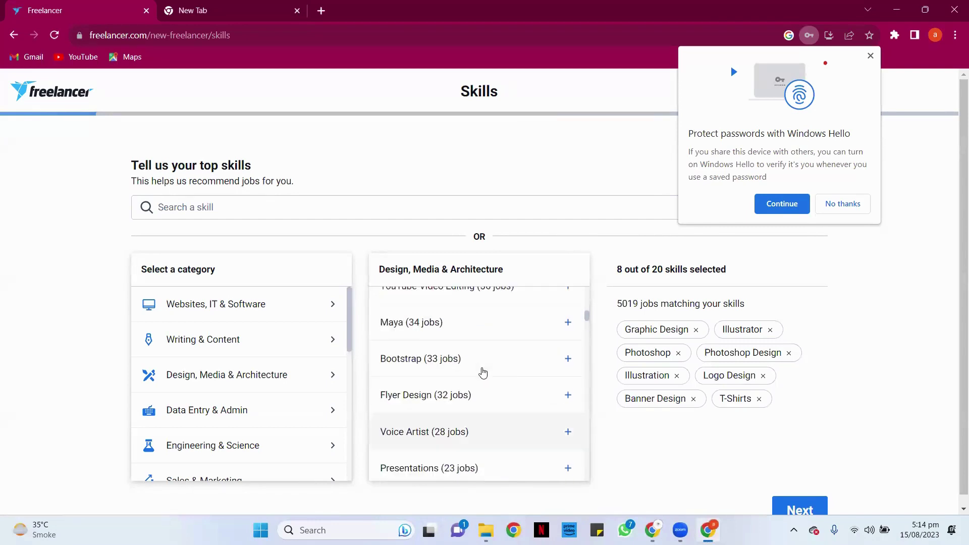
click(485, 394)
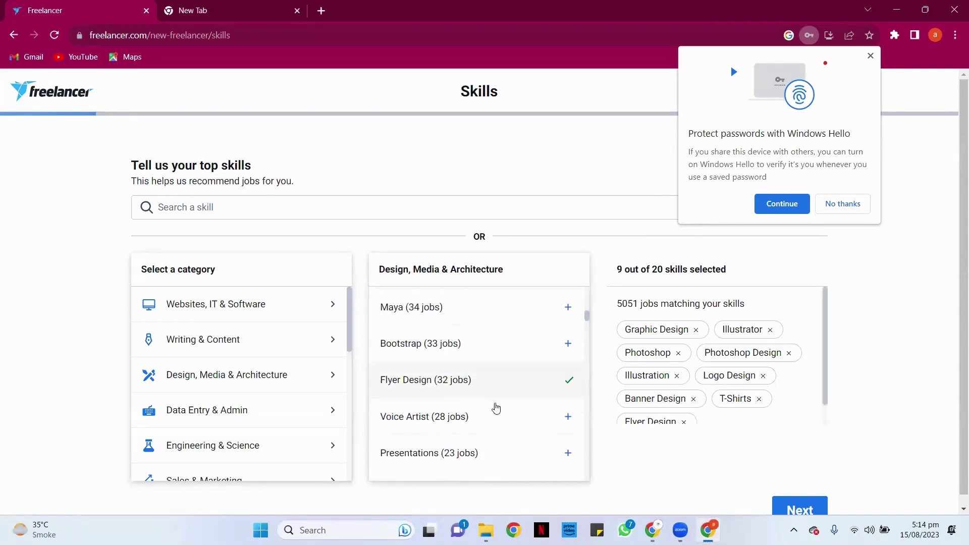
- Add Business Cards, Poster Design, Canva, Advertisement Design and Creative Design to the skills
scroll(489, 398, down, 2)
scroll(488, 396, up, 1)
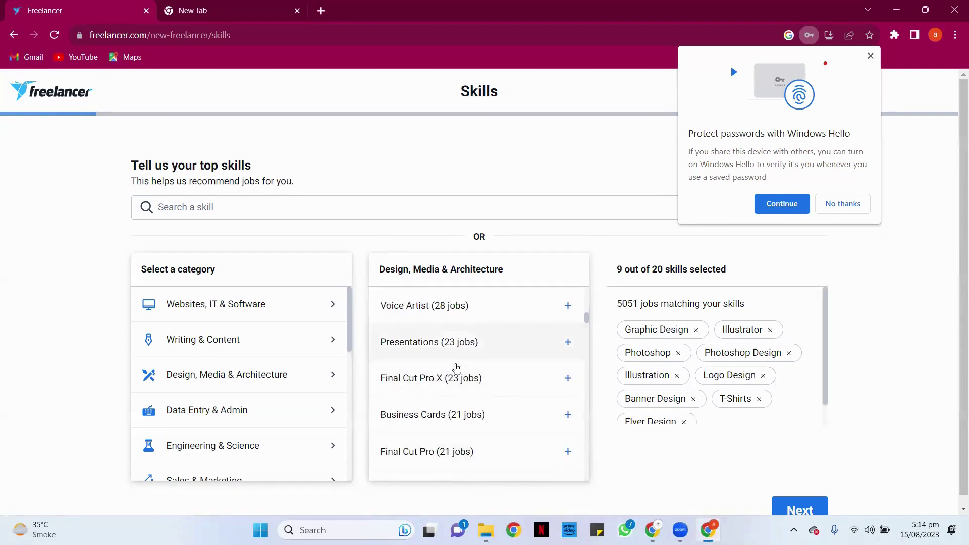
scroll(493, 399, down, 2)
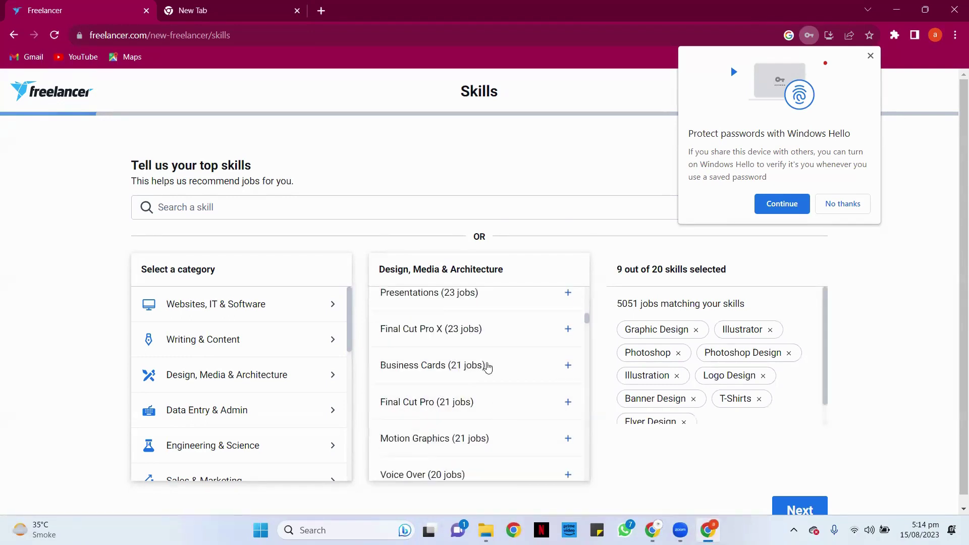
click(468, 361)
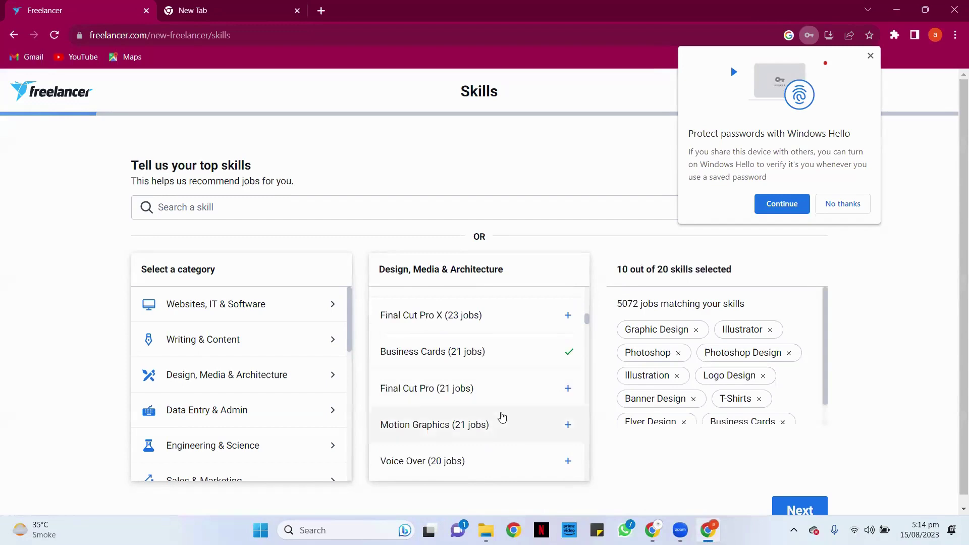
scroll(501, 415, down, 2)
scroll(500, 416, down, 2)
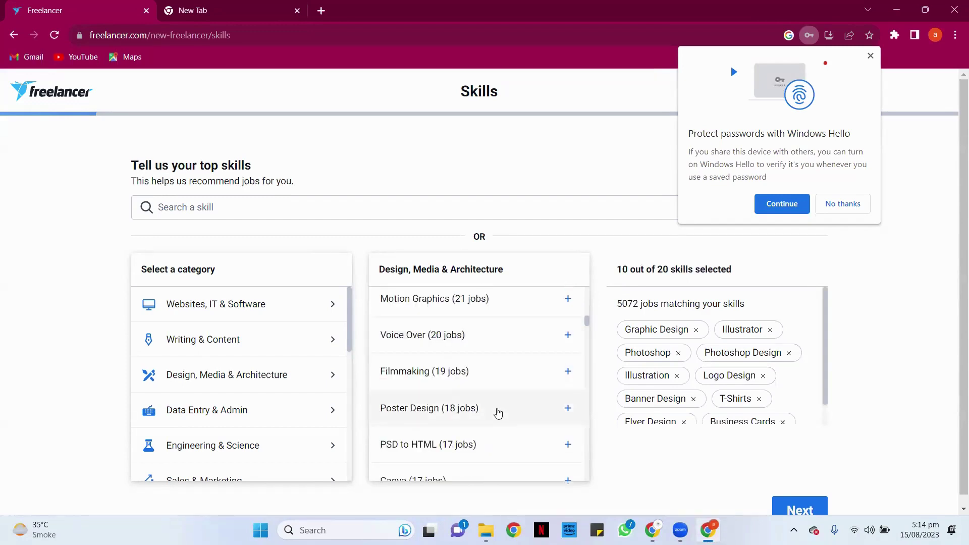
click(498, 414)
scroll(498, 413, down, 2)
click(499, 413)
scroll(496, 411, down, 3)
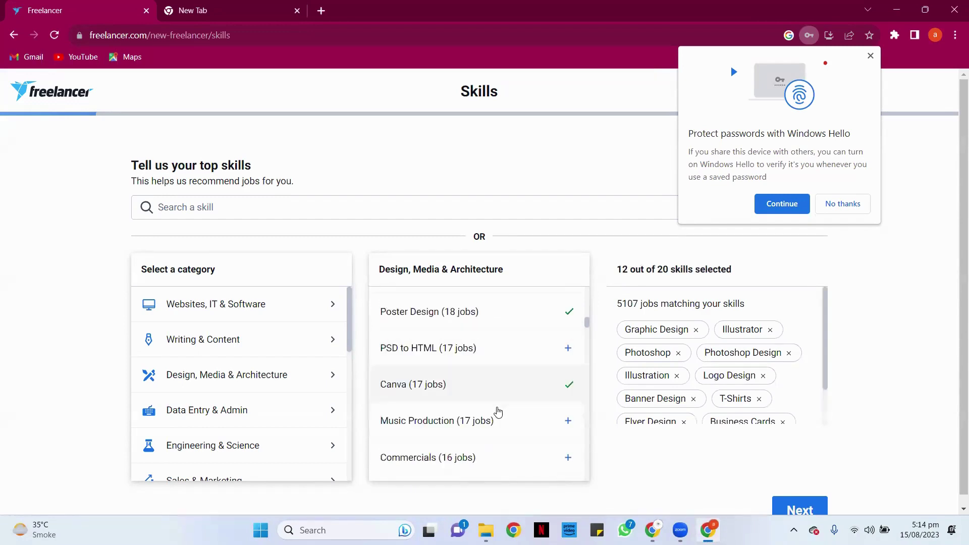
scroll(487, 397, down, 2)
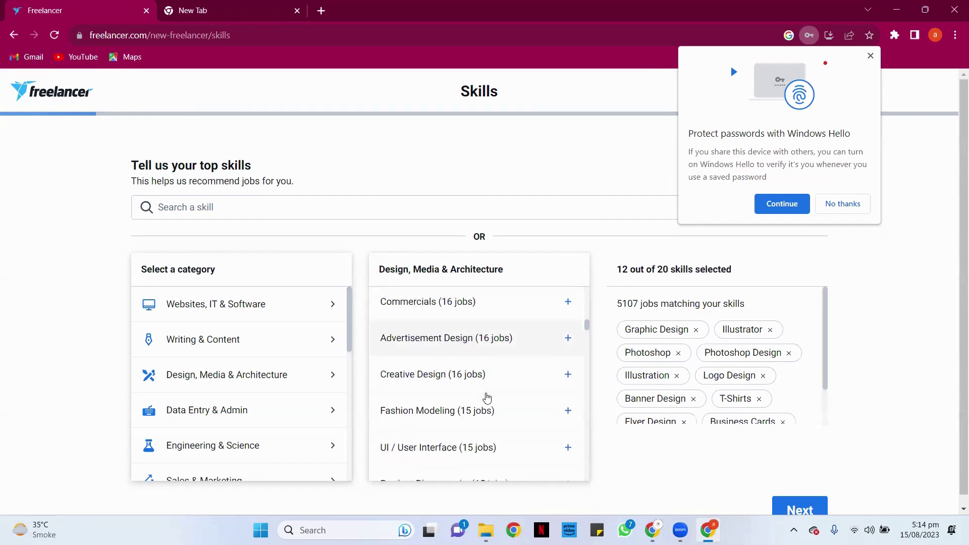
click(461, 344)
click(514, 387)
- Add Book Cover Design and Stationery Design, bringing the total to 16 of 20 skills
scroll(523, 409, down, 3)
scroll(512, 409, down, 1)
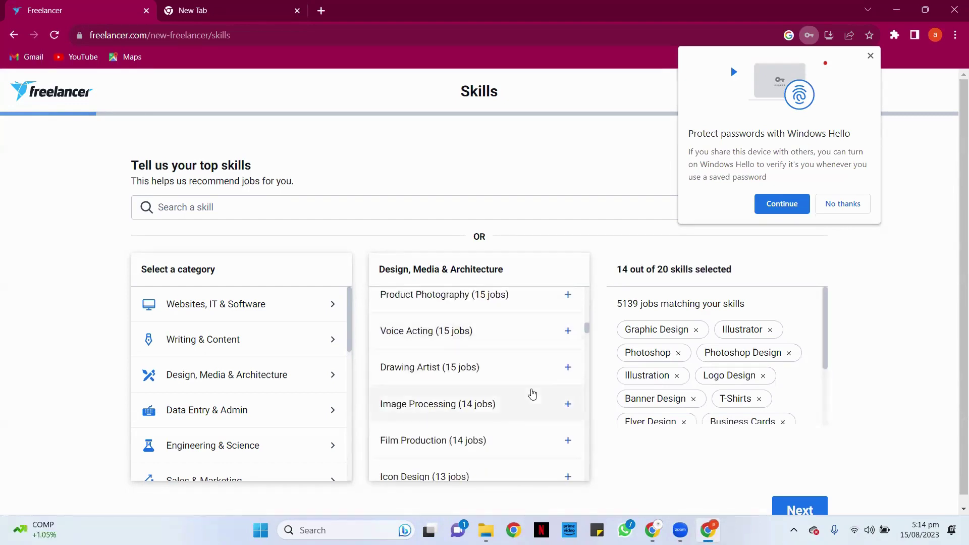
scroll(453, 439, down, 1)
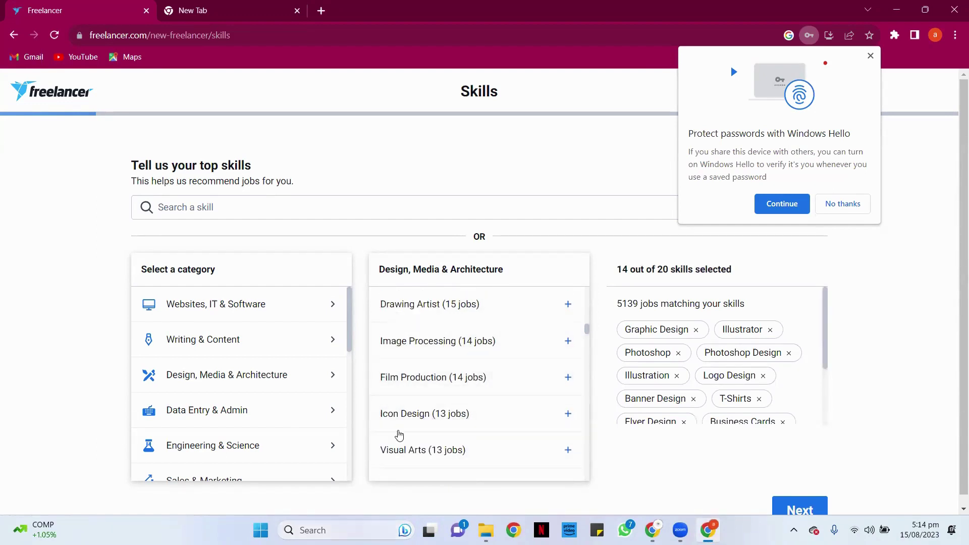
scroll(462, 361, down, 2)
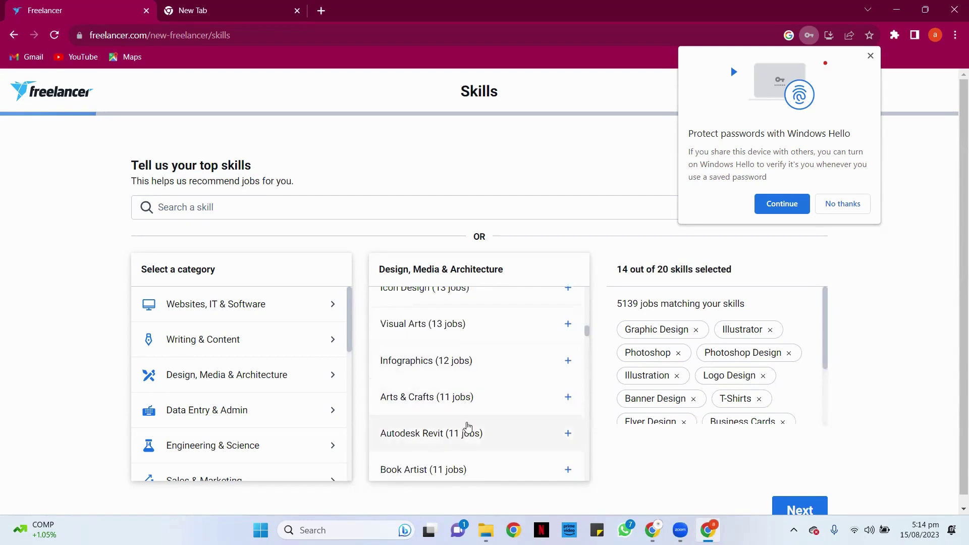
scroll(485, 444, down, 3)
scroll(468, 428, down, 1)
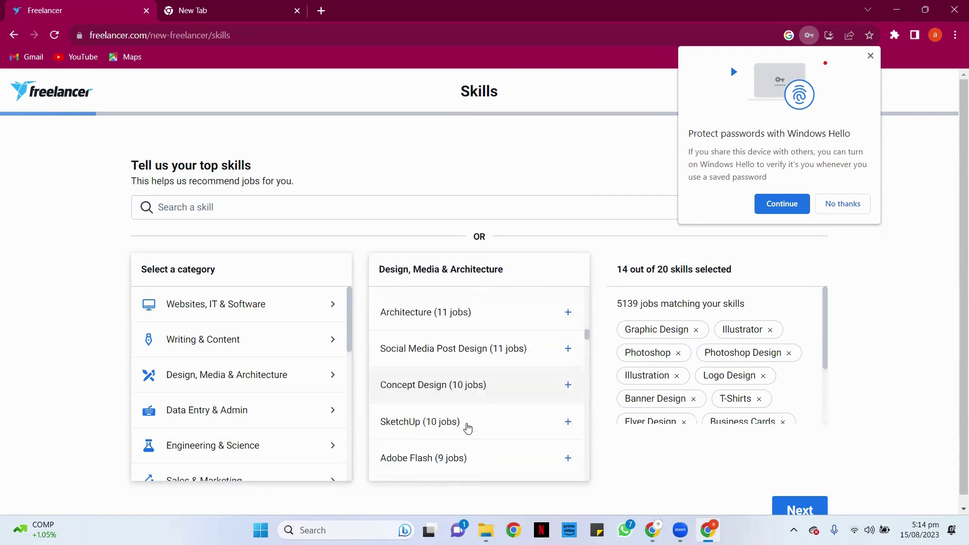
scroll(452, 384, down, 1)
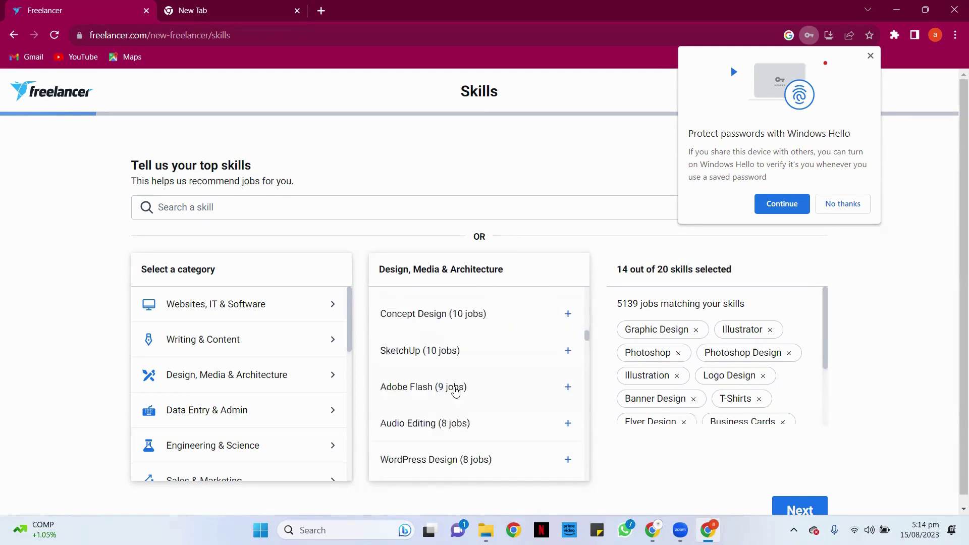
scroll(457, 391, down, 1)
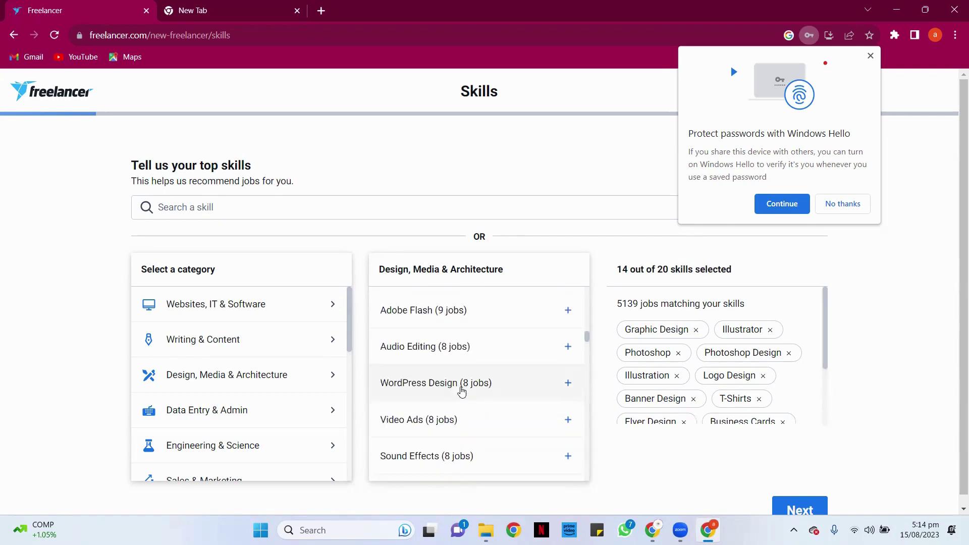
scroll(461, 392, down, 1)
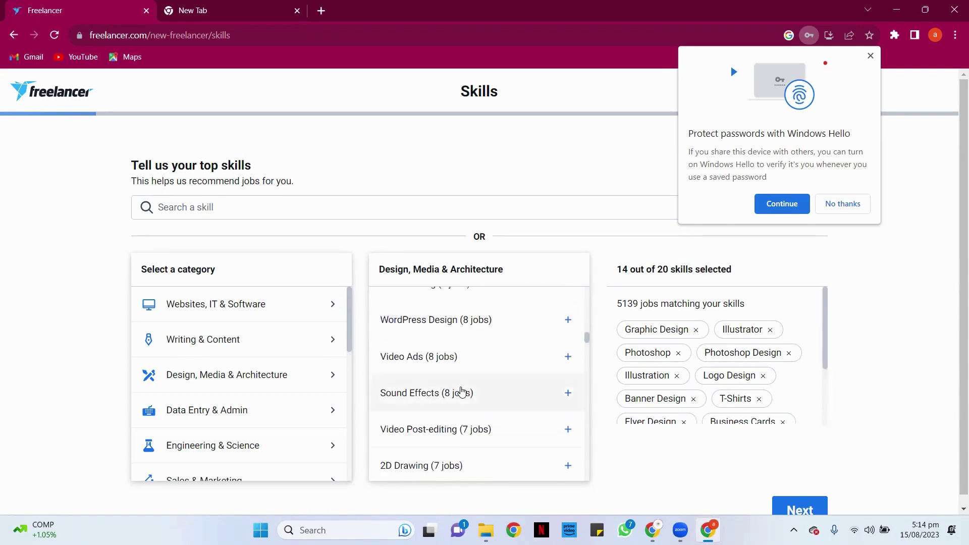
scroll(461, 392, down, 1)
scroll(462, 389, down, 2)
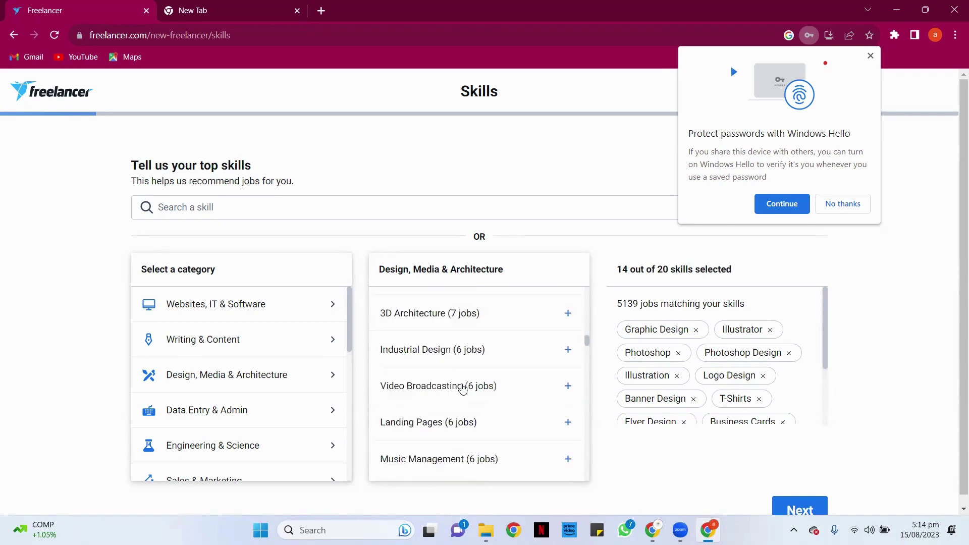
scroll(463, 388, down, 3)
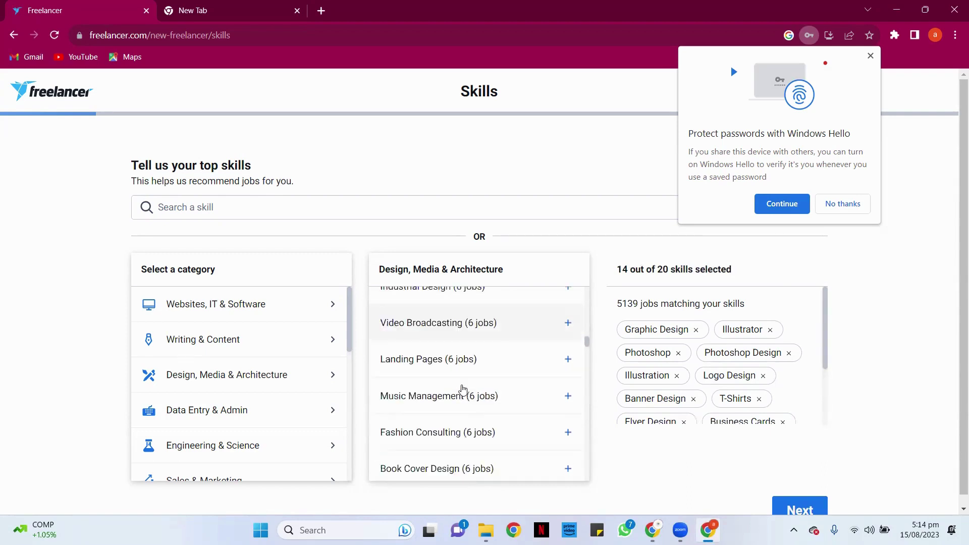
click(466, 355)
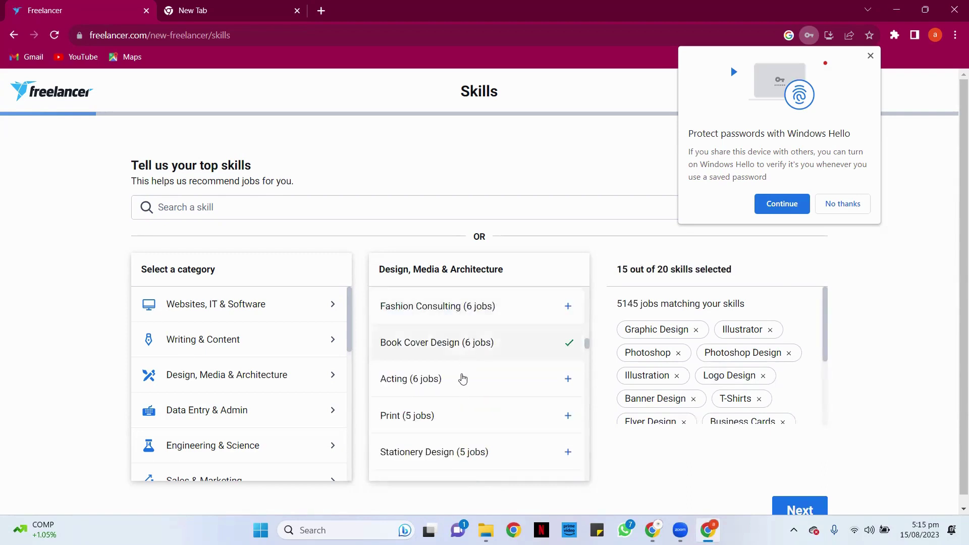
scroll(476, 397, down, 2)
scroll(476, 398, up, 1)
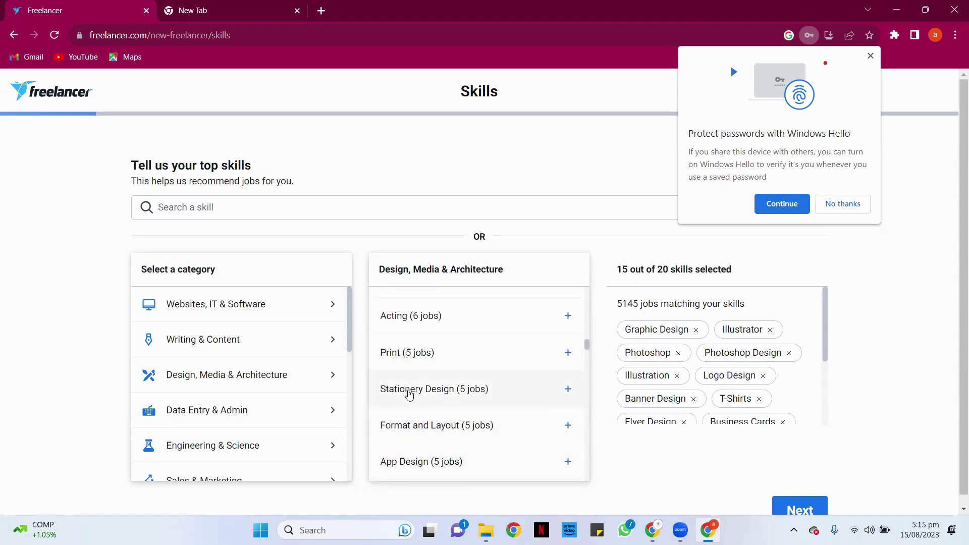
click(409, 395)
scroll(453, 396, down, 3)
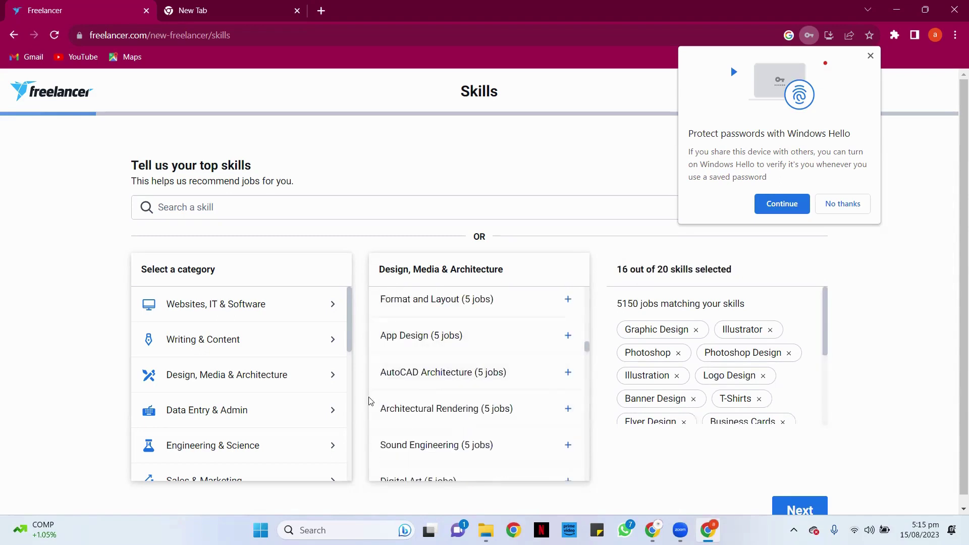
scroll(430, 392, down, 4)
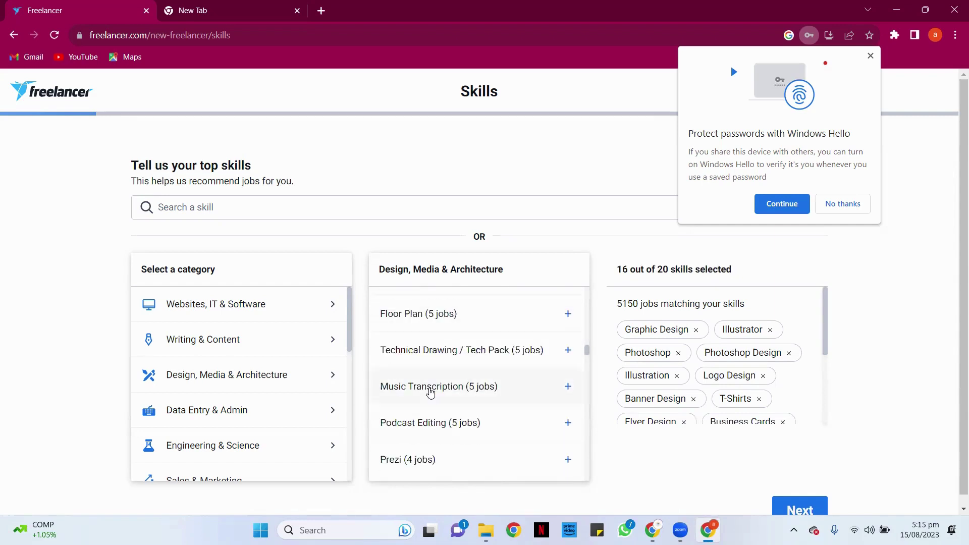
scroll(430, 392, down, 4)
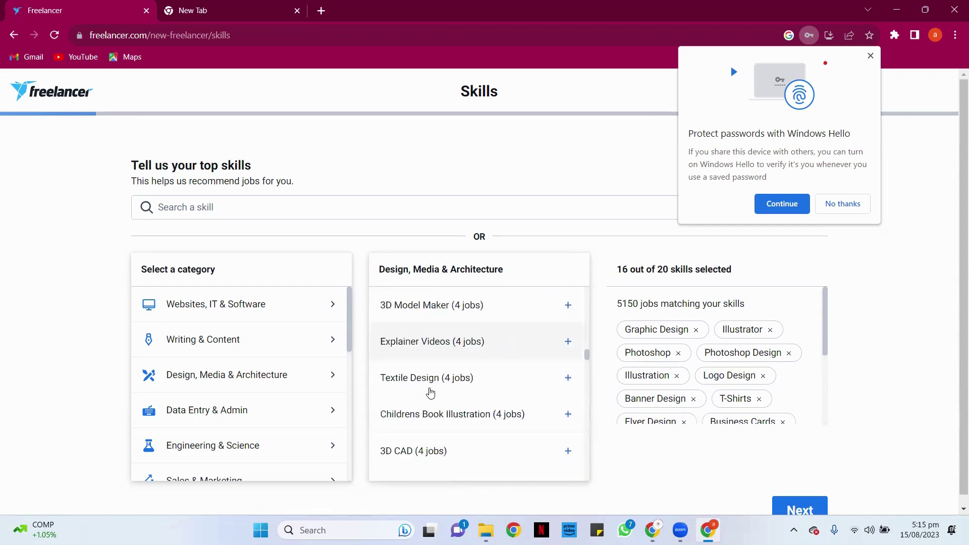
scroll(430, 393, down, 5)
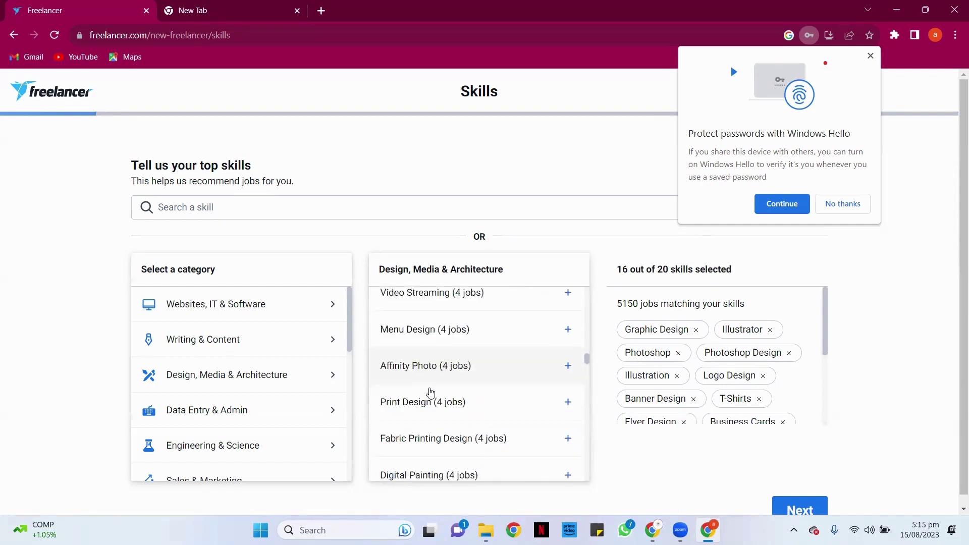
scroll(430, 392, down, 8)
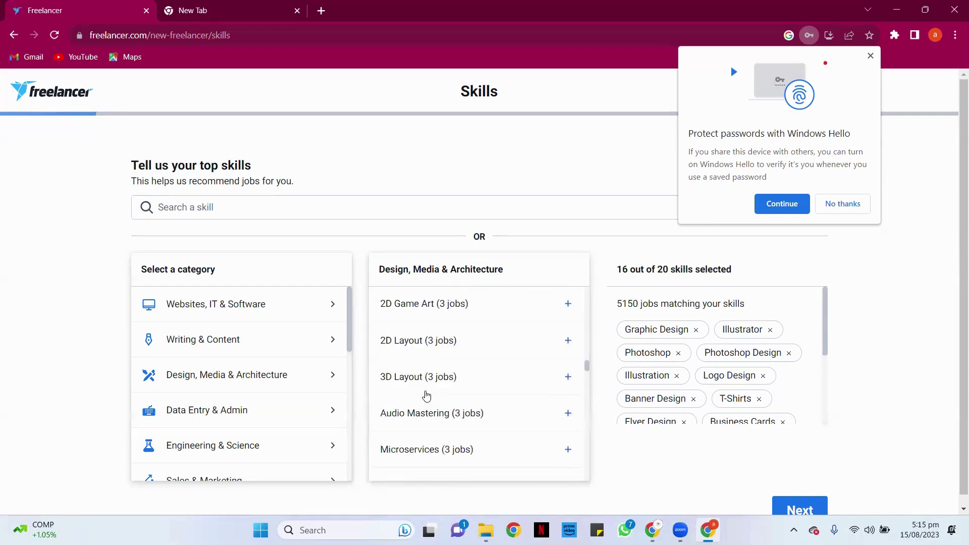
scroll(426, 396, down, 4)
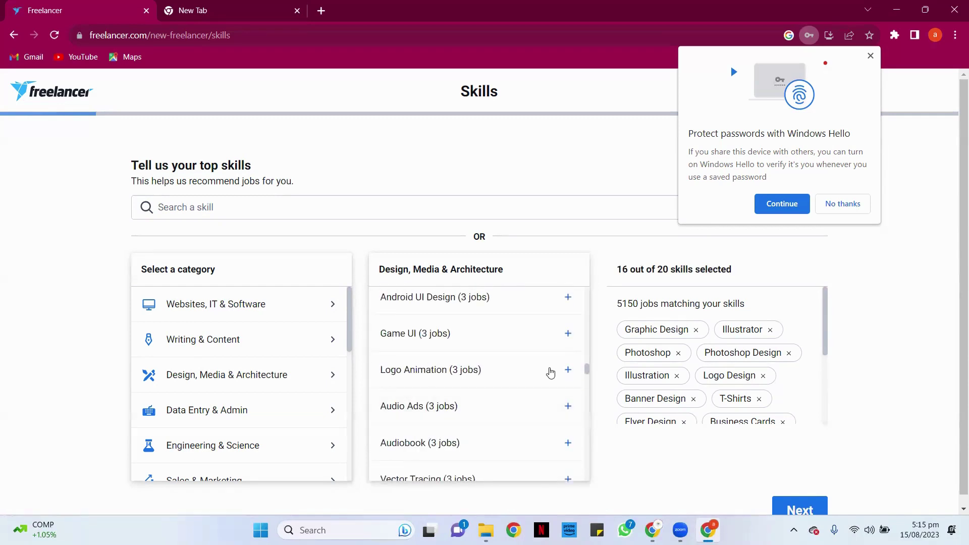
scroll(457, 357, down, 4)
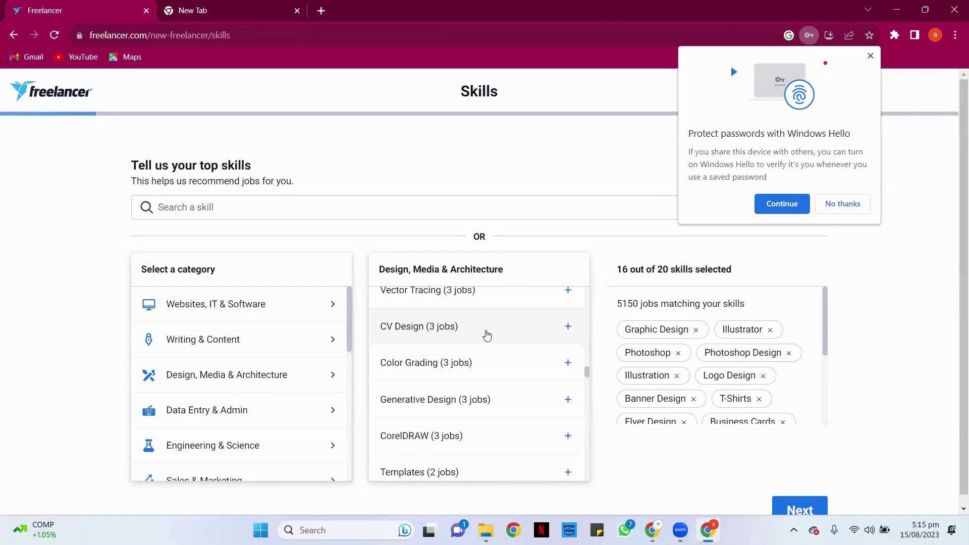
scroll(487, 334, up, 1)
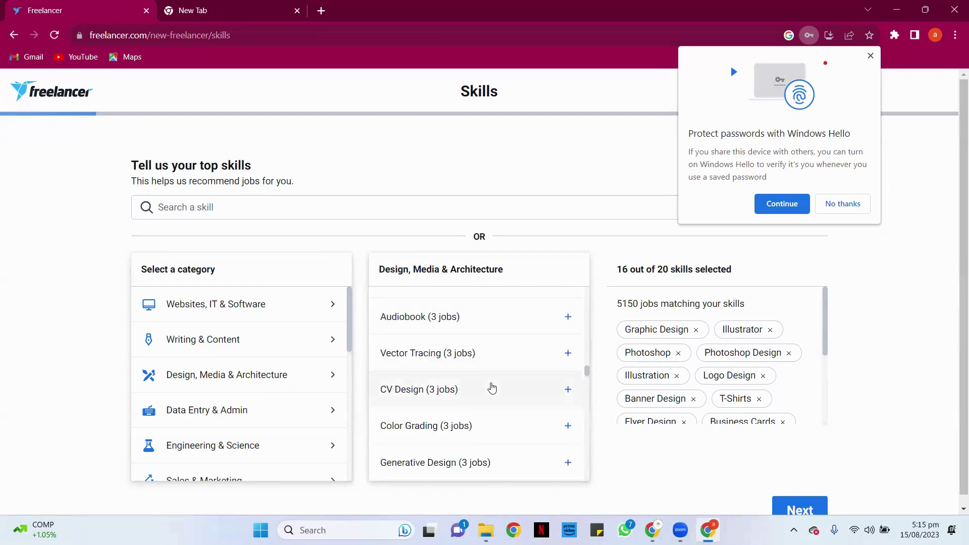
scroll(454, 410, down, 3)
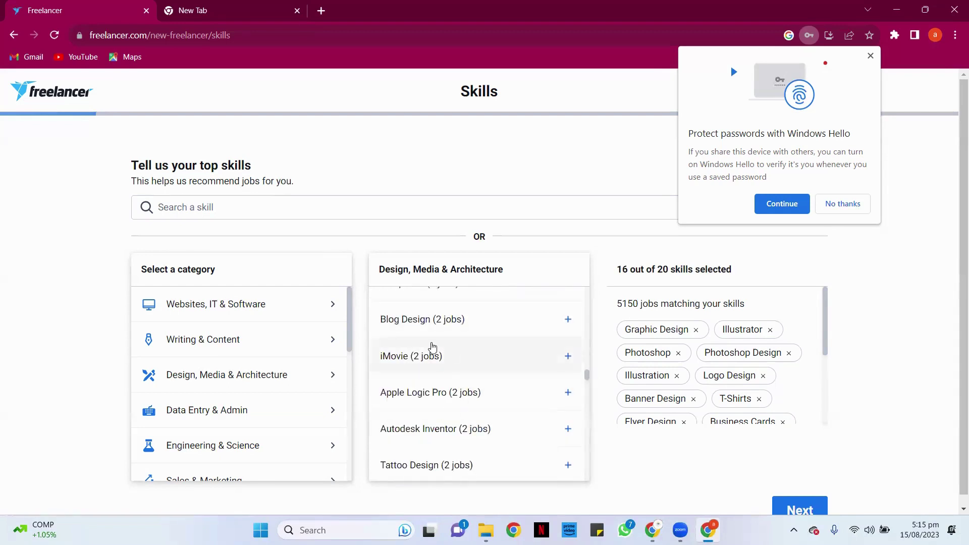
scroll(464, 406, down, 3)
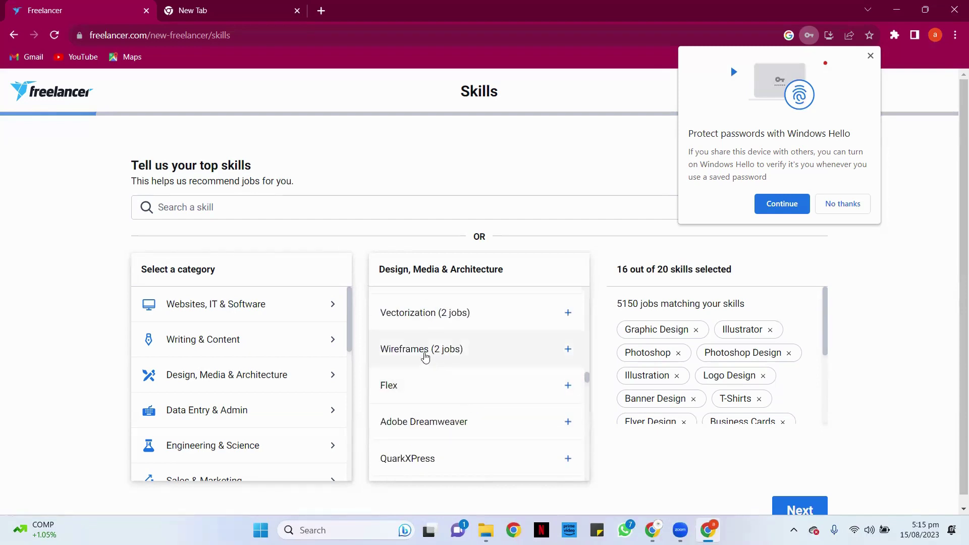
- Add Wireframes and Label Design to the chosen skills
click(426, 356)
scroll(474, 422, down, 3)
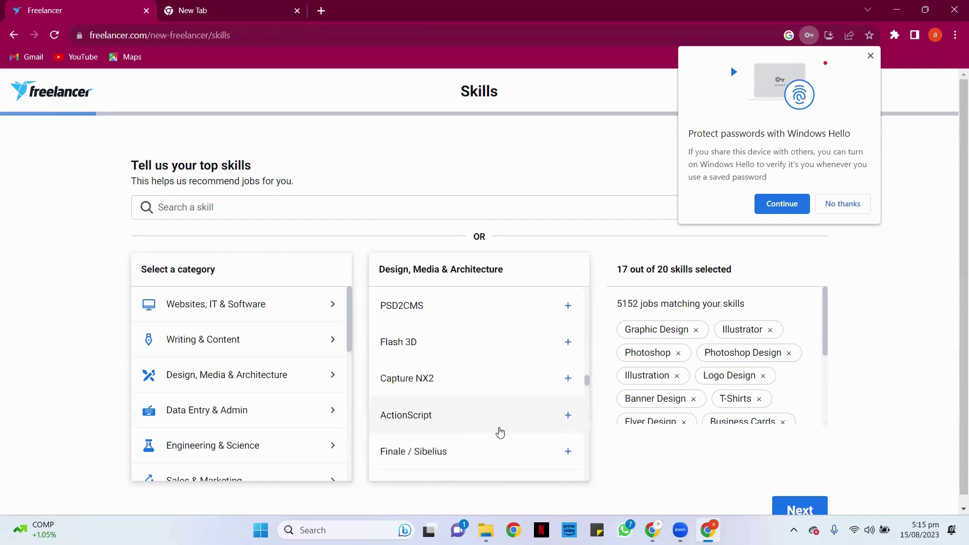
scroll(500, 430, down, 2)
scroll(489, 409, down, 3)
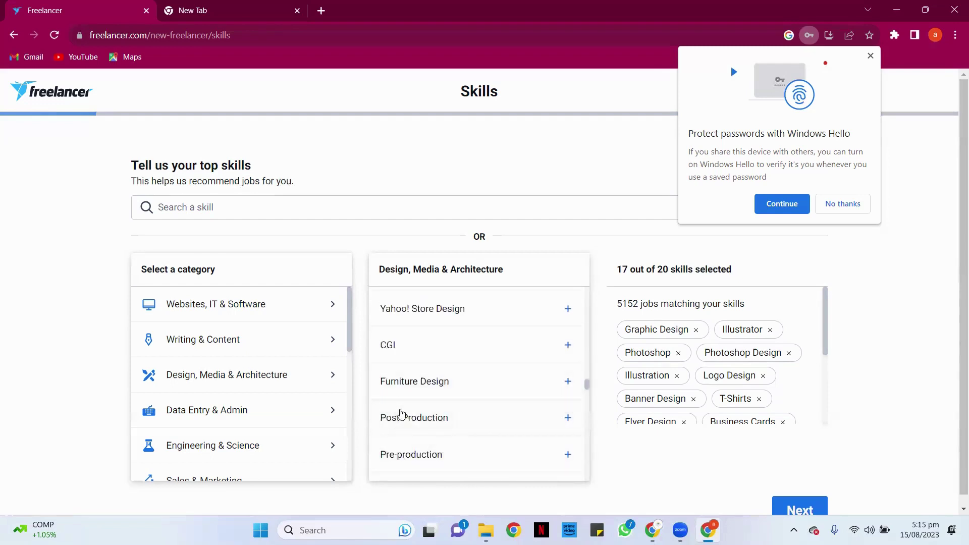
scroll(403, 413, down, 3)
scroll(418, 411, down, 4)
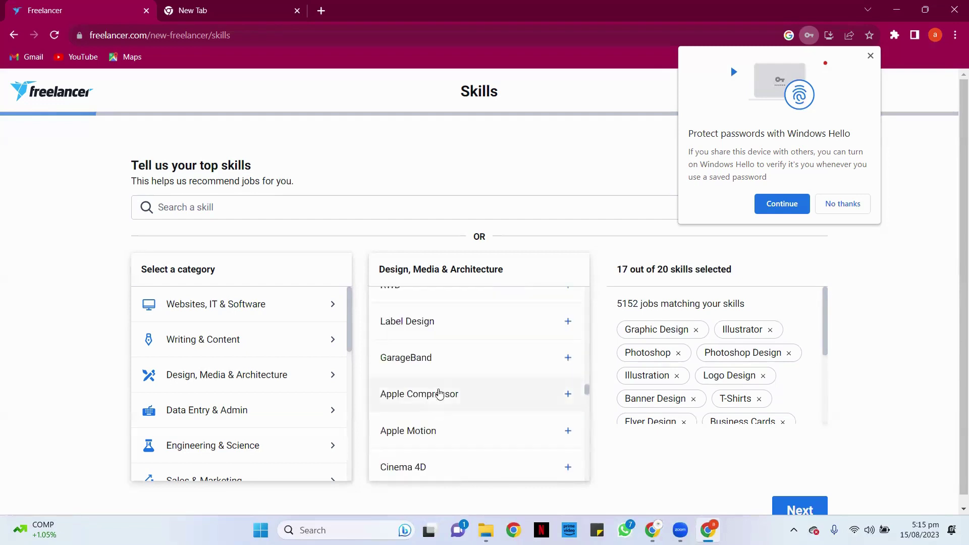
click(436, 329)
- Add Packaging Design and eBook Design, reaching the 20 of 20 skill limit
scroll(469, 405, down, 4)
scroll(470, 408, down, 5)
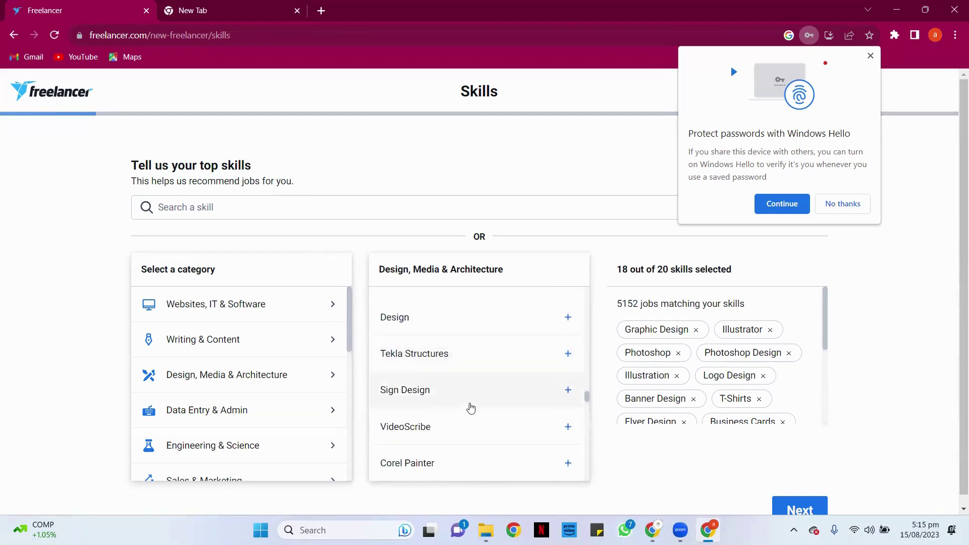
scroll(436, 367, down, 3)
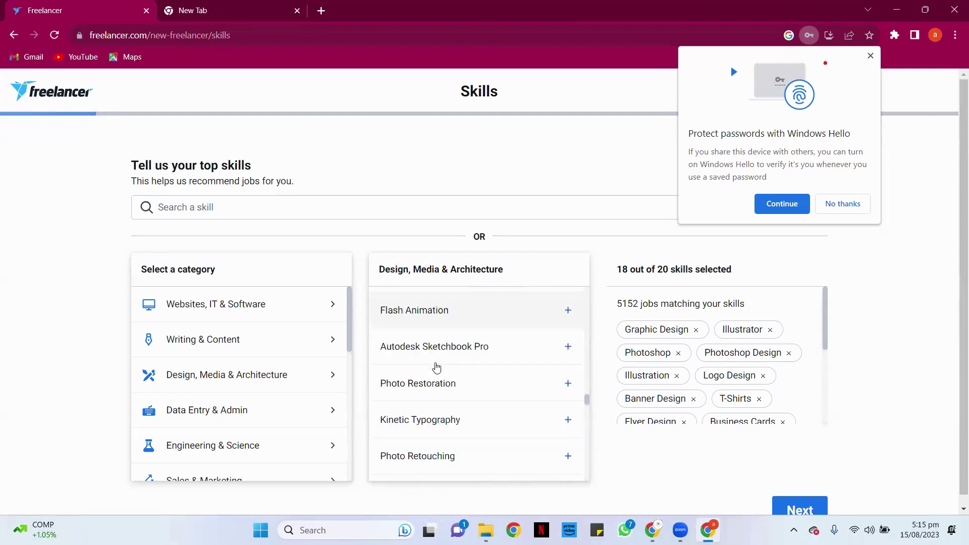
scroll(436, 367, down, 4)
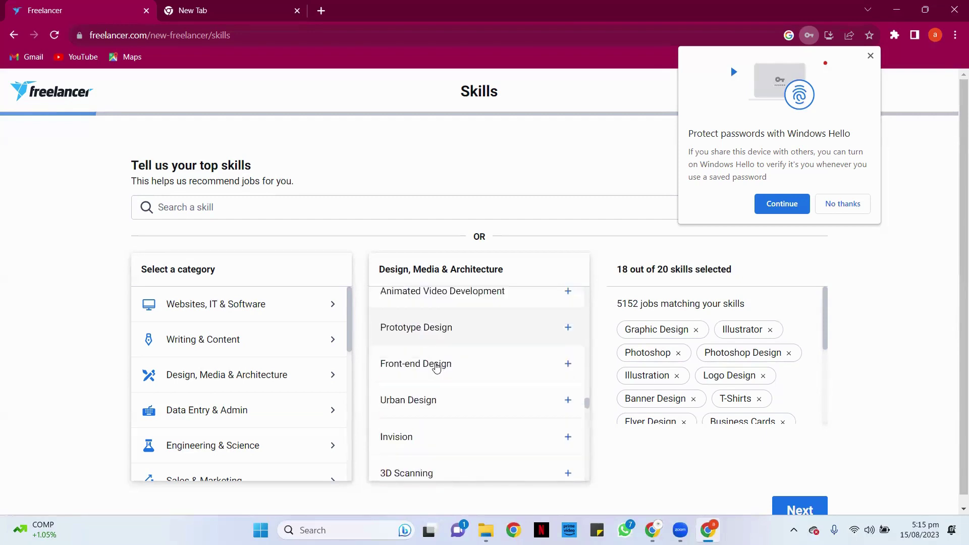
scroll(437, 367, down, 4)
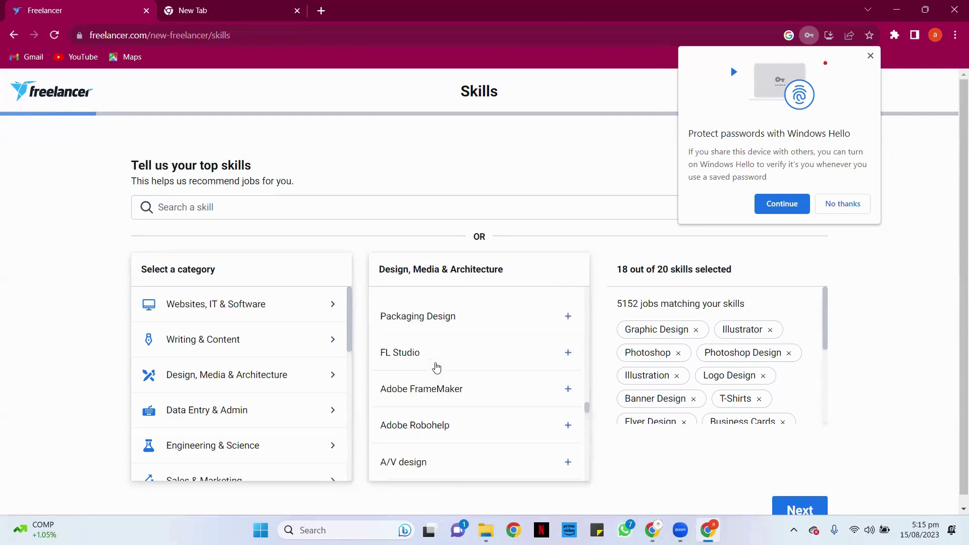
click(421, 323)
scroll(434, 418, down, 6)
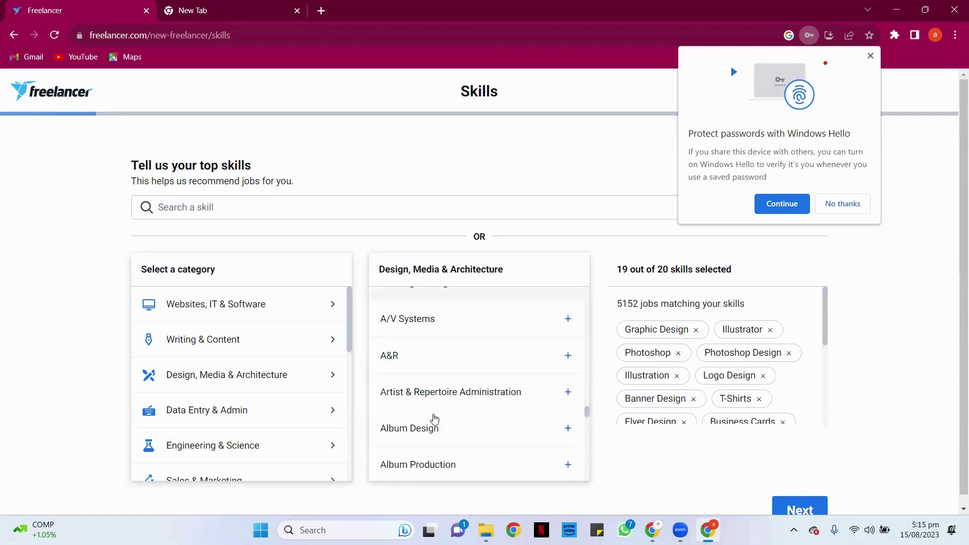
scroll(434, 418, down, 5)
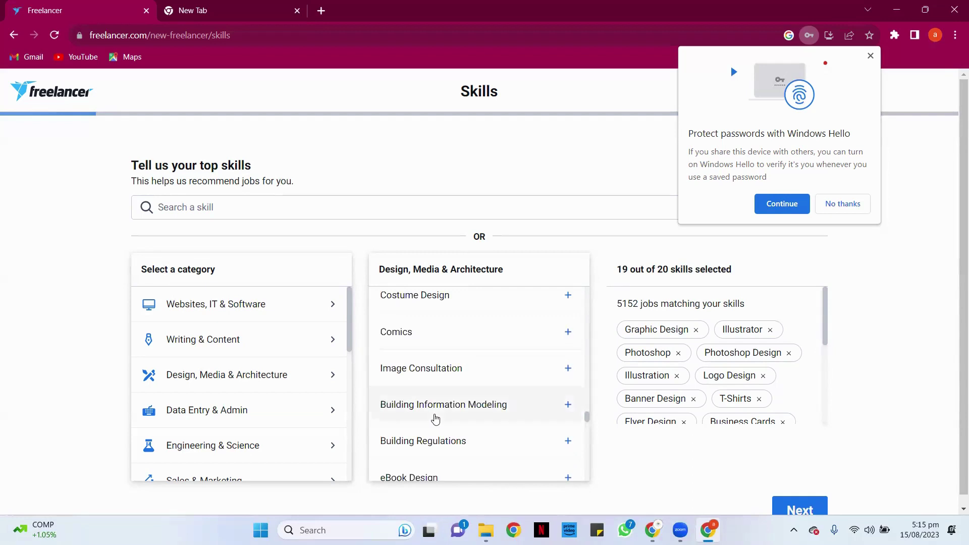
scroll(434, 418, down, 4)
scroll(427, 390, up, 1)
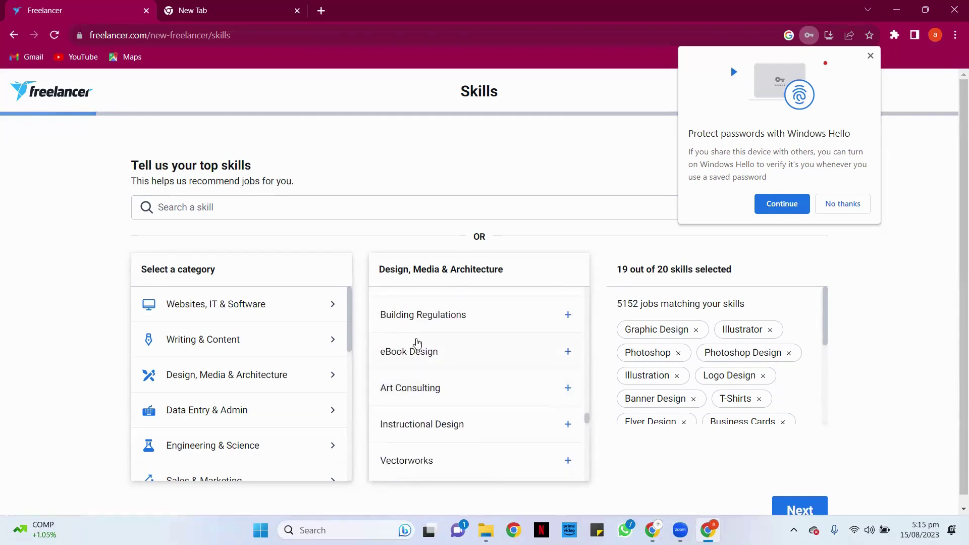
click(433, 356)
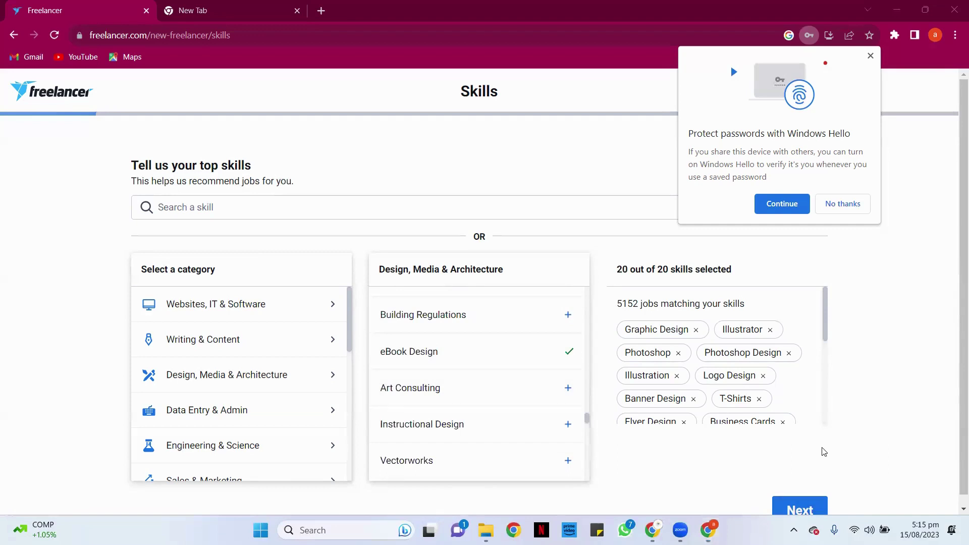
scroll(859, 457, down, 1)
- Save the skills, abandon the Facebook login popup, and start linking the LinkedIn account
click(803, 502)
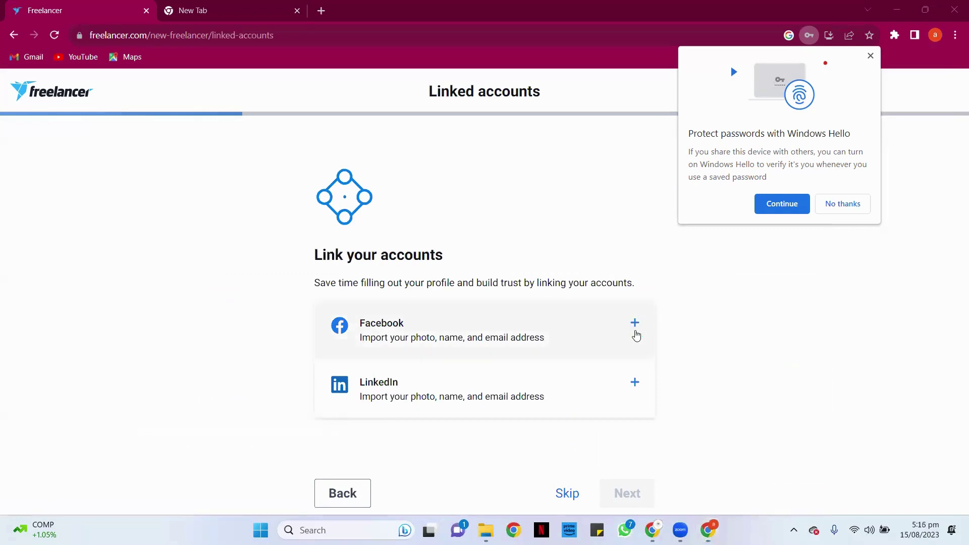
click(637, 335)
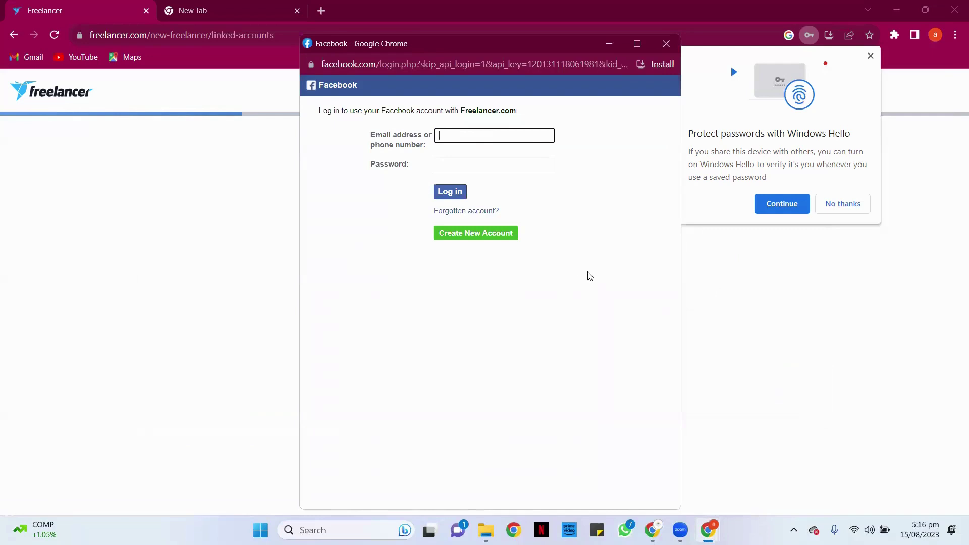
drag(330, 64, 322, 64)
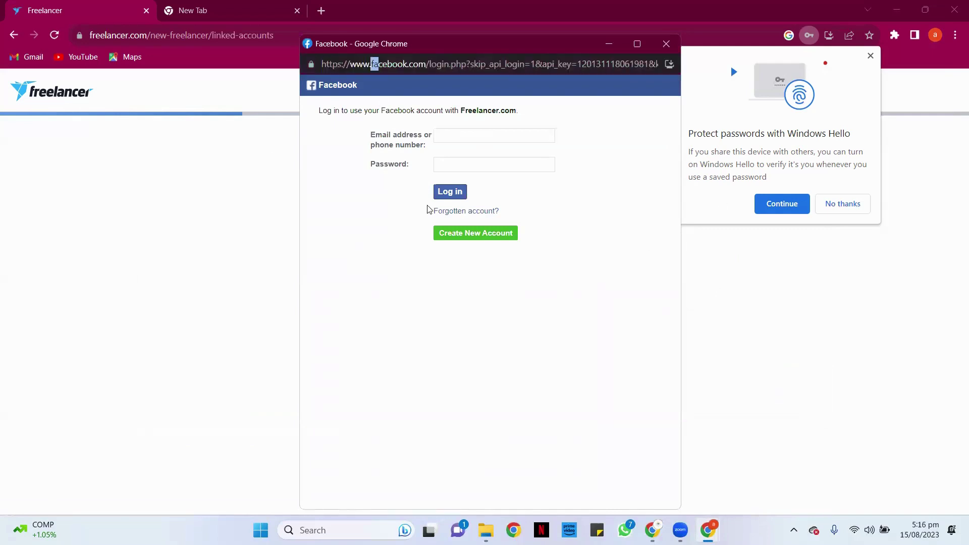
click(283, 208)
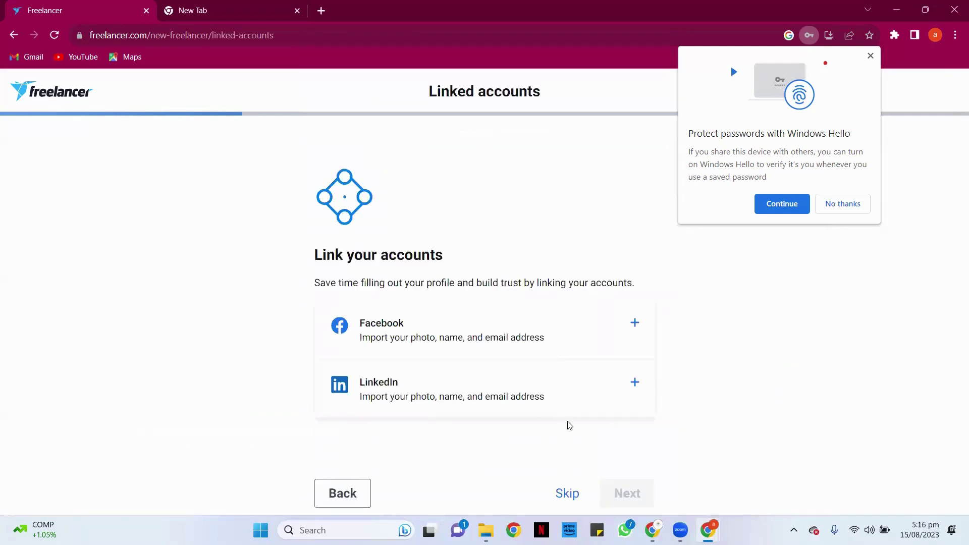
click(638, 385)
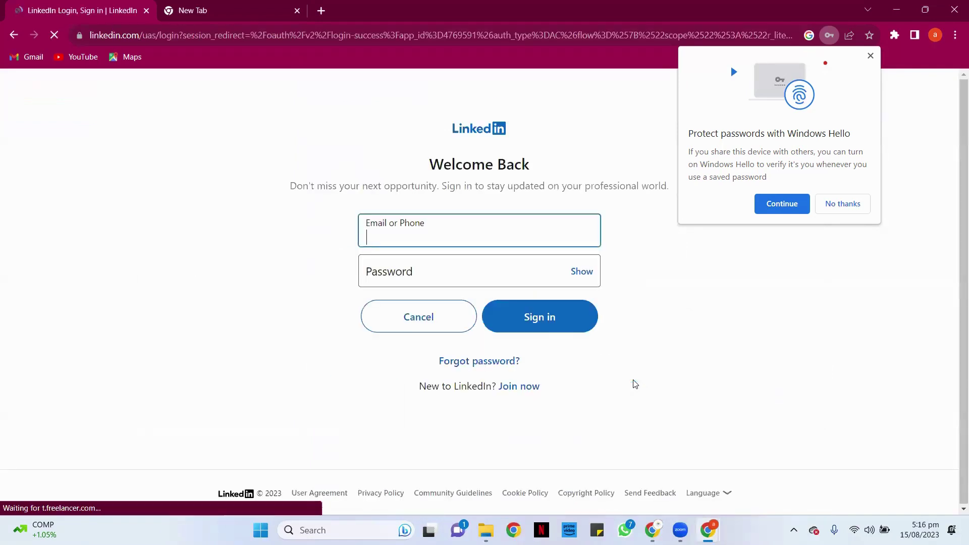
- Sign in to LinkedIn and allow Freelancer.com to use the name, photo and primary email
click(531, 320)
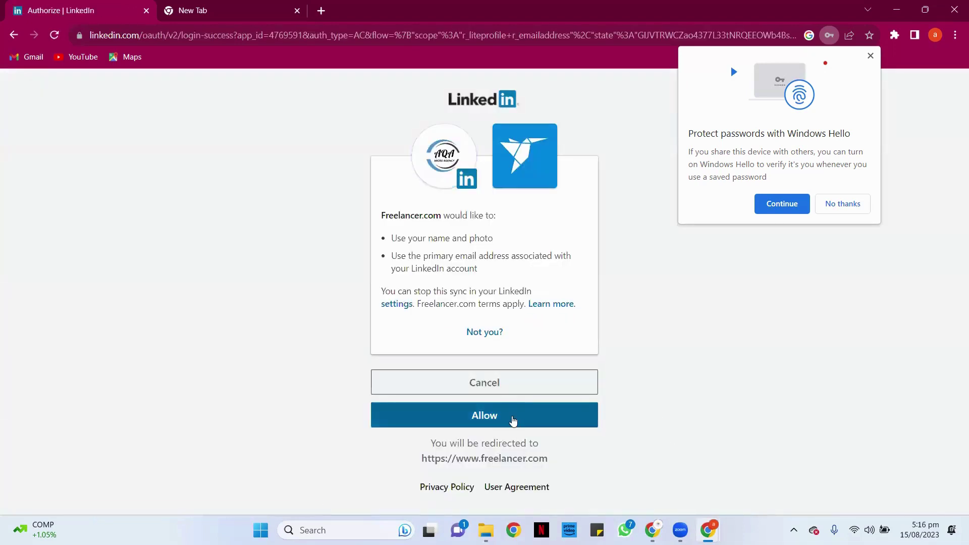
click(511, 415)
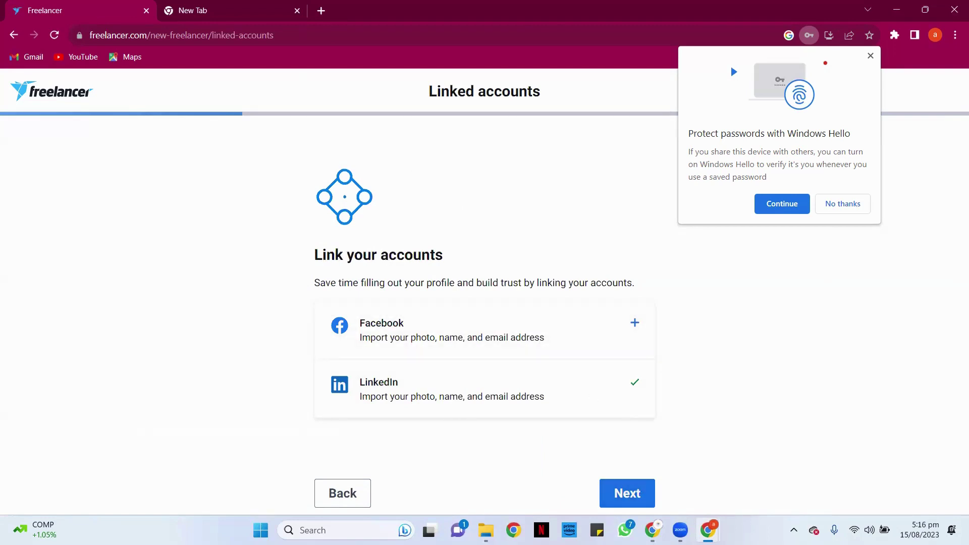
- Continue past Linked accounts and replace the first and last name fields in Profile details
click(619, 500)
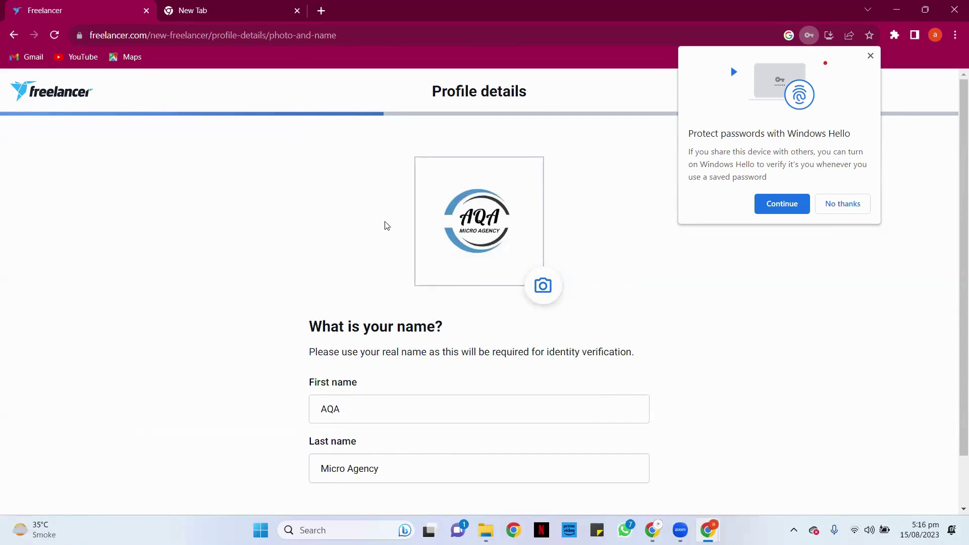
scroll(426, 374, down, 2)
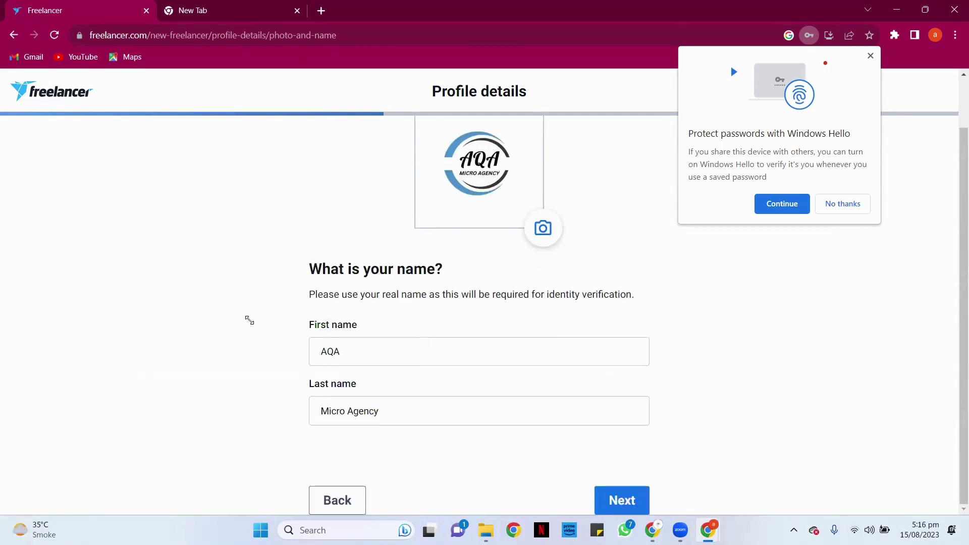
double_click(375, 345)
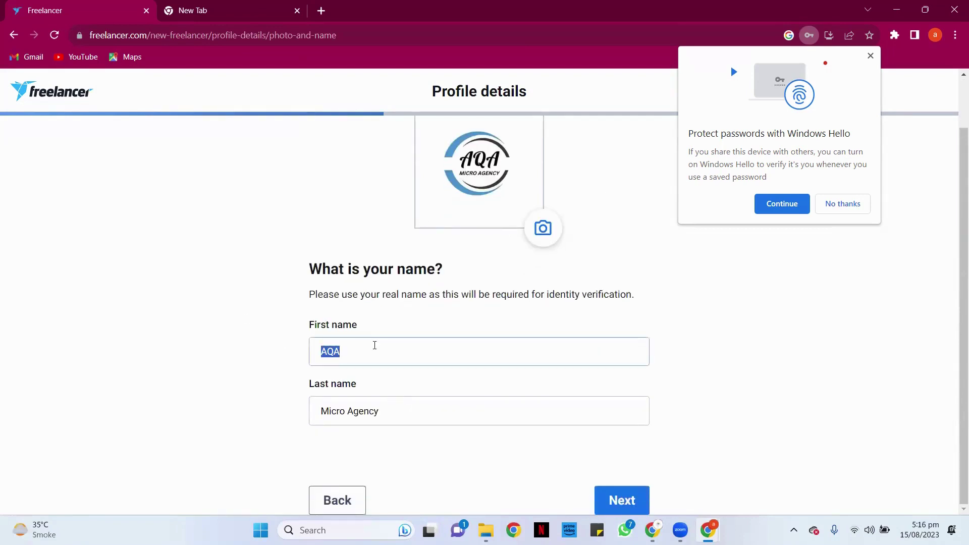
text(Ayna)
triple_click(370, 409)
text(A)
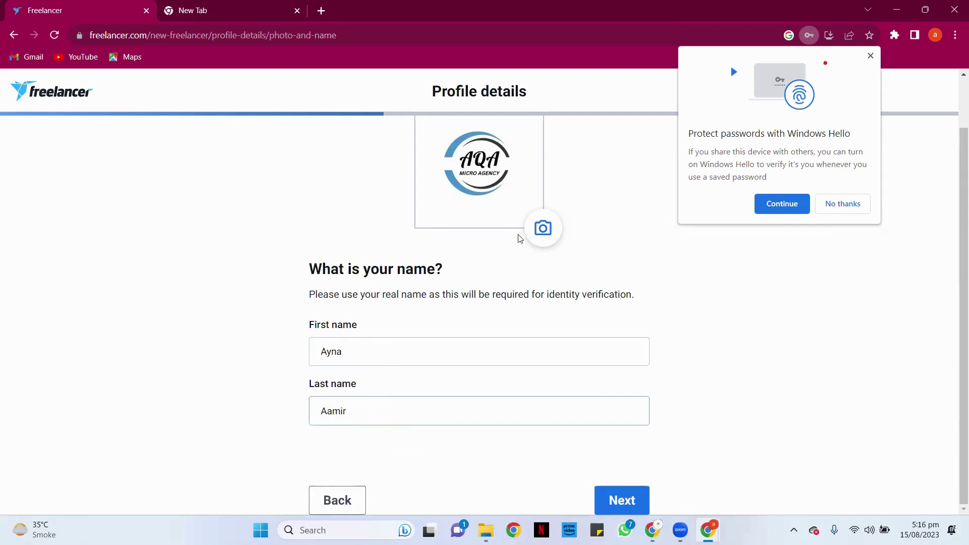
- Decline camera access for the profile photo, dismiss the camera error, and submit the step
scroll(520, 238, up, 2)
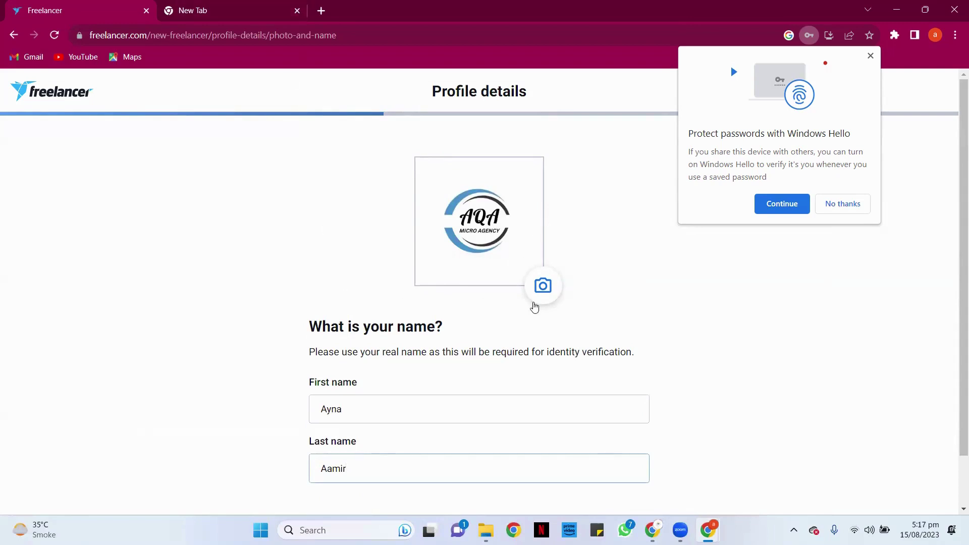
click(544, 286)
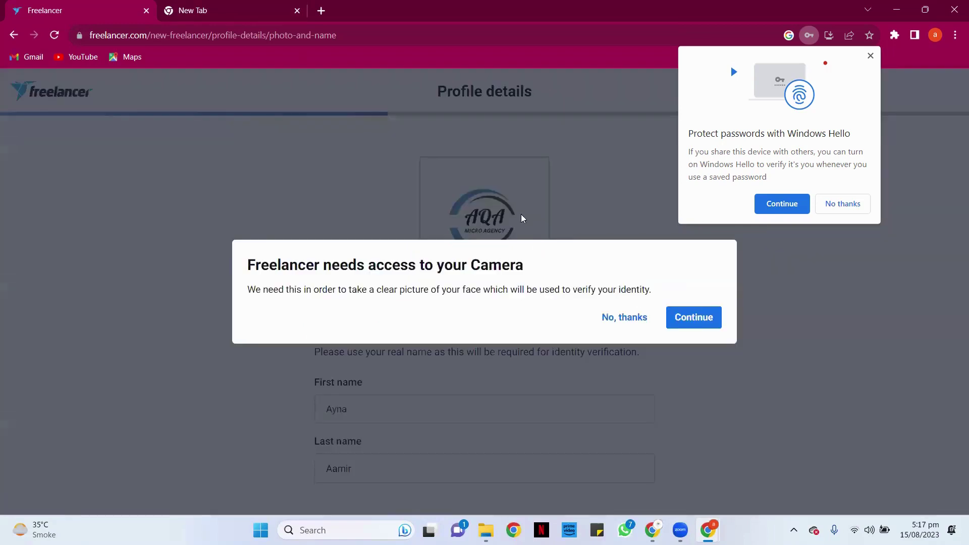
click(625, 317)
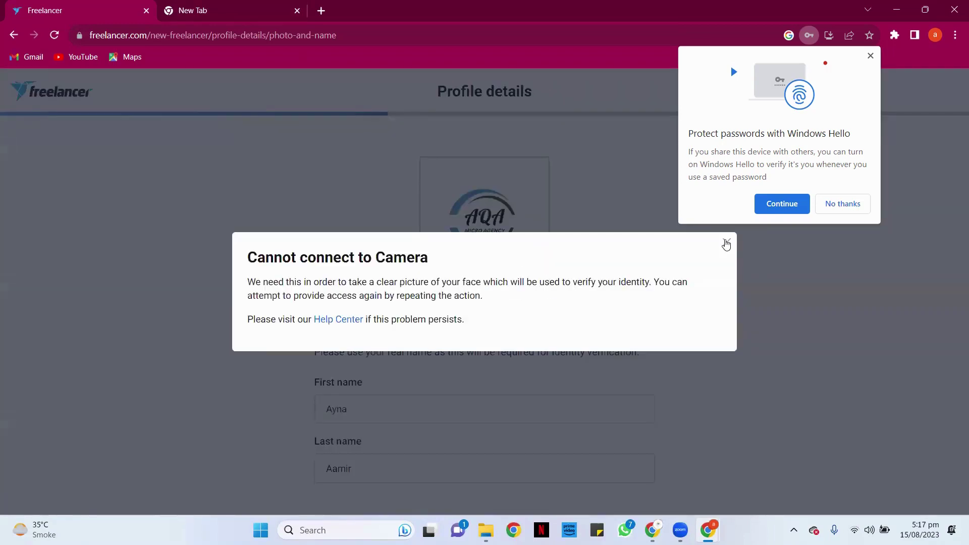
click(725, 243)
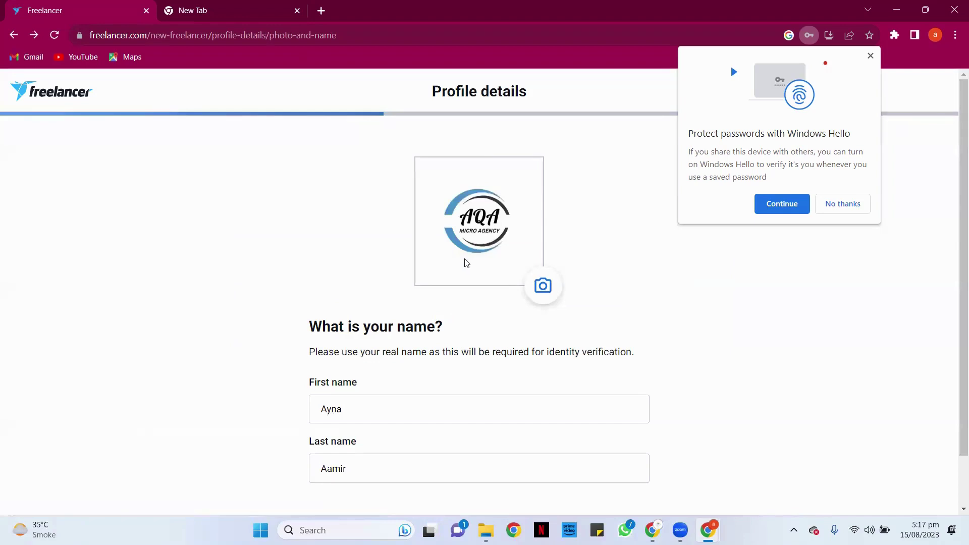
scroll(352, 373, down, 1)
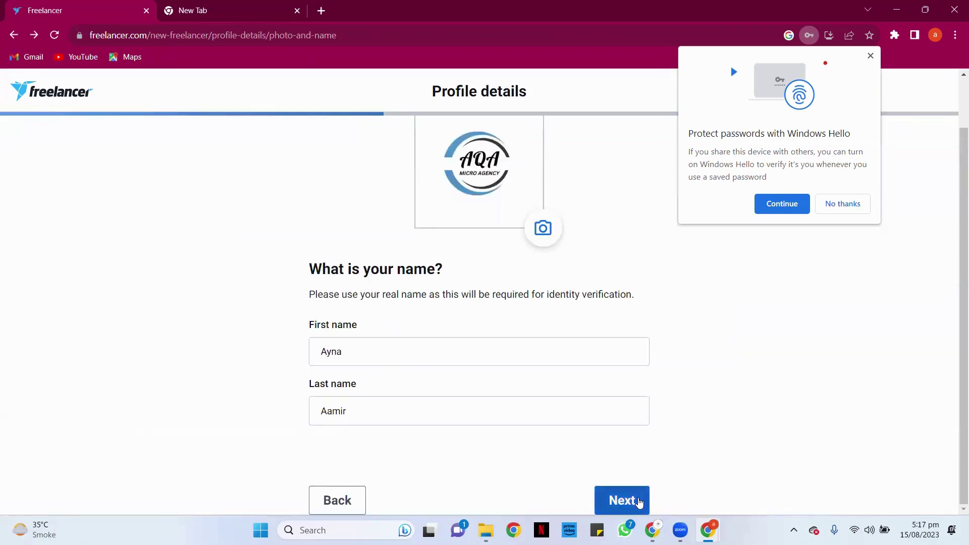
click(633, 504)
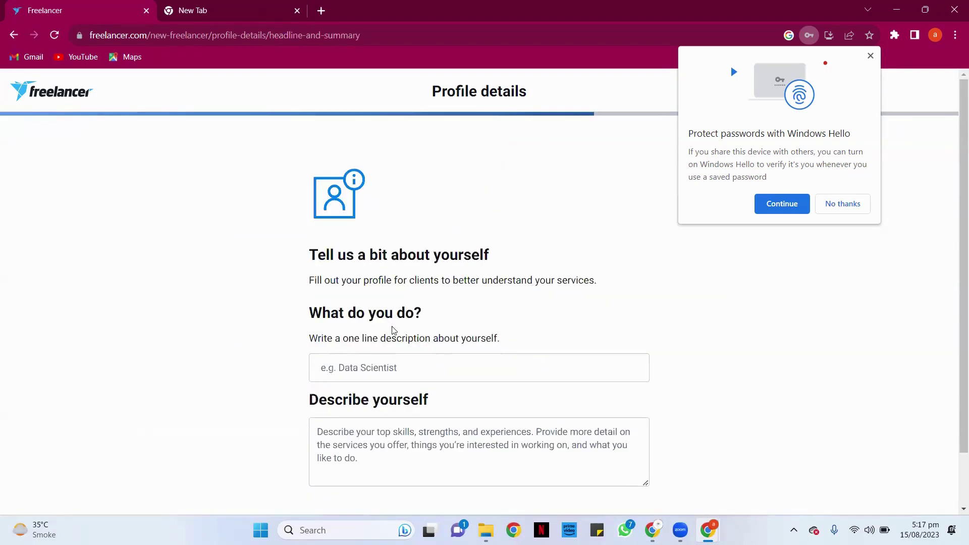
- Enter 'Graphic Designer' as the professional headline, then place the cursor in the Describe yourself box
click(396, 372)
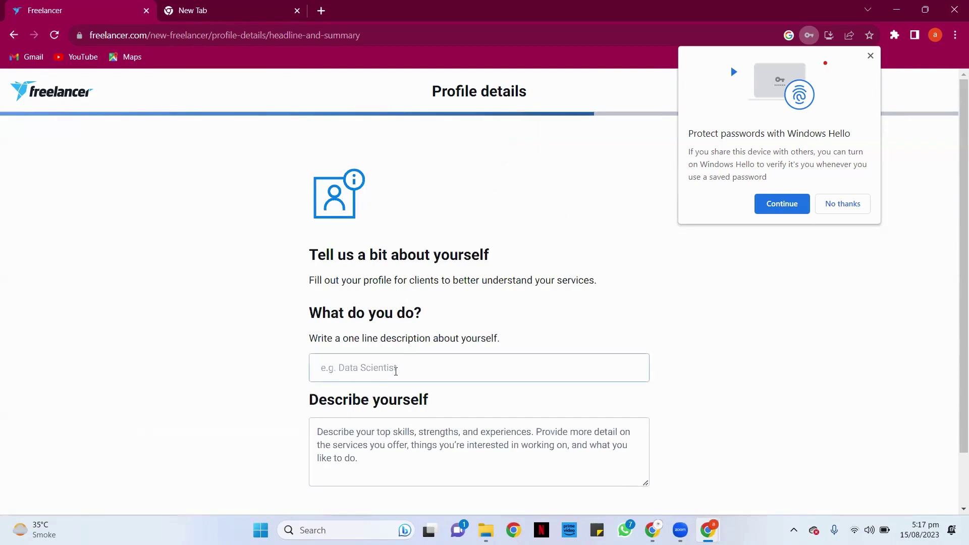
text(Graphic)
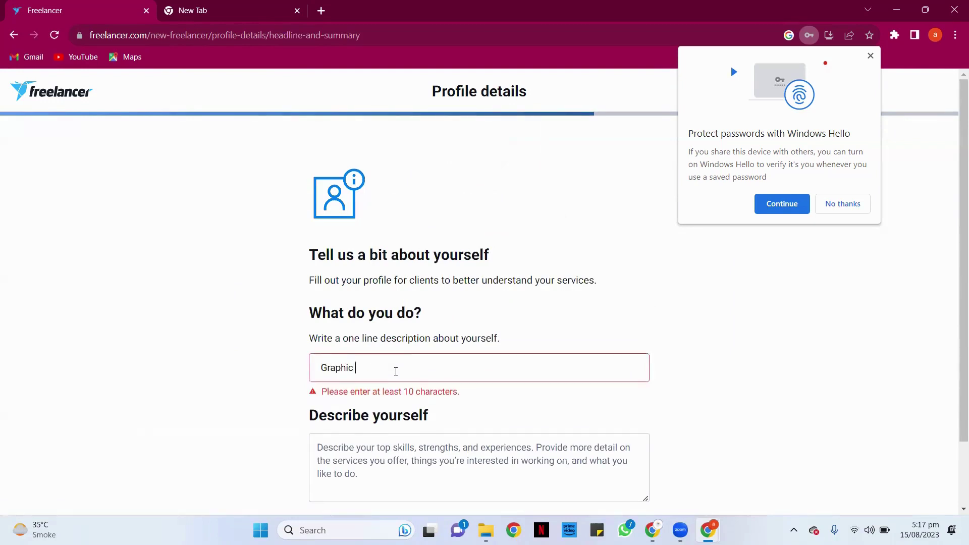
text( Desig)
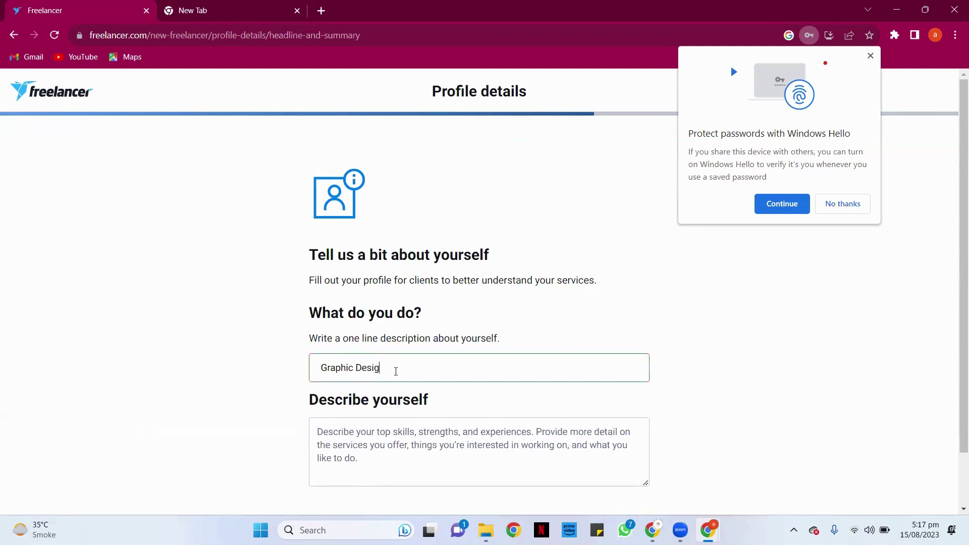
text(ner)
scroll(425, 379, down, 1)
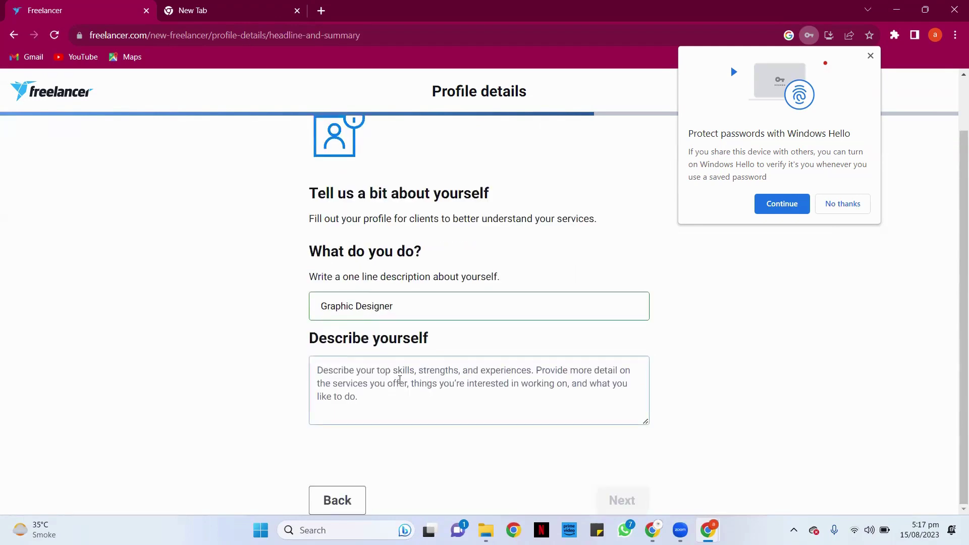
click(400, 380)
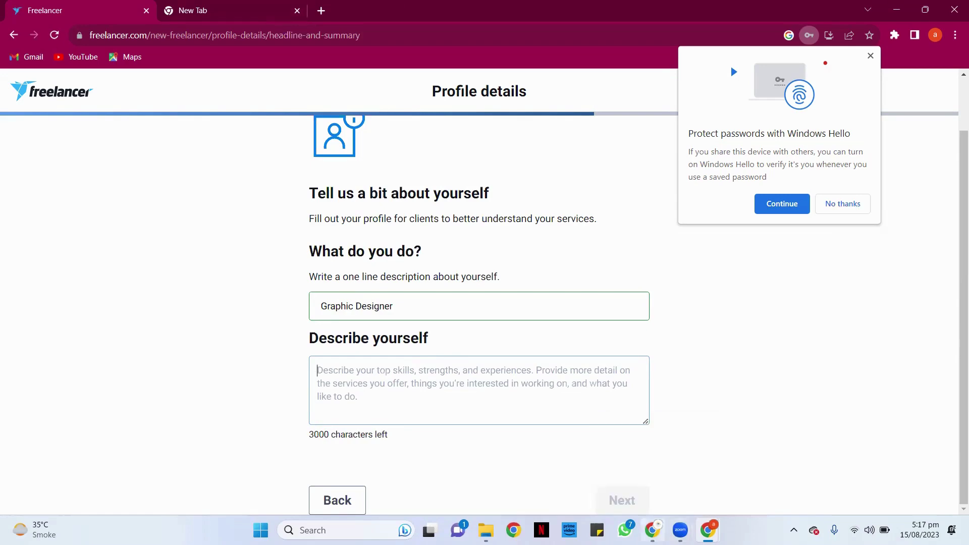
click(653, 530)
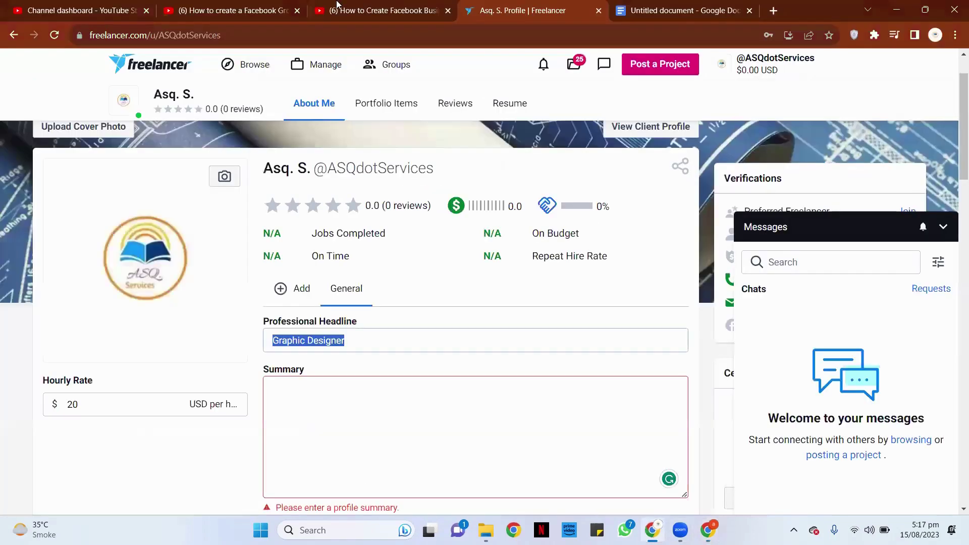
- Launch a new ChatGPT chat in a fresh Chrome tab from the New chat bookmark
click(774, 11)
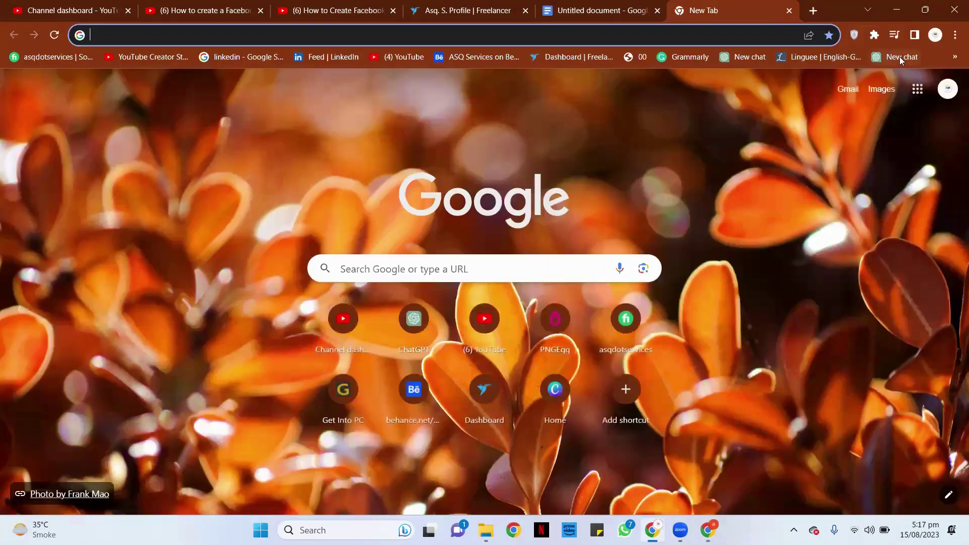
click(1, 100)
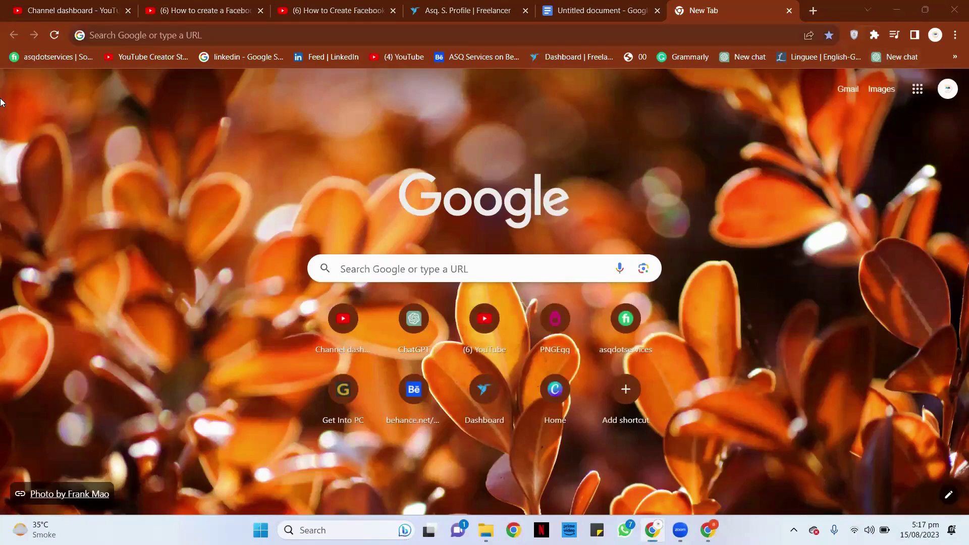
click(890, 58)
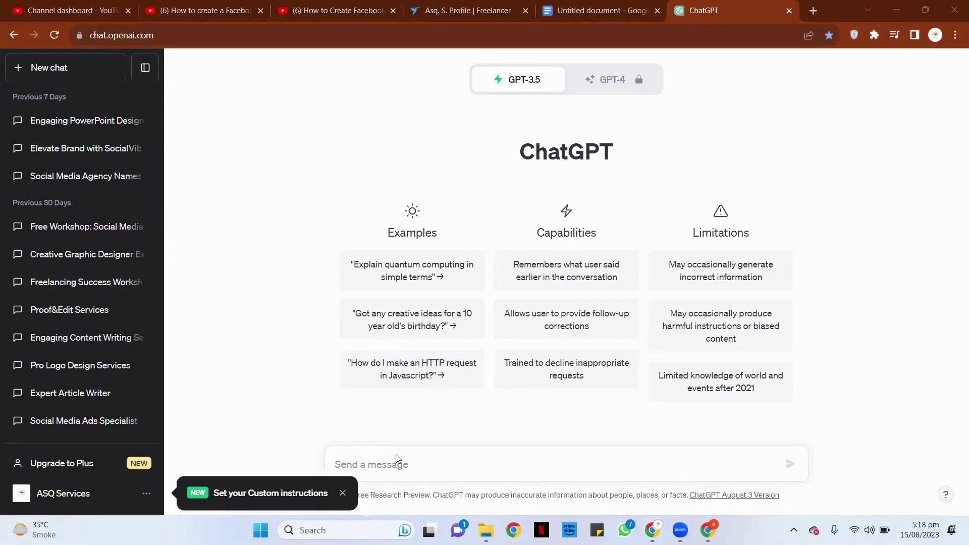
- Send ChatGPT the prompt 'Write a profile description for Graphic Designing Services'
click(406, 467)
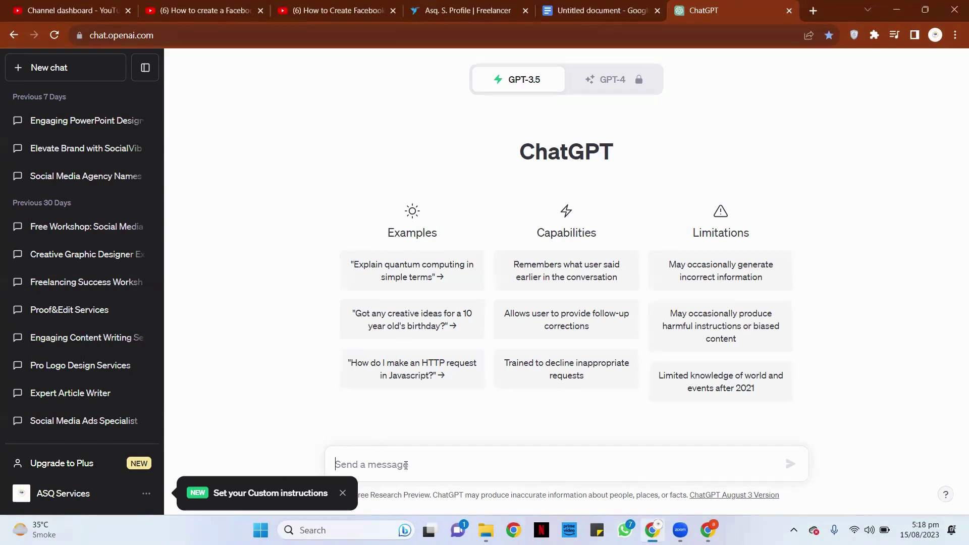
text(W)
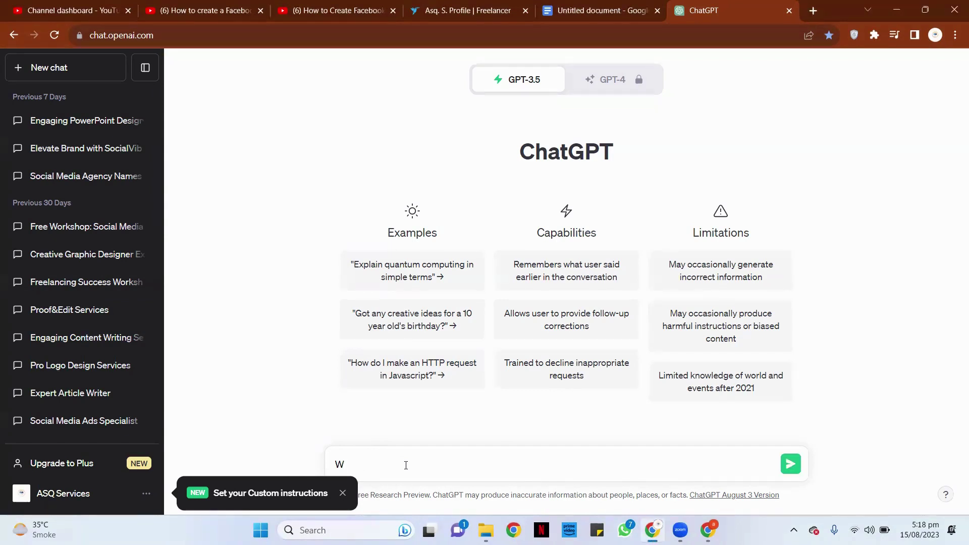
text(r)
key(BackSpace)
text(te a profile description for Grap)
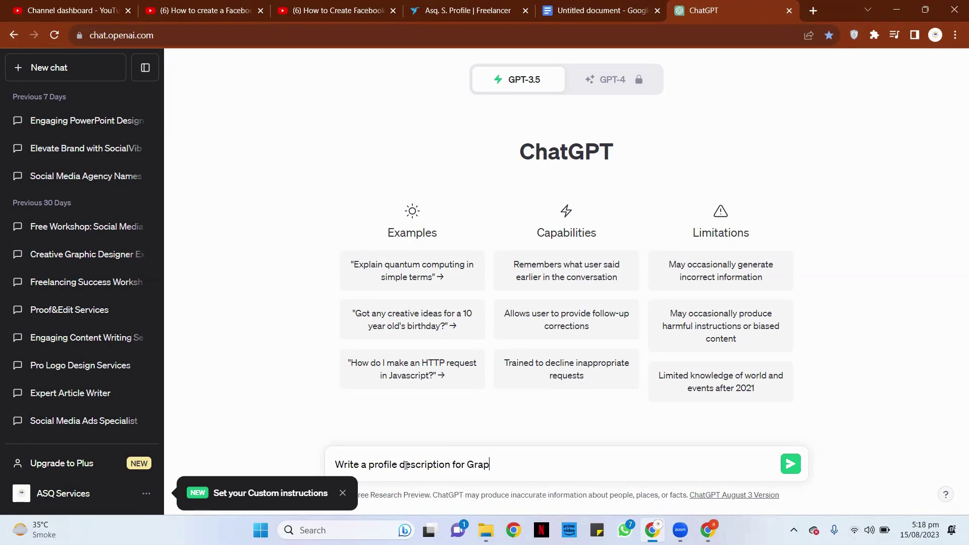
text(hic Designing Services)
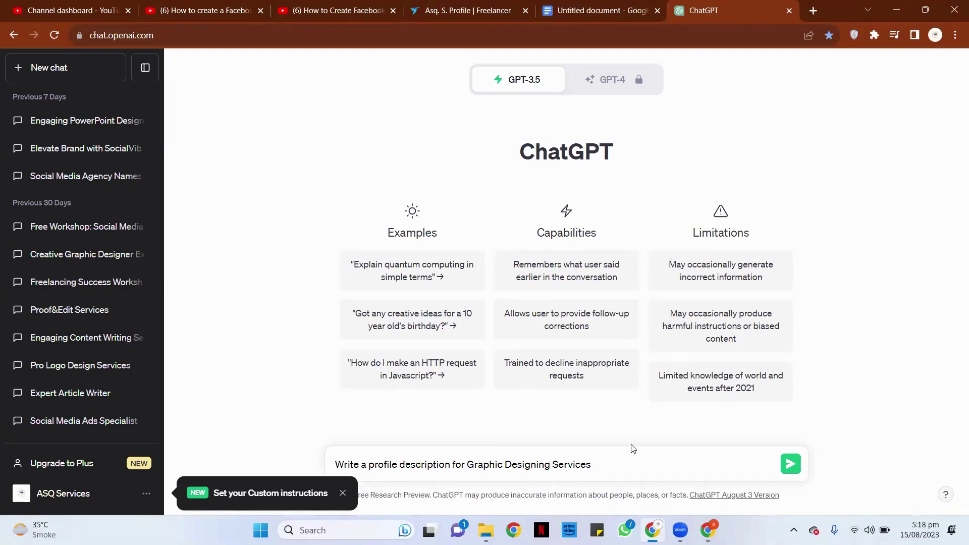
key(Return)
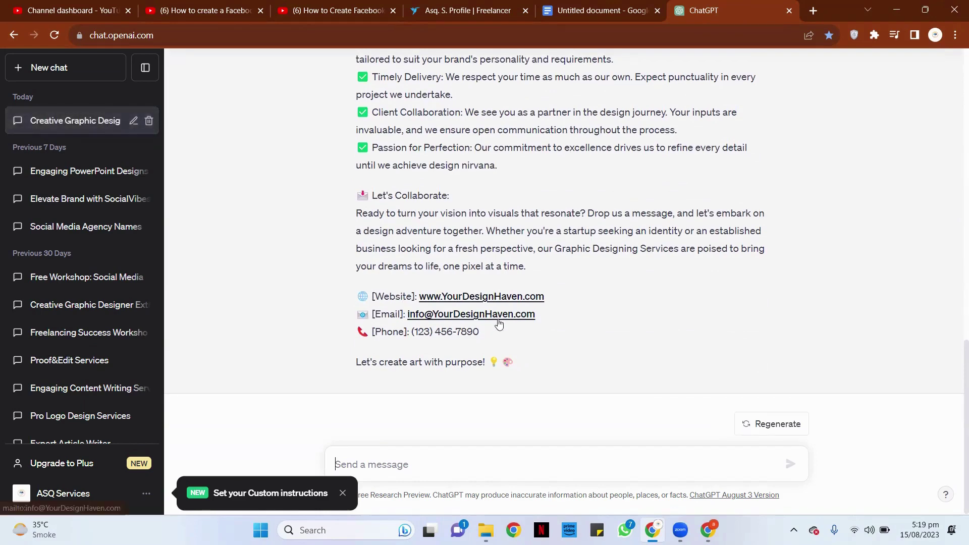
- Select the full generated graphic design description and return to the Freelancer profile window
scroll(494, 313, up, 3)
scroll(493, 313, up, 10)
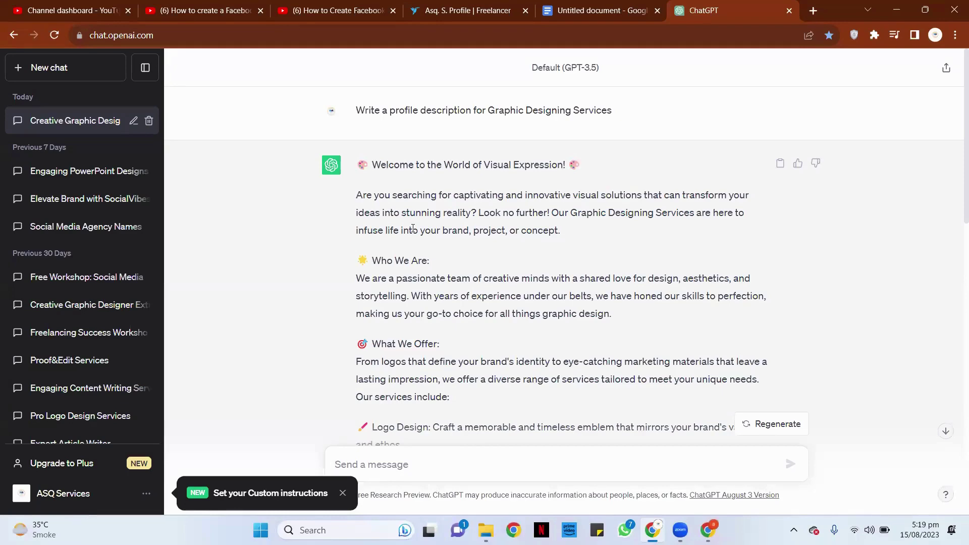
scroll(467, 278, down, 7)
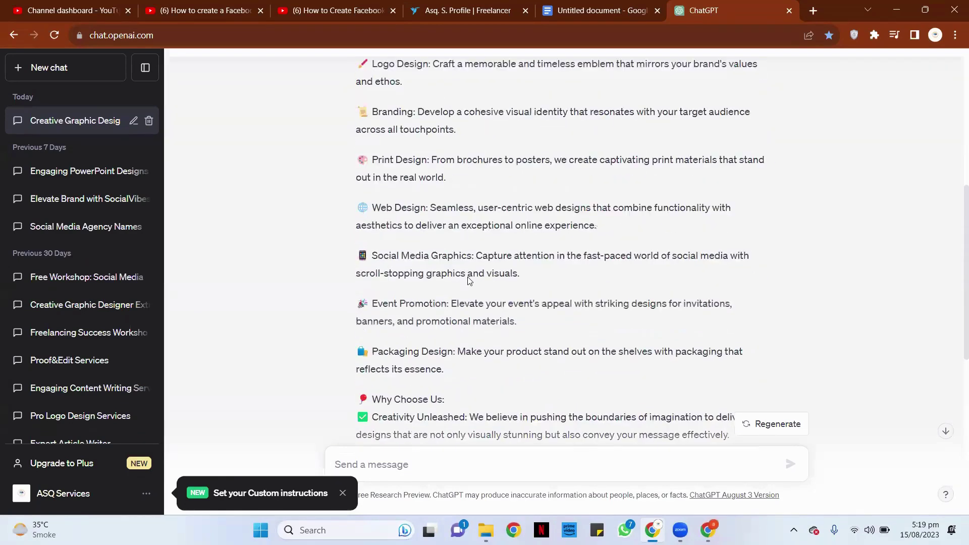
scroll(470, 280, up, 5)
scroll(470, 281, up, 2)
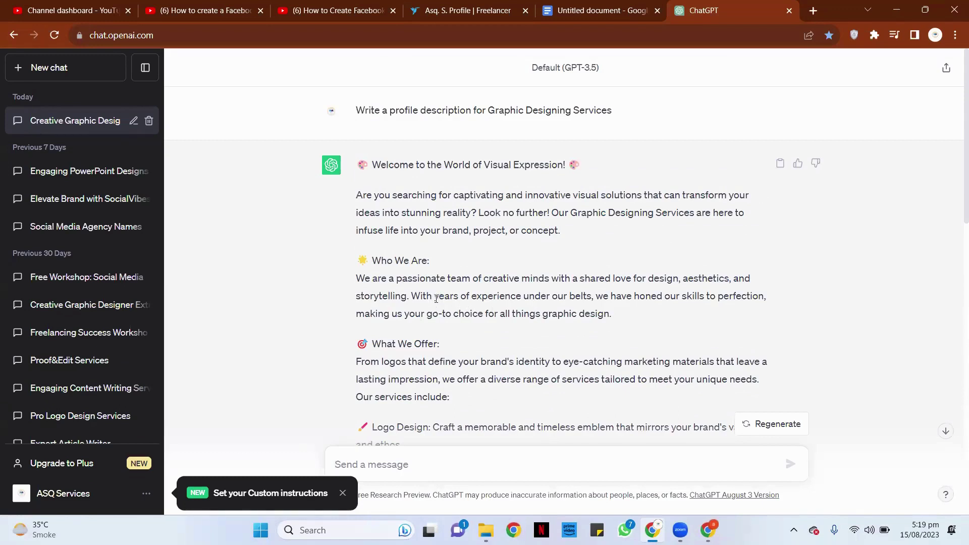
drag(358, 194, 522, 363)
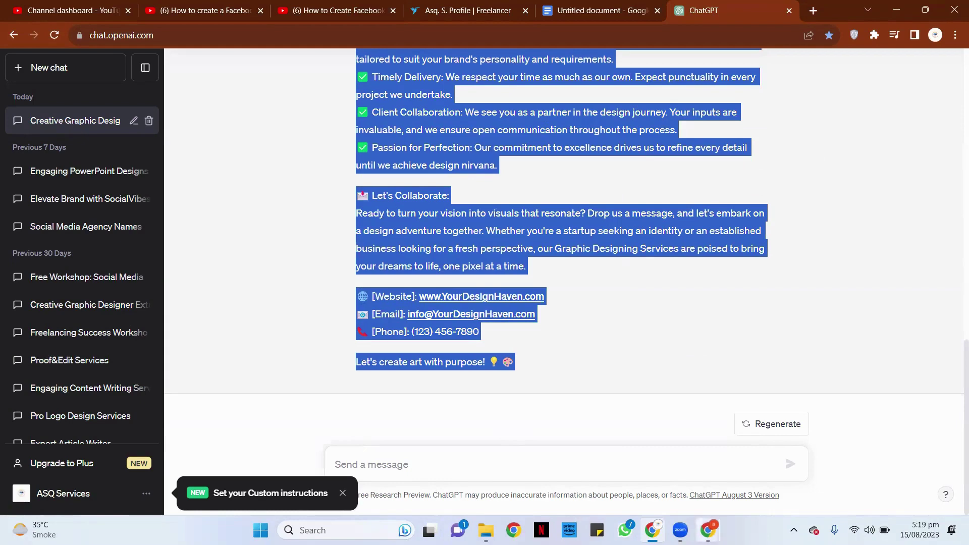
click(708, 530)
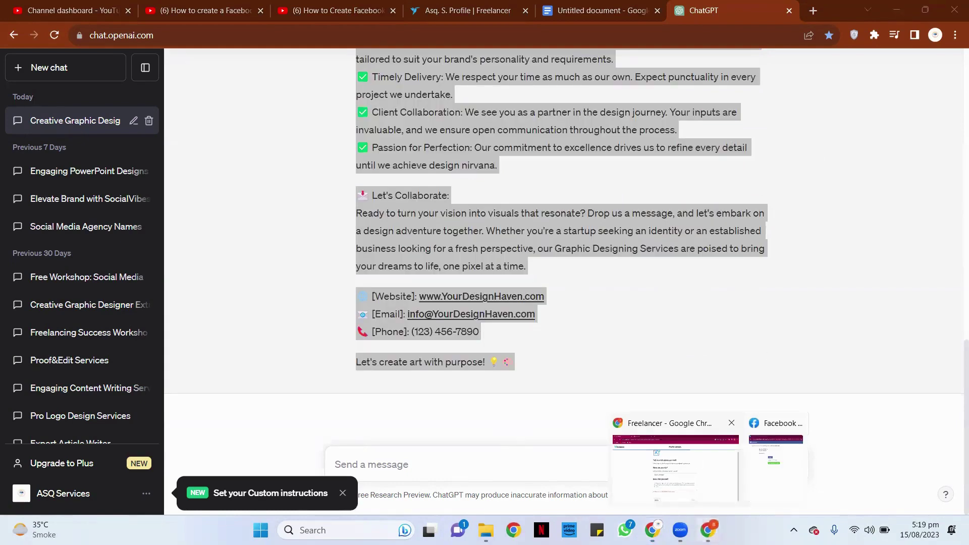
click(657, 475)
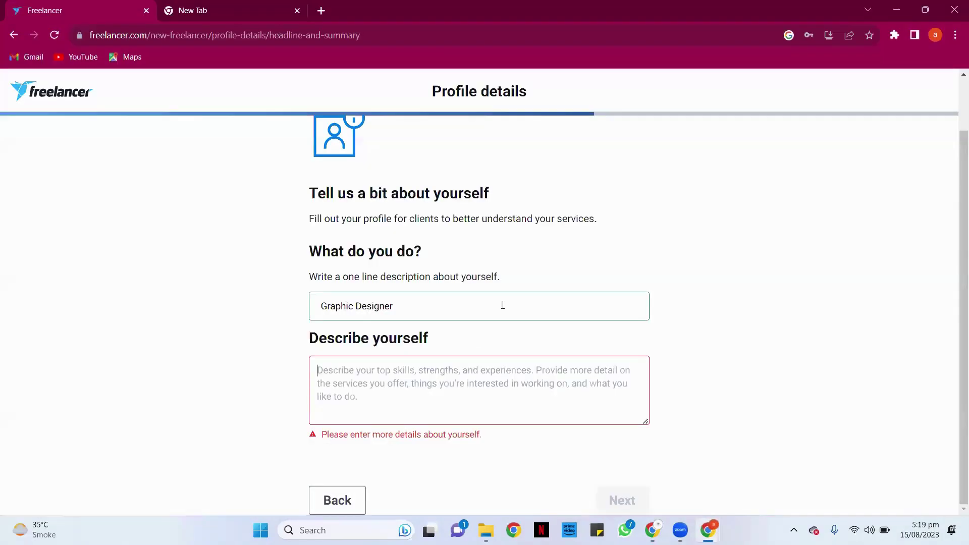
click(351, 365)
key(ctrl+v)
scroll(425, 389, up, 3)
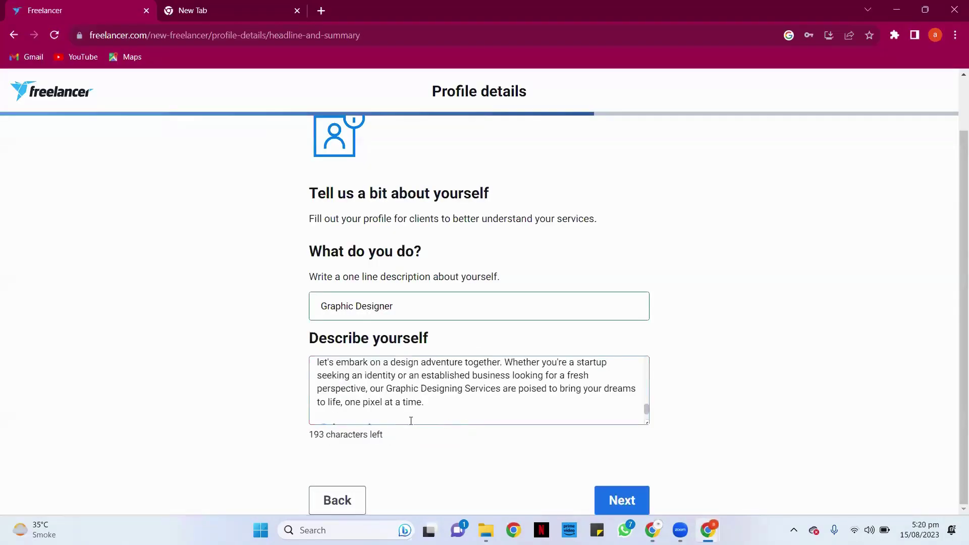
scroll(411, 418, down, 4)
scroll(403, 404, up, 10)
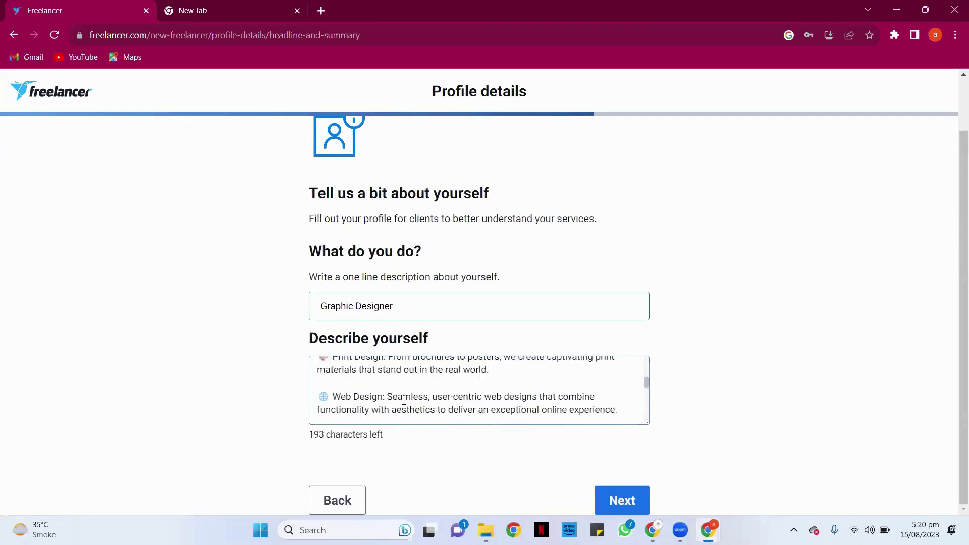
scroll(402, 396, down, 2)
scroll(381, 386, up, 1)
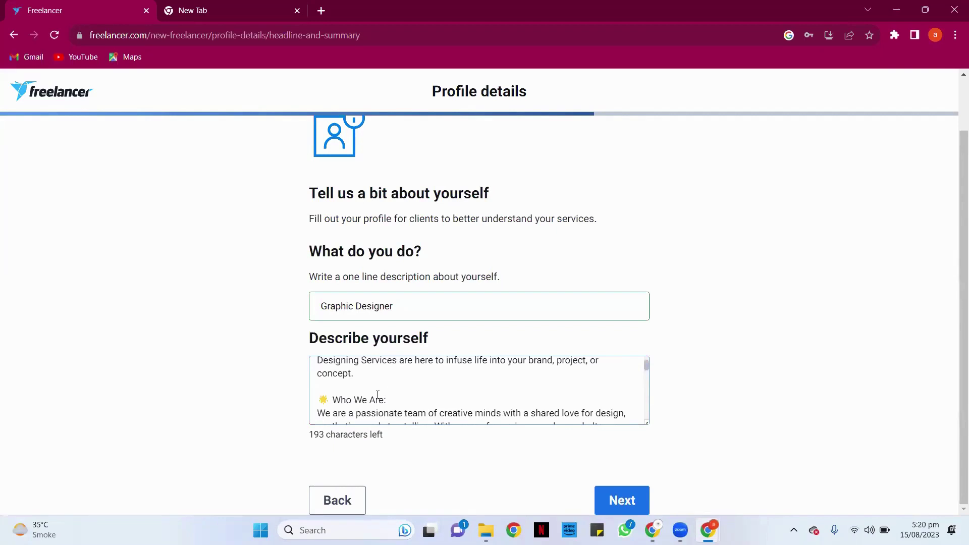
scroll(378, 394, down, 3)
scroll(379, 397, up, 3)
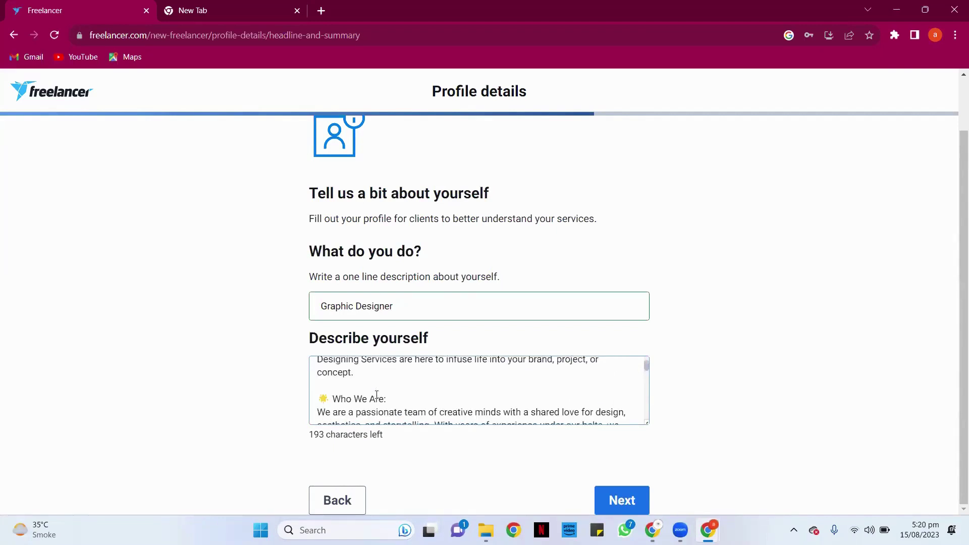
scroll(475, 400, down, 3)
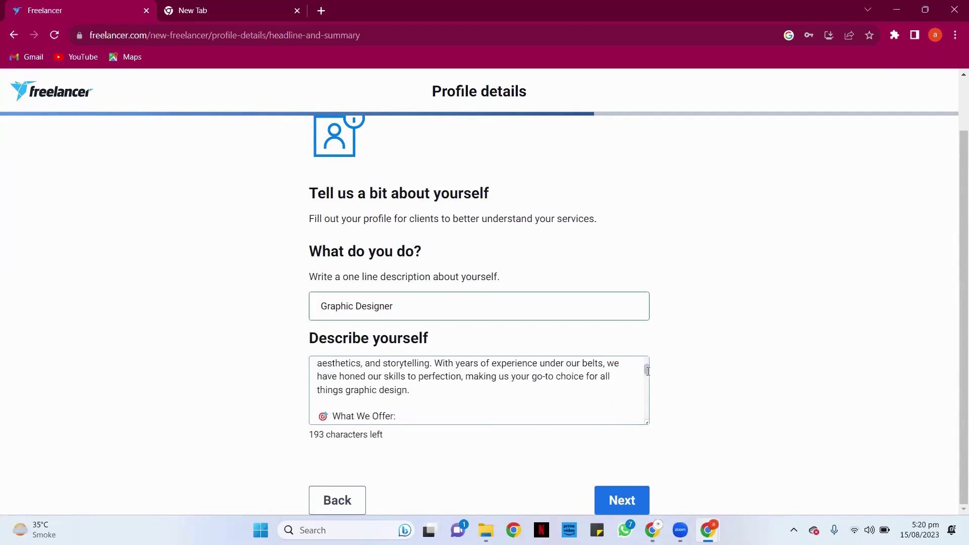
scroll(645, 367, up, 3)
scroll(646, 369, down, 1)
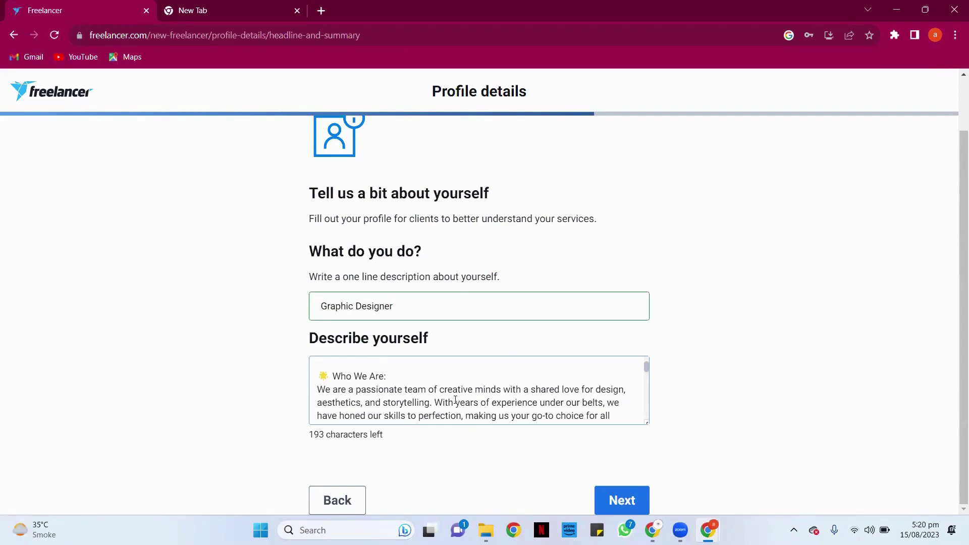
- Add '4-5' before 'years' in the description's experience sentence
text(4)
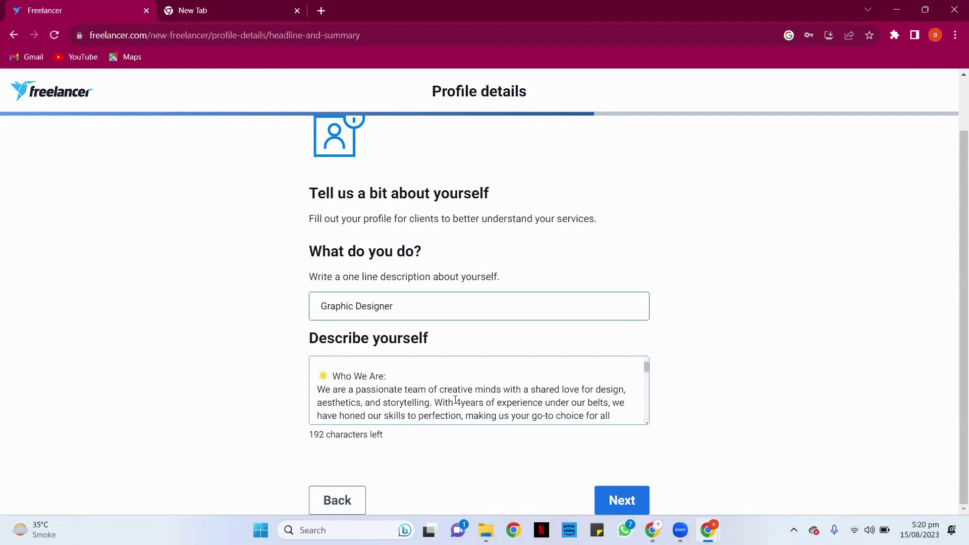
text( 5)
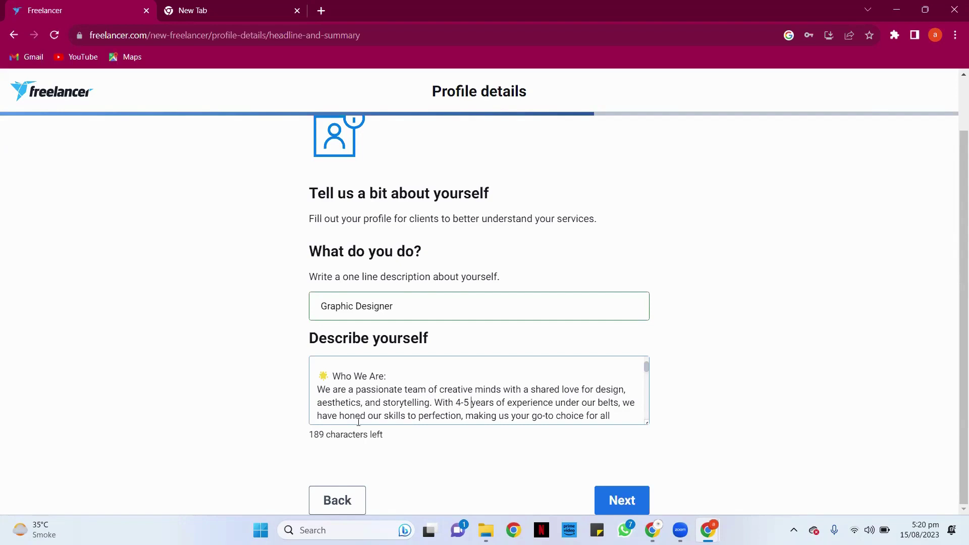
scroll(506, 389, down, 2)
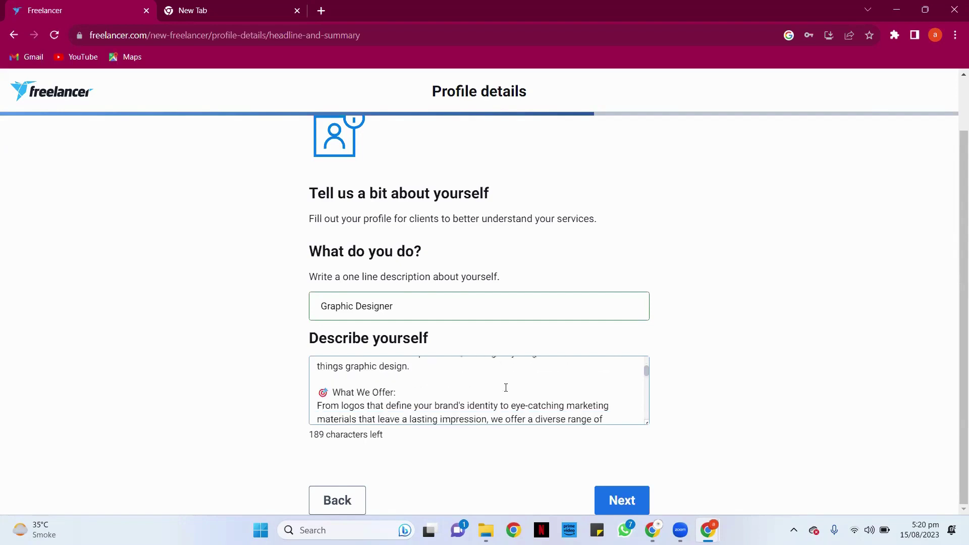
scroll(506, 388, down, 2)
scroll(505, 386, up, 2)
scroll(508, 390, down, 10)
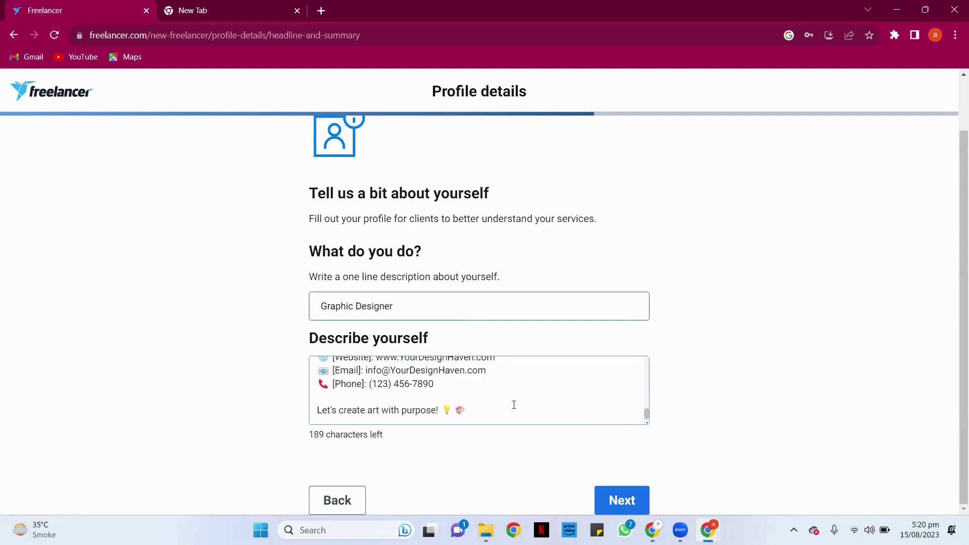
scroll(515, 394, up, 3)
scroll(520, 394, down, 3)
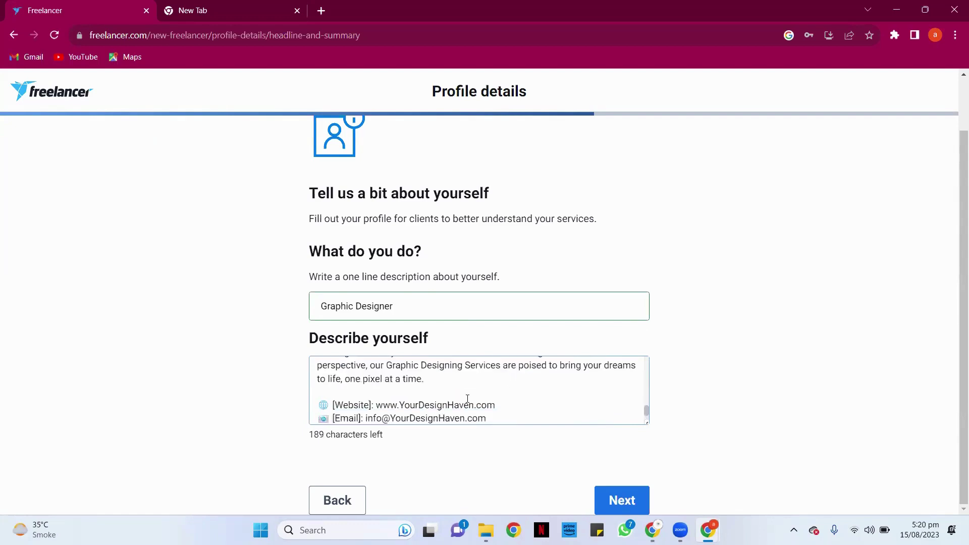
scroll(524, 393, up, 3)
scroll(524, 394, down, 3)
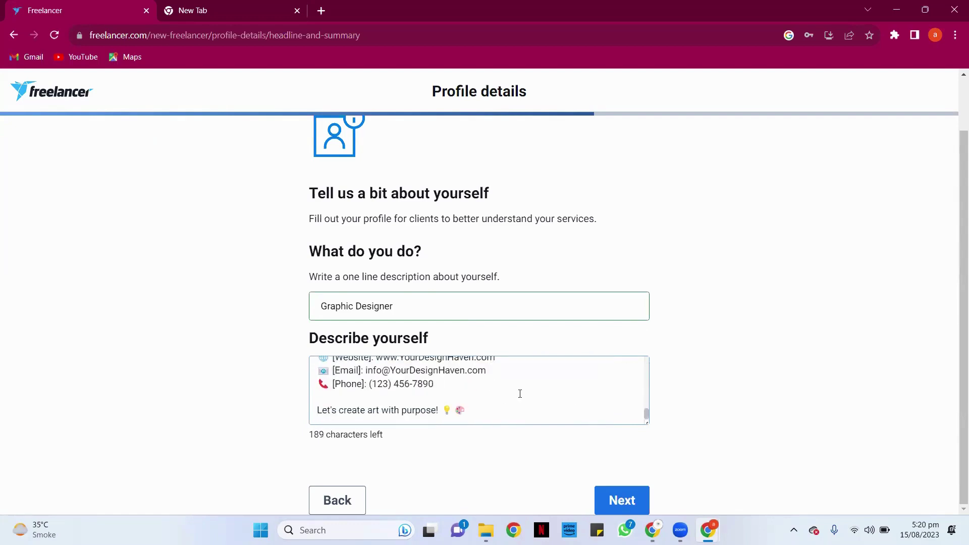
scroll(519, 392, up, 3)
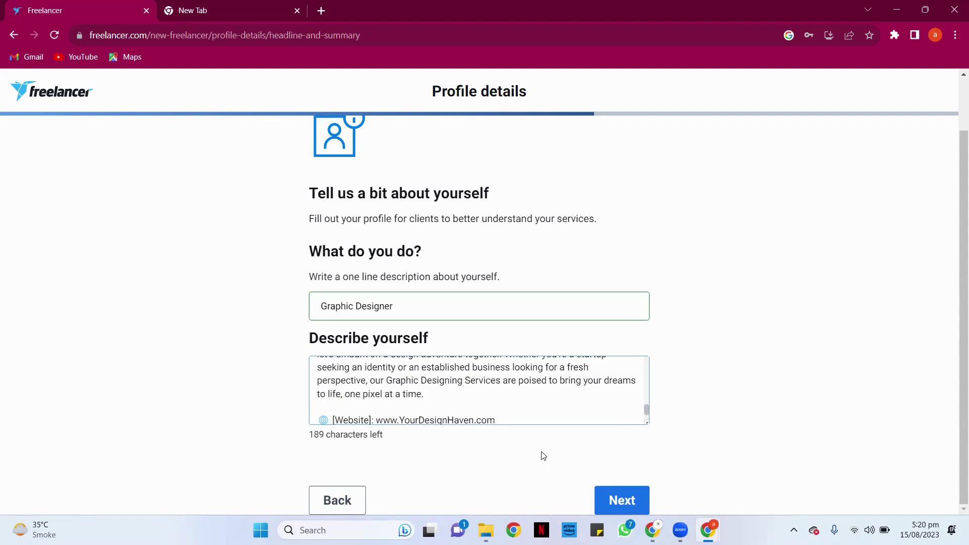
- Replace the '[Website]' label on the link line with 'Youtube'
key(BackSpace)
key(BackSpace)
key(BackSpace)
key(BackSpace)
key(BackSpace)
key(BackSpace)
key(BackSpace)
key(BackSpace)
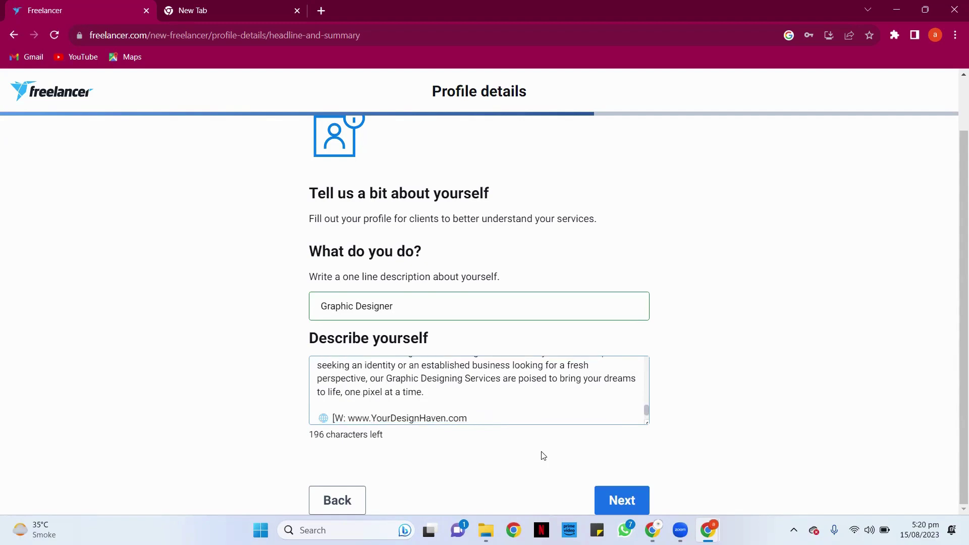
key(BackSpace)
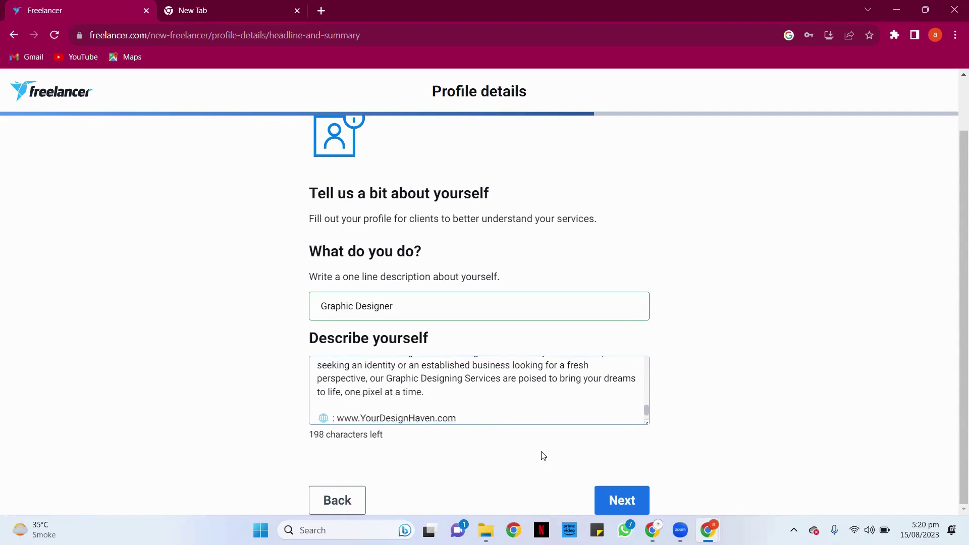
text(Youtube)
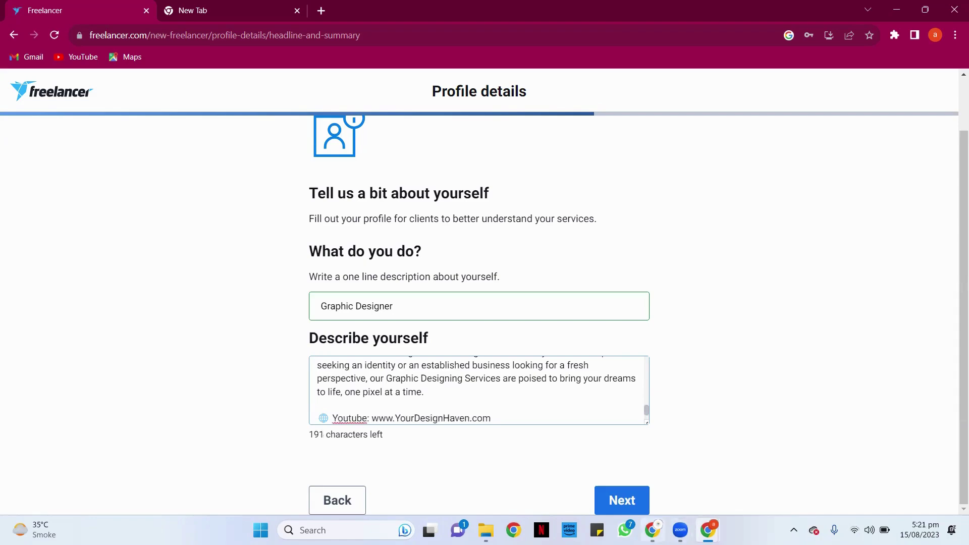
key(alt+Tab)
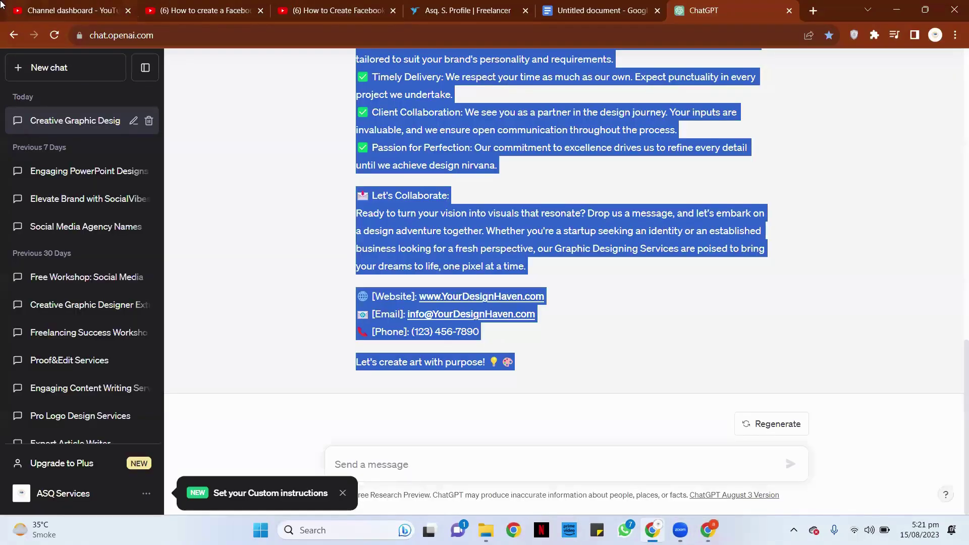
- Open the YouTube channel page via Your channel in the account menu
key(alt+Tab)
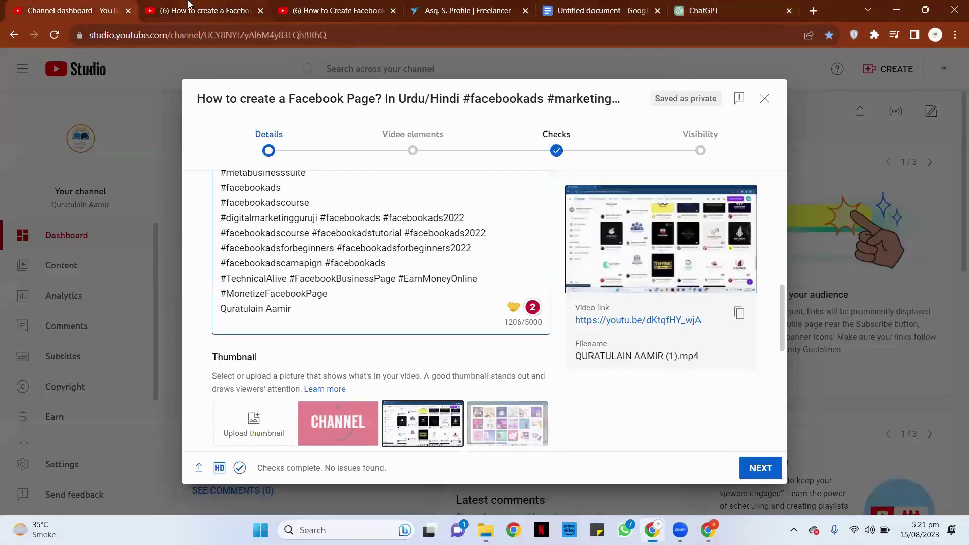
click(189, 6)
click(930, 67)
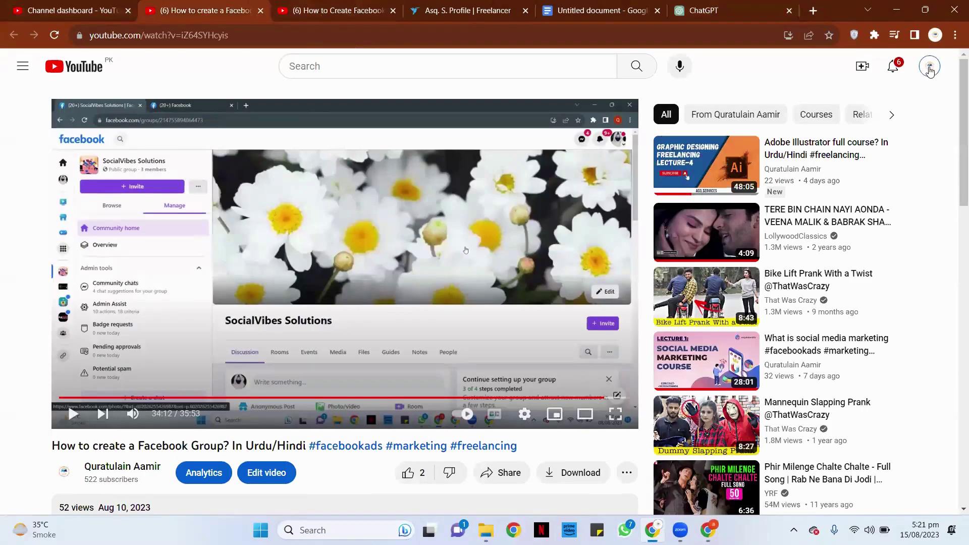
click(831, 142)
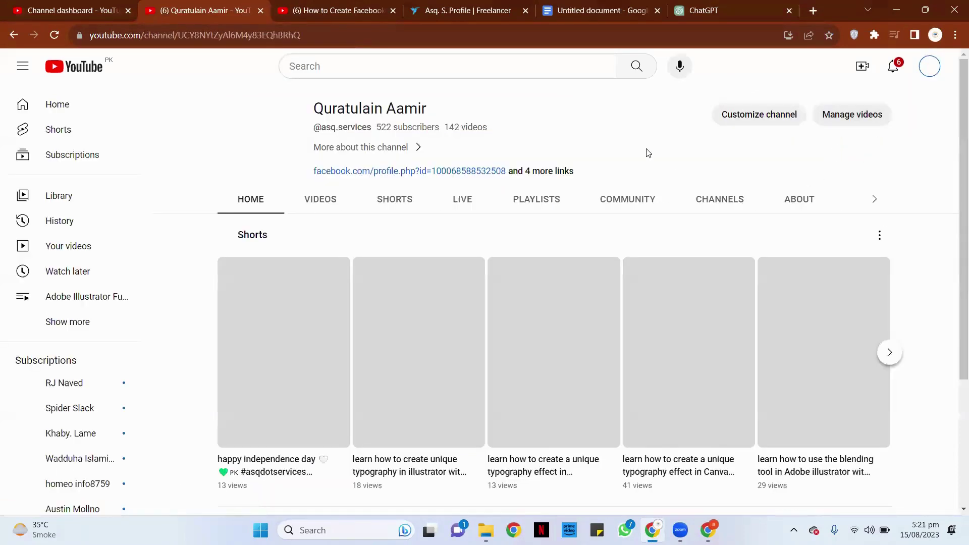
- Select the channel page's web address and return to the Freelancer profile form
double_click(109, 39)
key(ctrl+a)
key(ctrl+c)
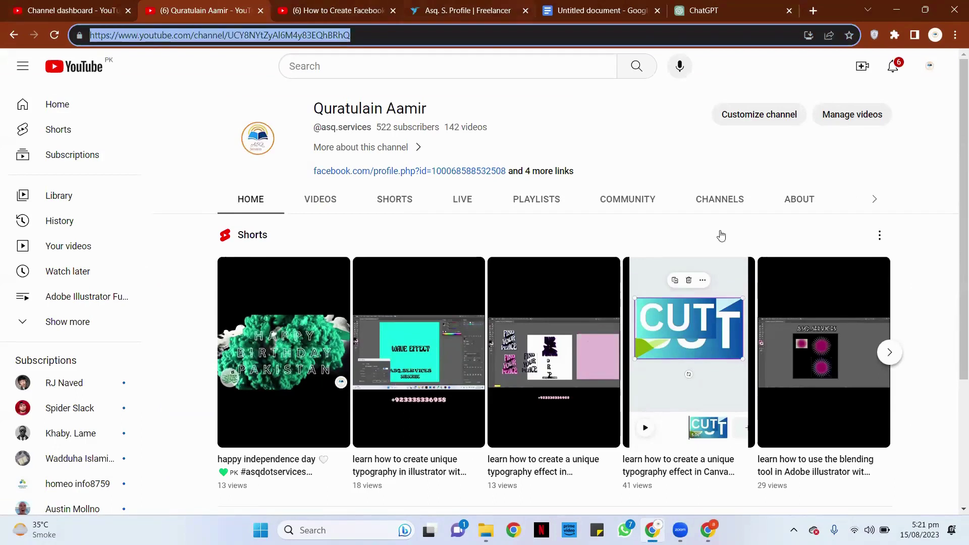
click(709, 531)
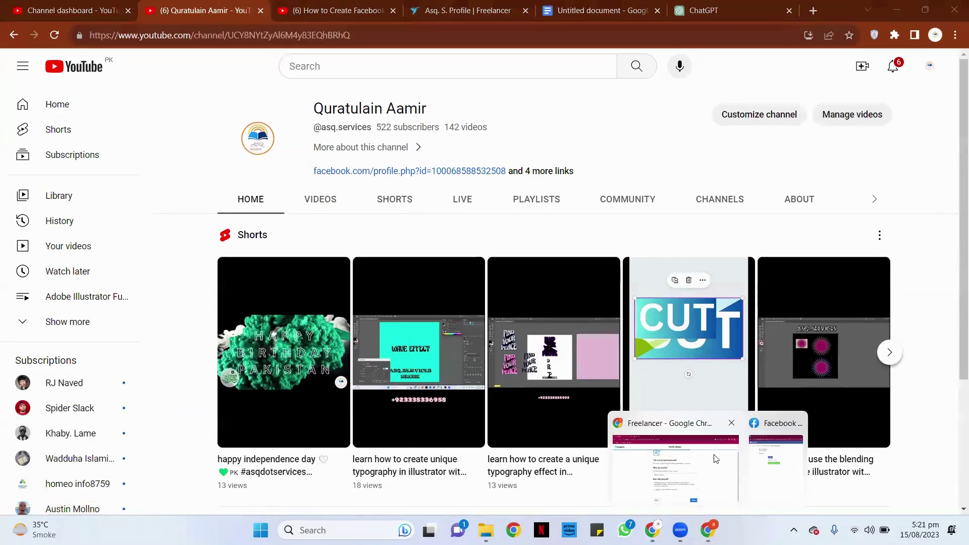
click(716, 459)
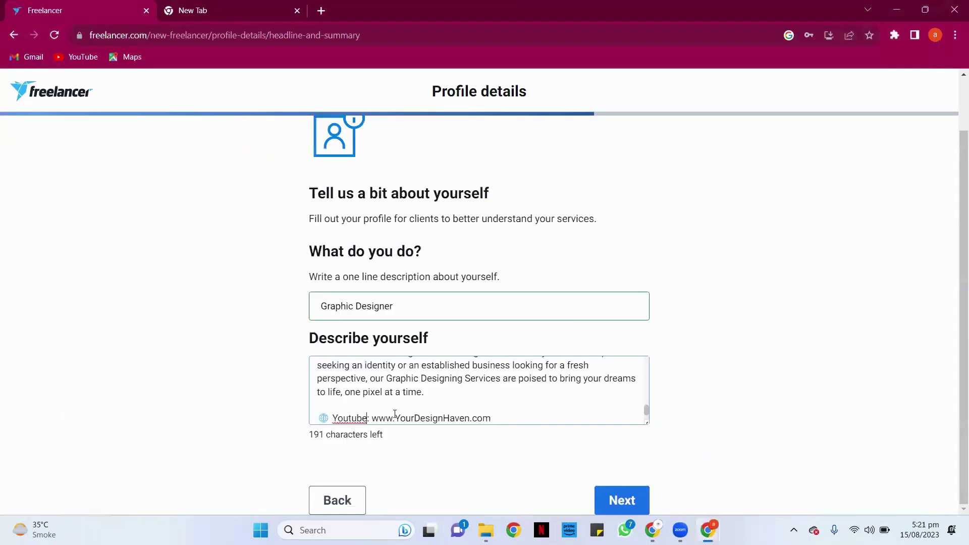
mouse_move(373, 419)
mouse_down()
mouse_move(493, 420)
mouse_move(429, 427)
mouse_move(393, 371)
mouse_move(323, 391)
mouse_move(395, 407)
mouse_move(374, 409)
mouse_up()
click(493, 420)
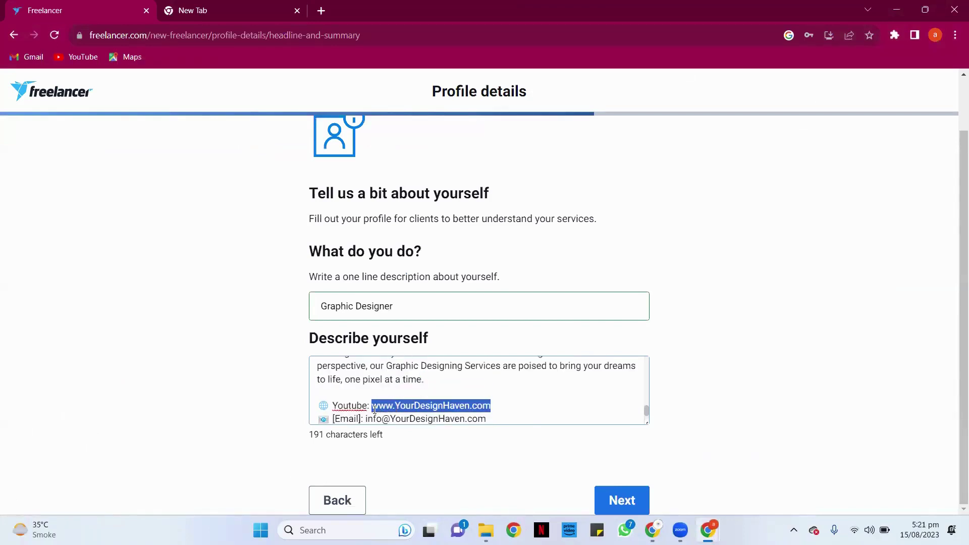
key(ctrl+v)
scroll(465, 412, down, 2)
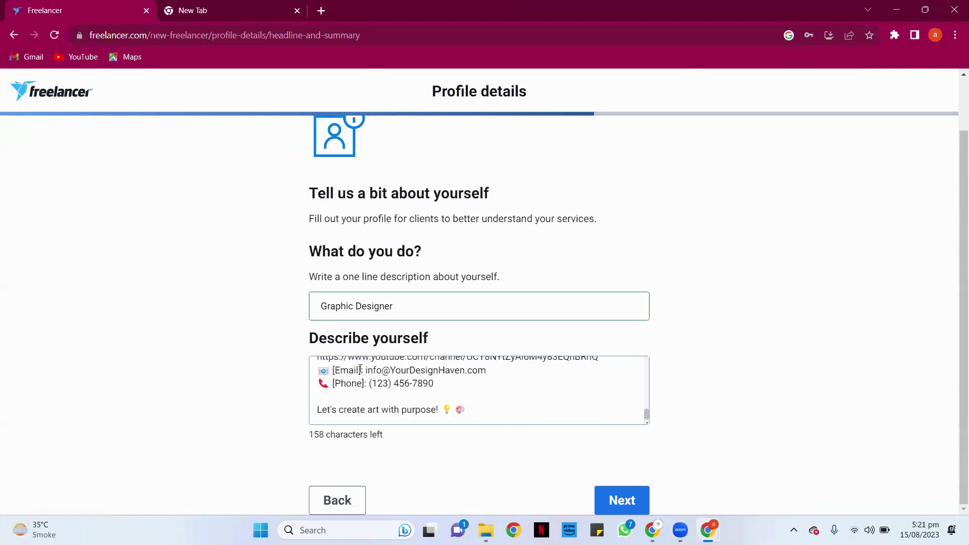
- Delete the brackets around the Email label in the description
key(BackSpace)
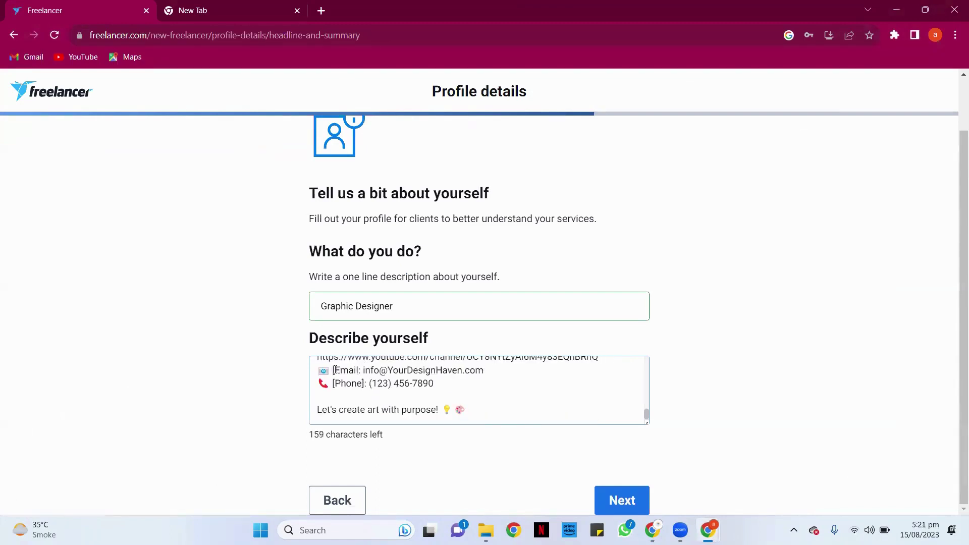
key(BackSpace)
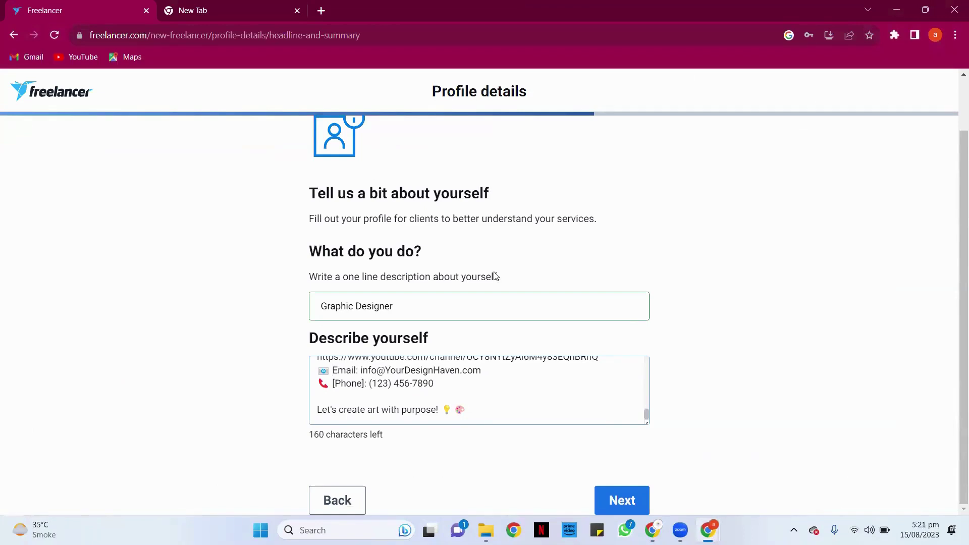
click(202, 7)
click(56, 7)
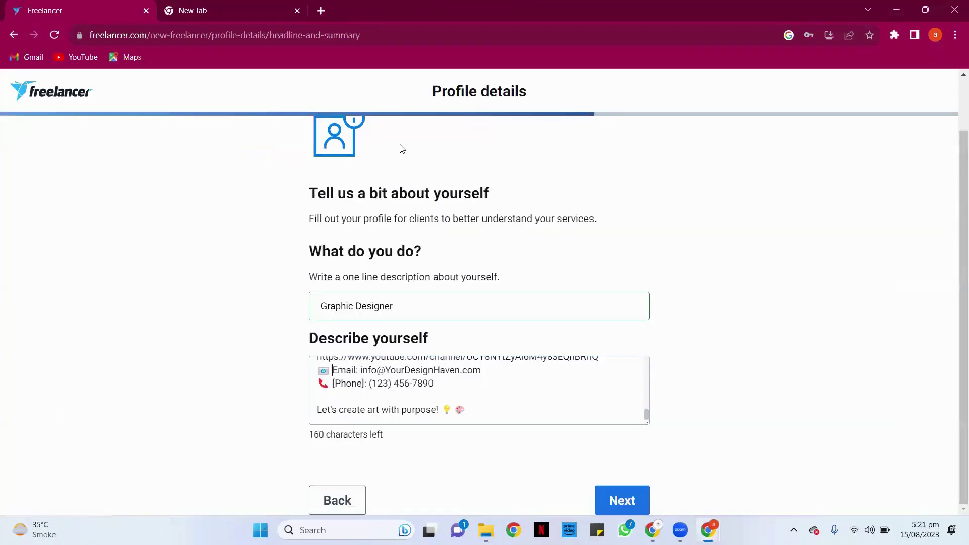
- Select the signed-in account's e-mail from the Google account panel, then return to Freelancer
mouse_move(652, 530)
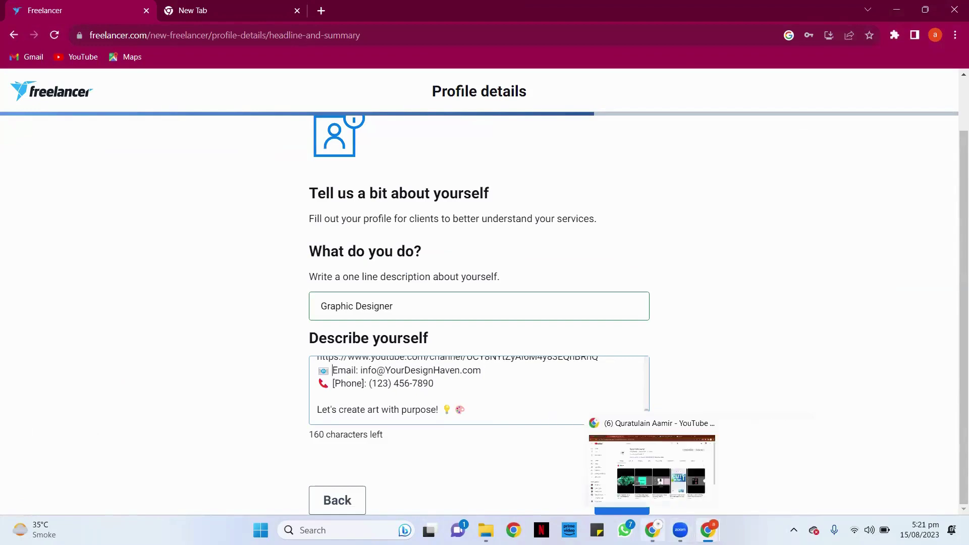
click(652, 472)
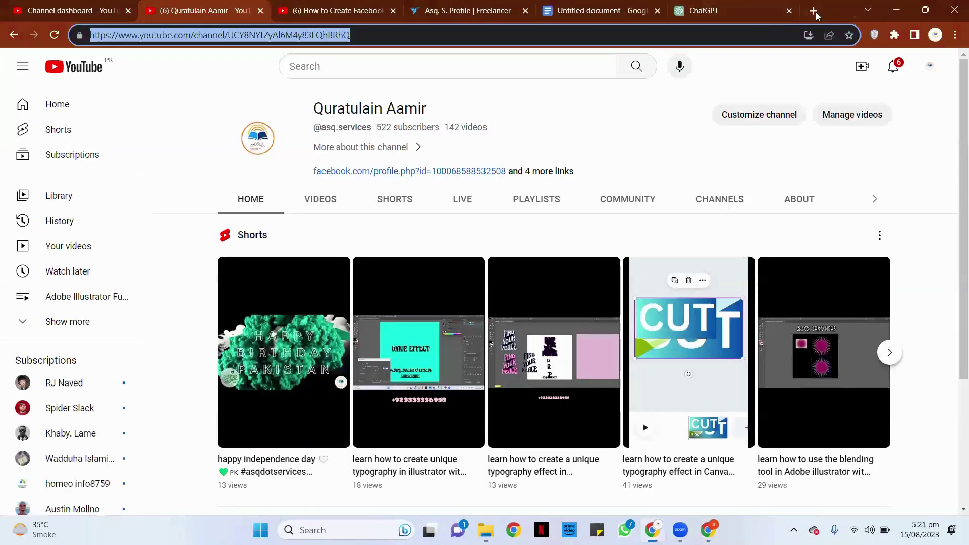
click(814, 12)
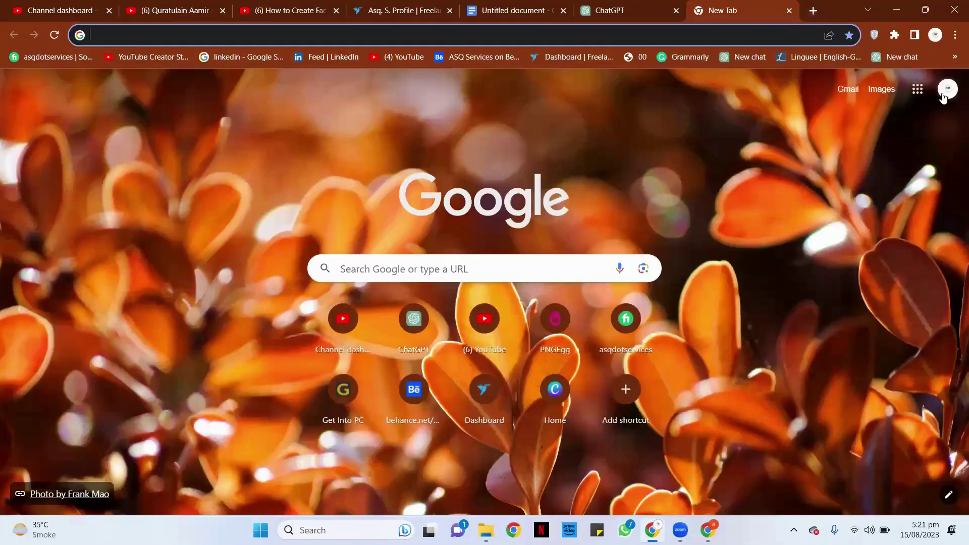
click(943, 96)
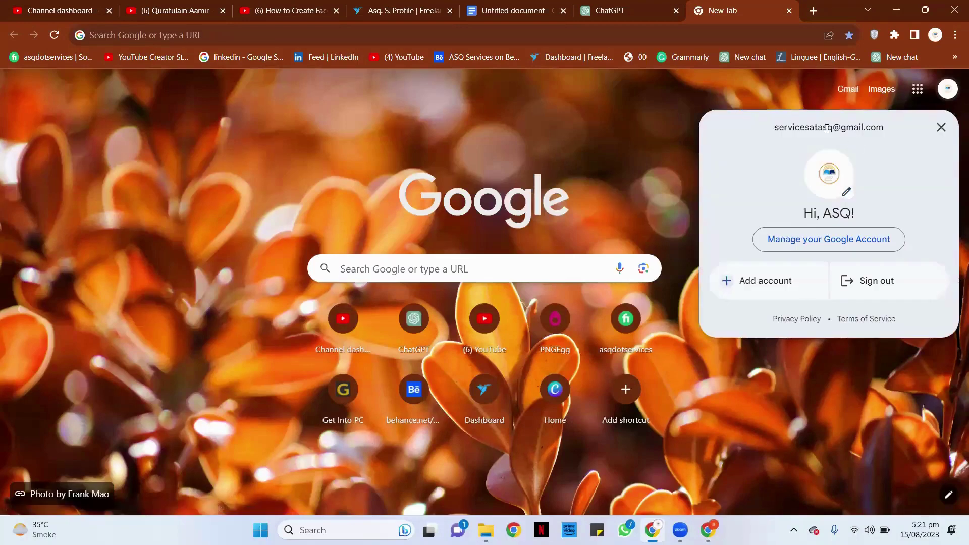
triple_click(828, 128)
key(ctrl+c)
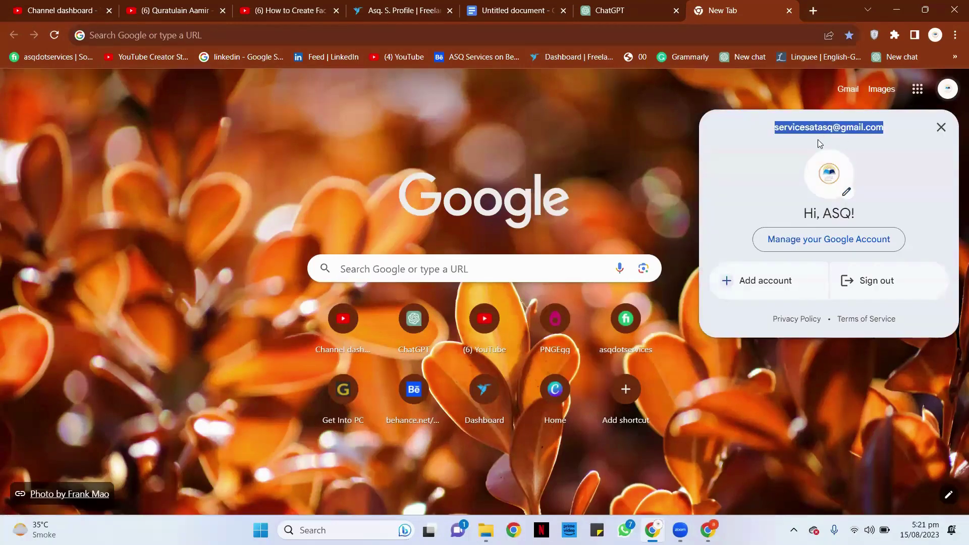
click(708, 530)
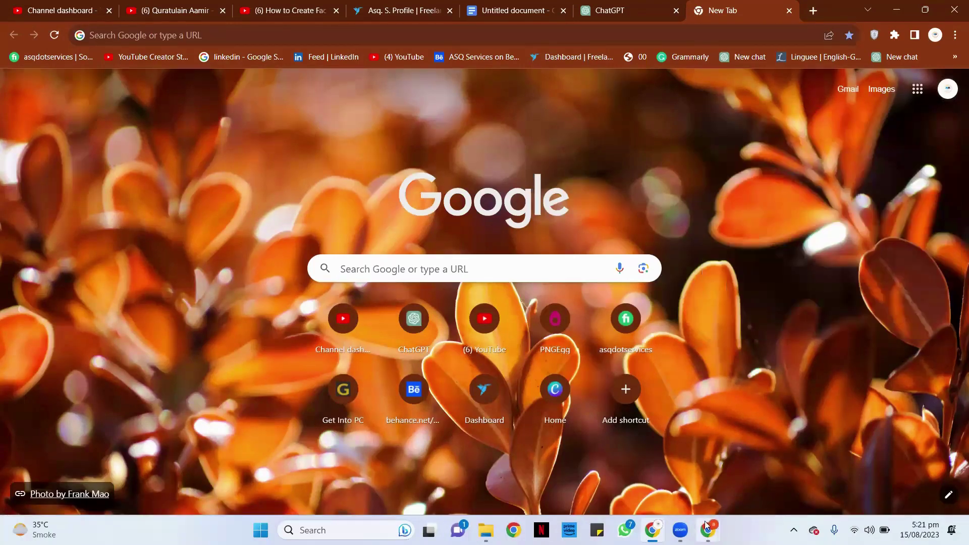
click(674, 464)
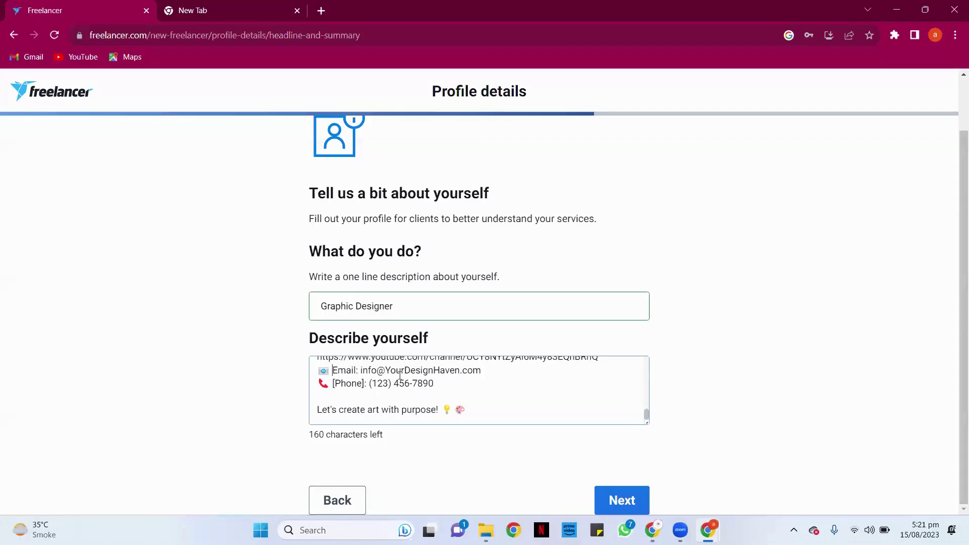
- Replace the sample email in the description with the account's real e-mail address
drag(362, 370, 482, 371)
key(ctrl+v)
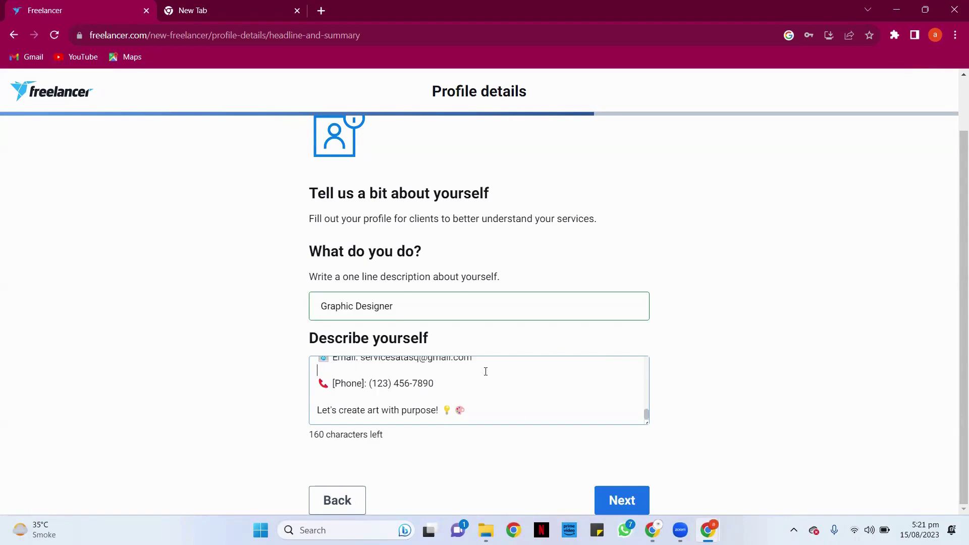
scroll(434, 397, up, 1)
scroll(395, 391, down, 1)
- Unbracket Phone, enter the real phone number, remove the blank line, and continue
key(BackSpace)
key(BackSpace)
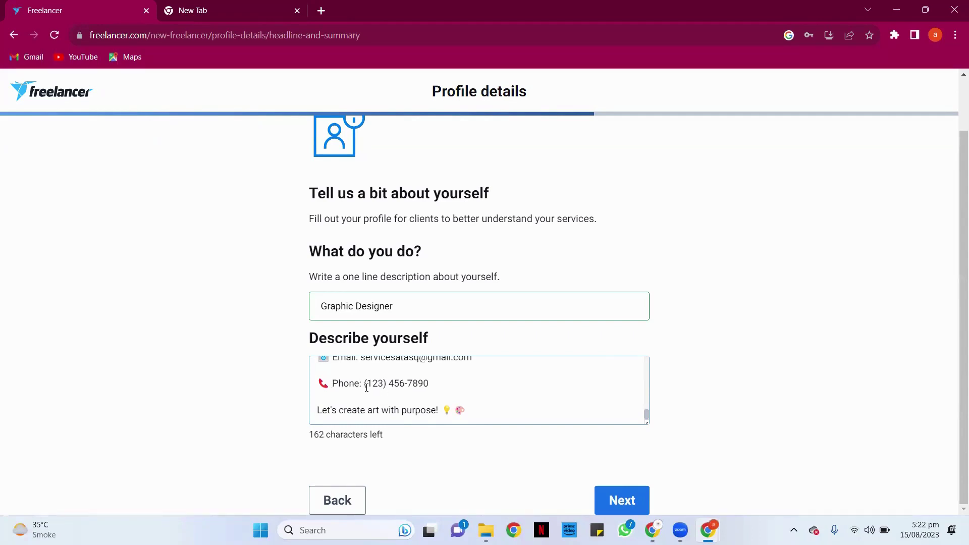
drag(364, 384, 429, 388)
key(BackSpace)
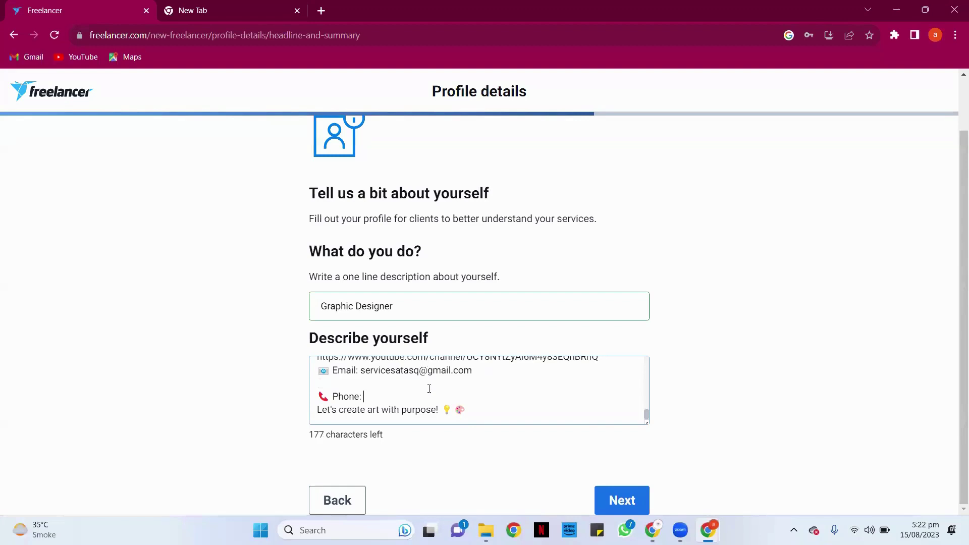
scroll(412, 409, up, 2)
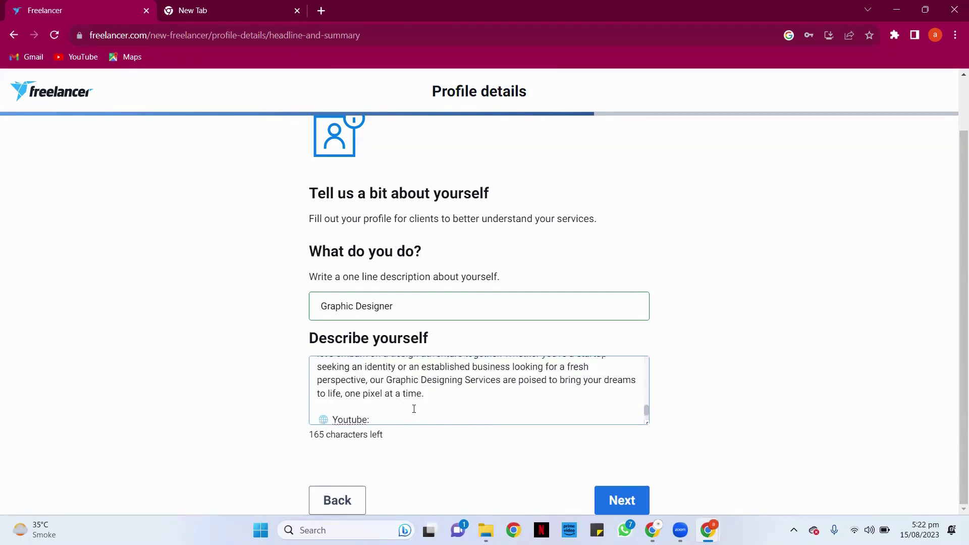
scroll(413, 409, down, 2)
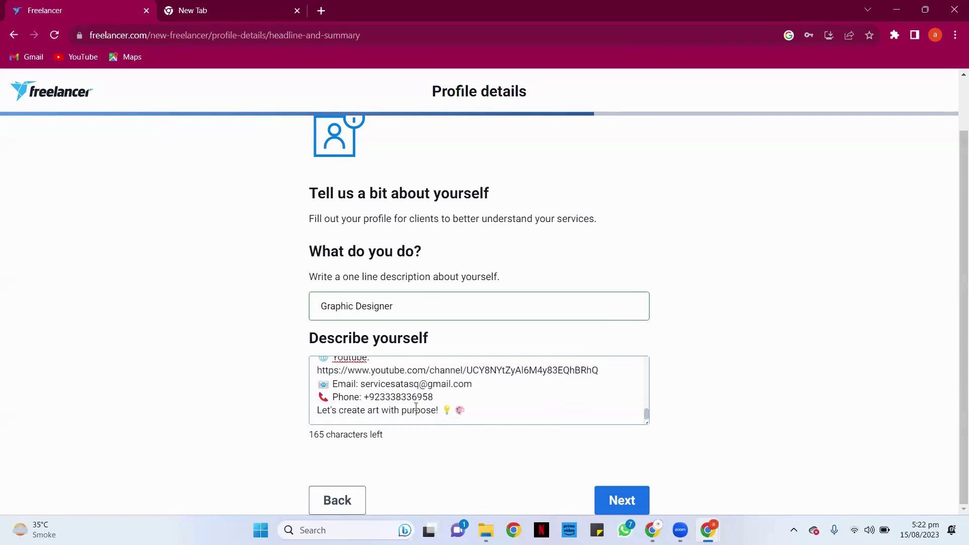
click(622, 499)
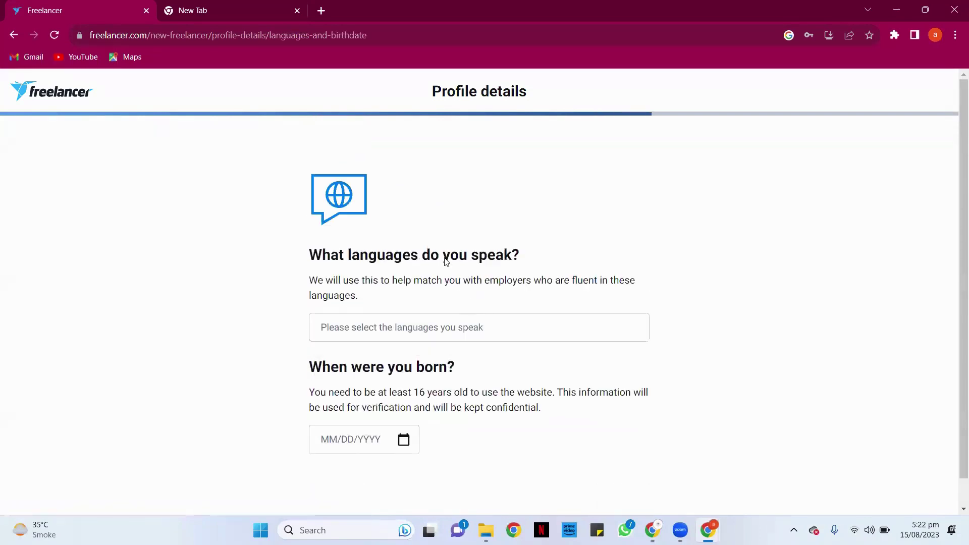
- Add English as a spoken language
click(401, 329)
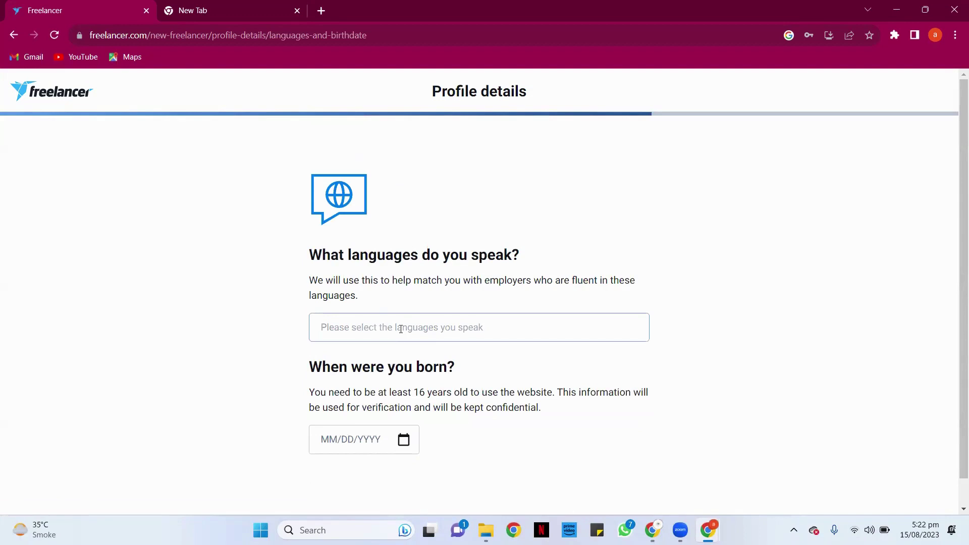
text(e)
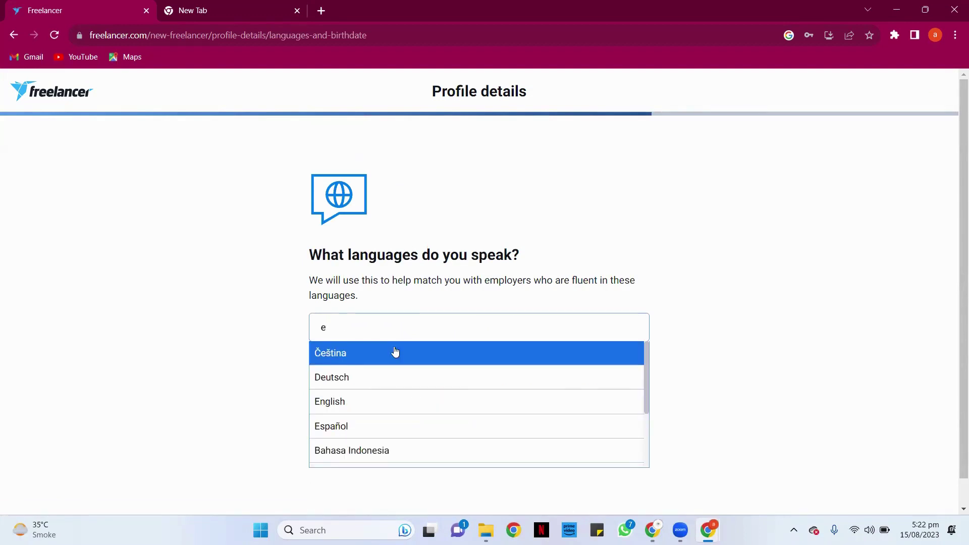
click(396, 399)
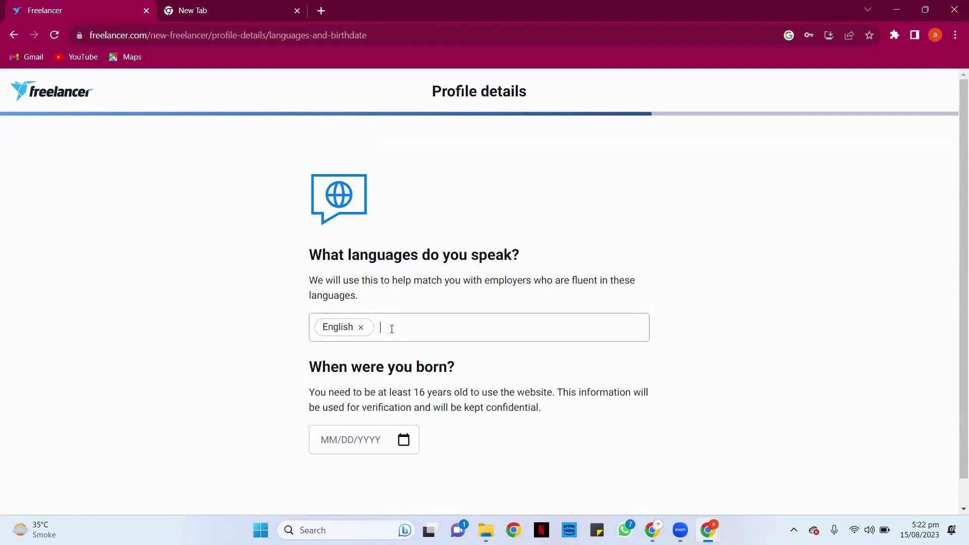
text(urd)
key(BackSpace)
key(BackSpace)
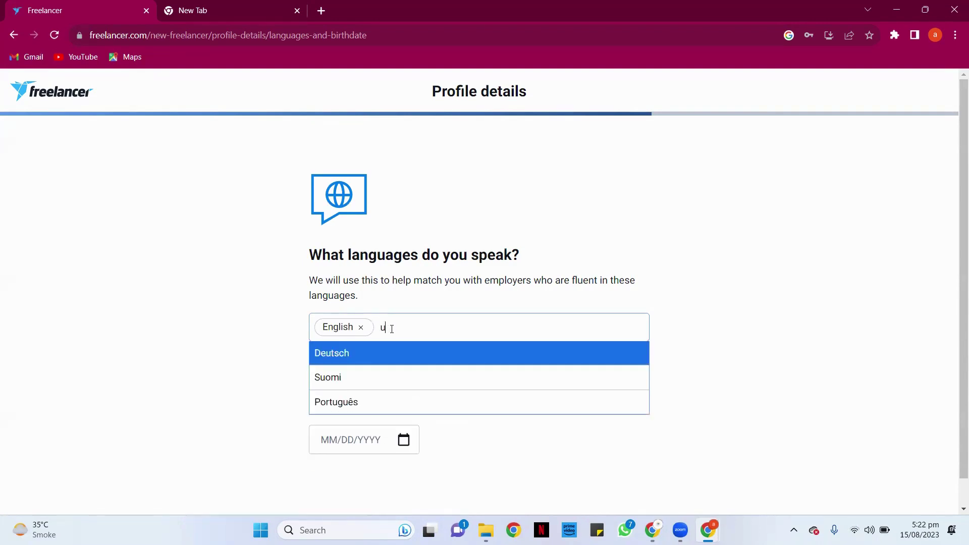
key(BackSpace)
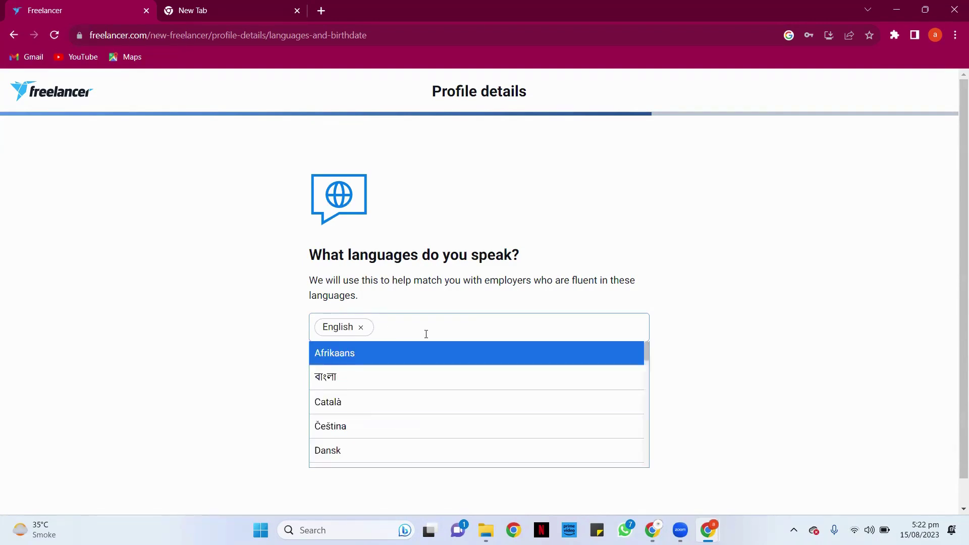
click(634, 246)
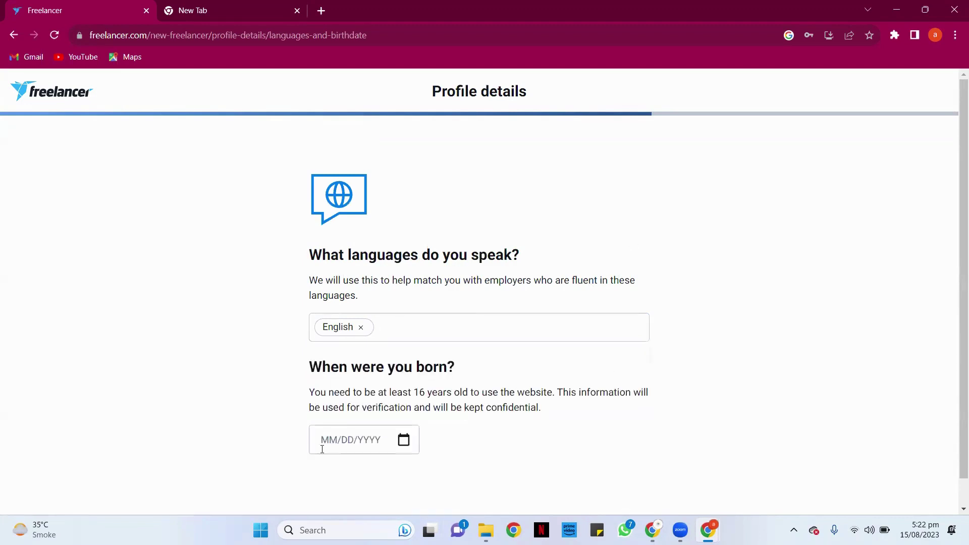
click(386, 433)
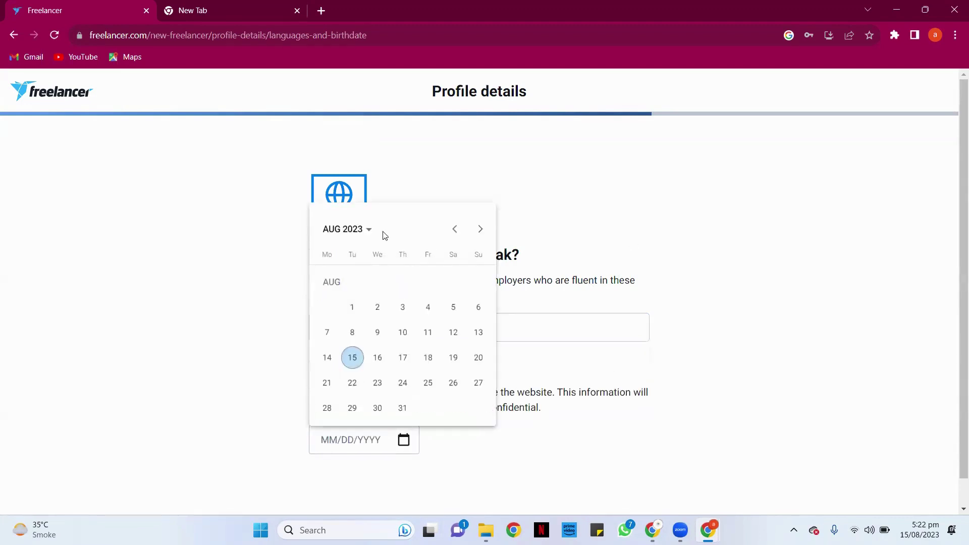
click(368, 230)
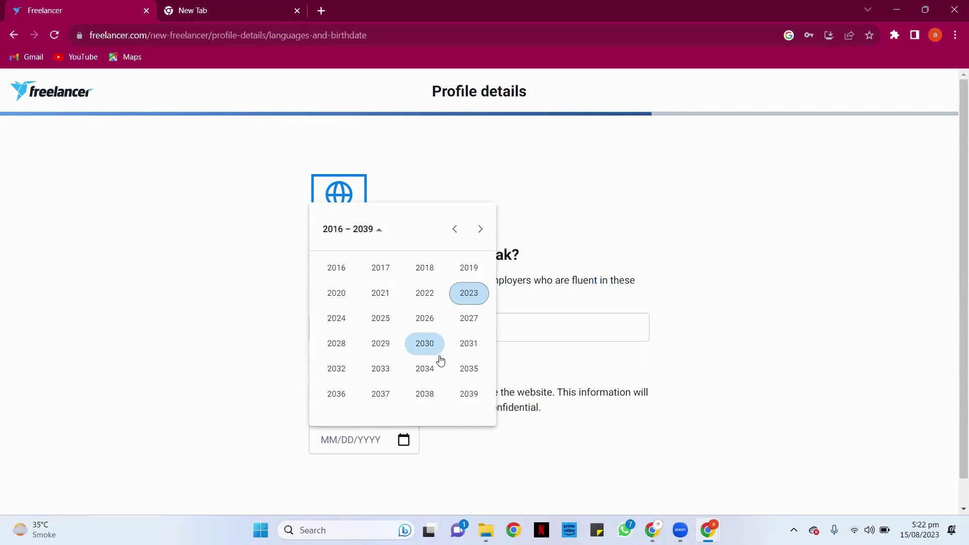
click(461, 228)
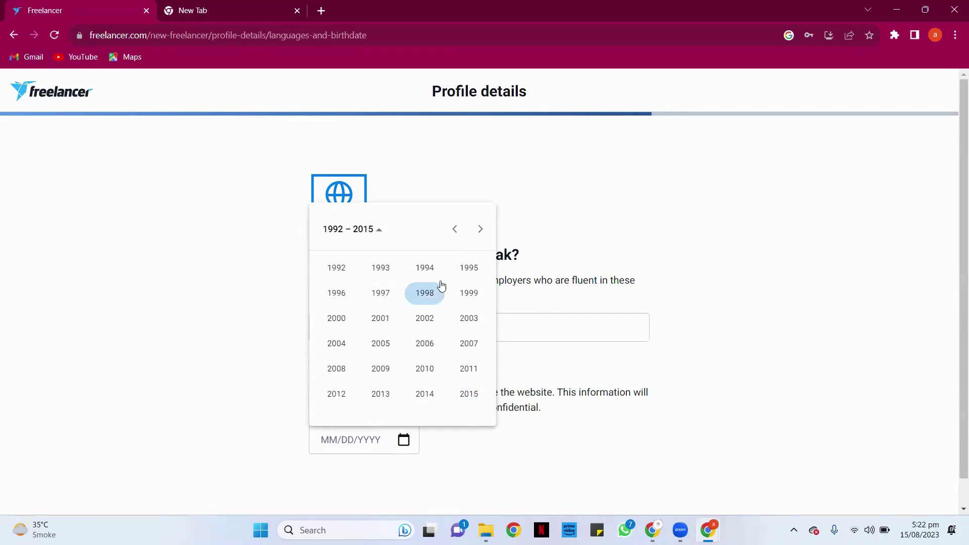
click(419, 292)
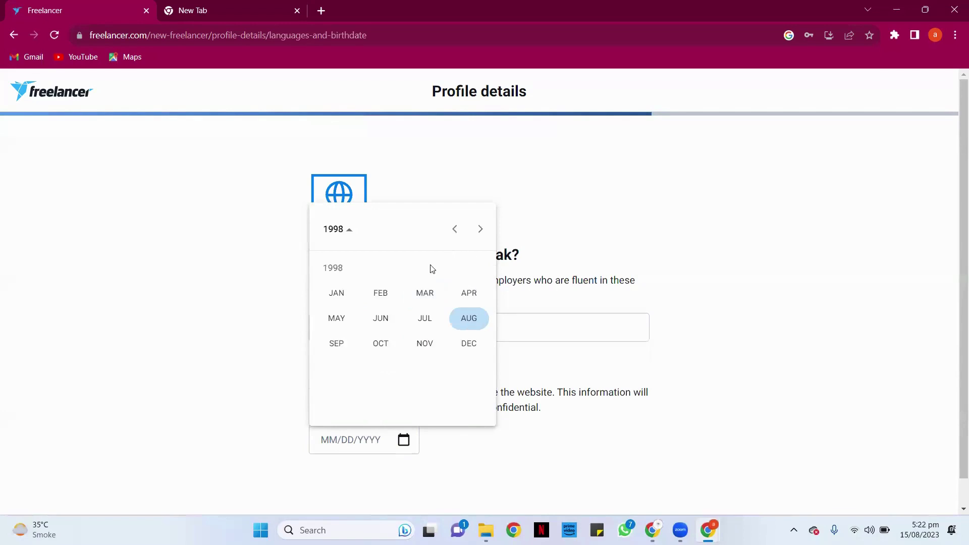
click(338, 294)
click(477, 288)
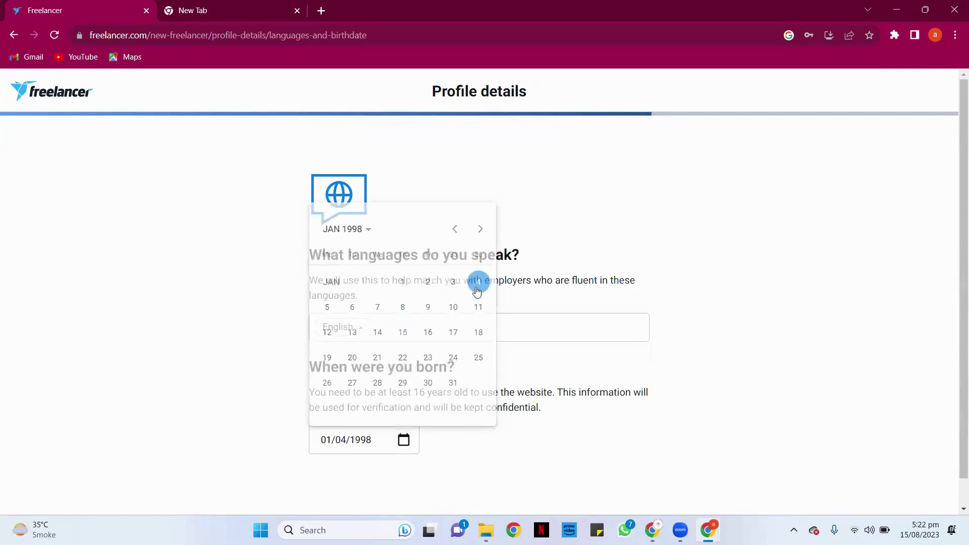
scroll(606, 444, down, 1)
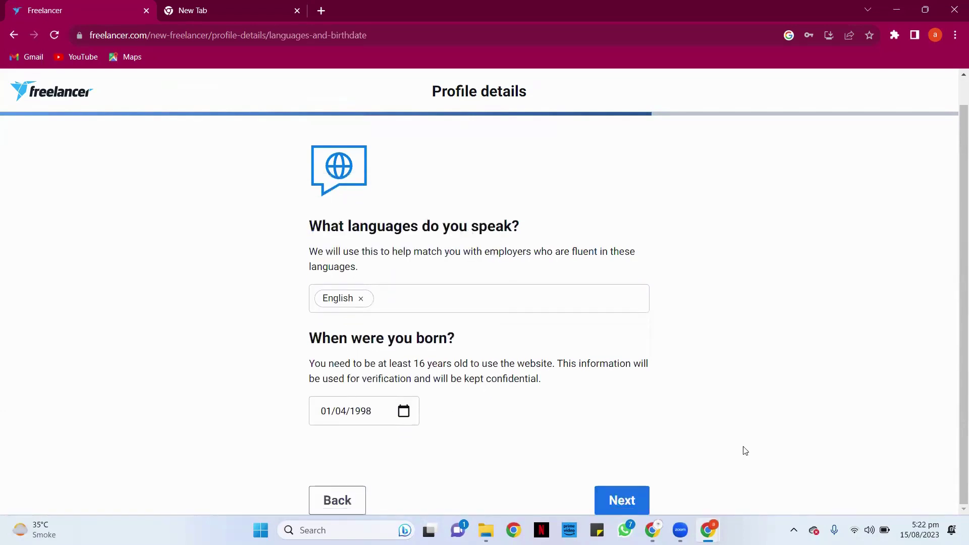
click(638, 501)
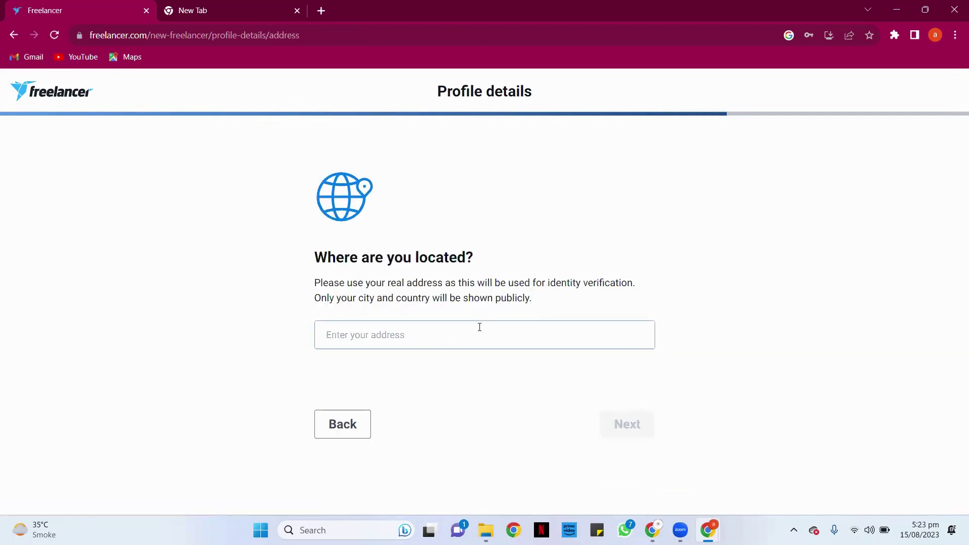
- Set the profile location to Lahore, Punjab, Pakistan and move on to email verification
text(Lahore)
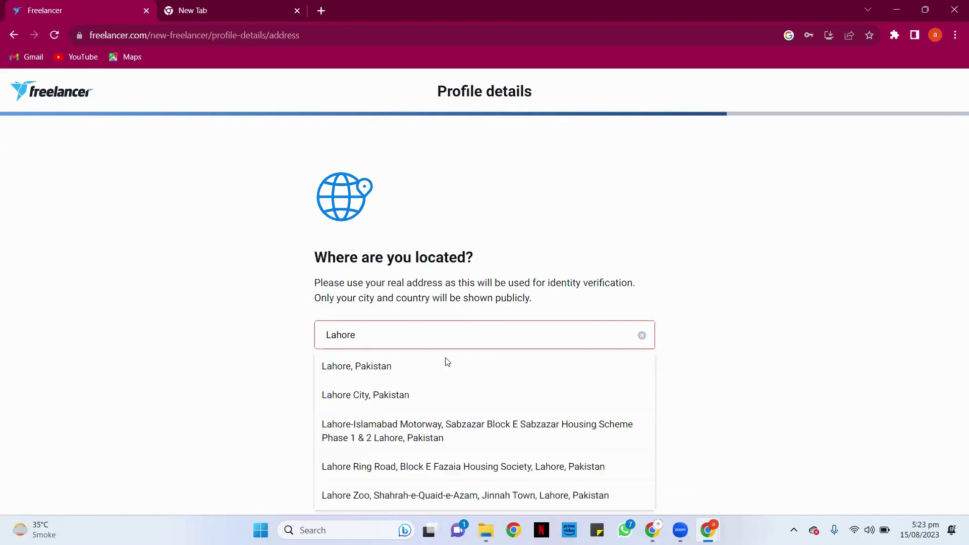
click(434, 374)
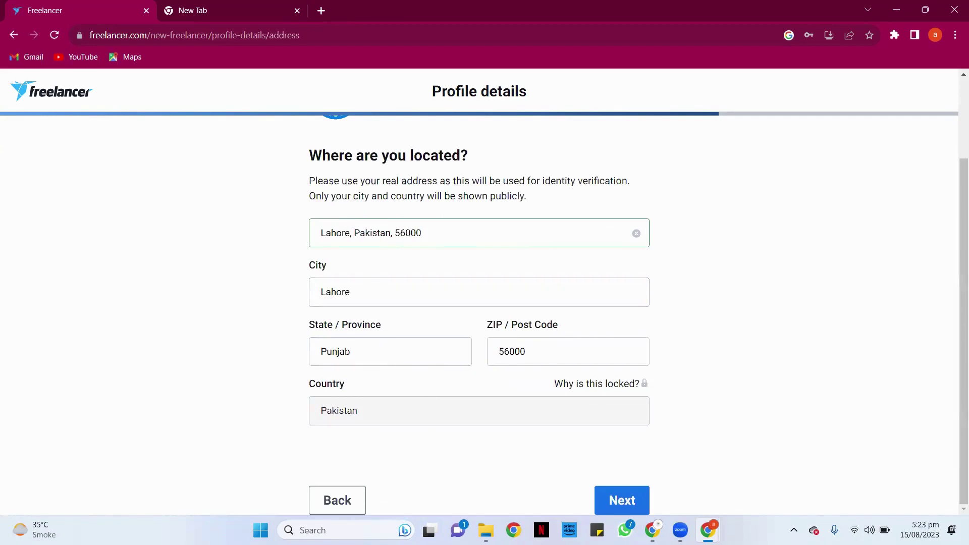
click(640, 491)
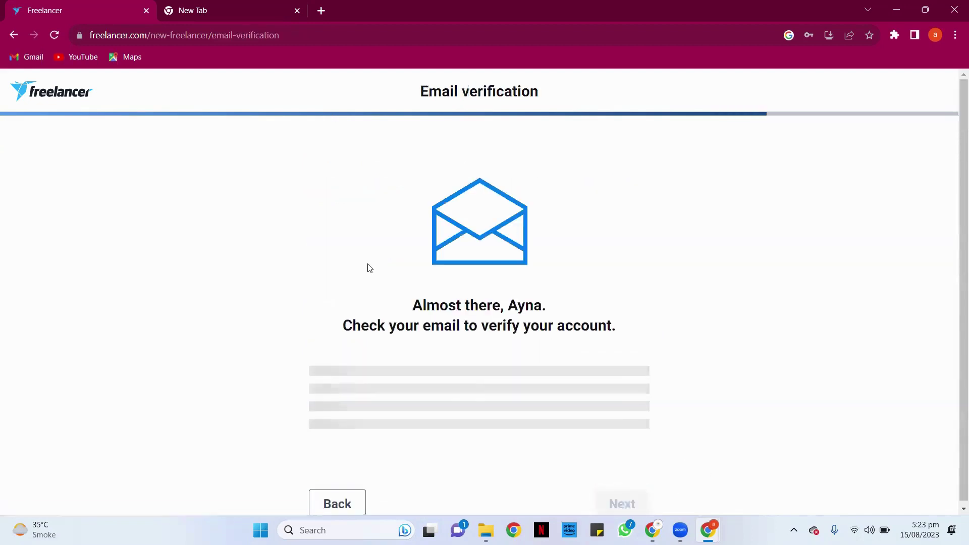
- Leave Freelancer's Email verification page and switch to Chrome's empty New Tab
scroll(580, 394, down, 1)
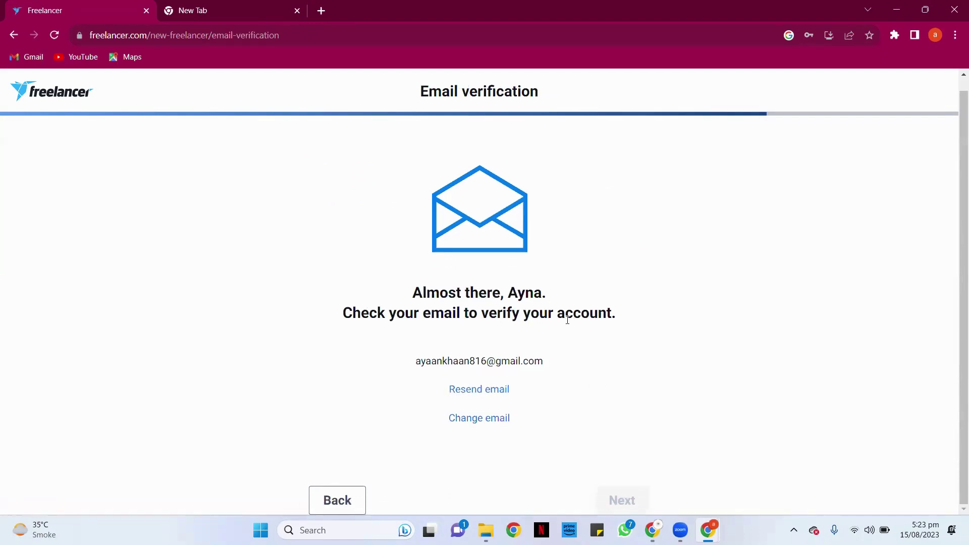
click(267, 5)
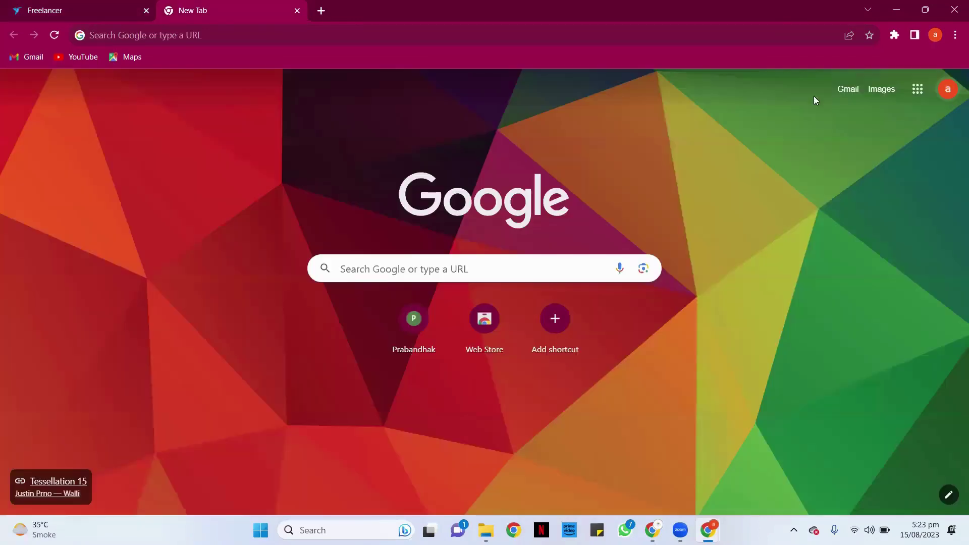
- Open the Freelancer verification email in Gmail and follow its verify link
click(852, 97)
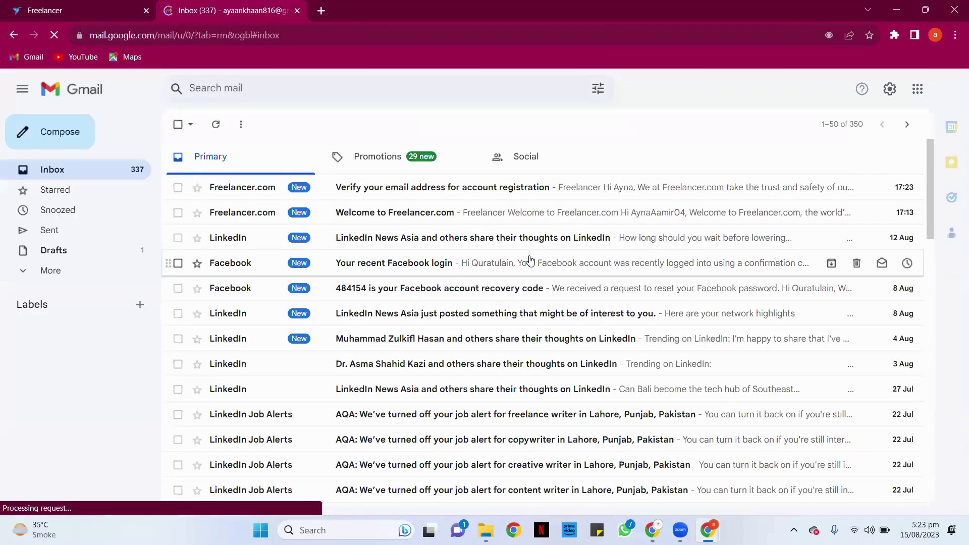
click(430, 186)
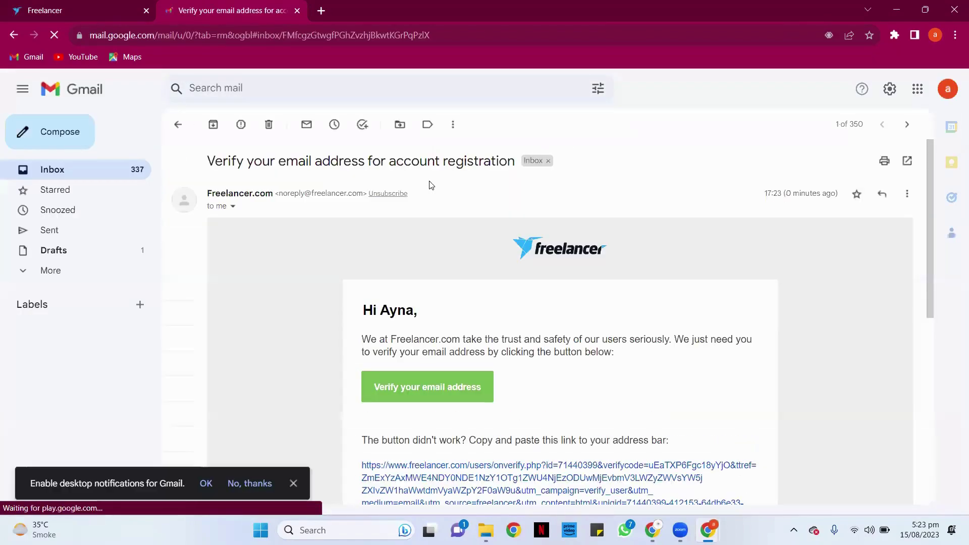
click(452, 394)
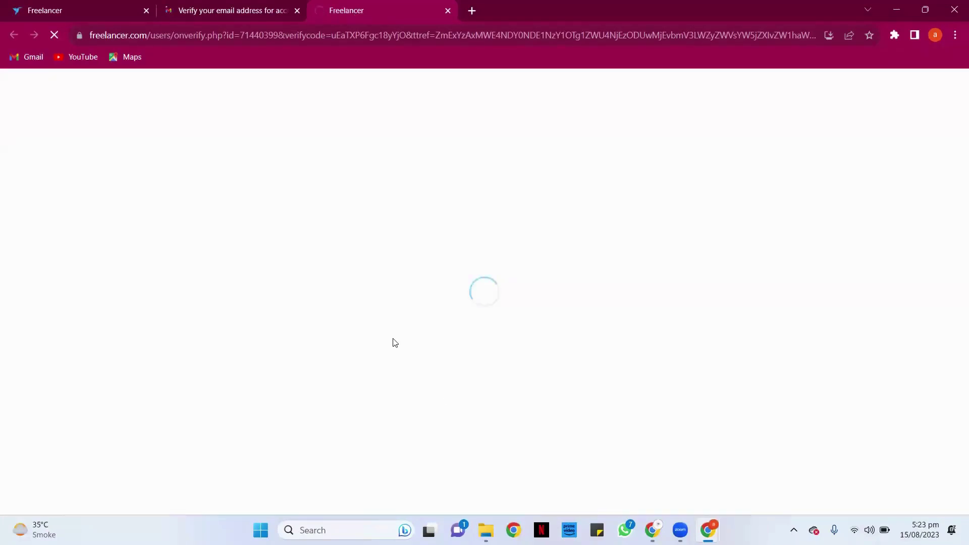
mouse_move(29, 4)
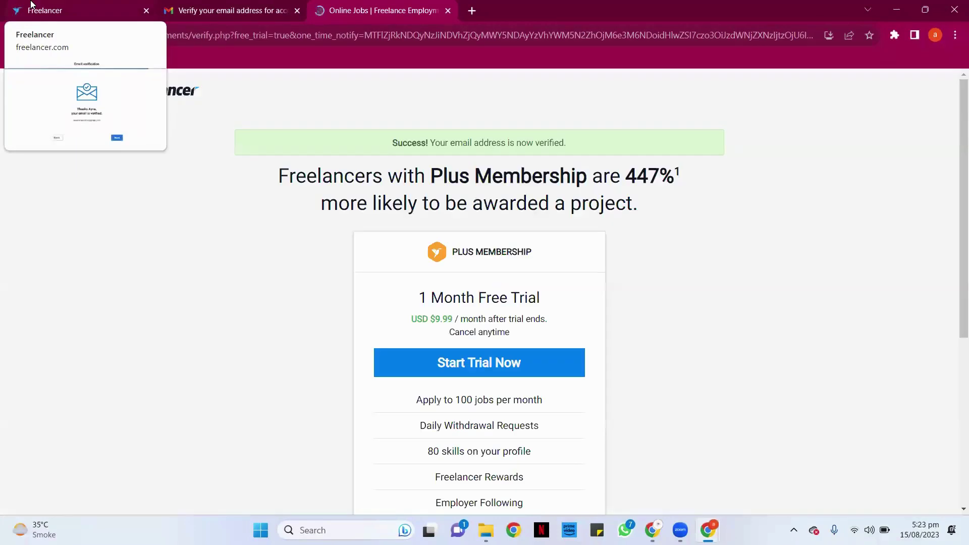
- Return to the Freelancer tab, continue past email verification, and choose Verify payment method
click(30, 4)
click(625, 442)
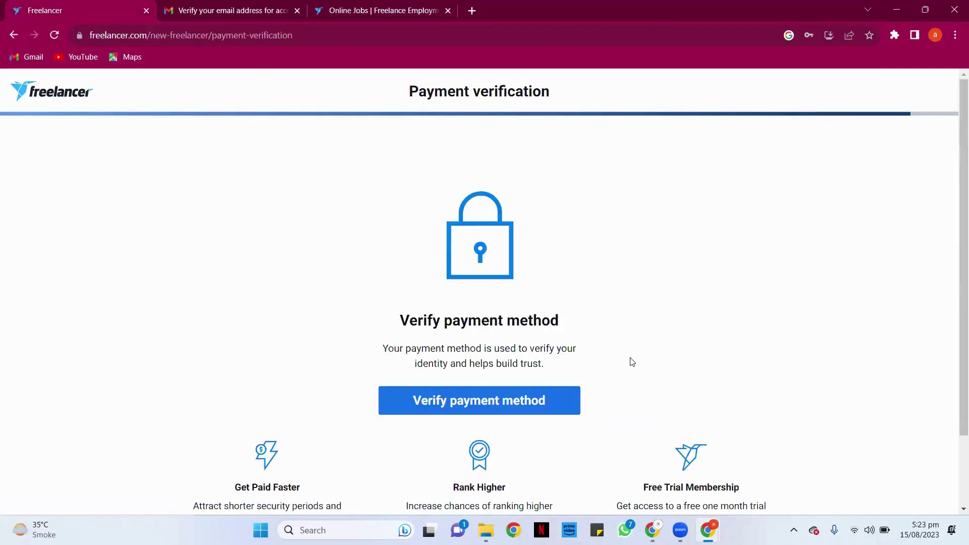
scroll(633, 363, down, 3)
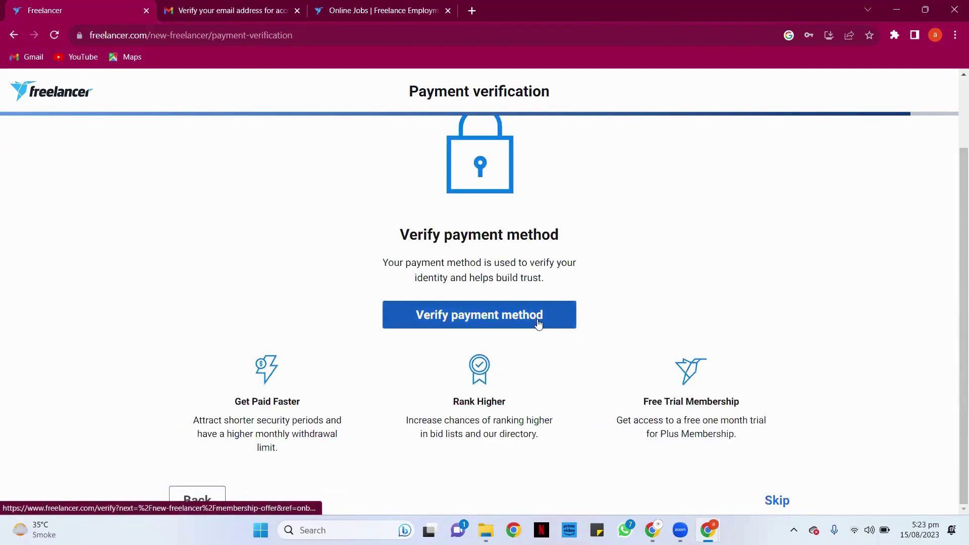
click(538, 323)
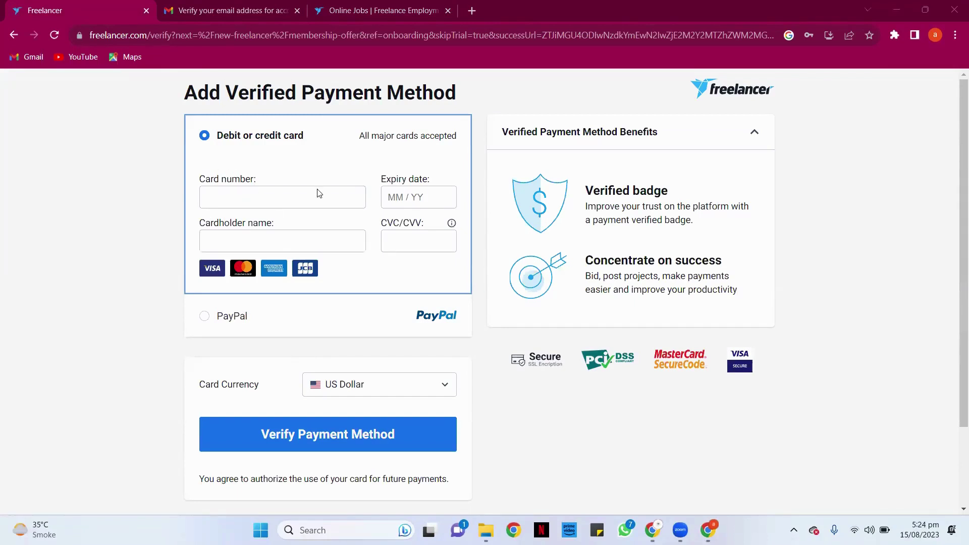
- Look over the card form without entering details, then go back and skip payment verification
click(392, 241)
scroll(406, 276, down, 1)
click(407, 276)
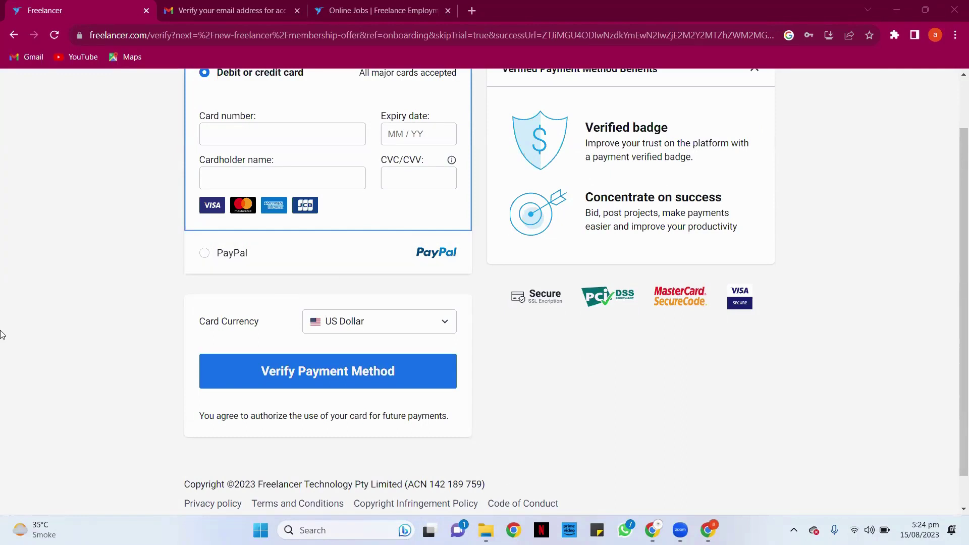
scroll(336, 240, up, 1)
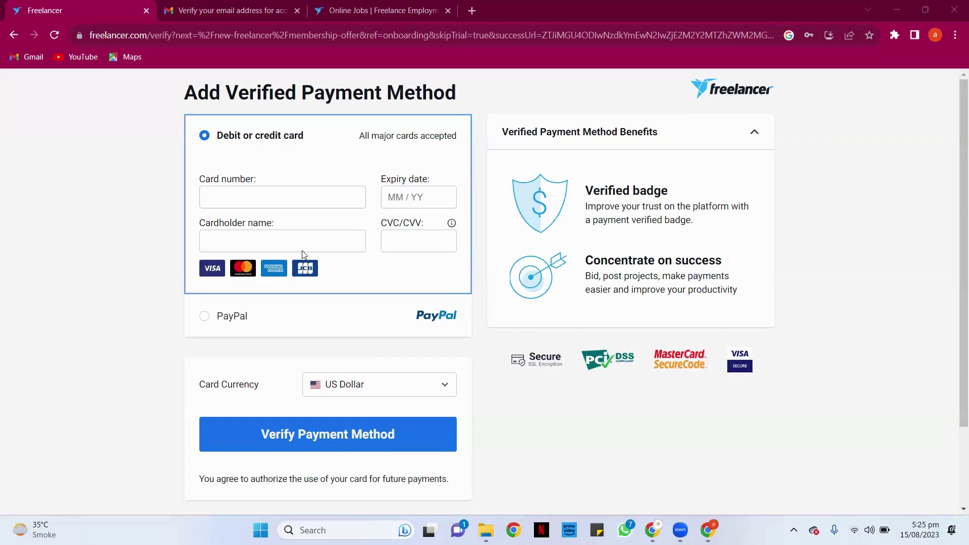
scroll(420, 301, down, 2)
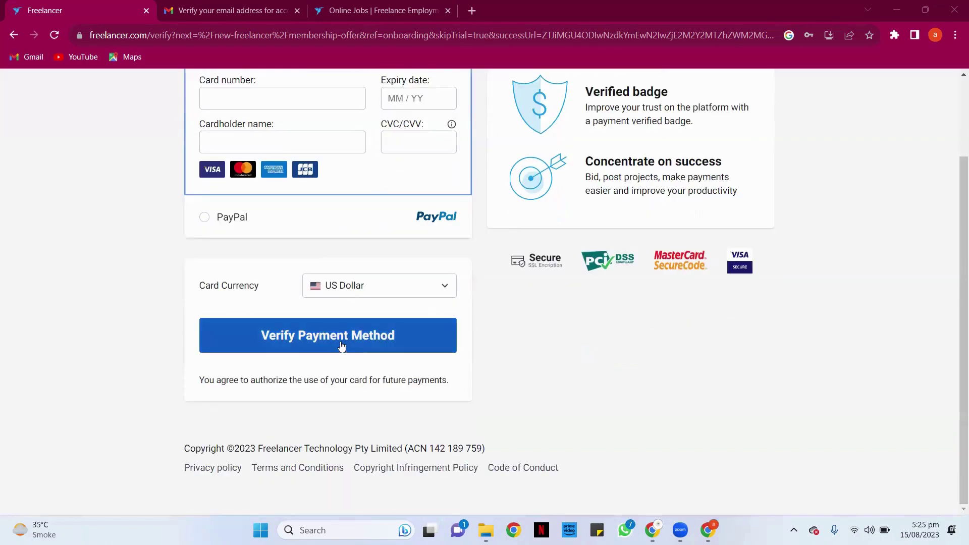
scroll(340, 341, up, 3)
scroll(512, 325, down, 2)
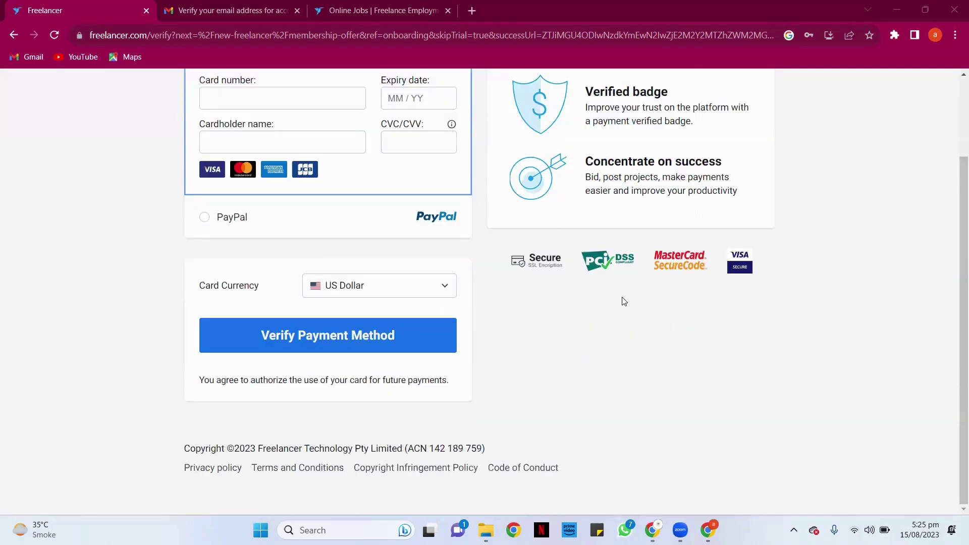
click(13, 34)
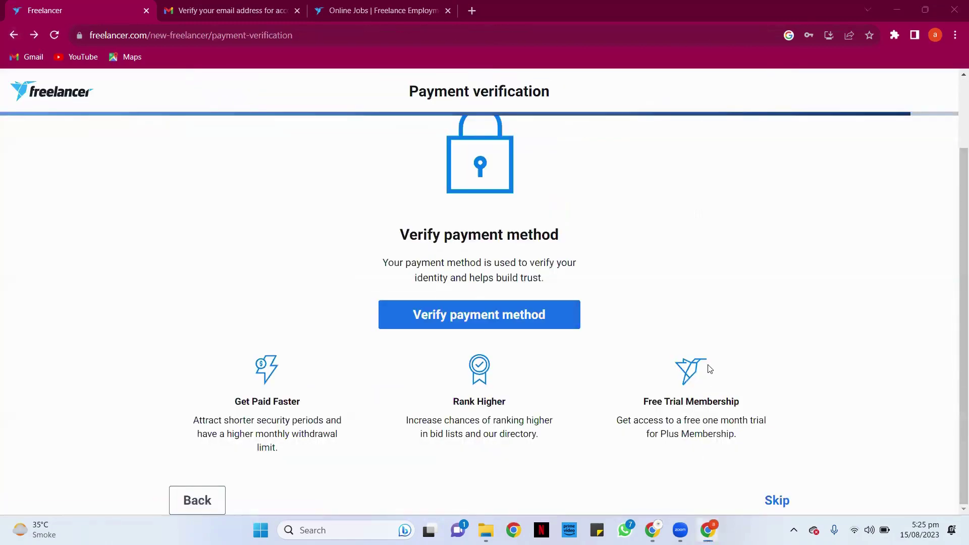
click(777, 501)
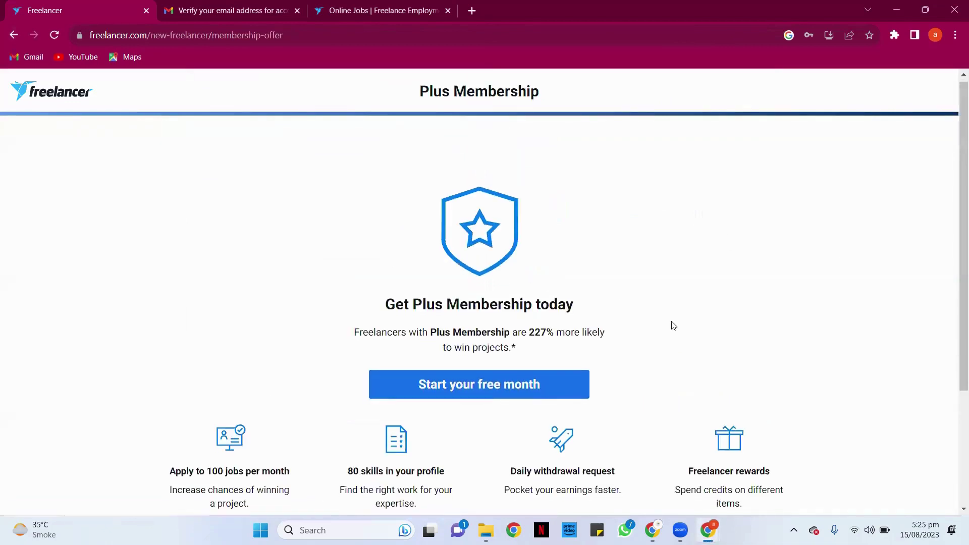
- Decline the Plus Membership free-month offer by skipping it
scroll(674, 326, down, 3)
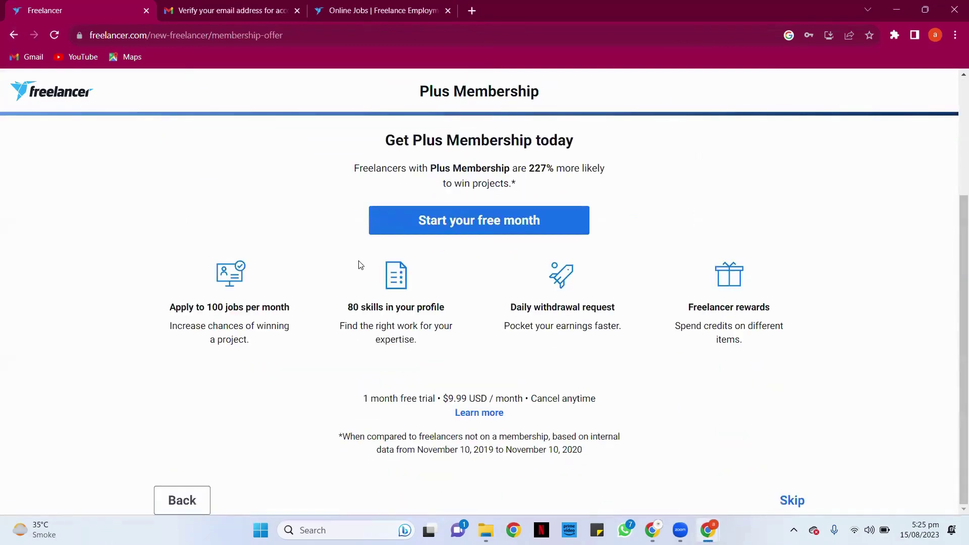
click(791, 501)
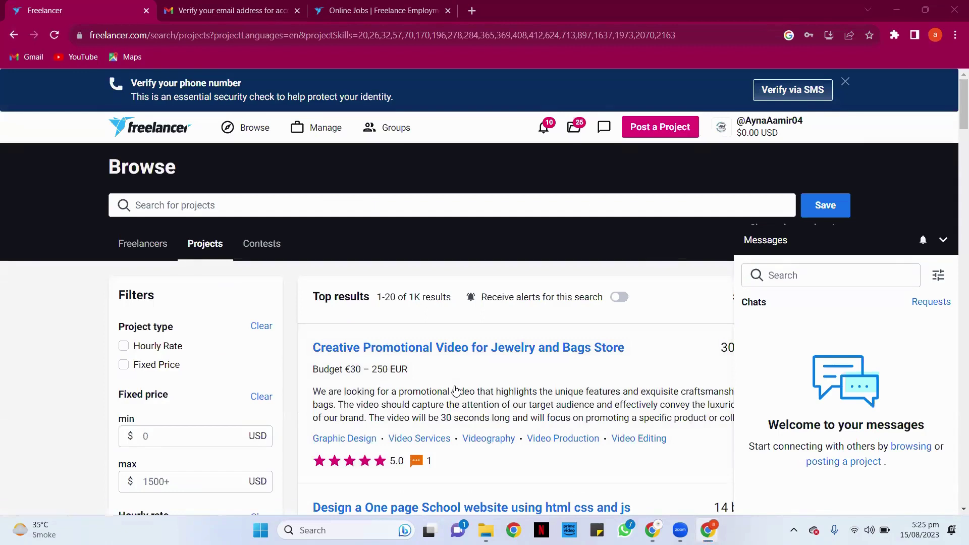
- Open Settings from the account menu and scroll the Profile page to Security Phone Number
click(756, 126)
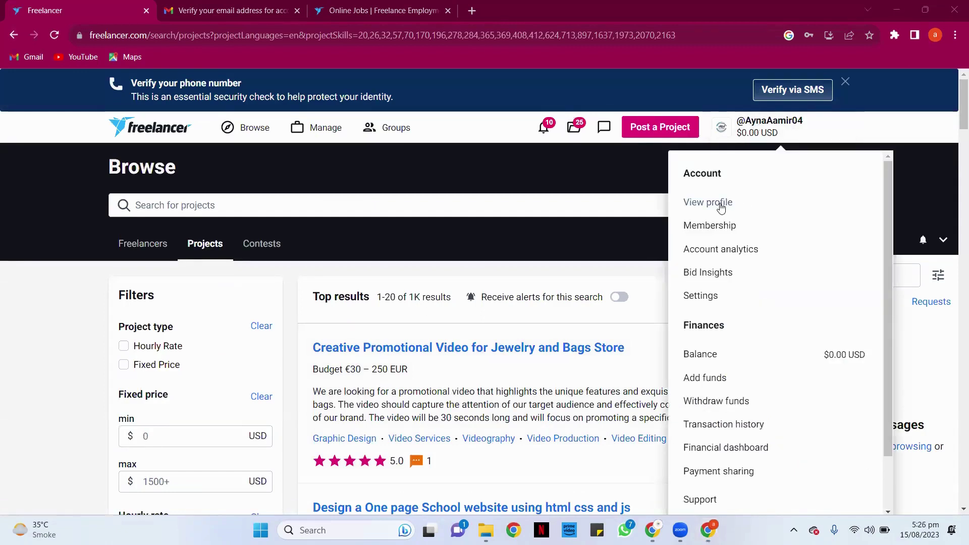
click(700, 294)
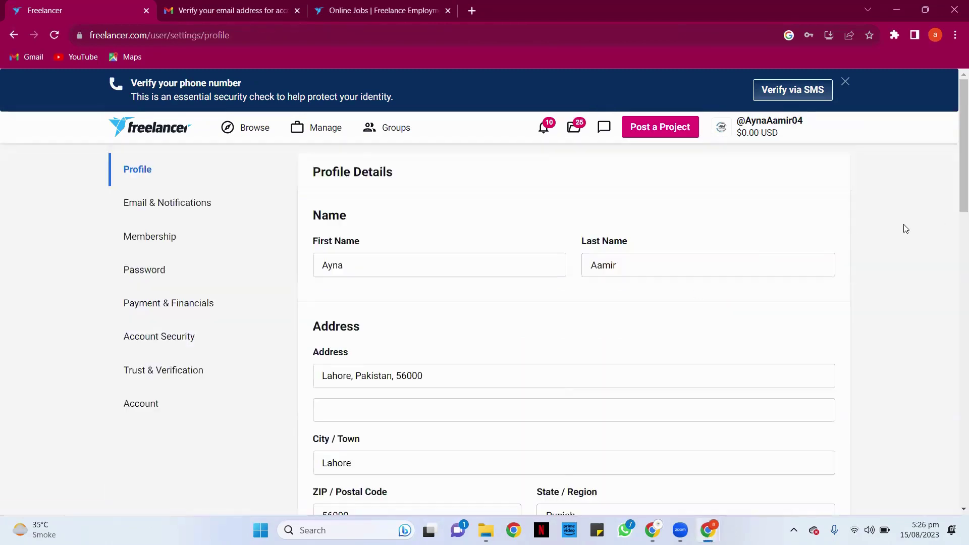
scroll(515, 342, down, 5)
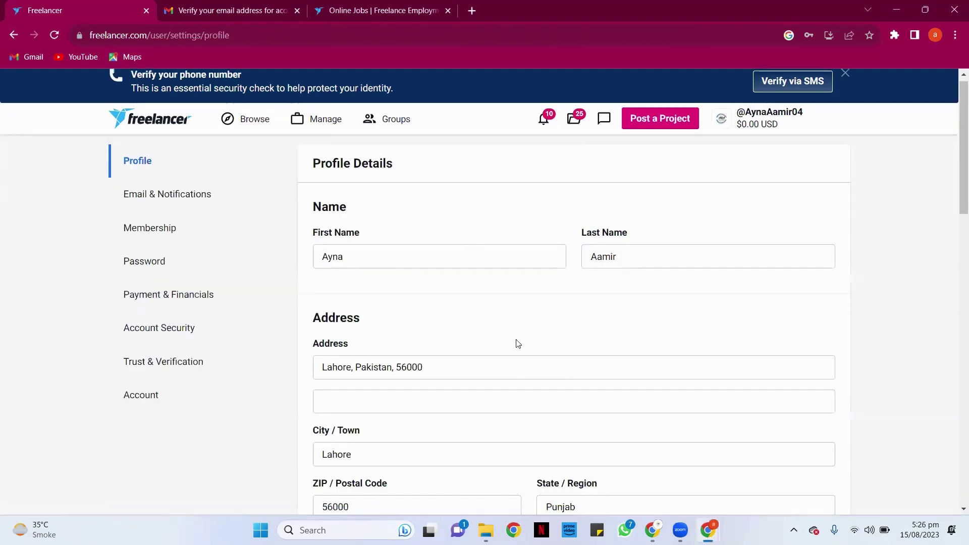
scroll(534, 339, down, 1)
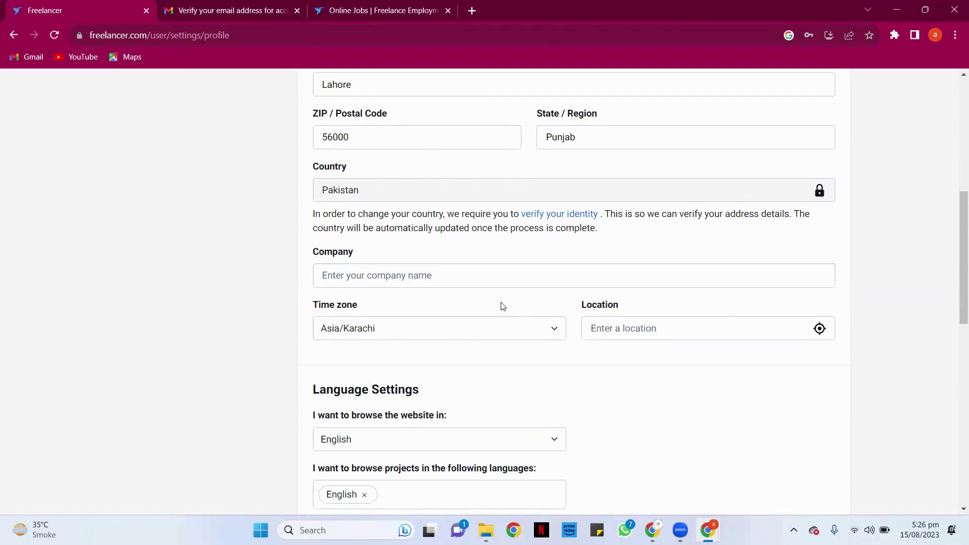
scroll(414, 361, down, 10)
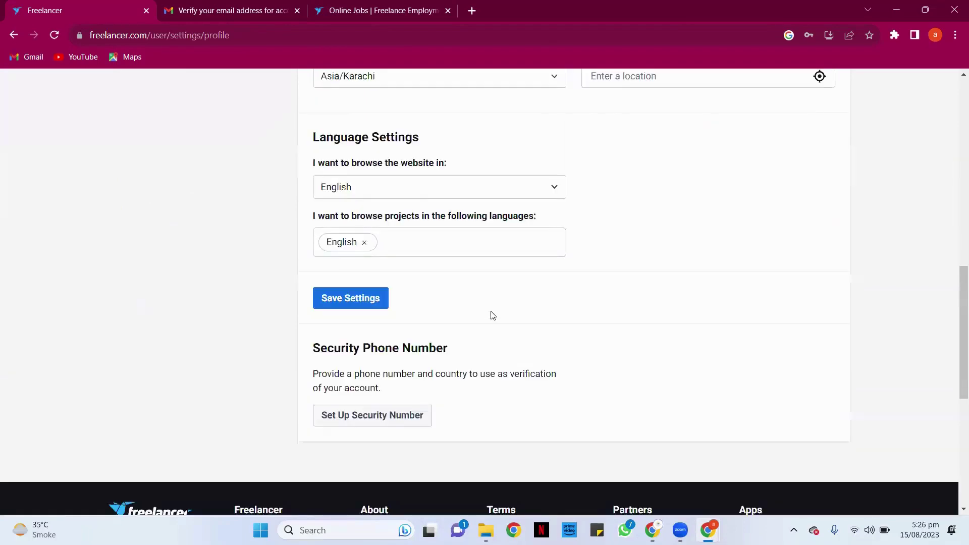
scroll(510, 318, up, 3)
- Start the security phone setup, enter 333, pass the robot check, request a code, then close it
click(394, 417)
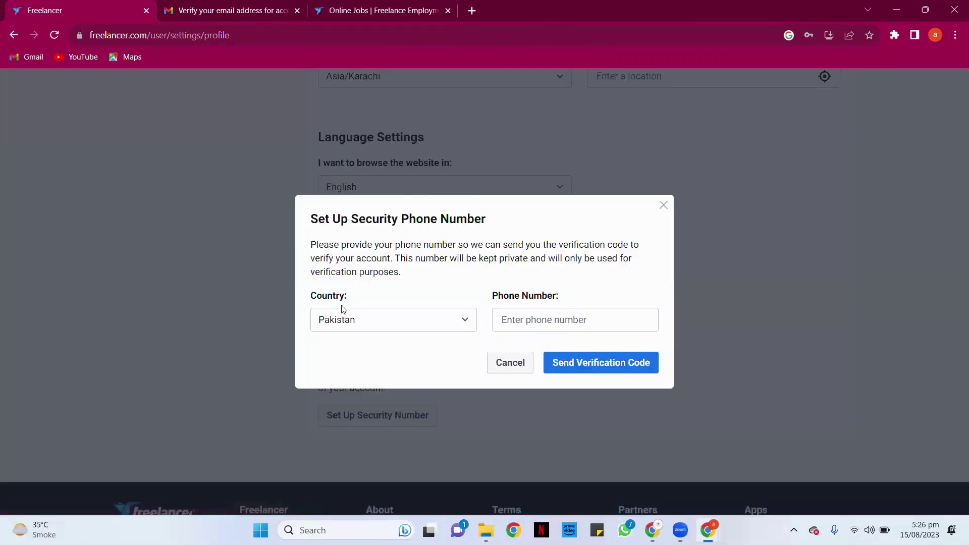
click(574, 296)
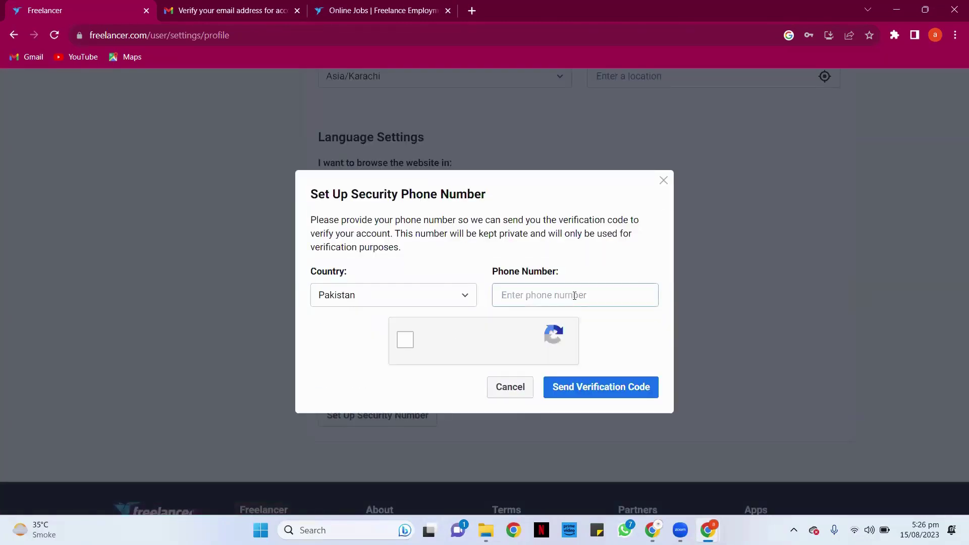
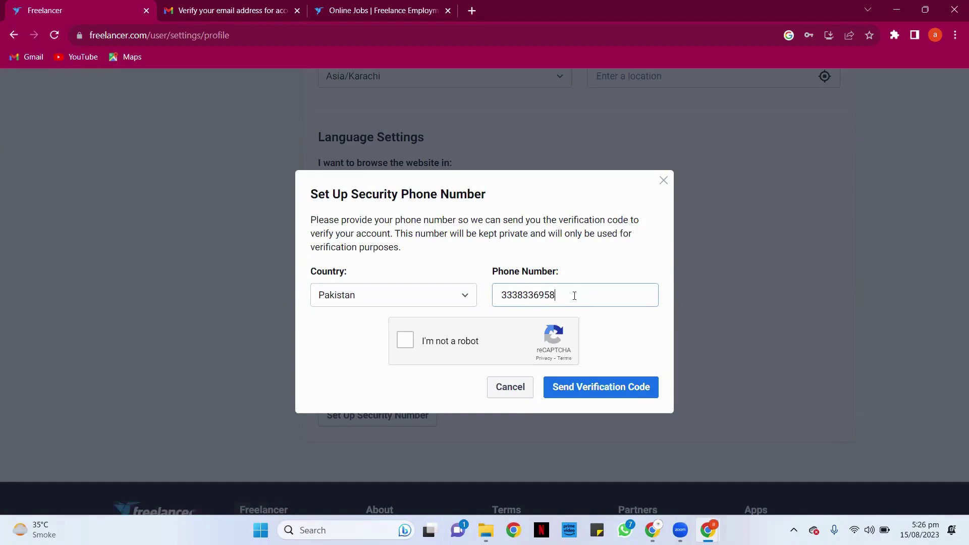
click(405, 340)
click(575, 392)
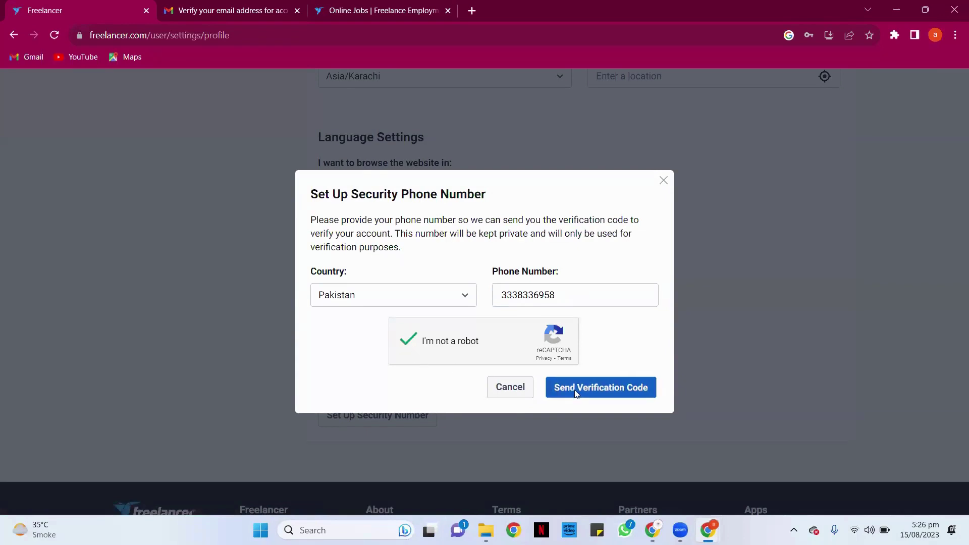
click(620, 296)
key(ctrl+a)
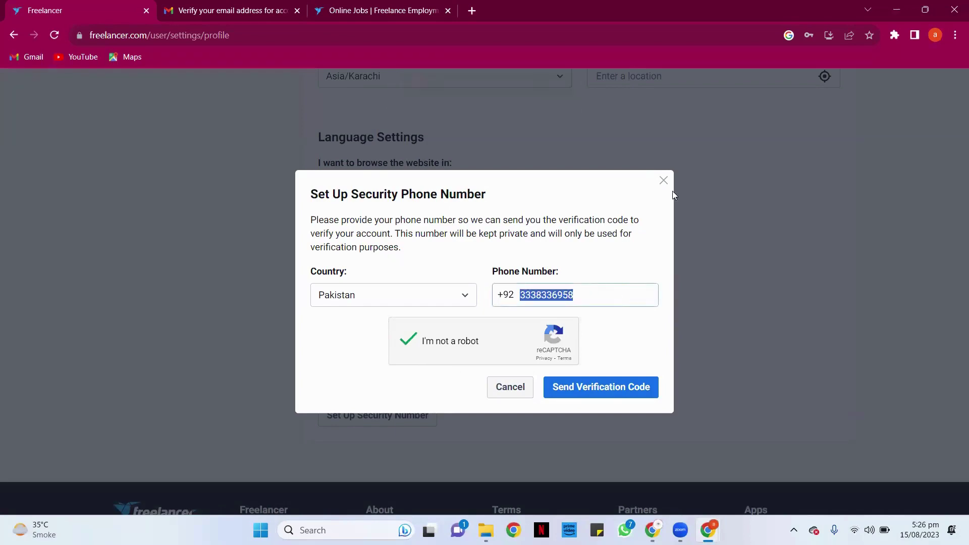
click(662, 182)
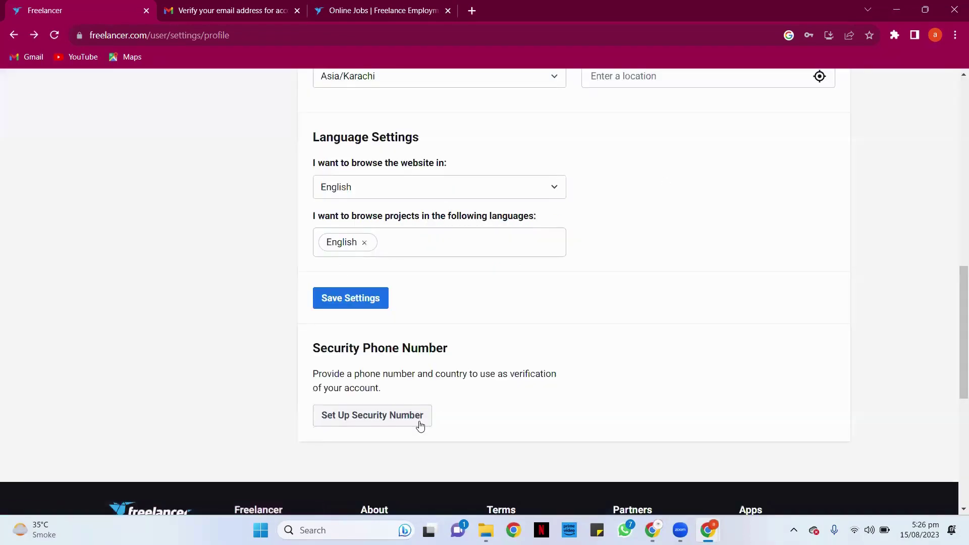
- Briefly visit Email & Notifications settings, then return to the Profile settings
scroll(424, 435, up, 12)
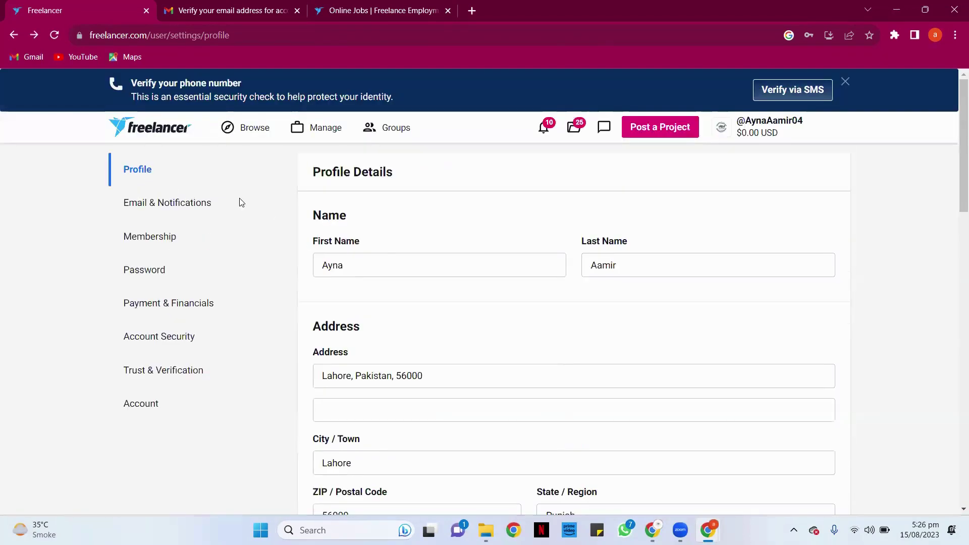
click(131, 209)
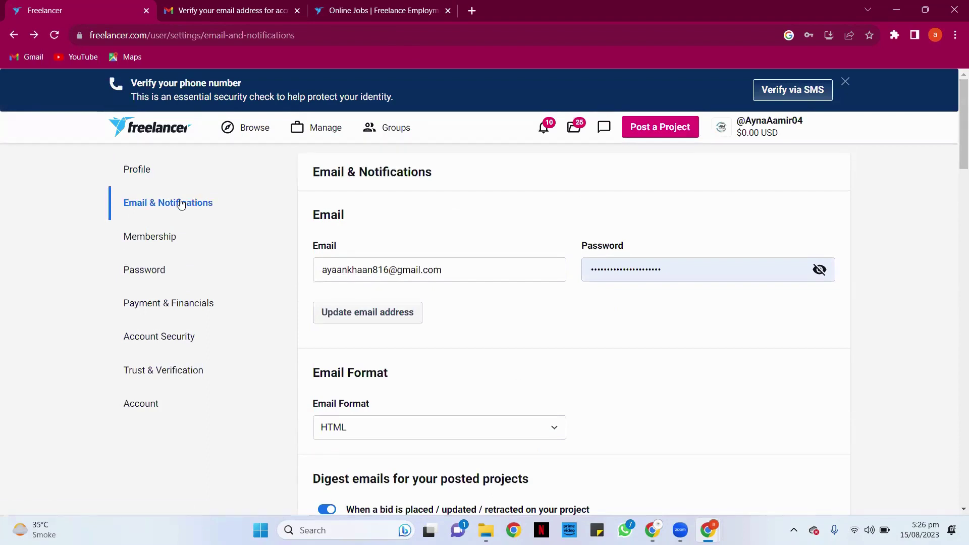
click(134, 171)
scroll(527, 355, down, 15)
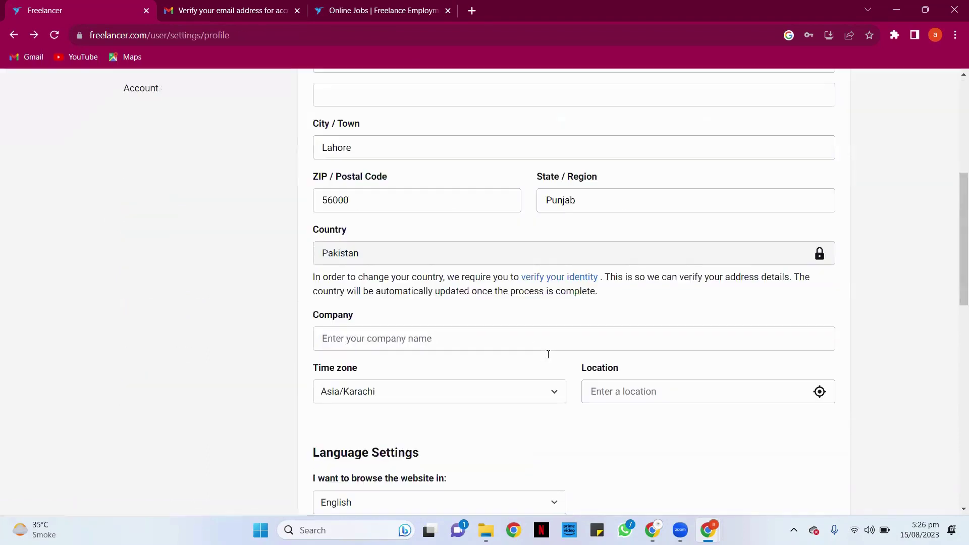
scroll(396, 346, up, 1)
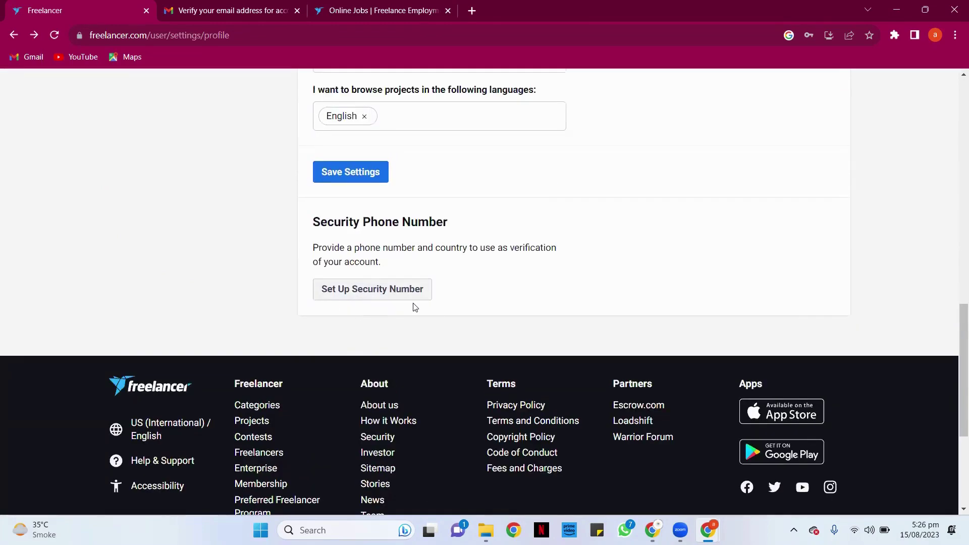
- Reopen the security phone setup and close it without adding a number, scrolling back to the top
click(404, 292)
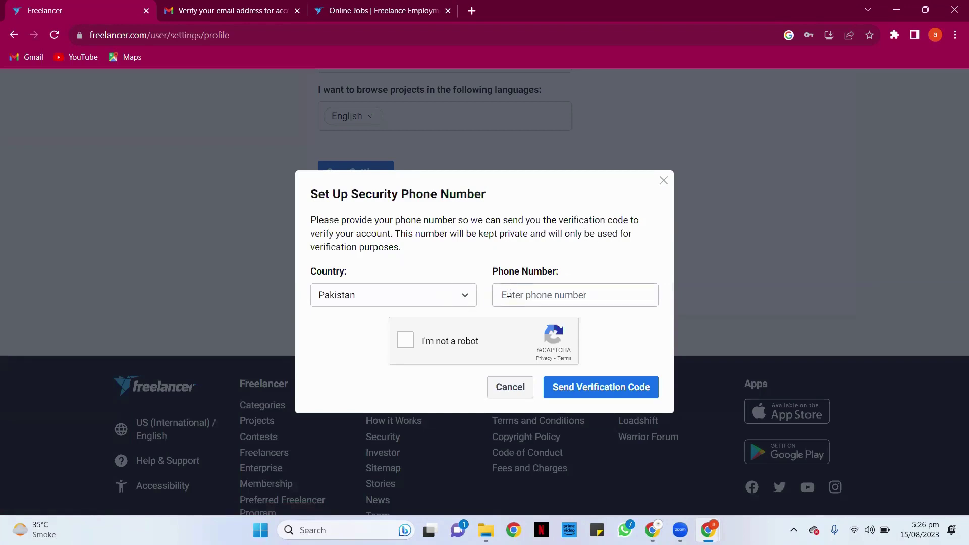
click(509, 294)
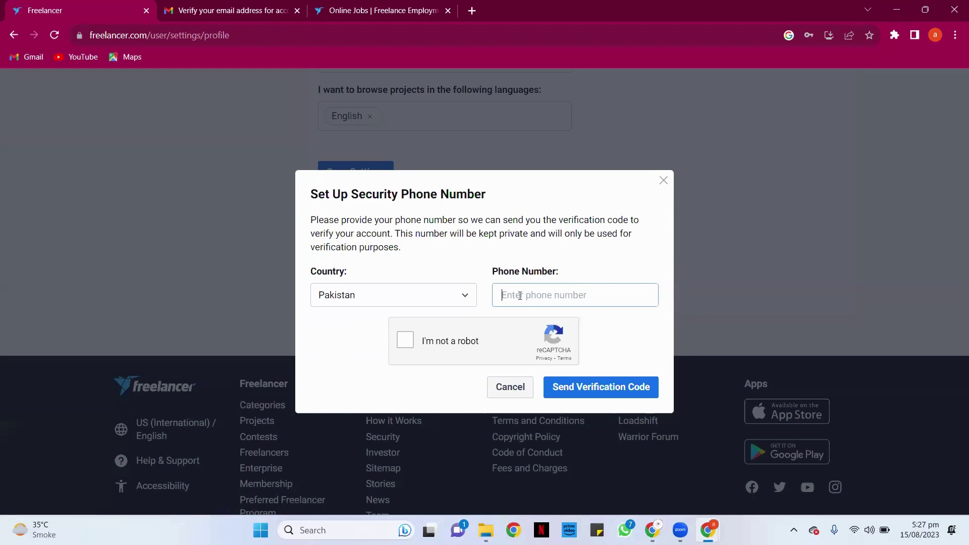
click(663, 179)
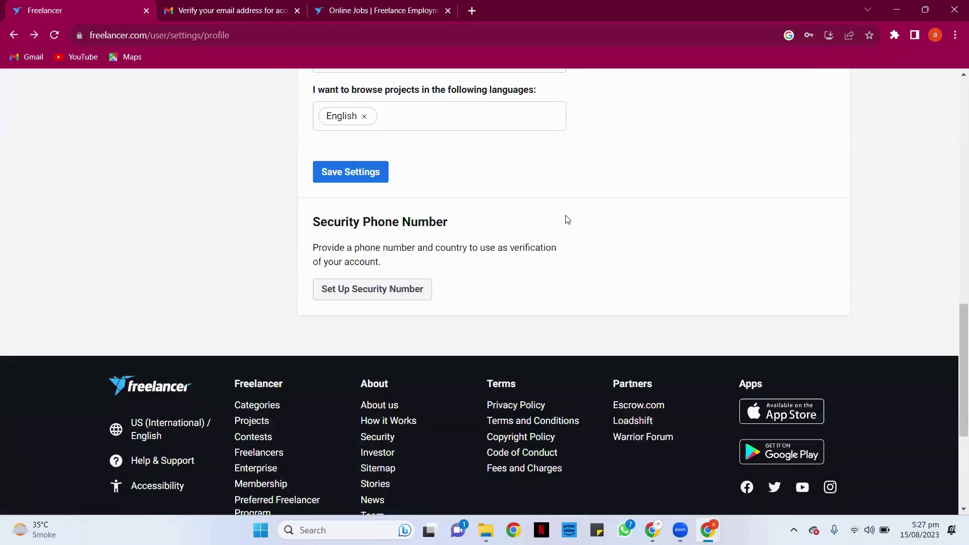
scroll(383, 278, up, 5)
scroll(399, 276, up, 10)
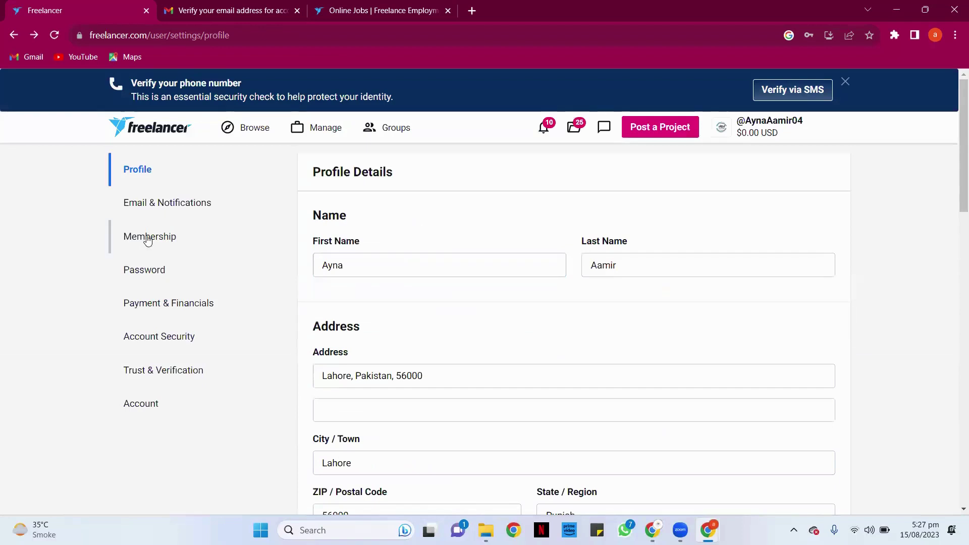
- Scroll through the Email & Notifications preferences, then view the Membership settings showing the Free plan
click(180, 205)
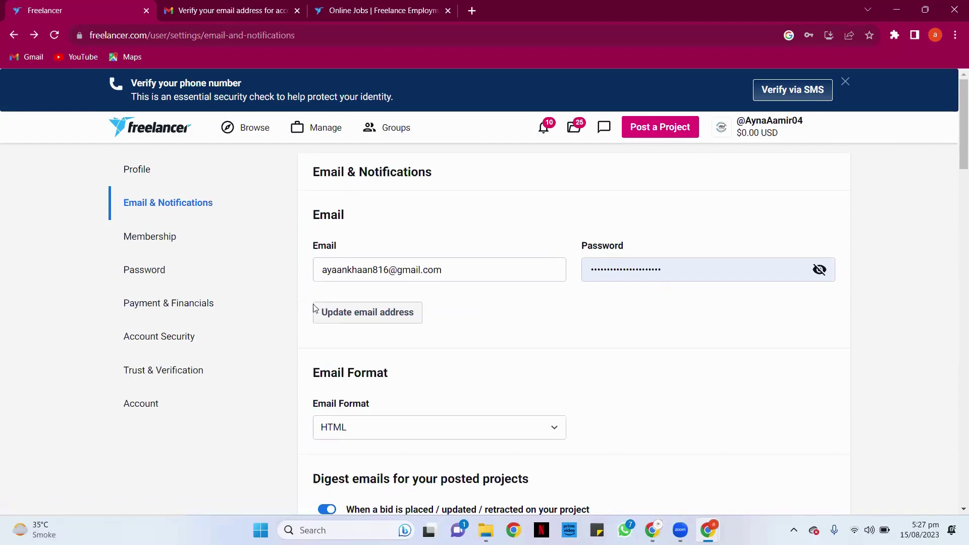
scroll(305, 288, down, 4)
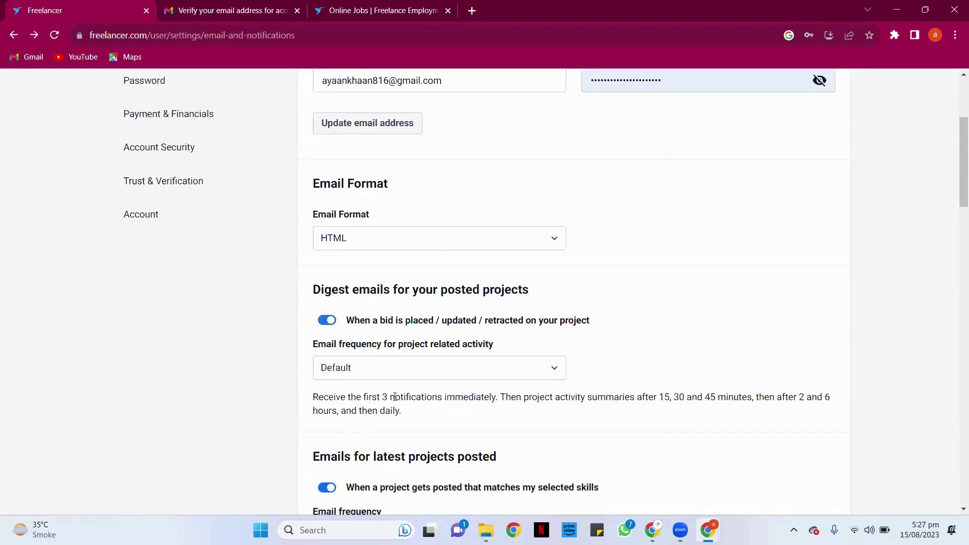
scroll(430, 367, down, 8)
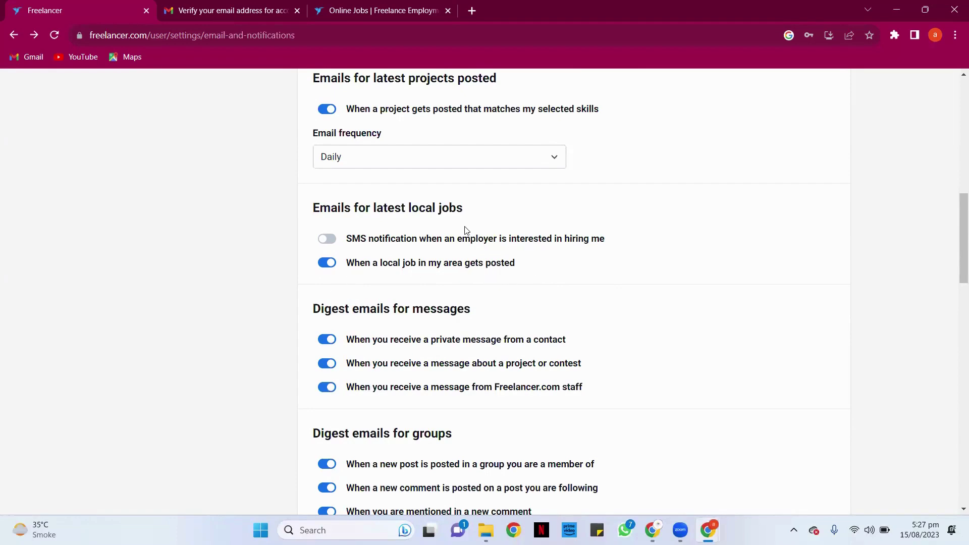
scroll(817, 225, down, 2)
scroll(525, 273, down, 15)
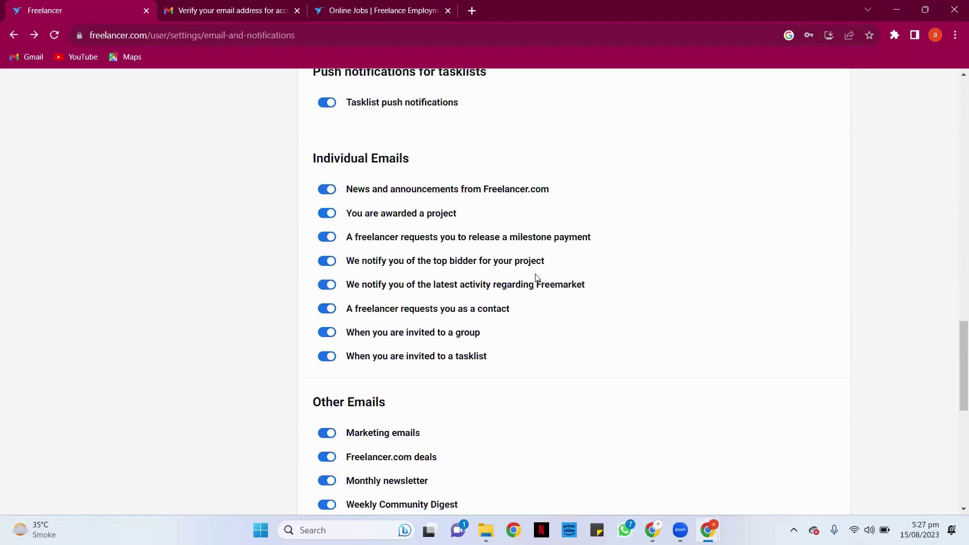
scroll(539, 275, up, 4)
scroll(539, 275, up, 15)
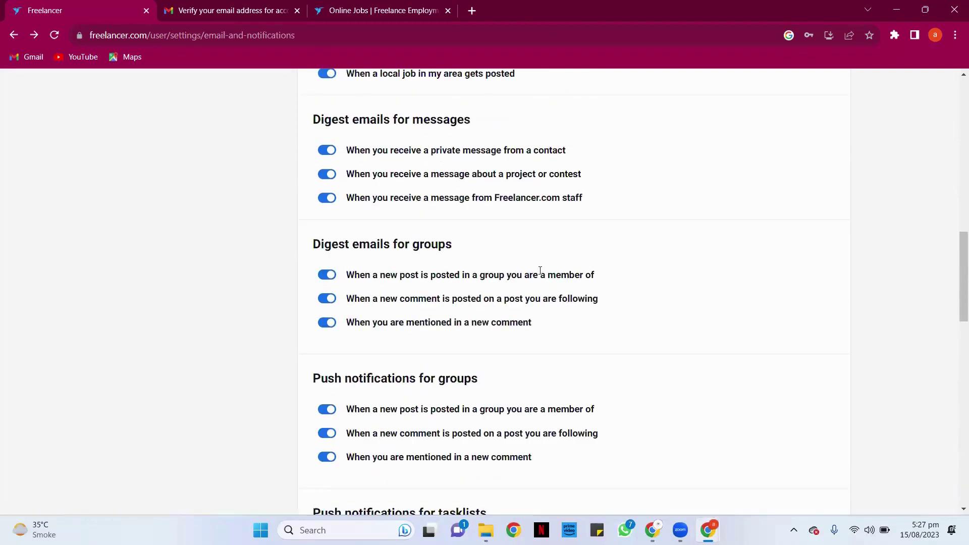
click(136, 240)
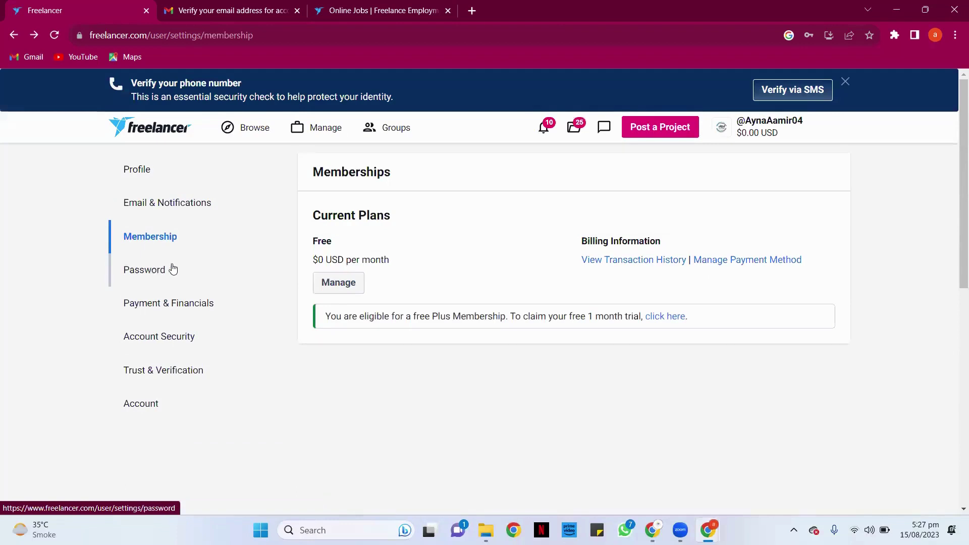
- Review the Password and Payment & Financials settings, then go to Account Security
click(138, 275)
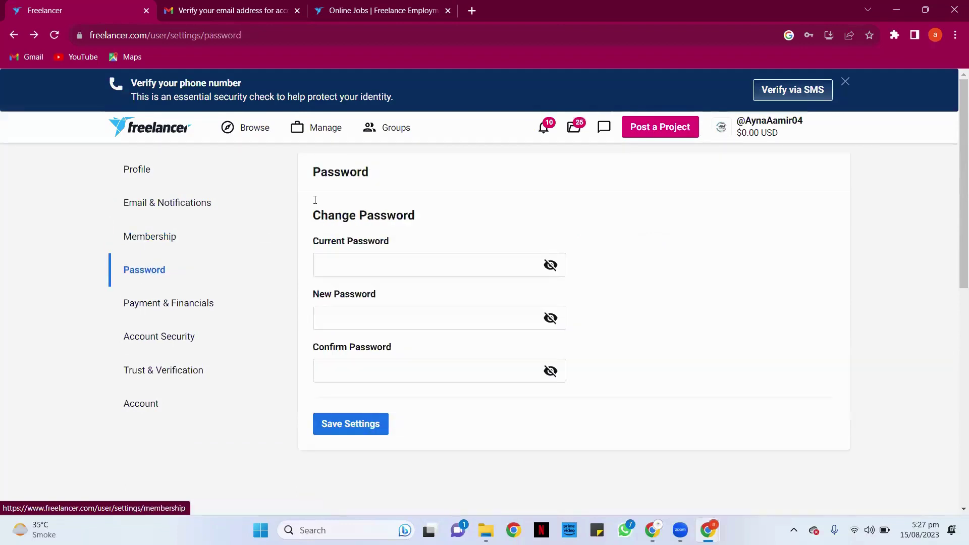
scroll(171, 275, down, 1)
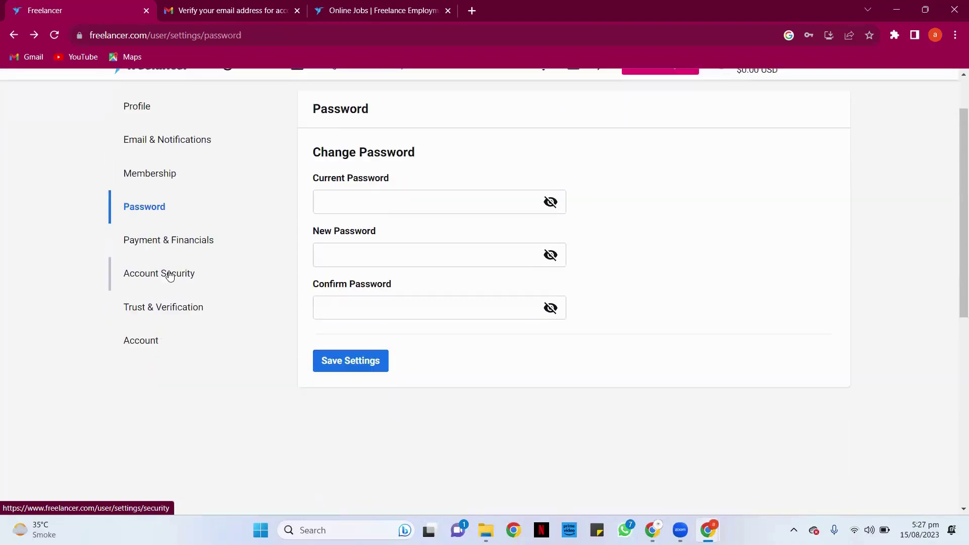
click(137, 248)
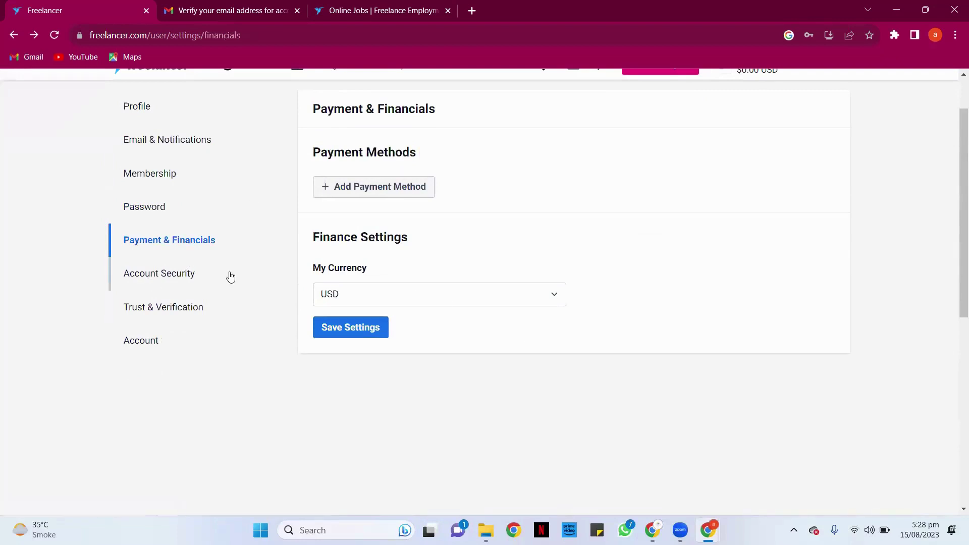
click(144, 281)
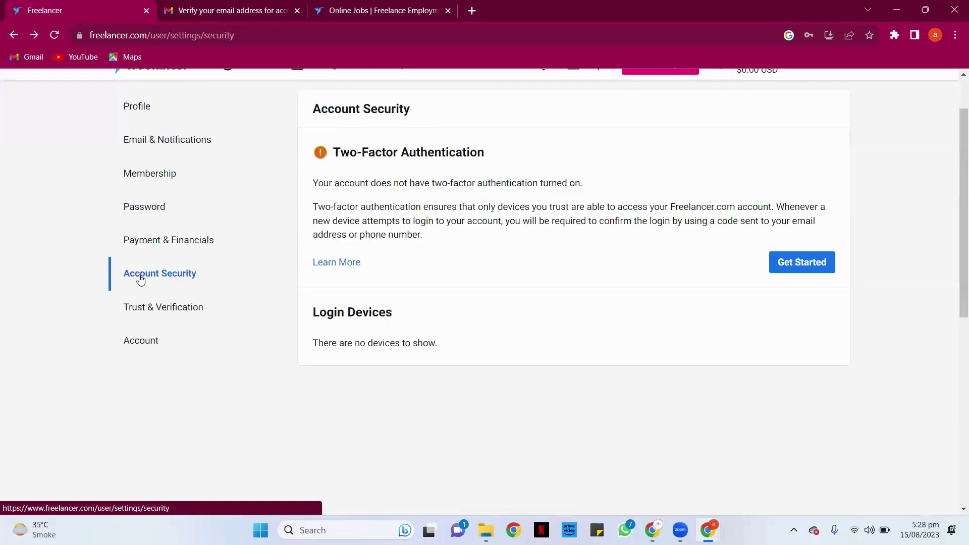
- Activate email-based two-factor authentication from the Two-Factor Authentication setup
click(786, 266)
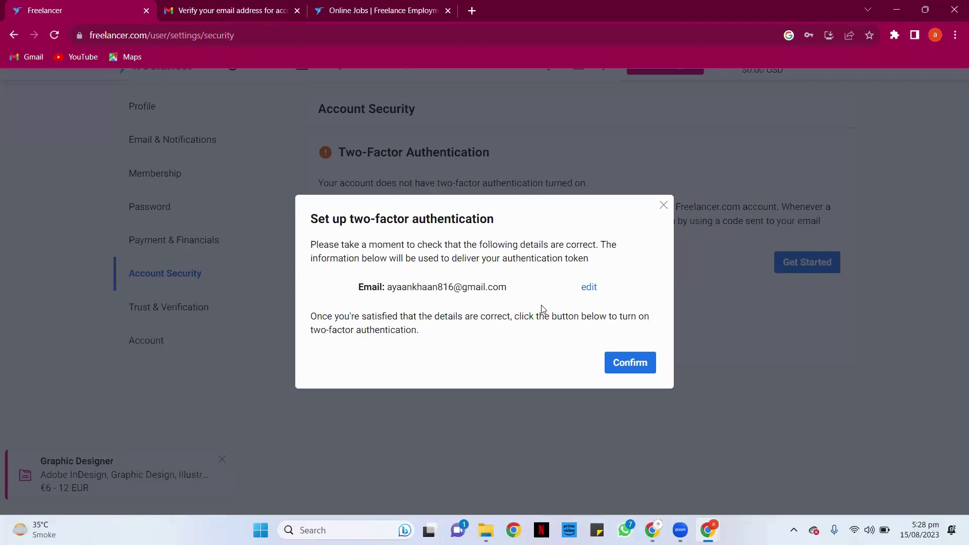
click(638, 372)
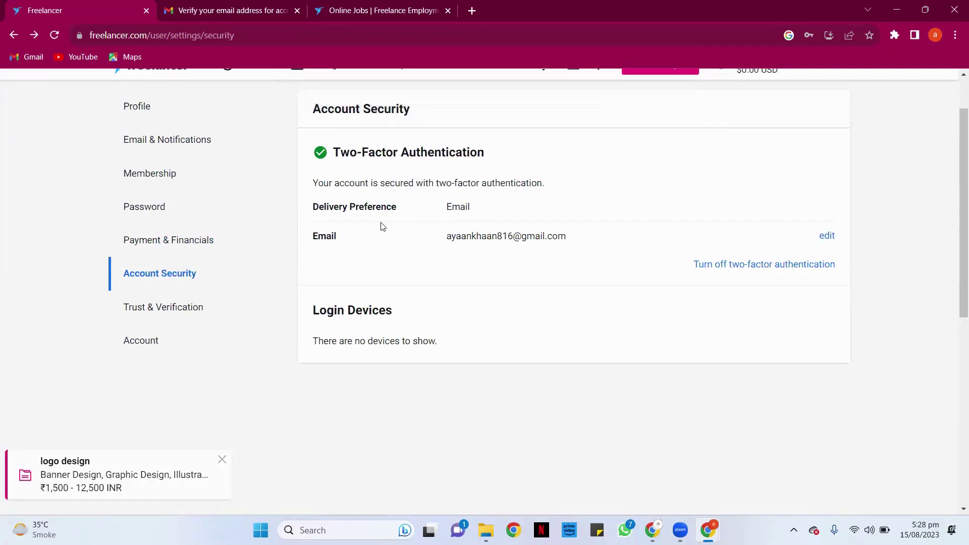
- Review the trust score of 25 in Trust & Verification, then open phone number verification
click(154, 309)
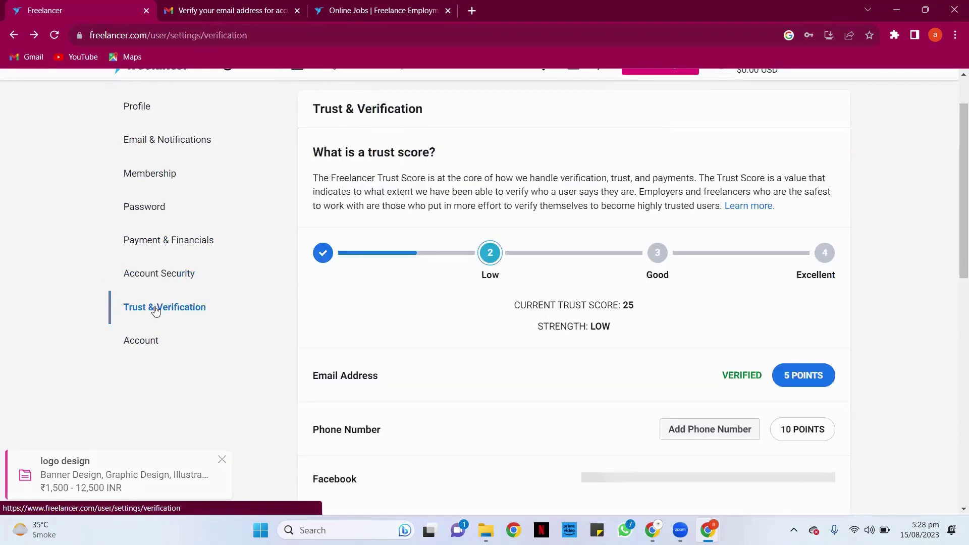
scroll(502, 300, down, 1)
scroll(510, 277, down, 1)
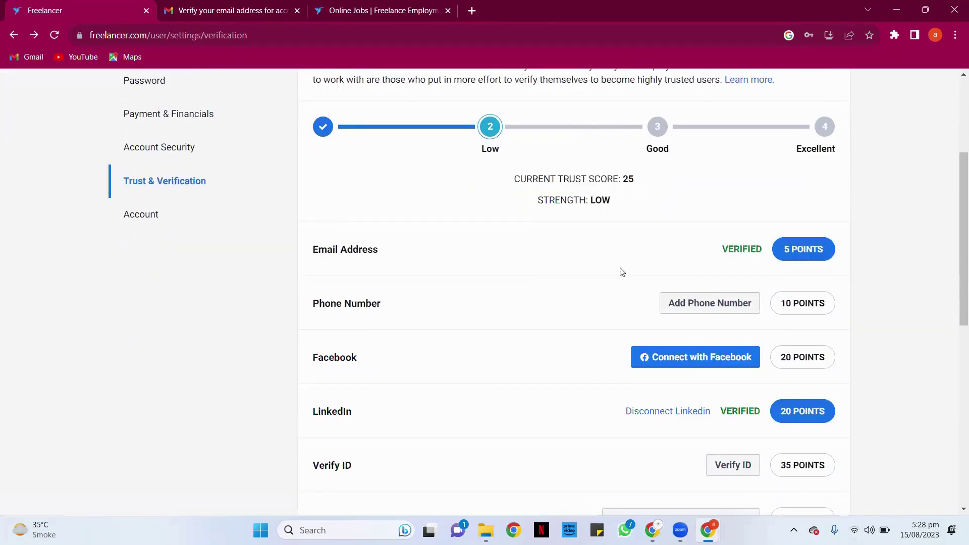
scroll(730, 196, down, 2)
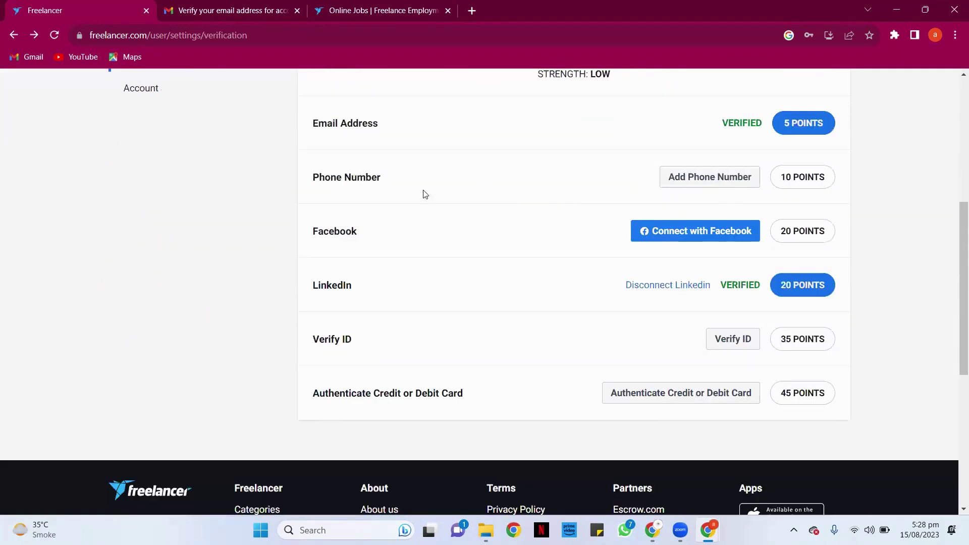
scroll(540, 275, down, 1)
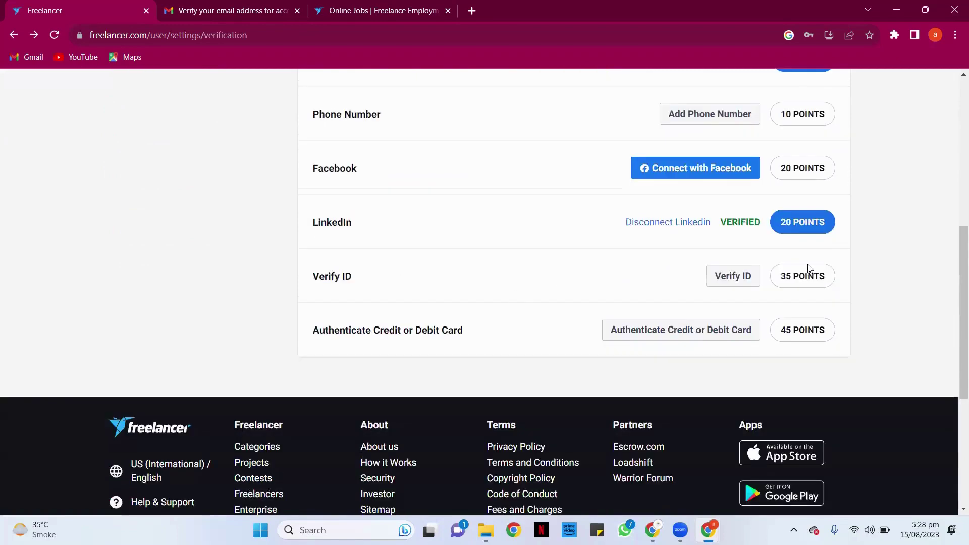
click(733, 277)
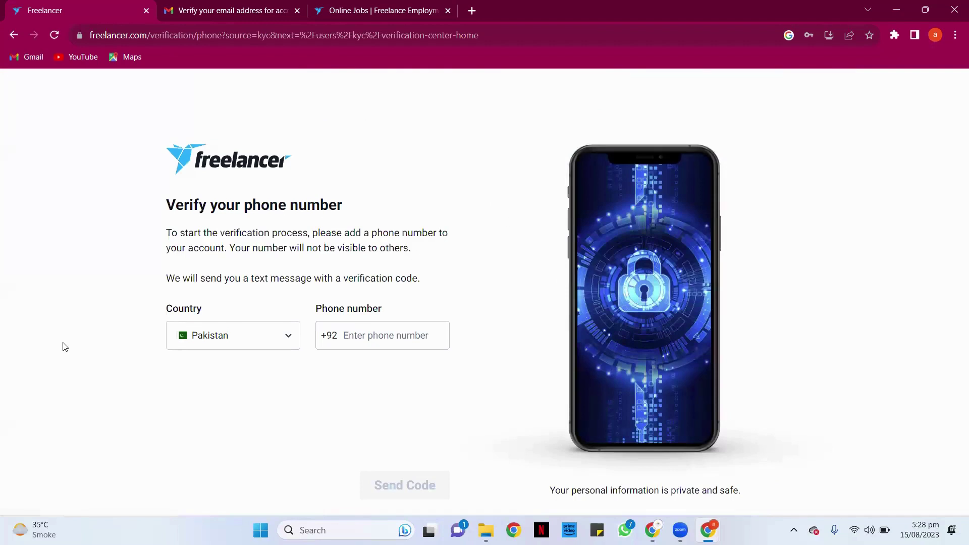
- Enter the account's Pakistan phone number, fixing mistyped digits, and send the 6-digit verification code
click(367, 336)
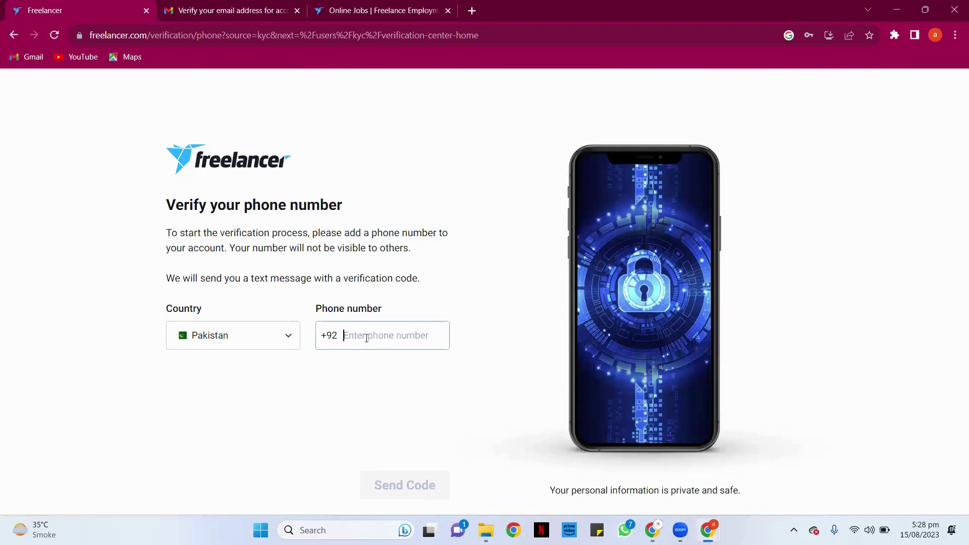
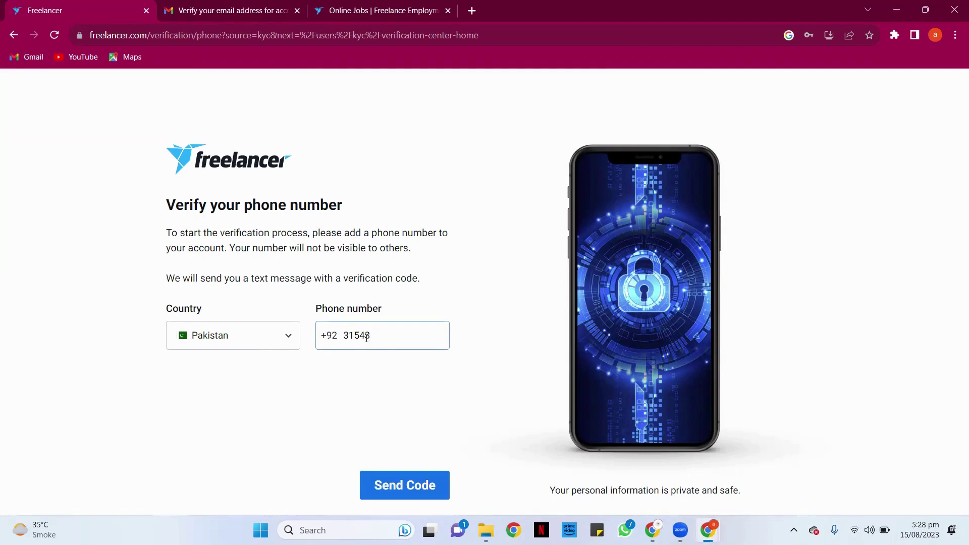
click(407, 488)
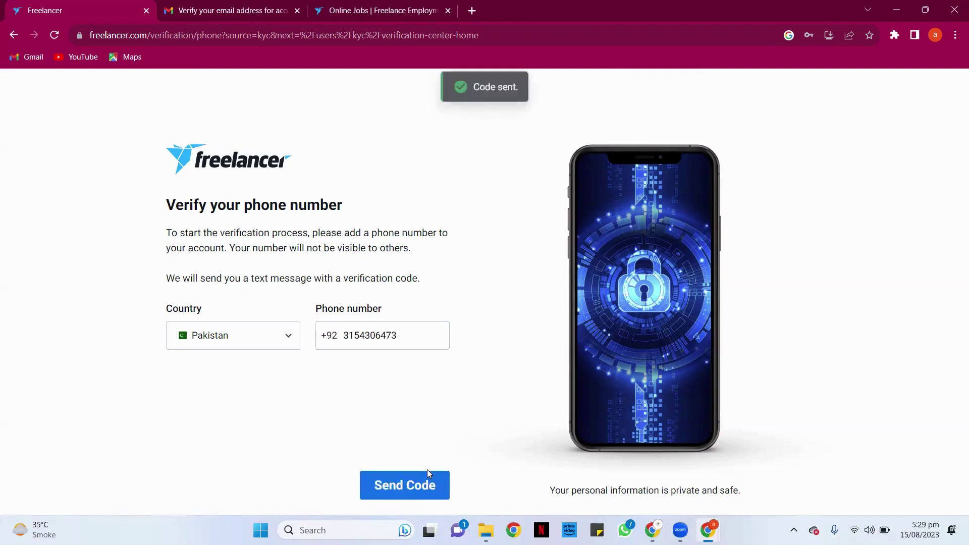
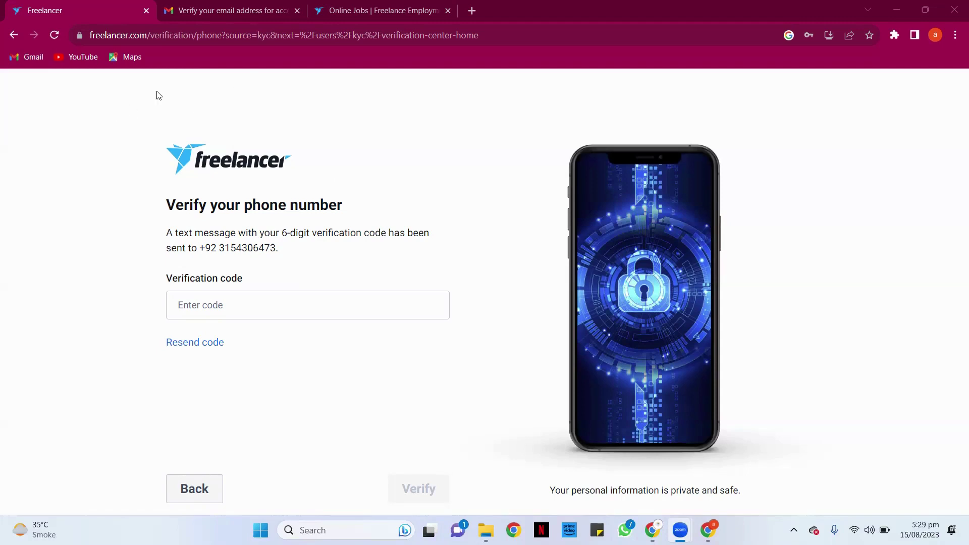
- Enter the six-digit SMS verification code and confirm the phone number as verified
click(214, 343)
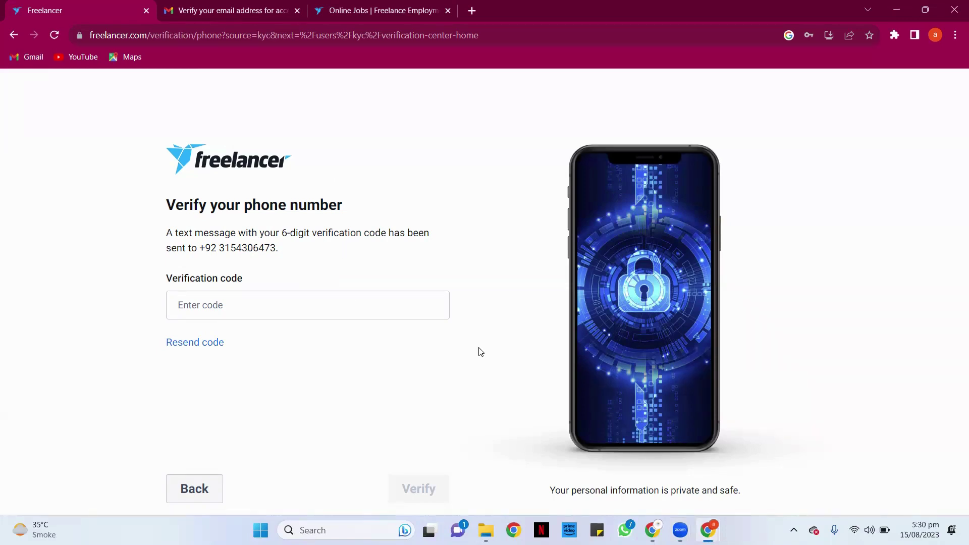
click(286, 303)
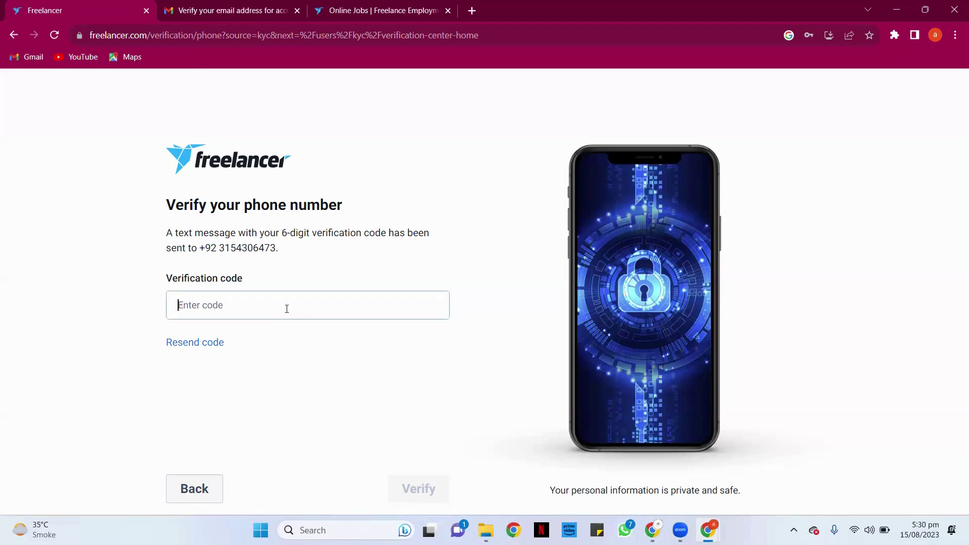
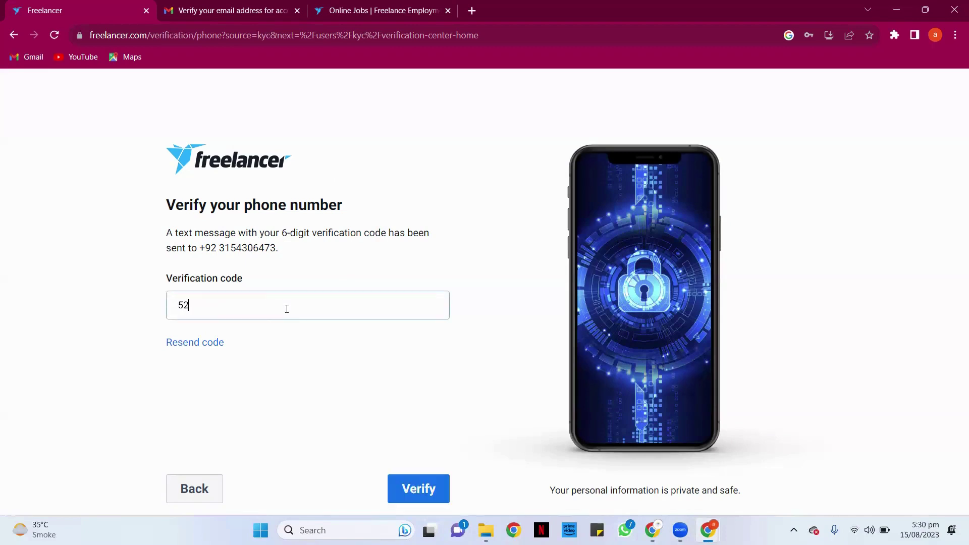
click(411, 489)
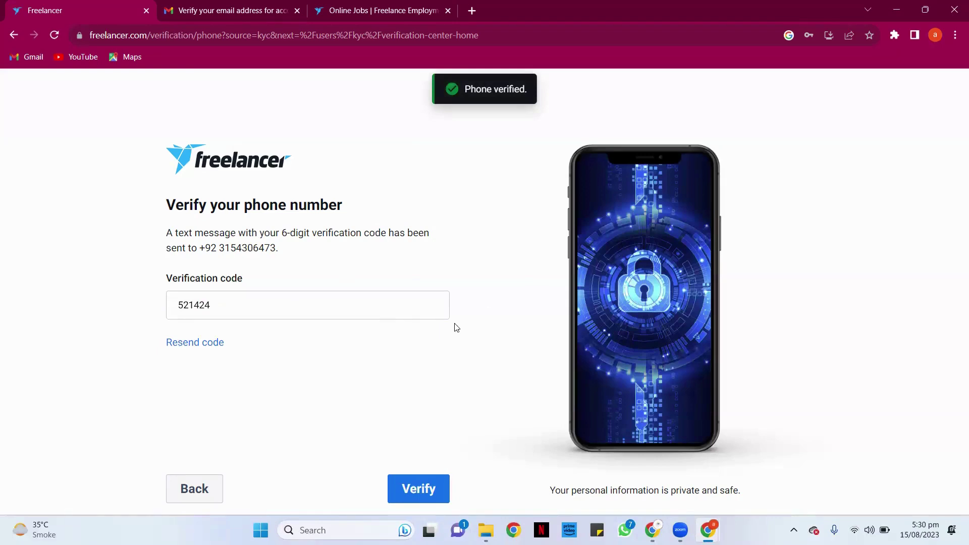
click(410, 492)
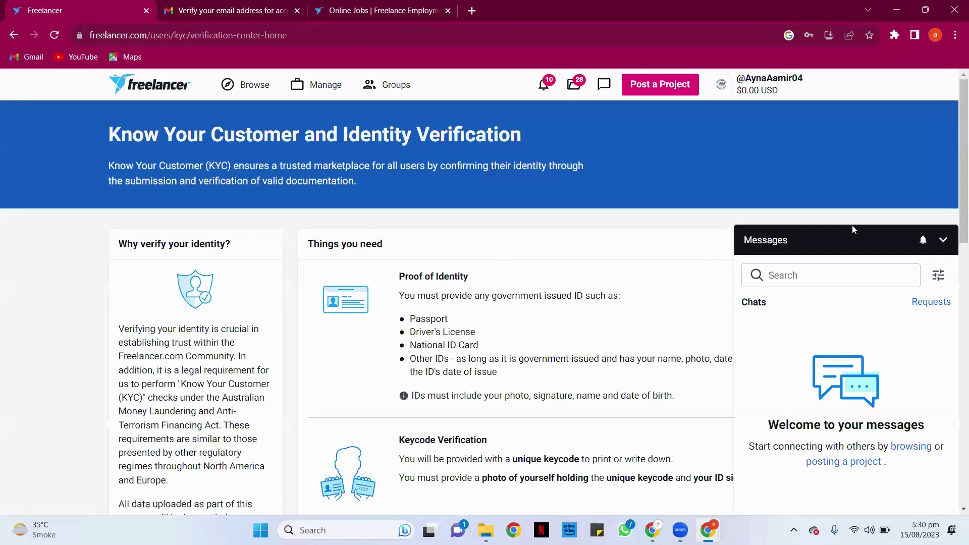
- Collapse Messages, start identity verification, and confirm Pakistan as the country of residence
click(811, 240)
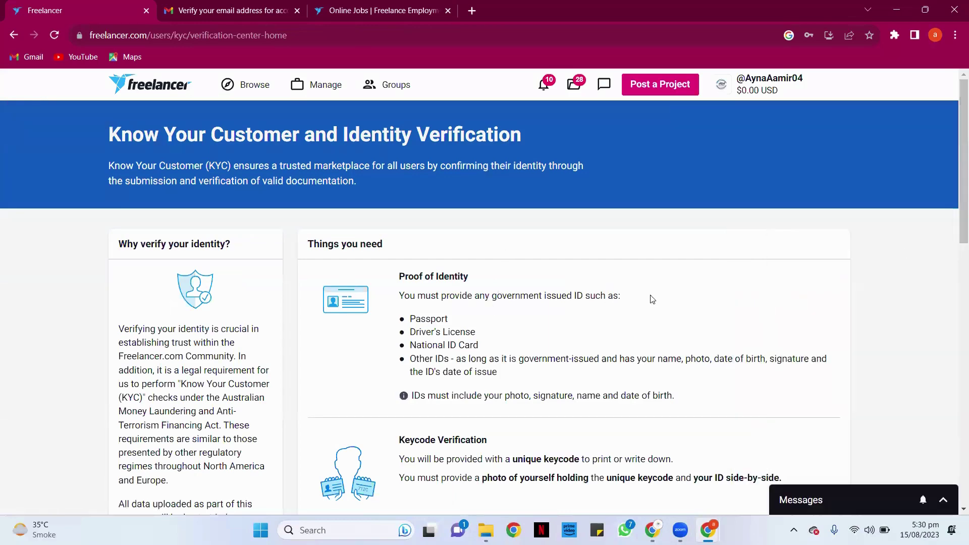
scroll(652, 299, down, 10)
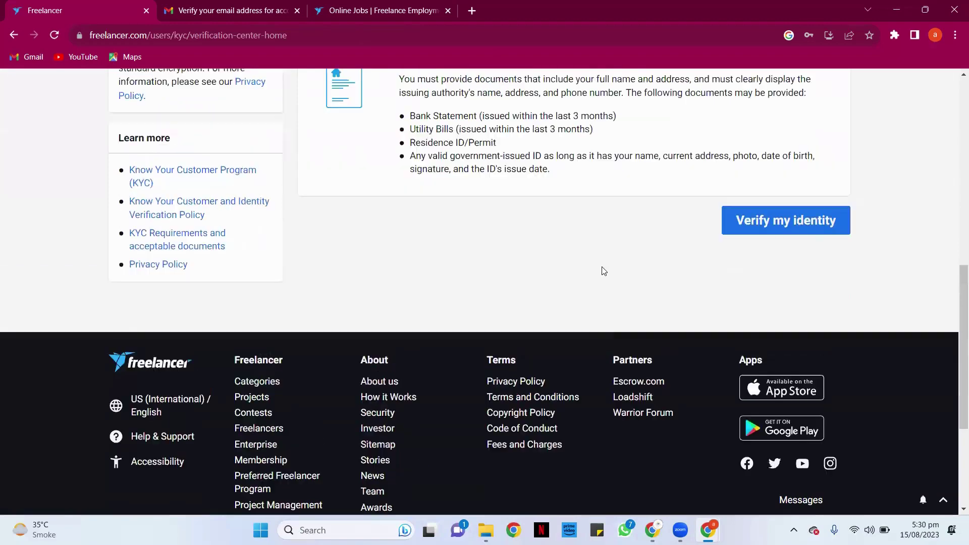
scroll(606, 266, up, 8)
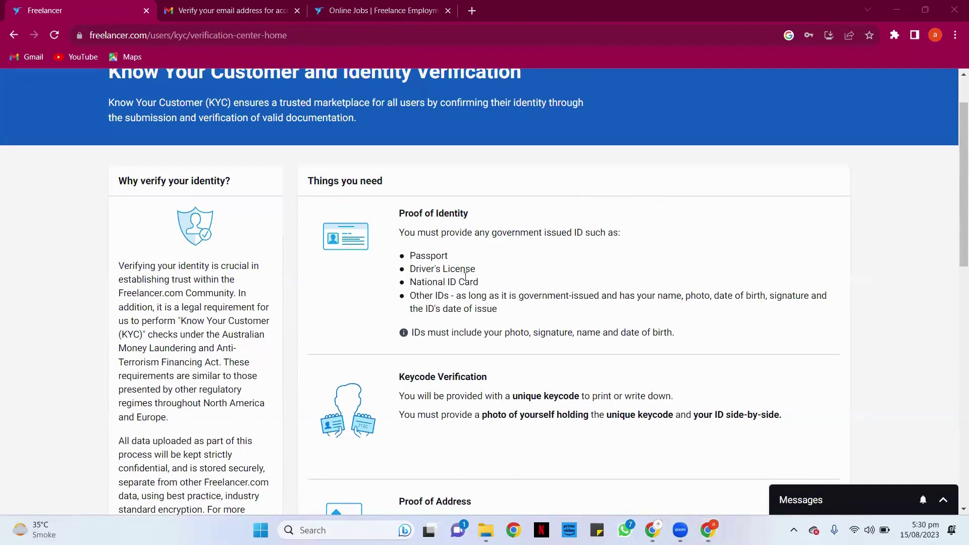
scroll(561, 318, down, 8)
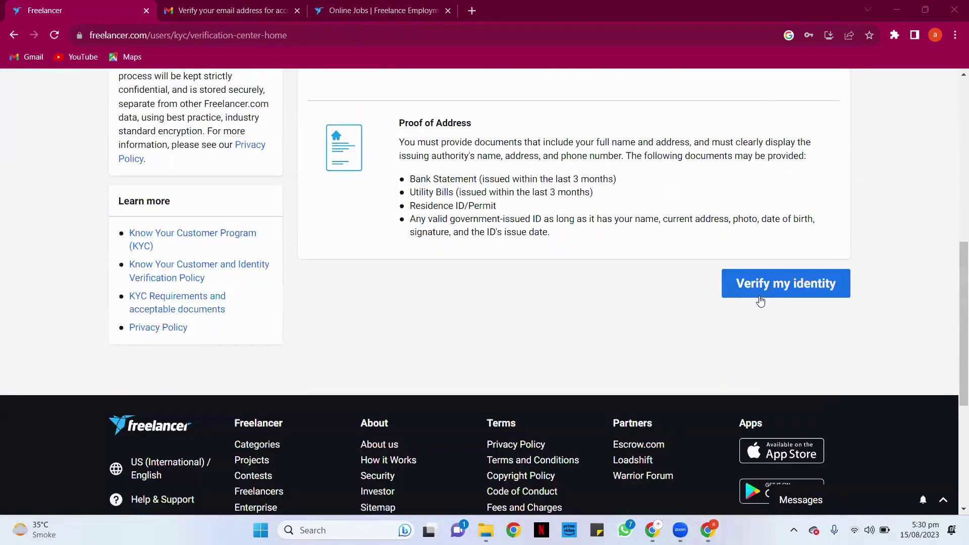
click(726, 285)
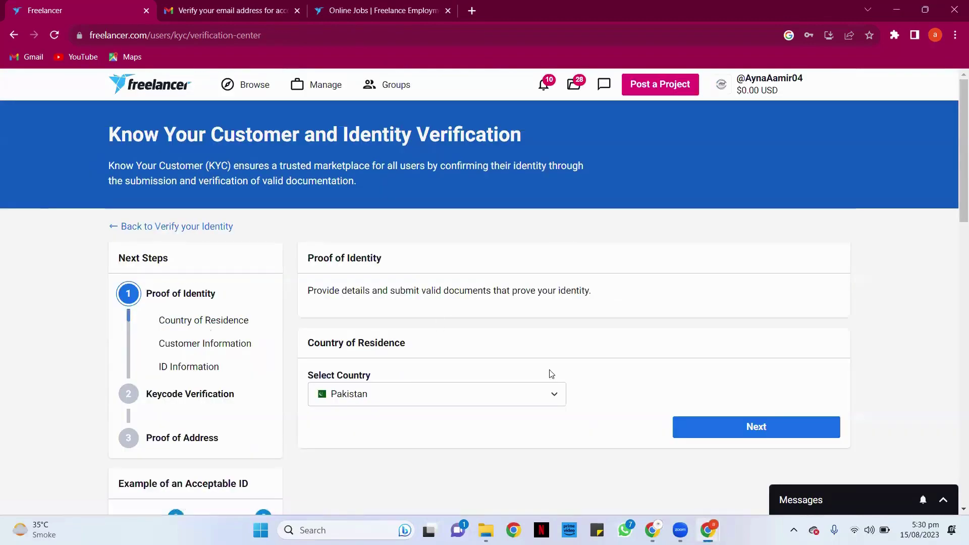
scroll(566, 372, down, 2)
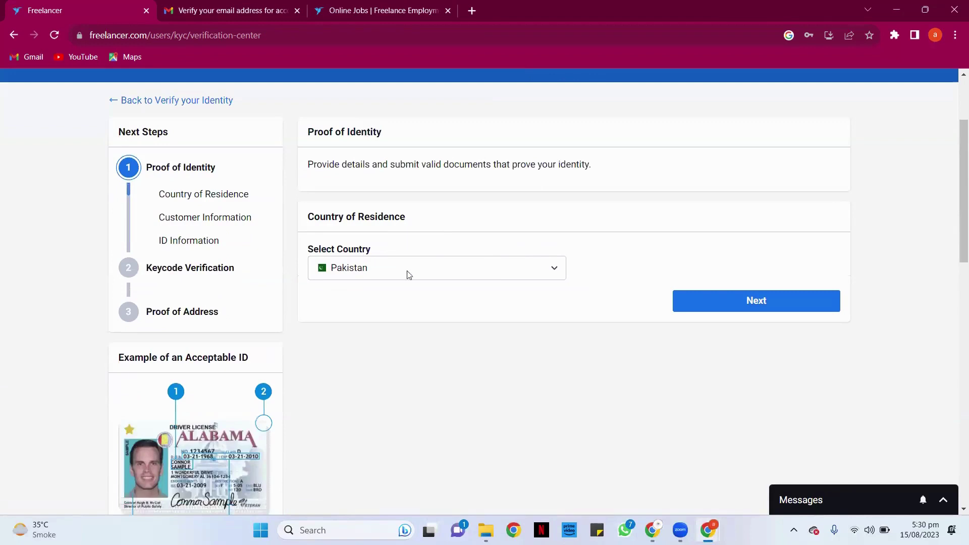
click(754, 303)
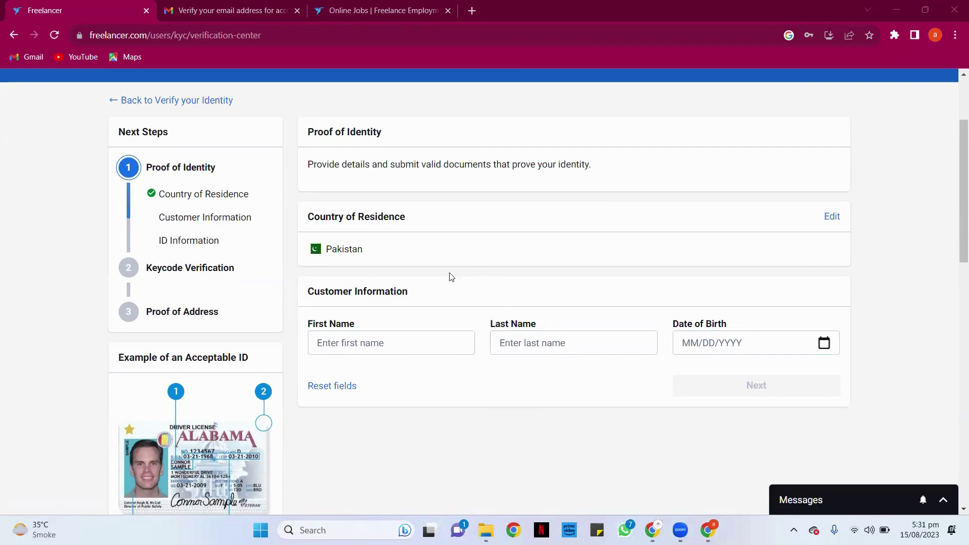
scroll(451, 277, down, 1)
scroll(462, 281, up, 4)
scroll(518, 305, down, 3)
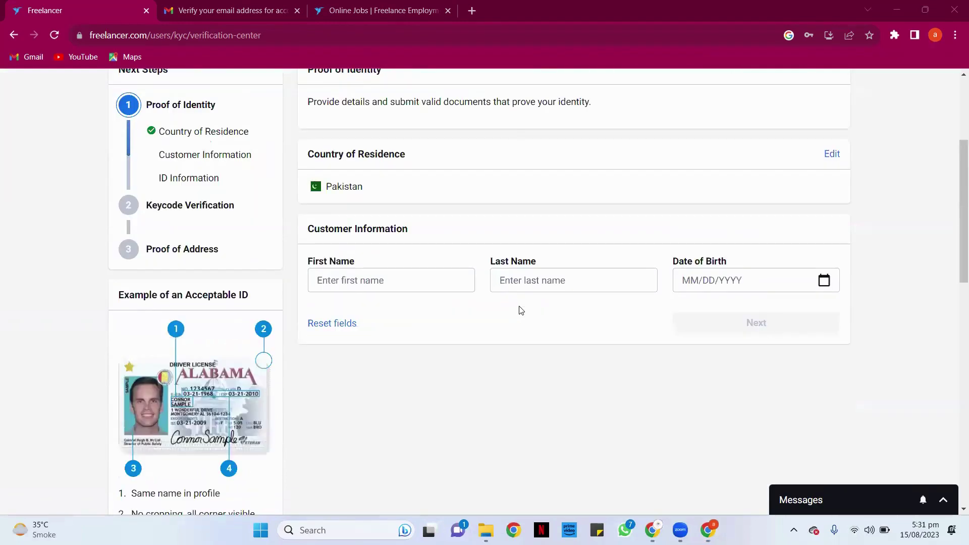
scroll(554, 336, up, 3)
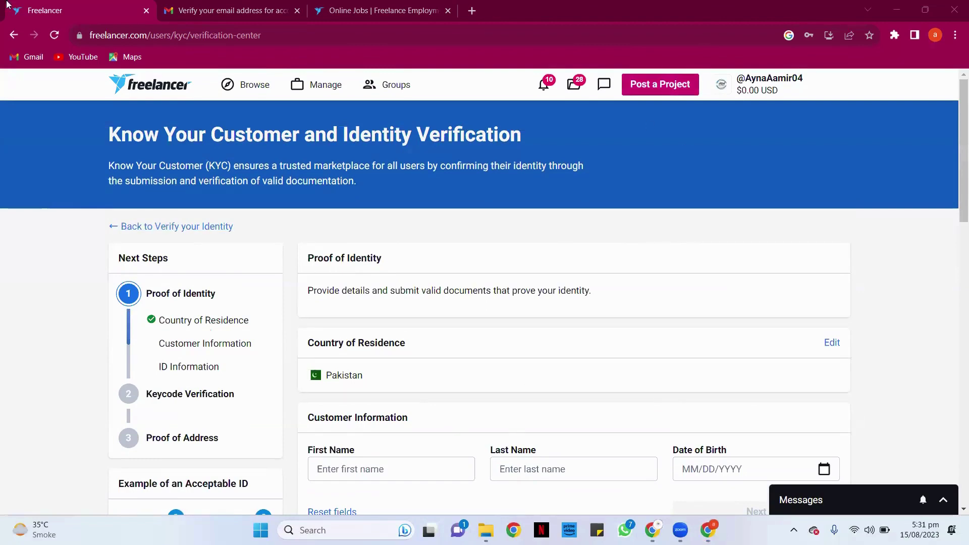
- Back out of the verification pages to the settings, then review the Account section options
click(14, 35)
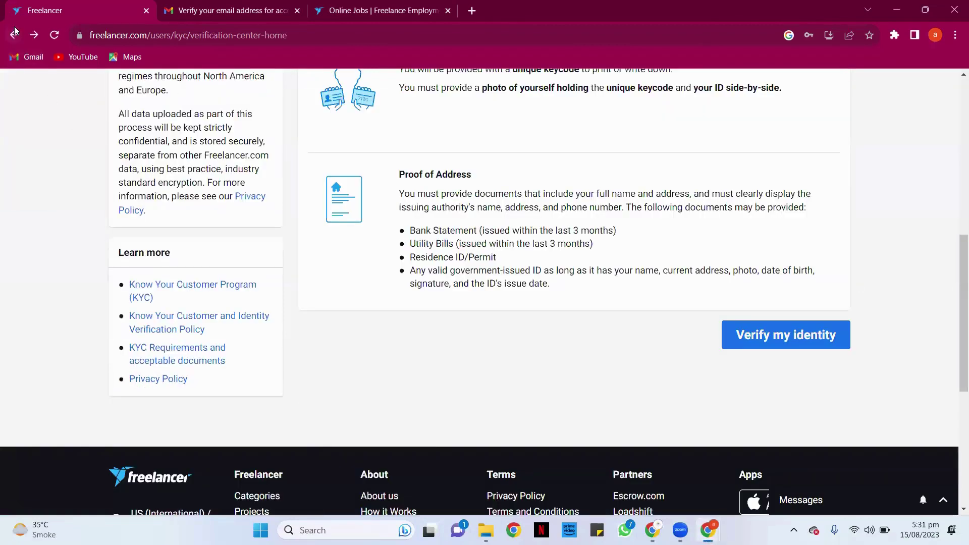
click(14, 35)
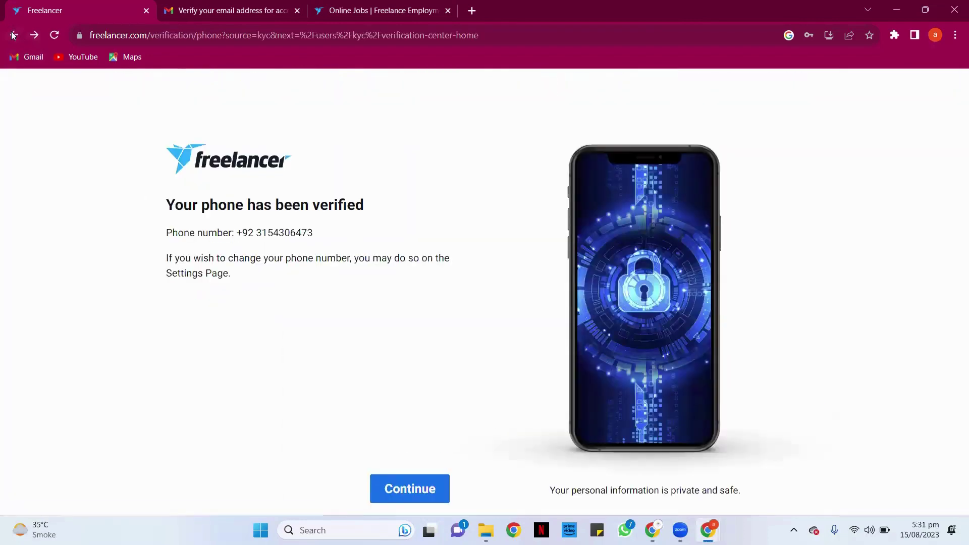
click(14, 35)
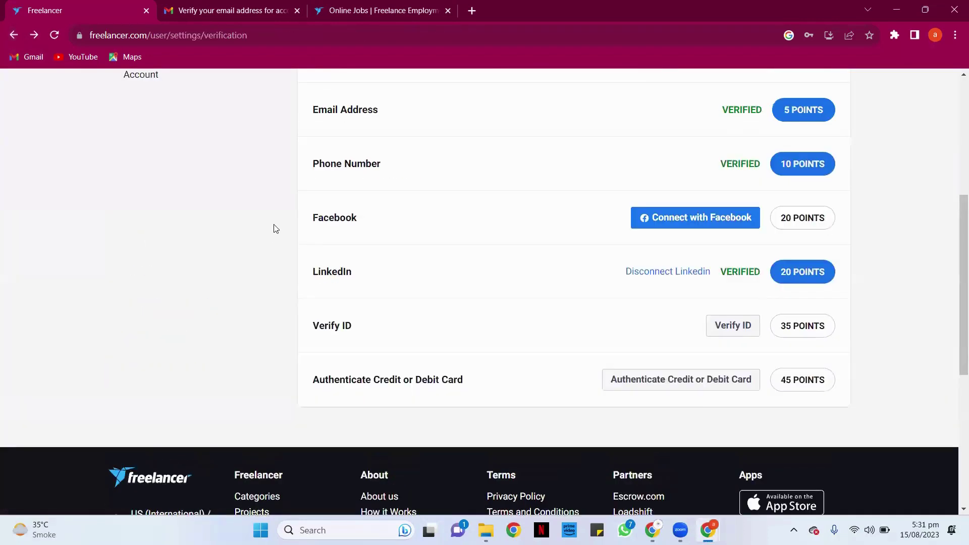
click(141, 362)
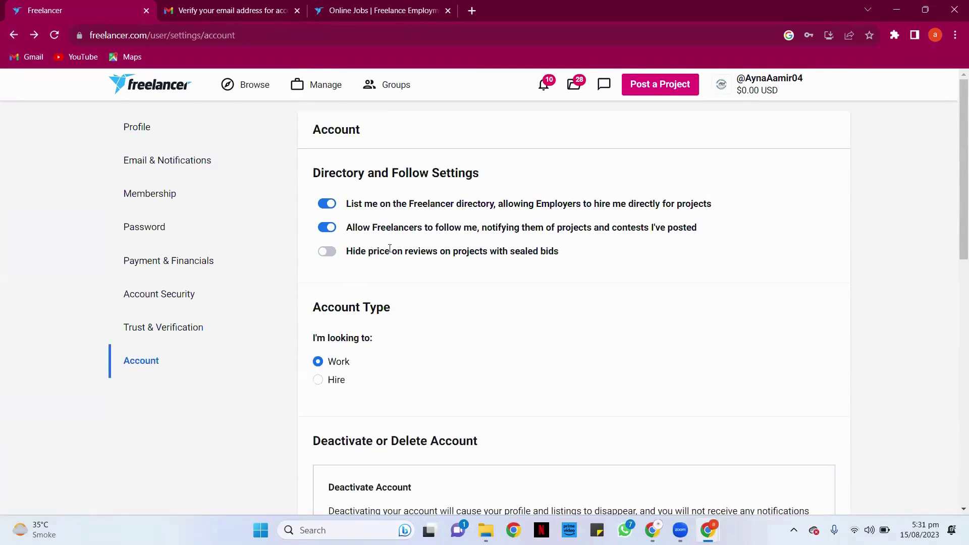
scroll(507, 291, down, 2)
scroll(431, 246, down, 3)
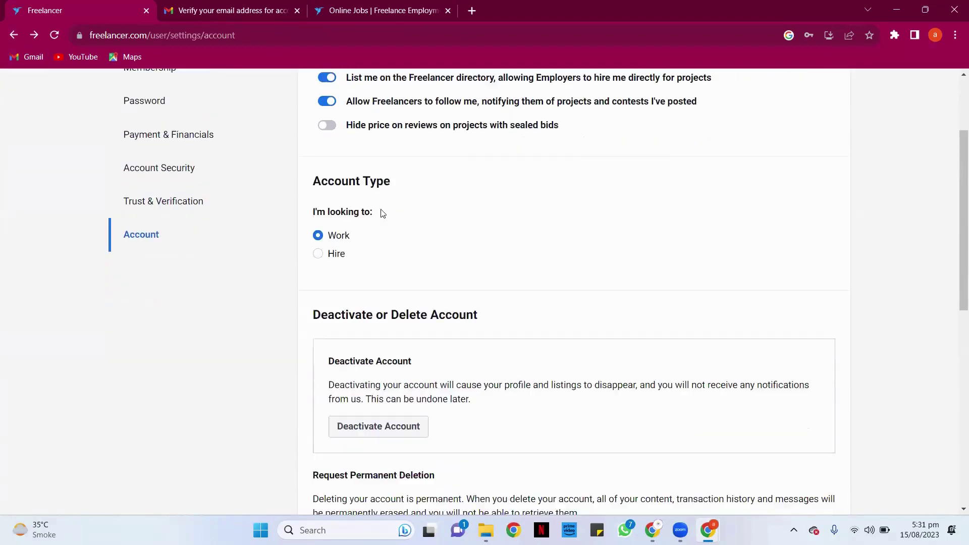
scroll(474, 230, up, 5)
scroll(413, 385, down, 4)
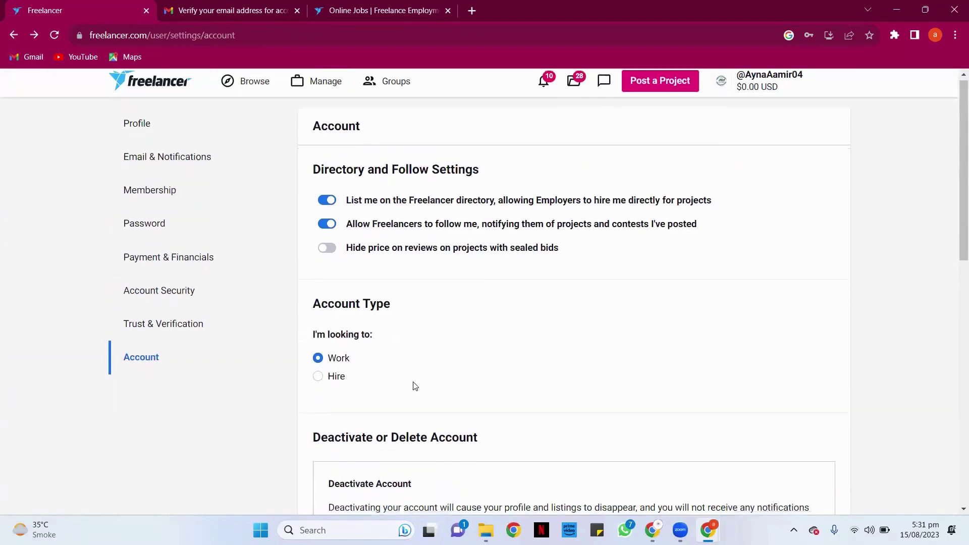
scroll(606, 364, down, 2)
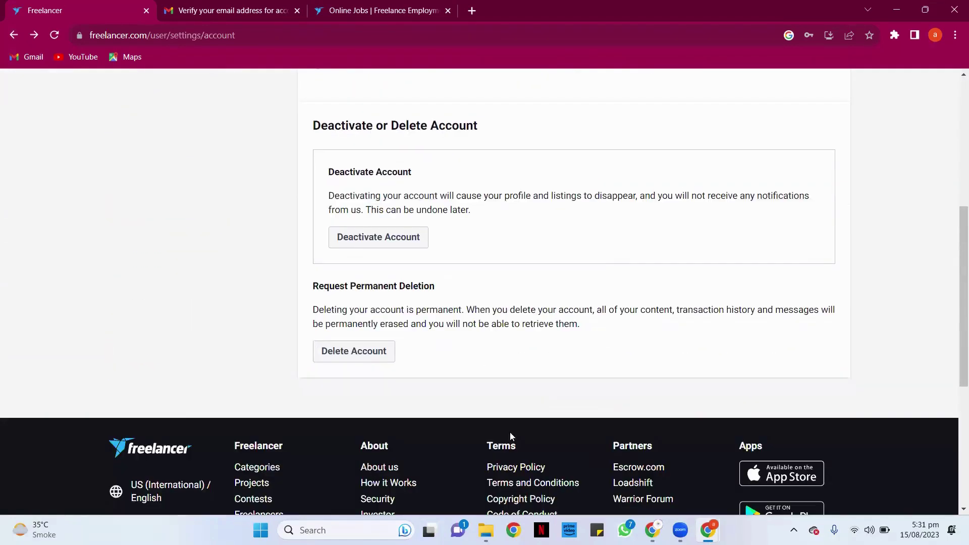
scroll(609, 338, up, 6)
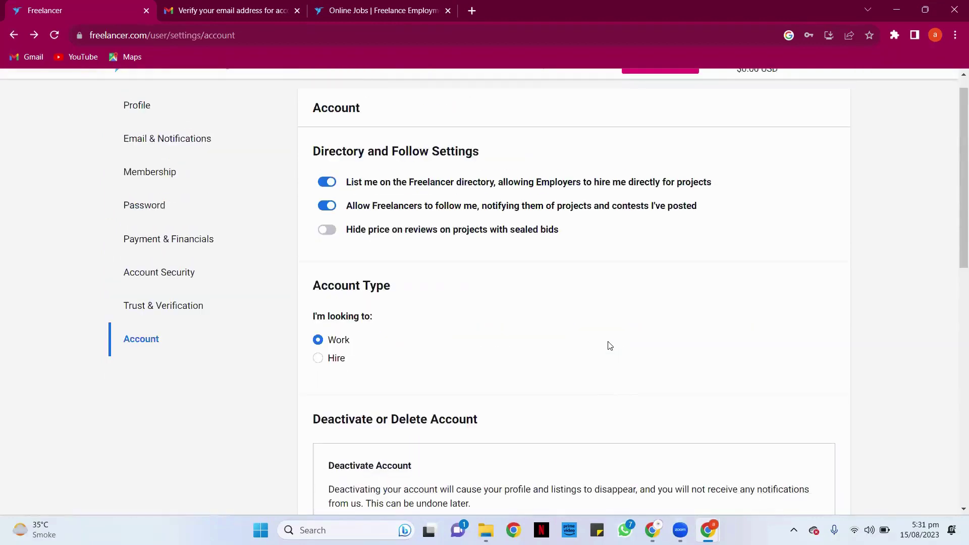
scroll(621, 347, down, 9)
scroll(621, 346, up, 10)
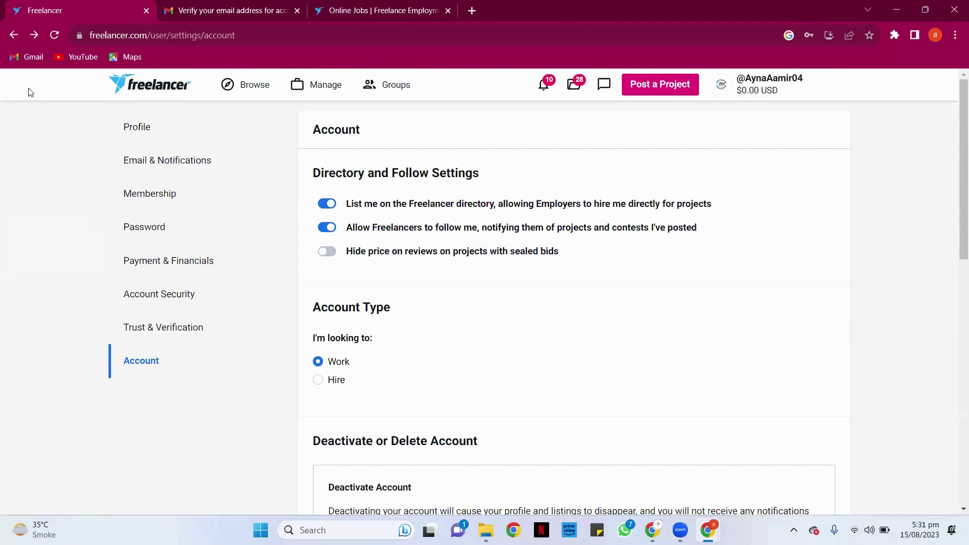
- Go to the dashboard and view your own public profile from the account menu
click(149, 85)
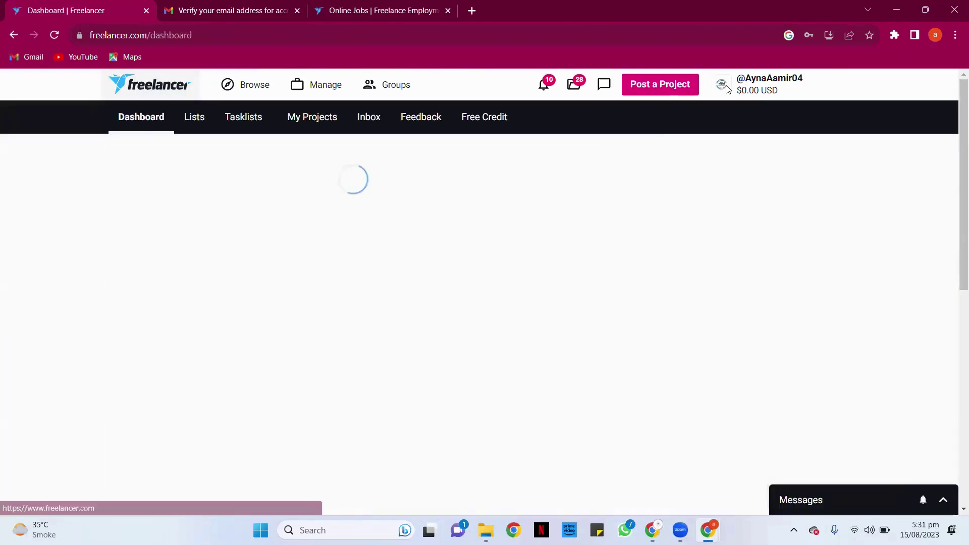
click(754, 87)
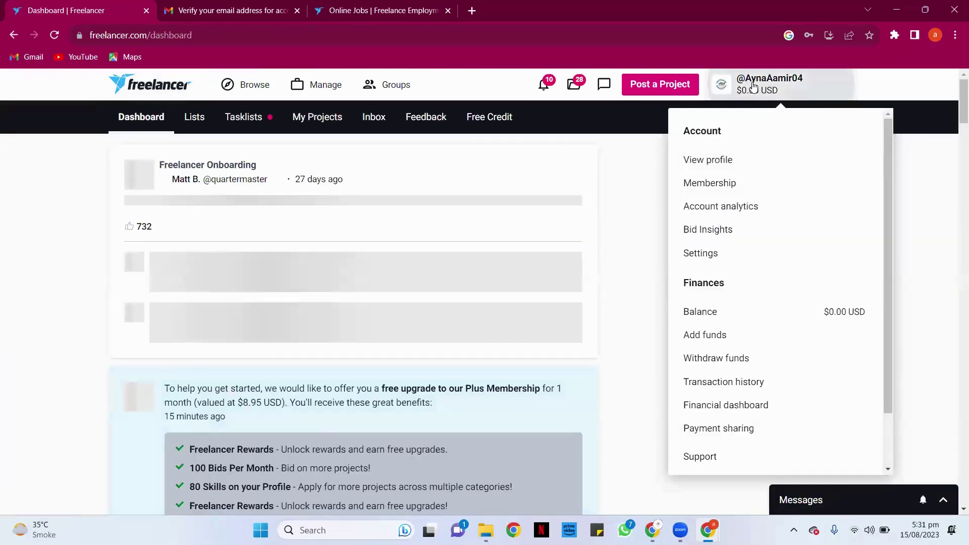
click(717, 161)
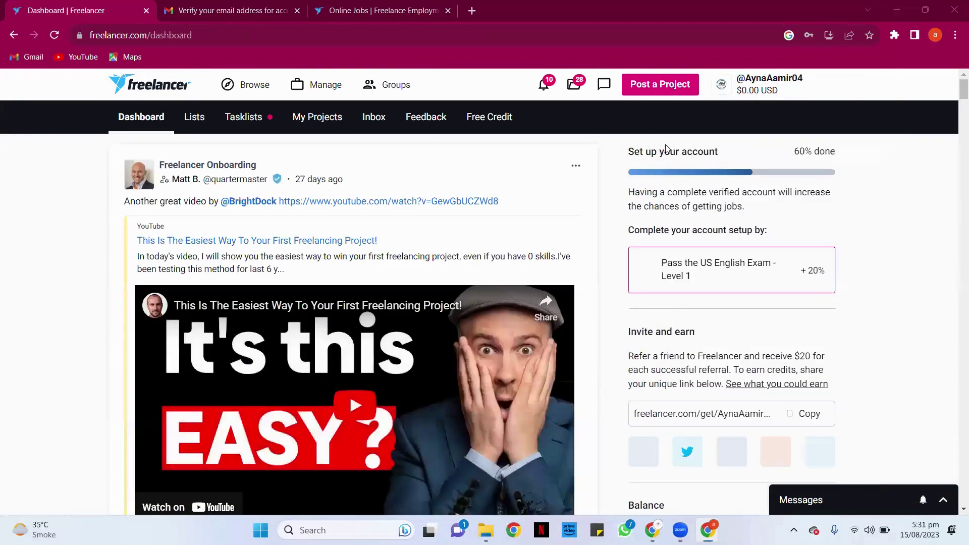
click(667, 149)
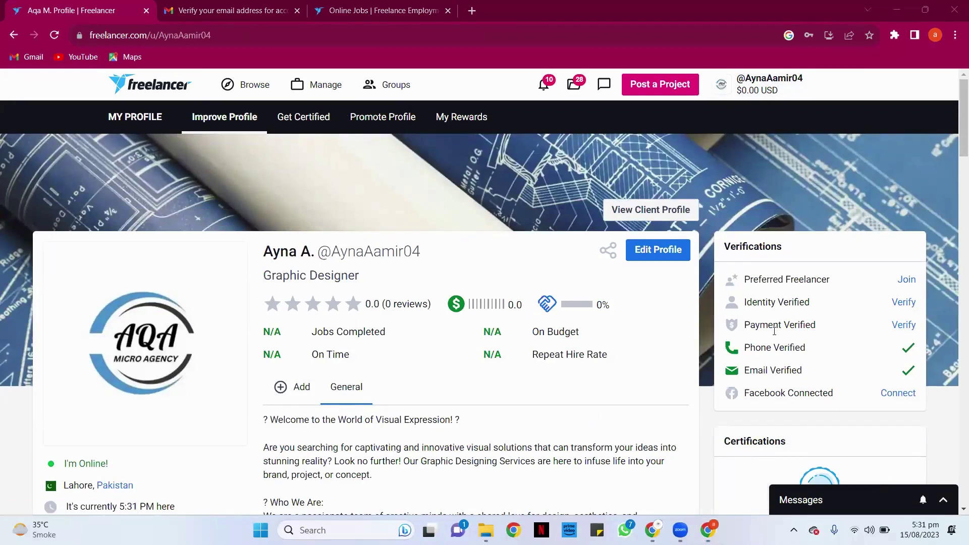
scroll(757, 355, down, 1)
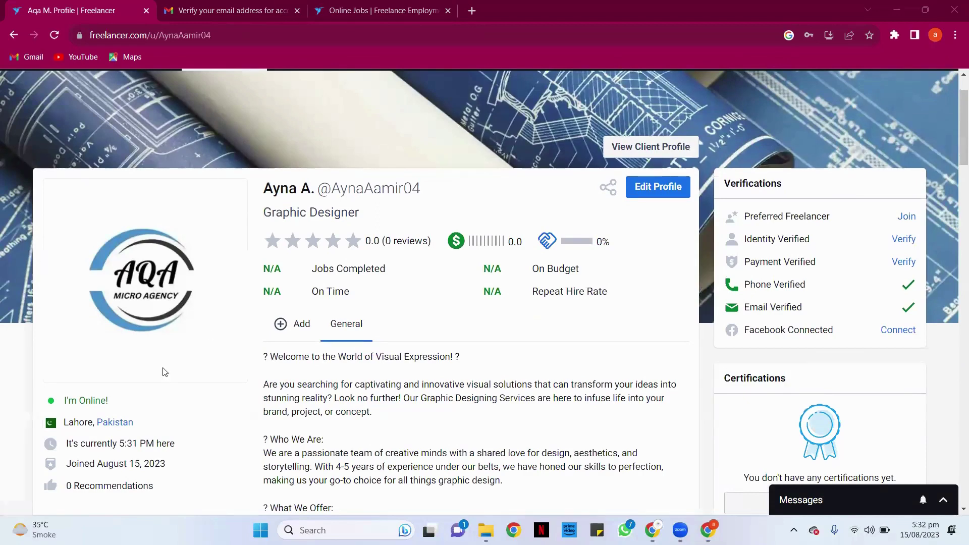
- In Edit Profile, choose to change the picture and browse the Downloads folder
click(652, 188)
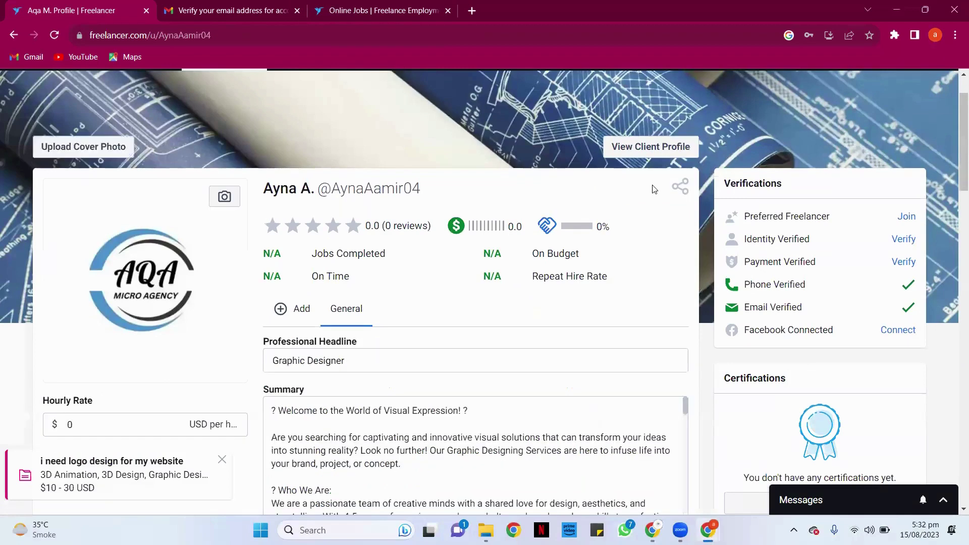
click(218, 203)
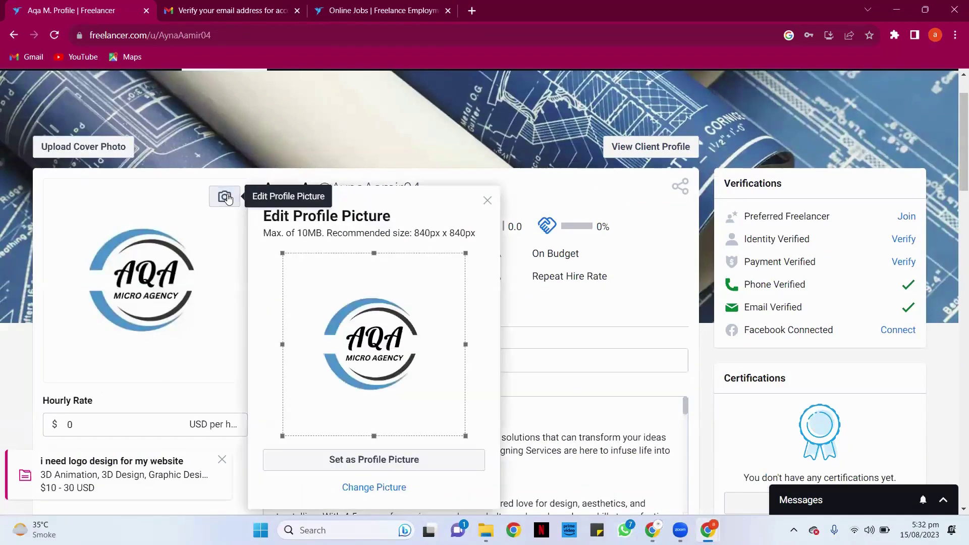
click(396, 488)
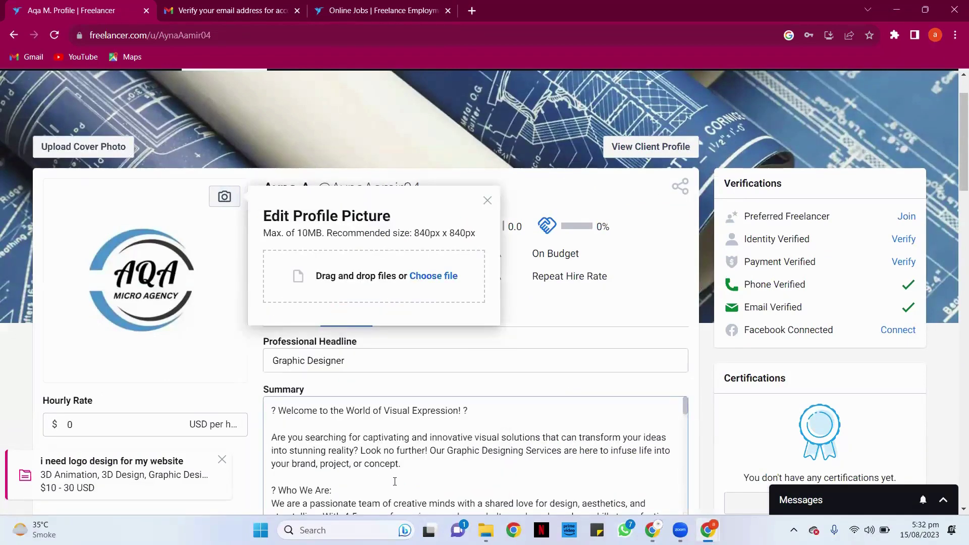
click(438, 277)
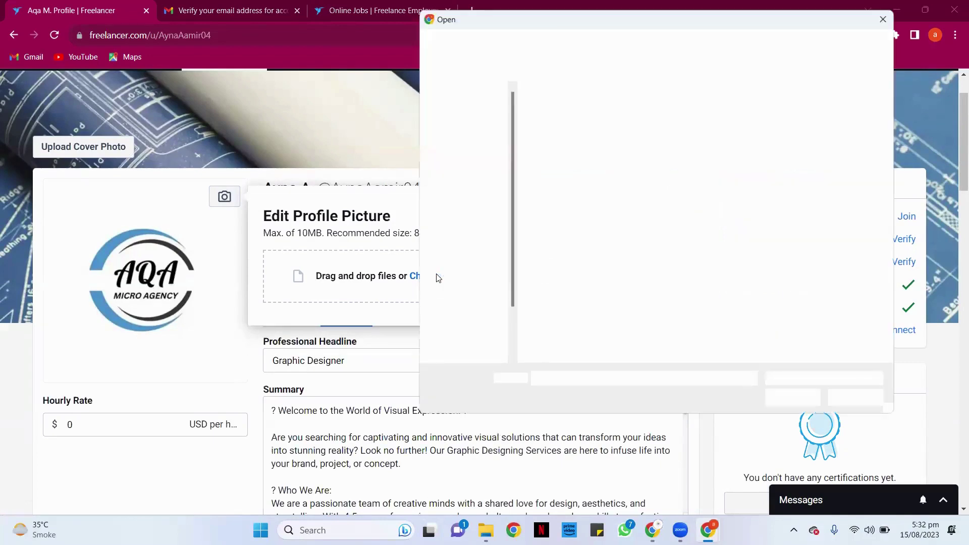
click(473, 175)
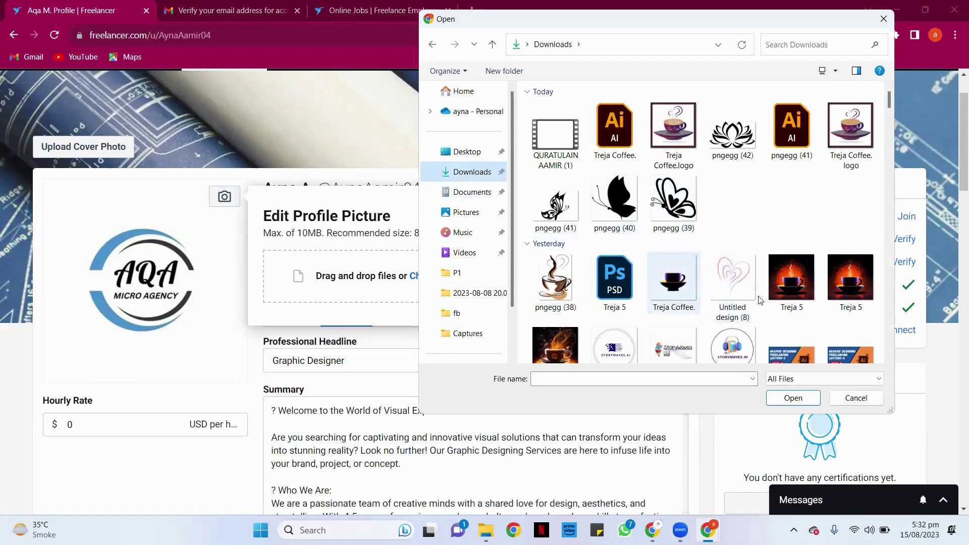
scroll(717, 288, down, 3)
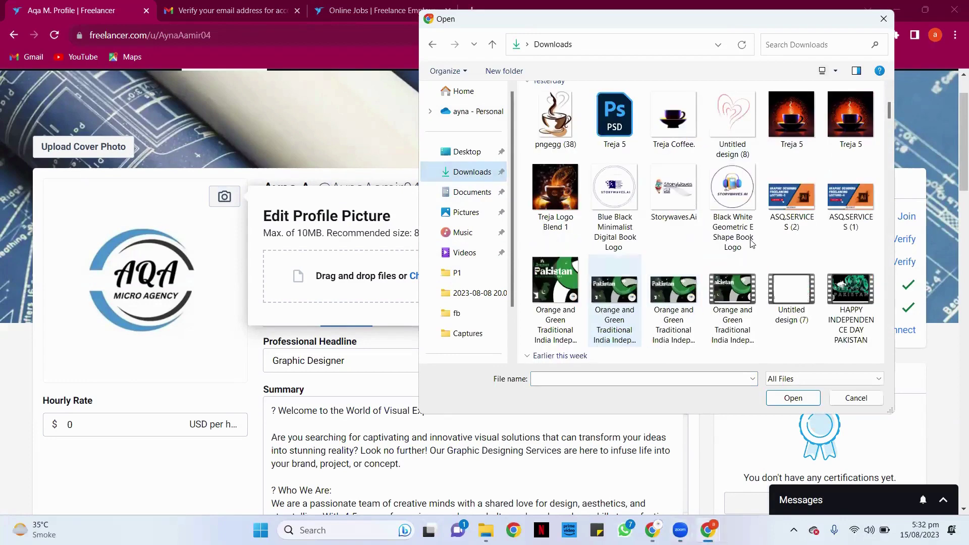
scroll(677, 275, down, 5)
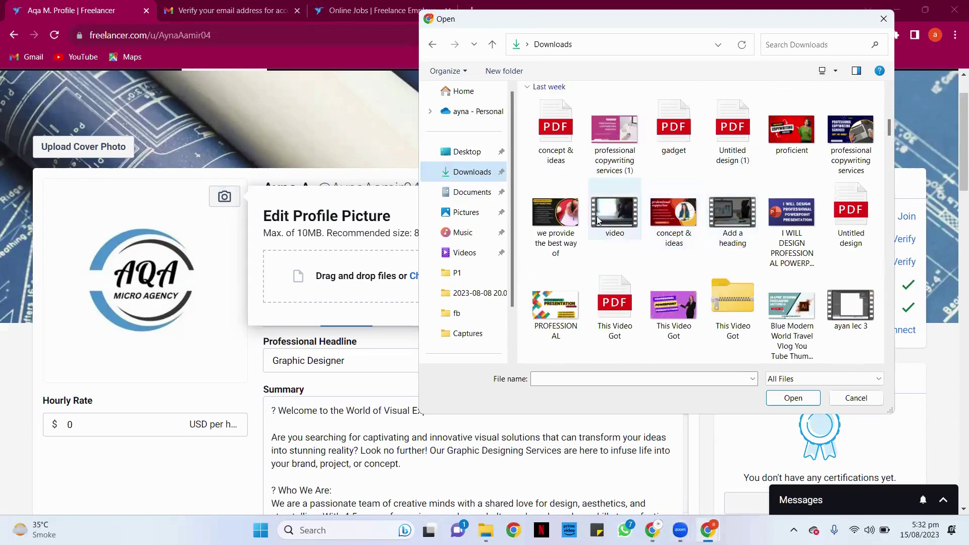
scroll(701, 250, down, 3)
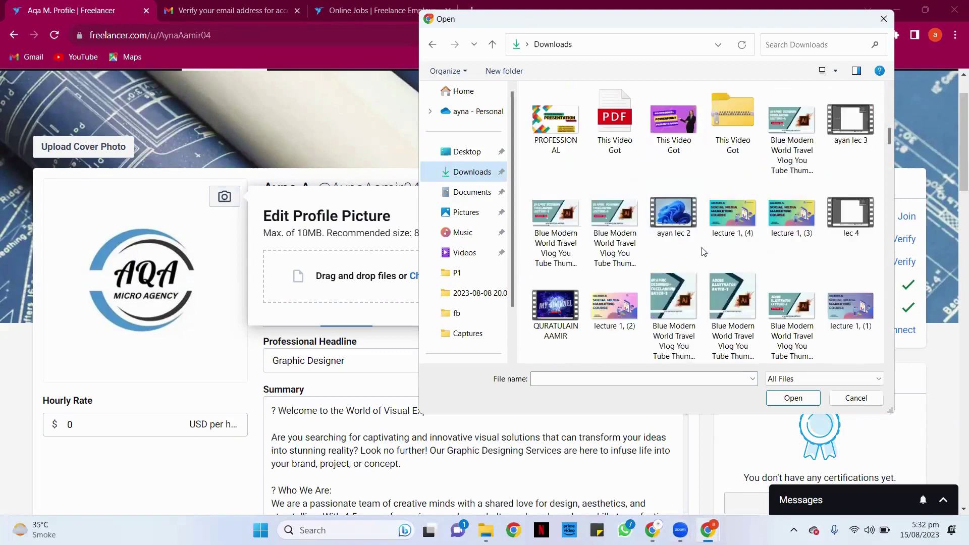
scroll(672, 251, down, 3)
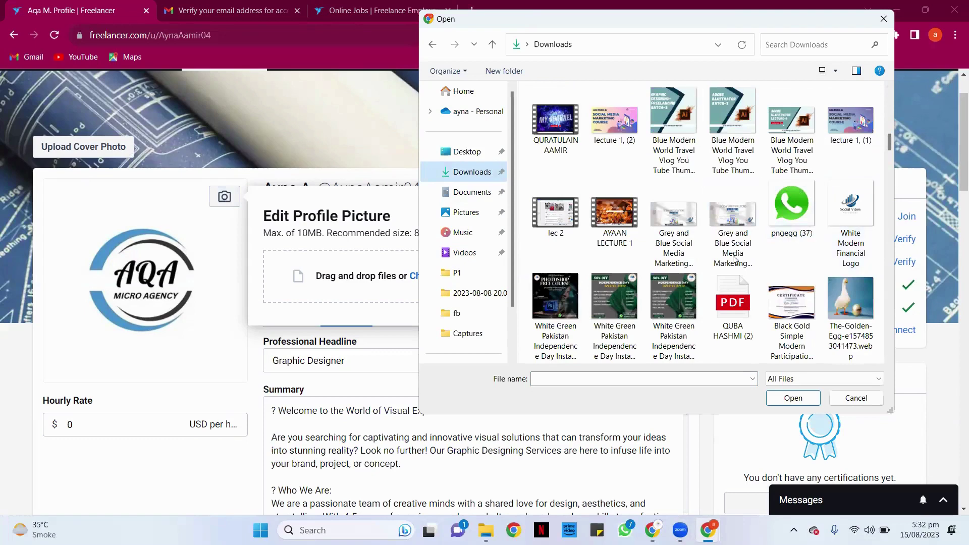
- Set the White Modern Financial Logo (Social Vibes Solutions) image as the profile picture
double_click(854, 210)
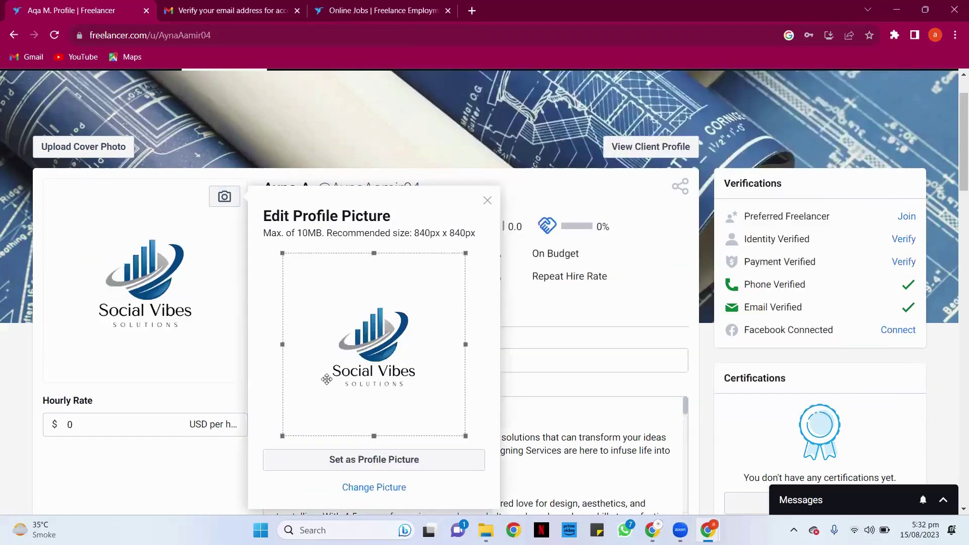
click(410, 461)
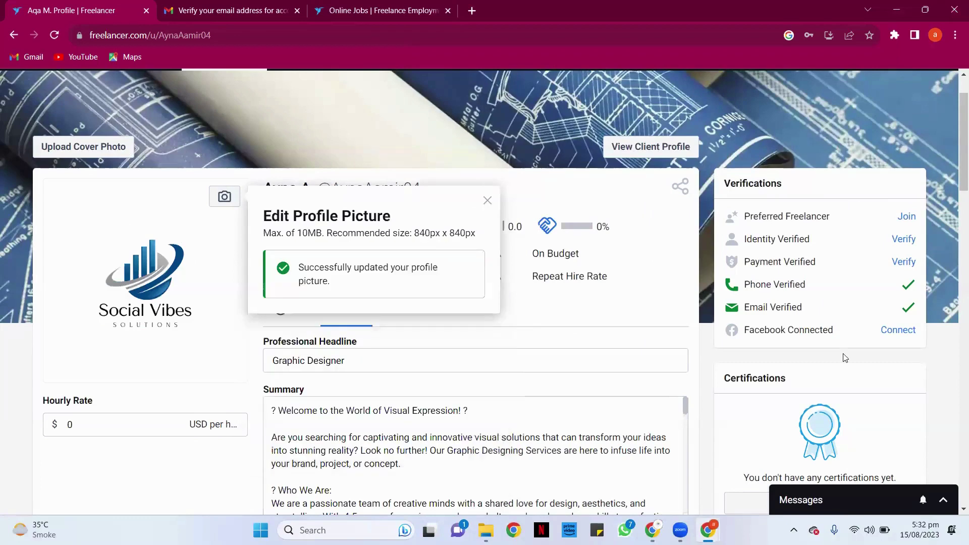
click(488, 201)
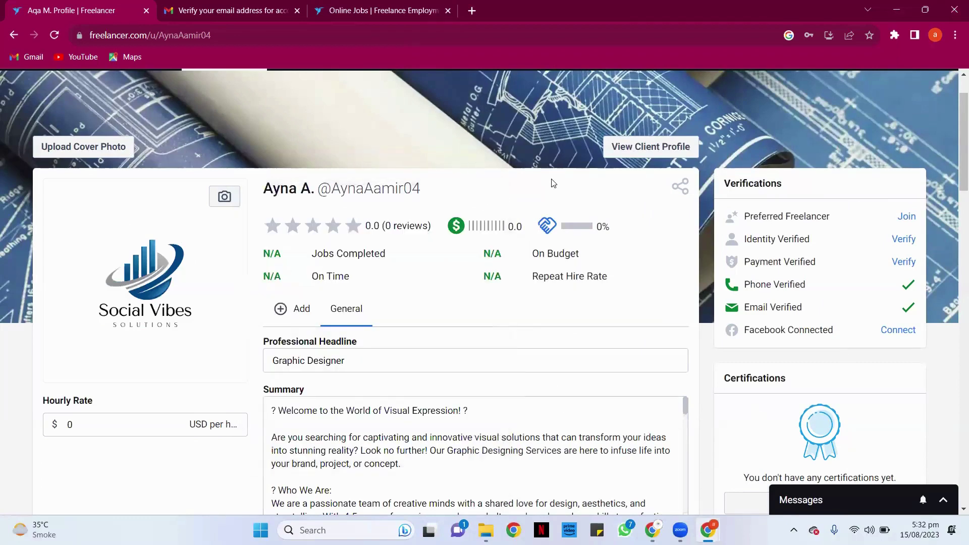
scroll(310, 270, down, 4)
scroll(310, 269, down, 3)
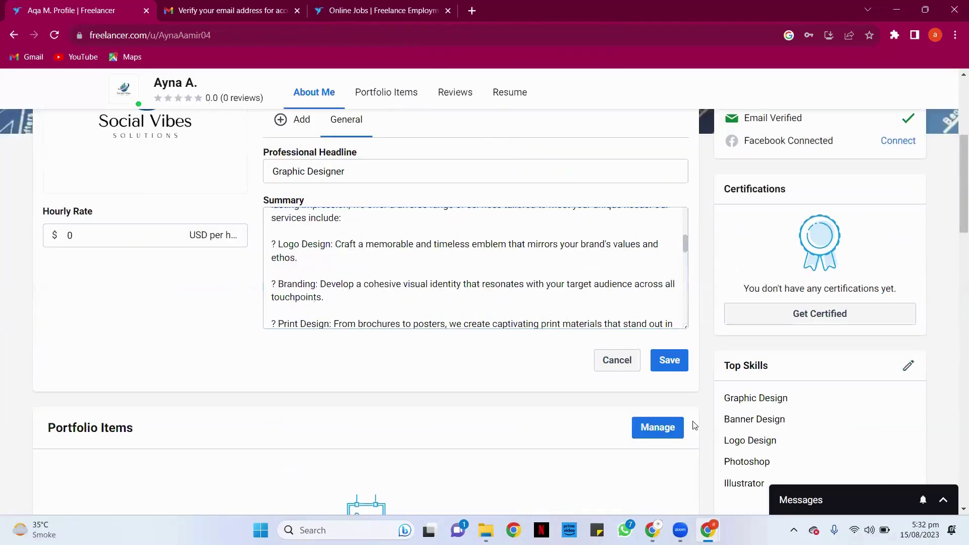
scroll(607, 400, up, 5)
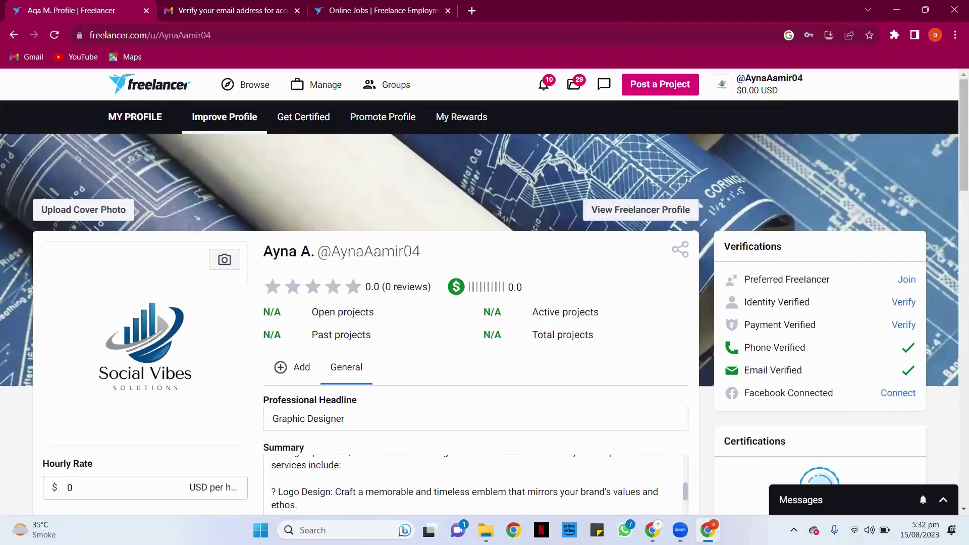
scroll(408, 333, down, 9)
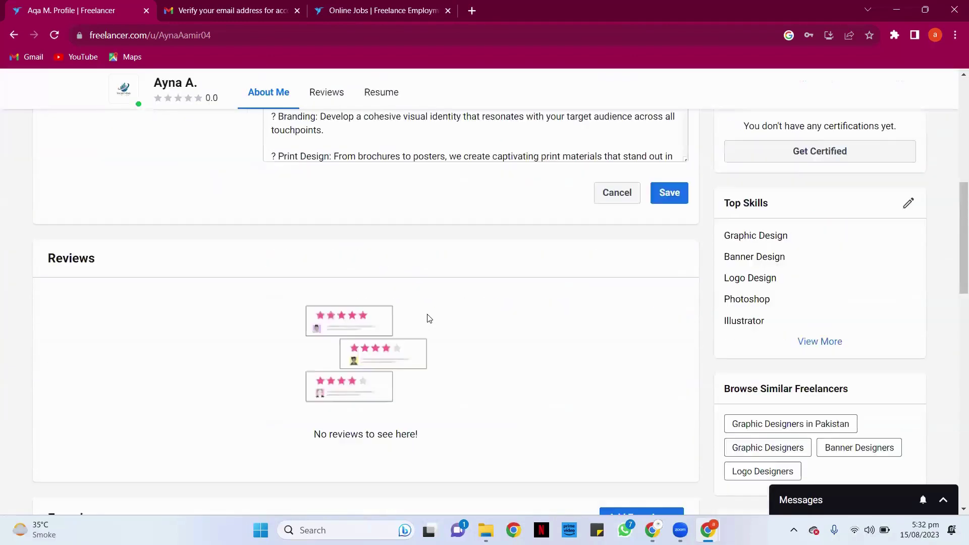
scroll(475, 329, down, 1)
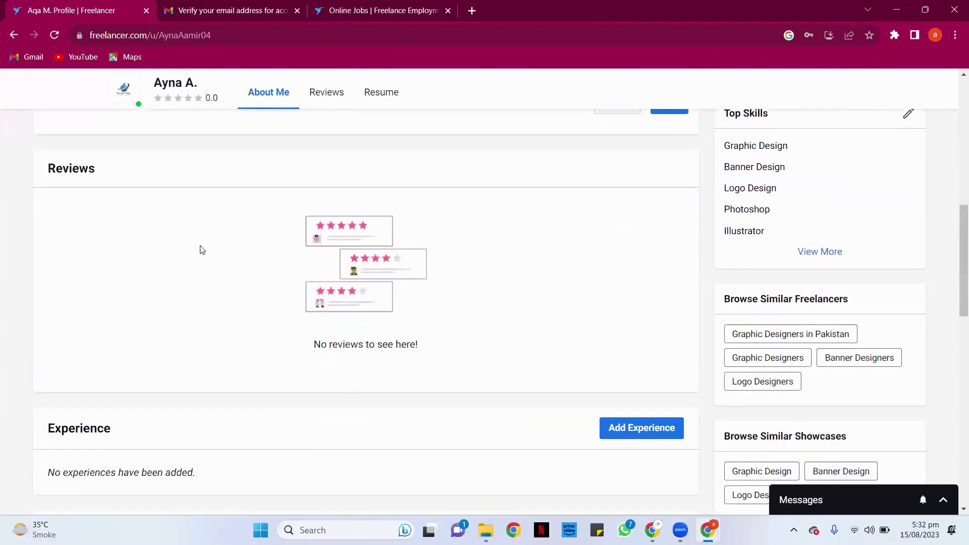
scroll(277, 297, down, 2)
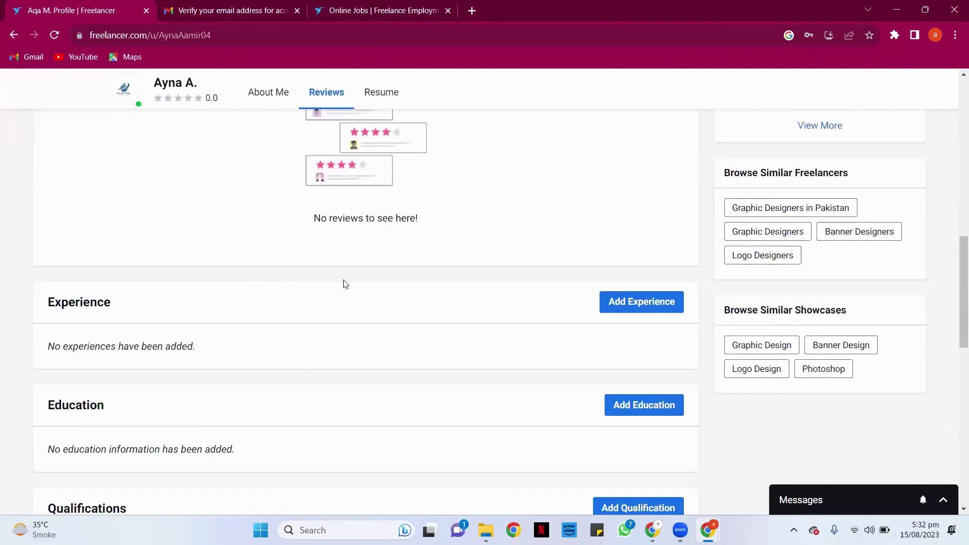
scroll(296, 268, down, 3)
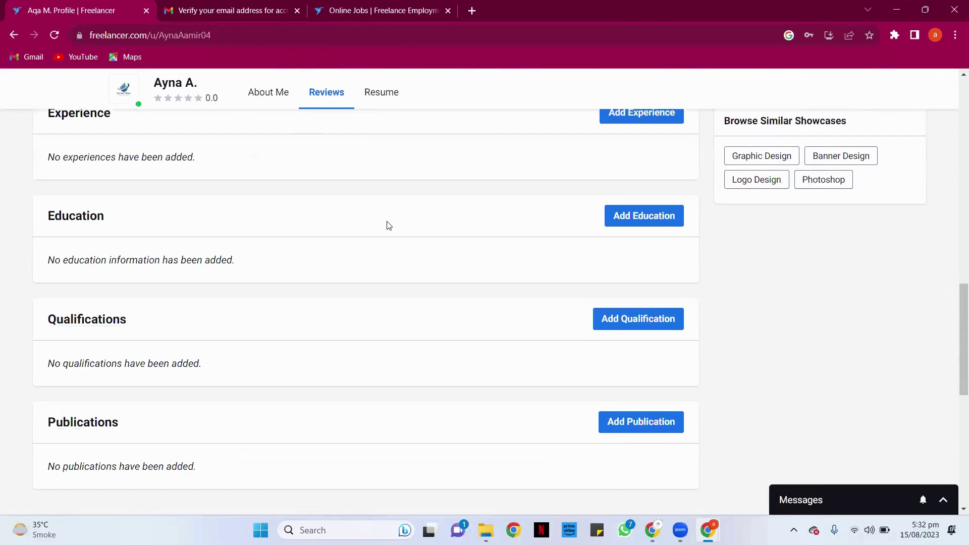
scroll(455, 192, up, 1)
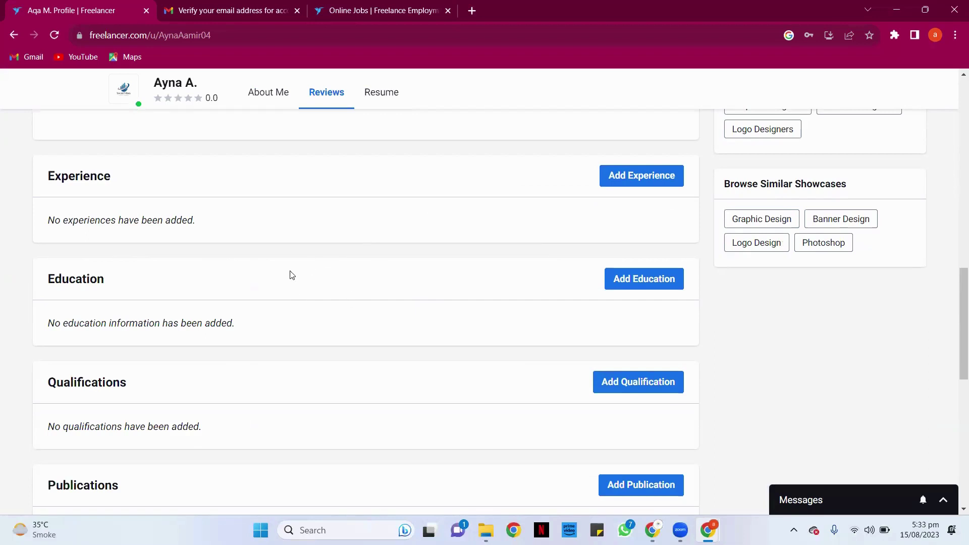
- Start an education entry with country Pakistan and Lahore College for Women University
click(641, 278)
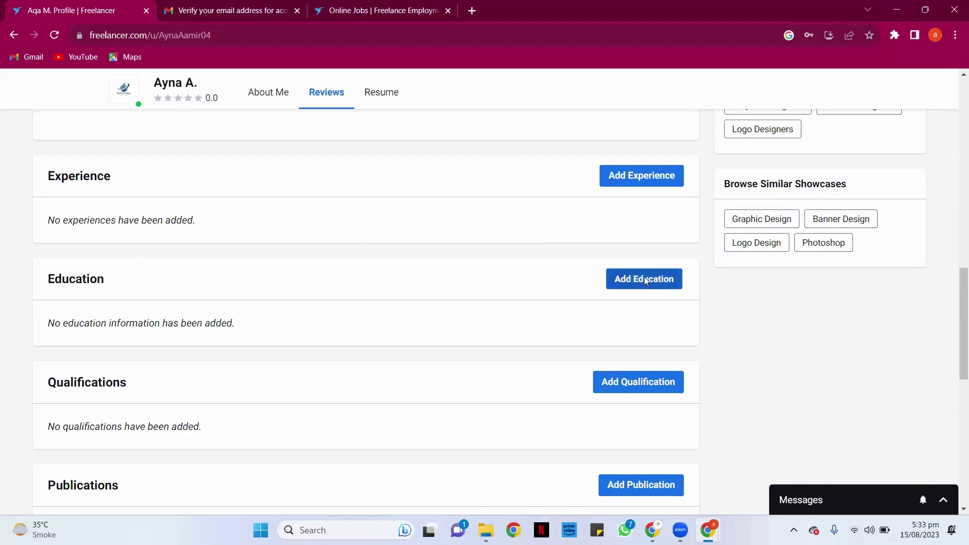
click(130, 337)
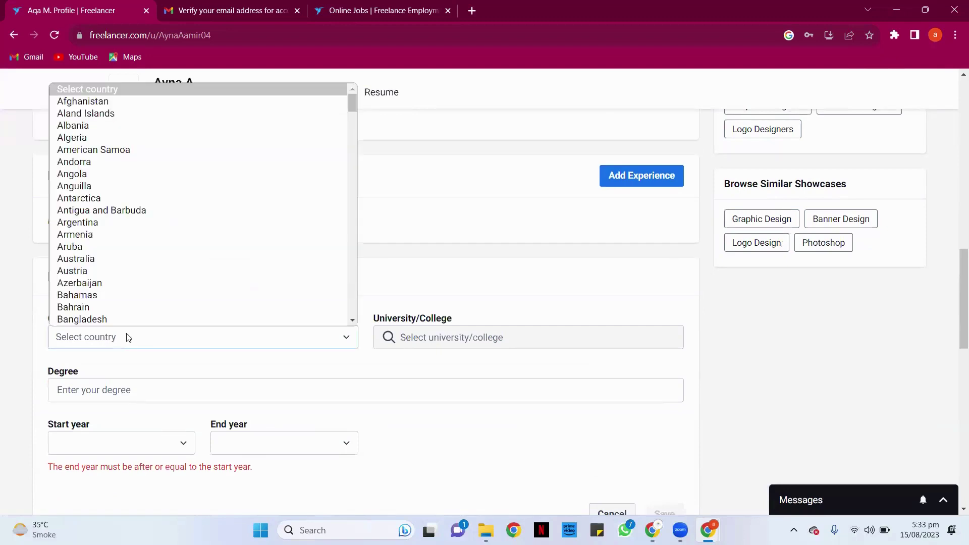
text(pak)
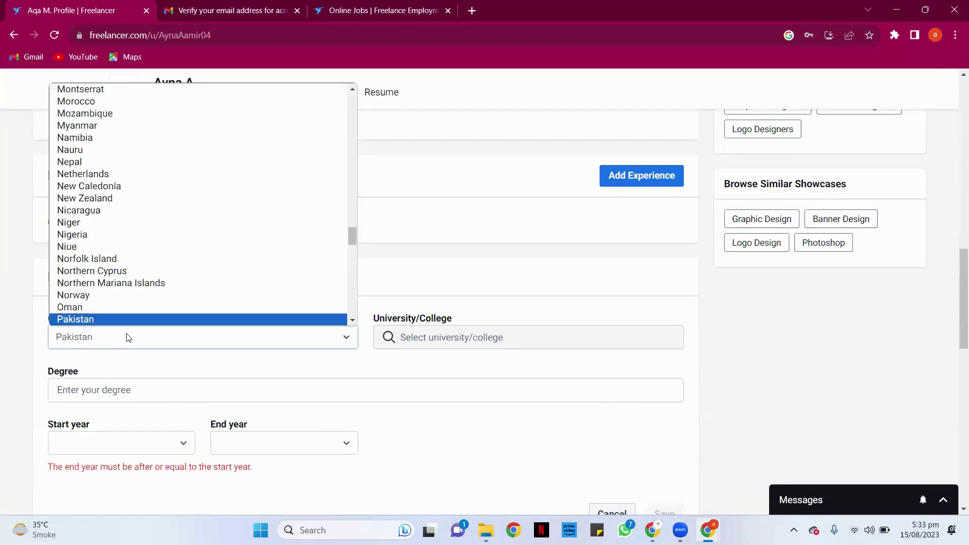
click(130, 319)
click(420, 338)
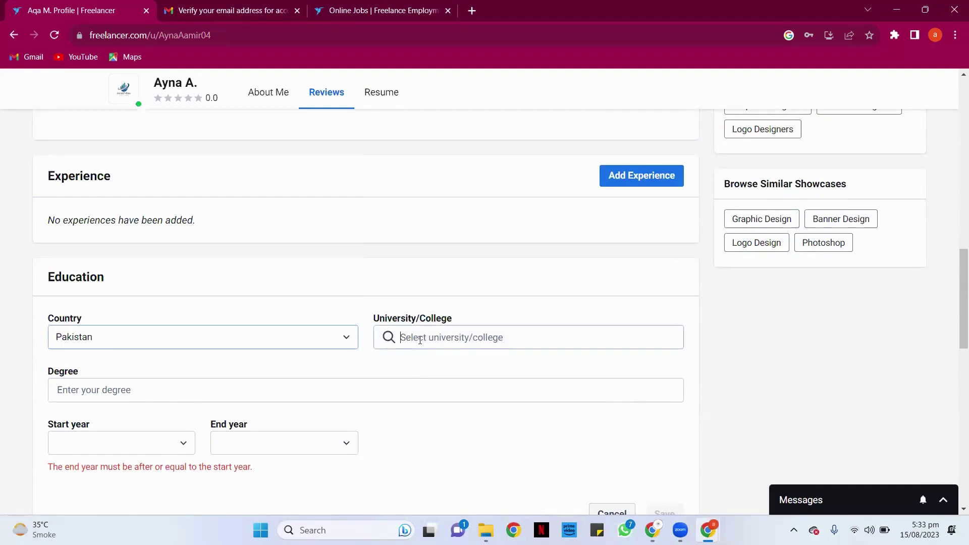
text(L)
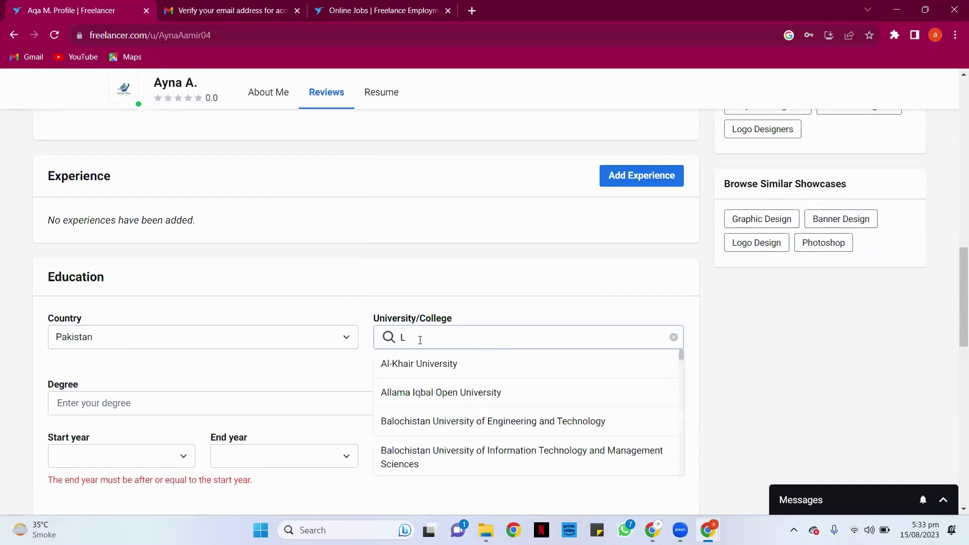
text(ahore)
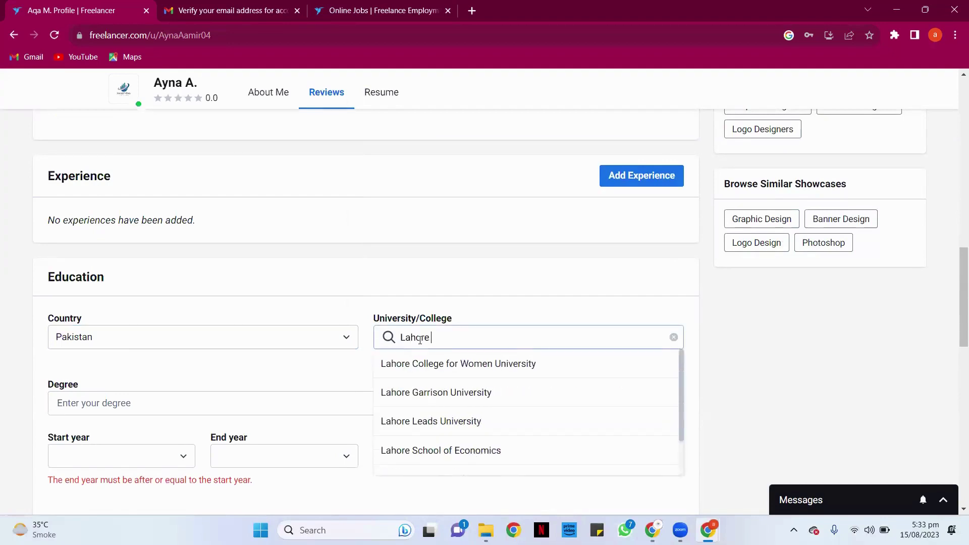
click(435, 366)
scroll(303, 303, down, 3)
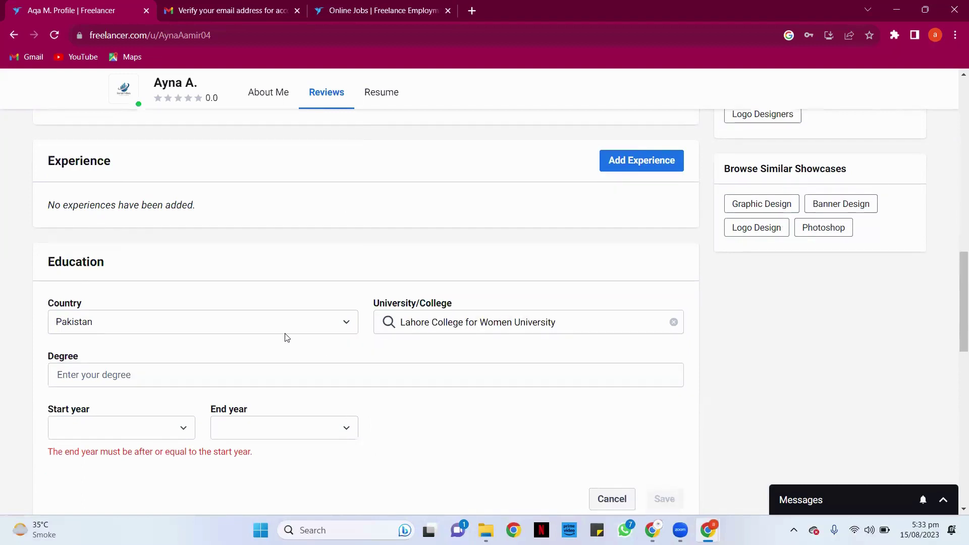
- Enter a Masters degree spanning 2018 to 2020 and save the entry
click(254, 272)
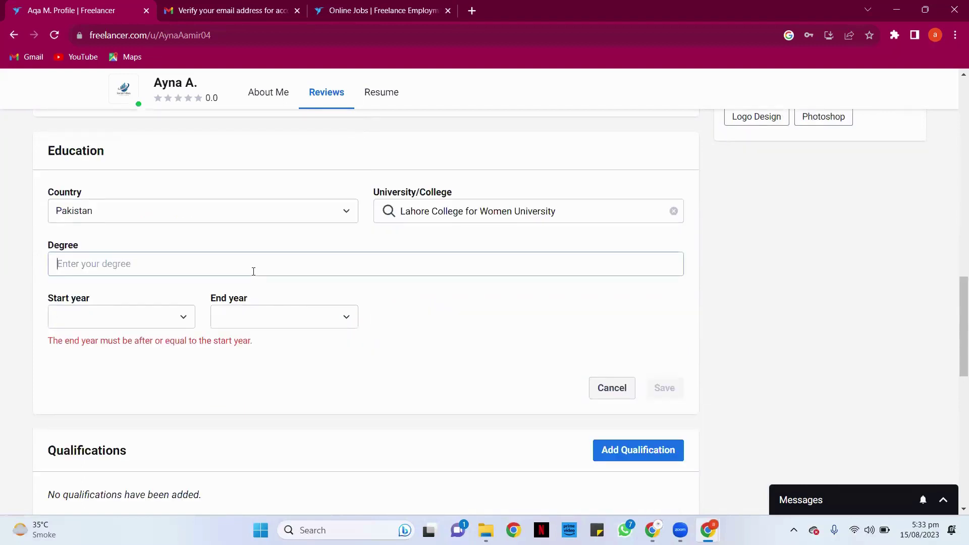
text(Masters)
click(183, 319)
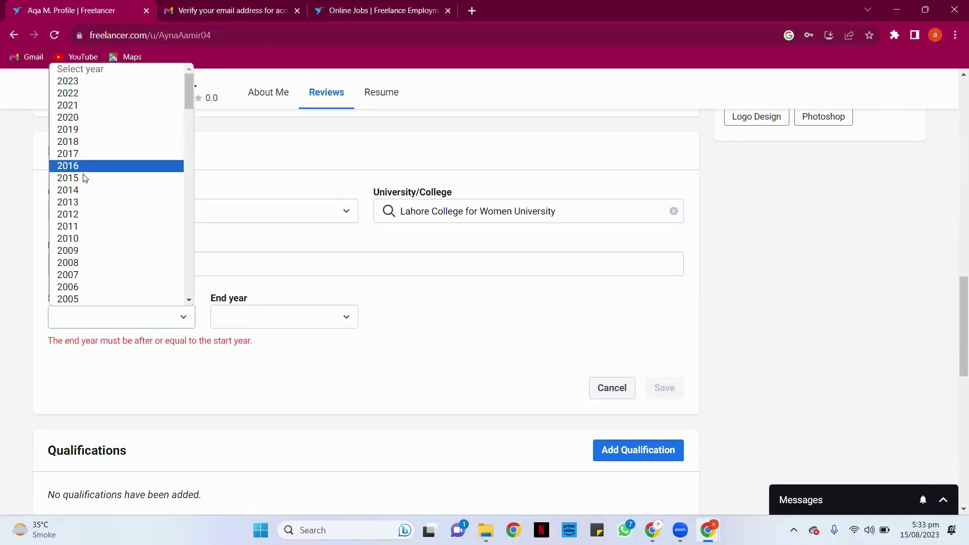
click(126, 142)
click(347, 317)
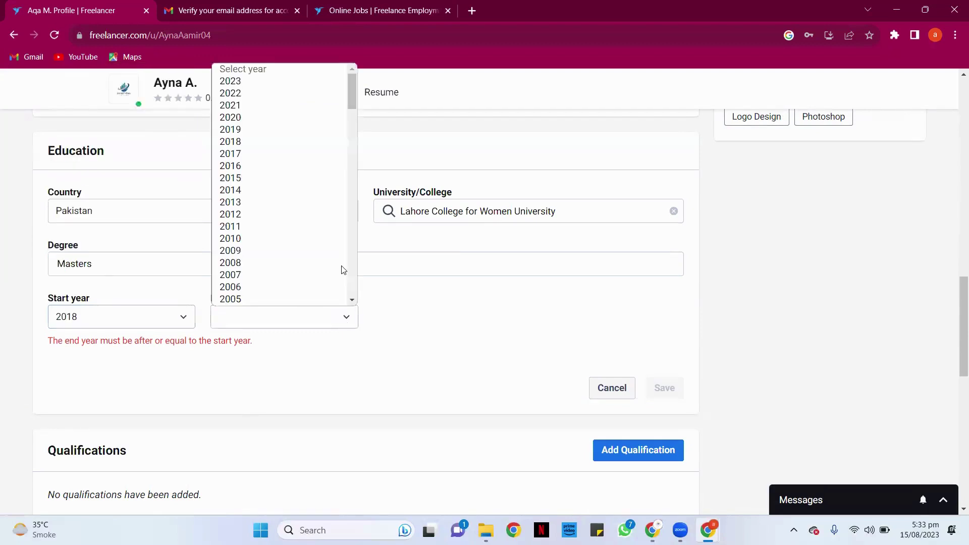
click(260, 119)
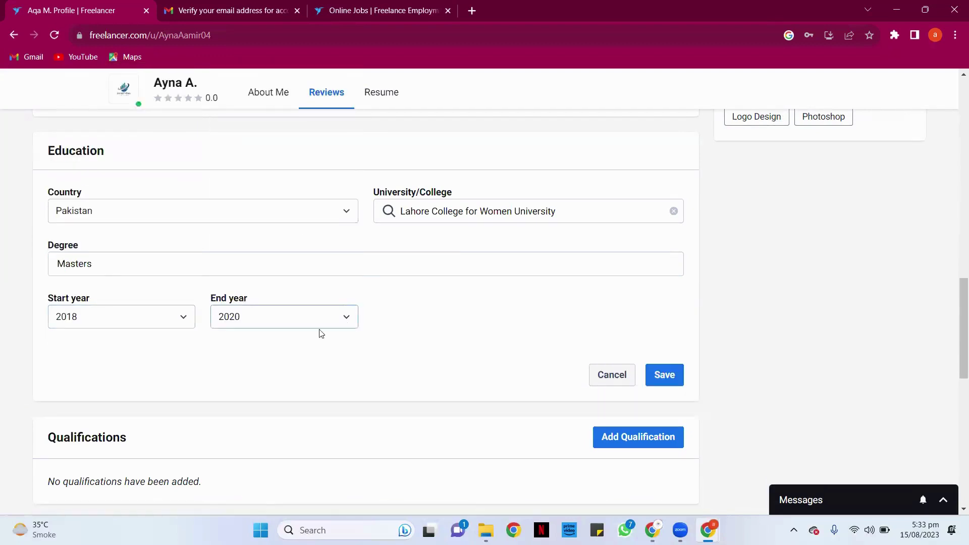
click(659, 374)
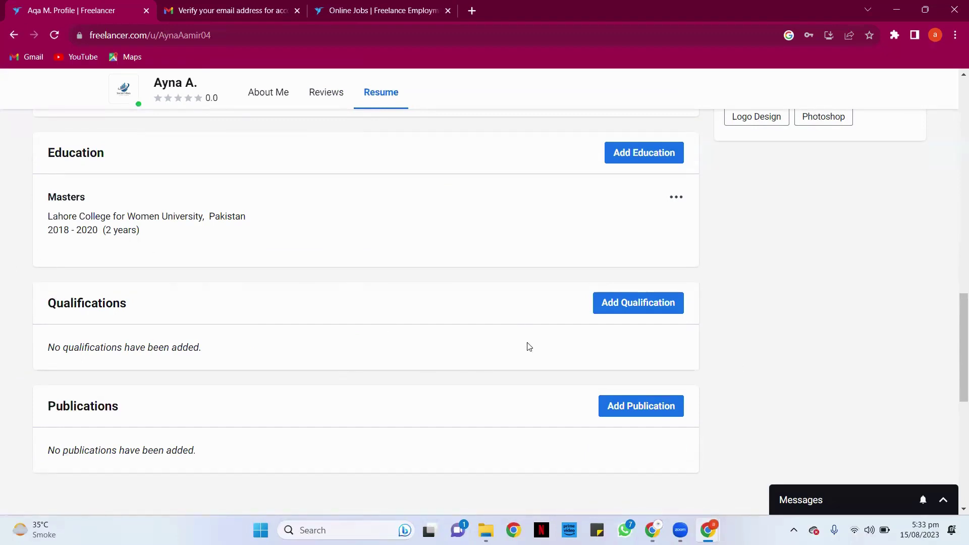
- Start a Graphic Designing qualification conferred by 'Learning with earning'
click(610, 306)
scroll(184, 259, down, 1)
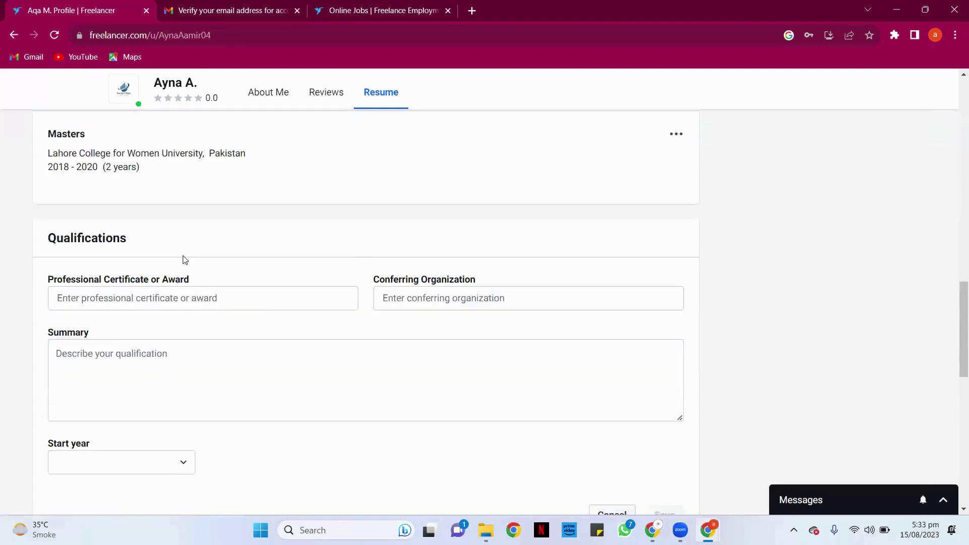
scroll(210, 207, down, 2)
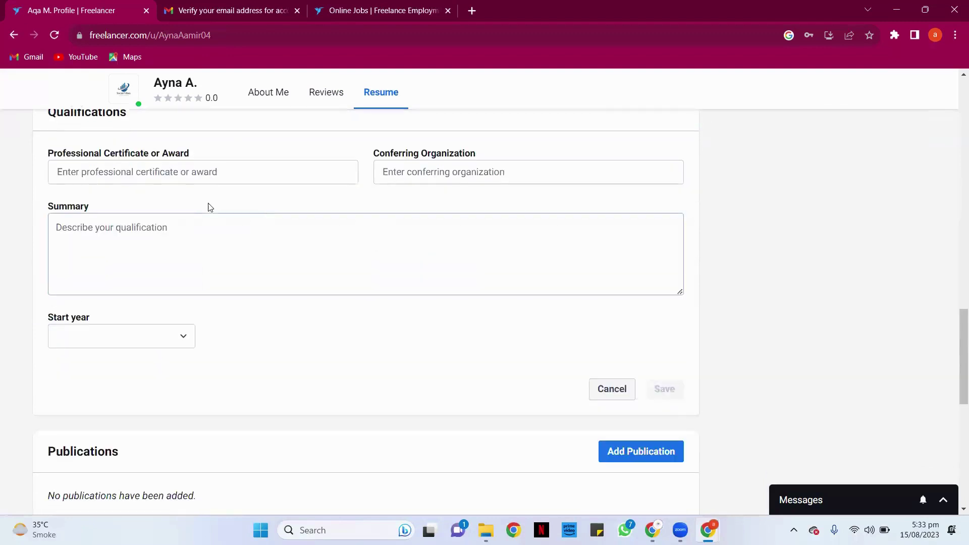
click(112, 172)
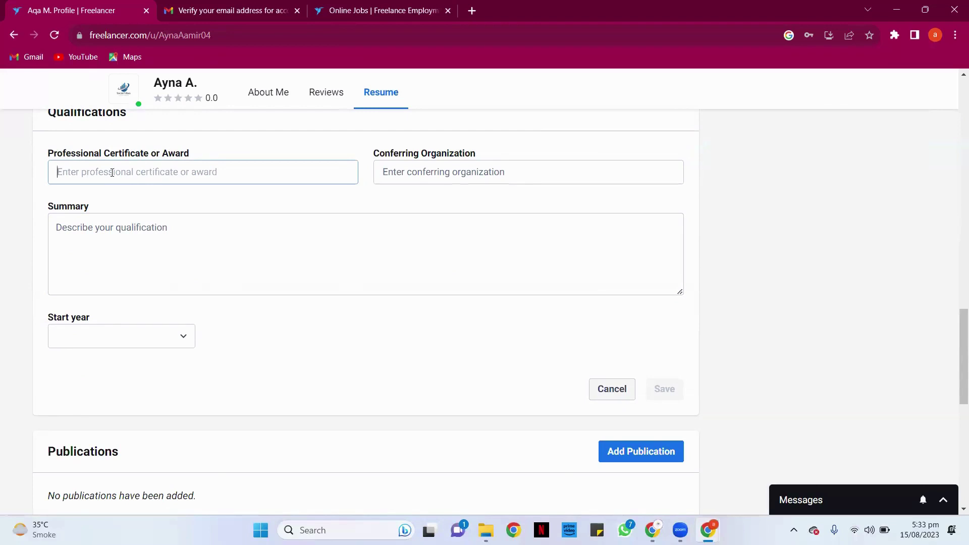
text(Graphic Designing)
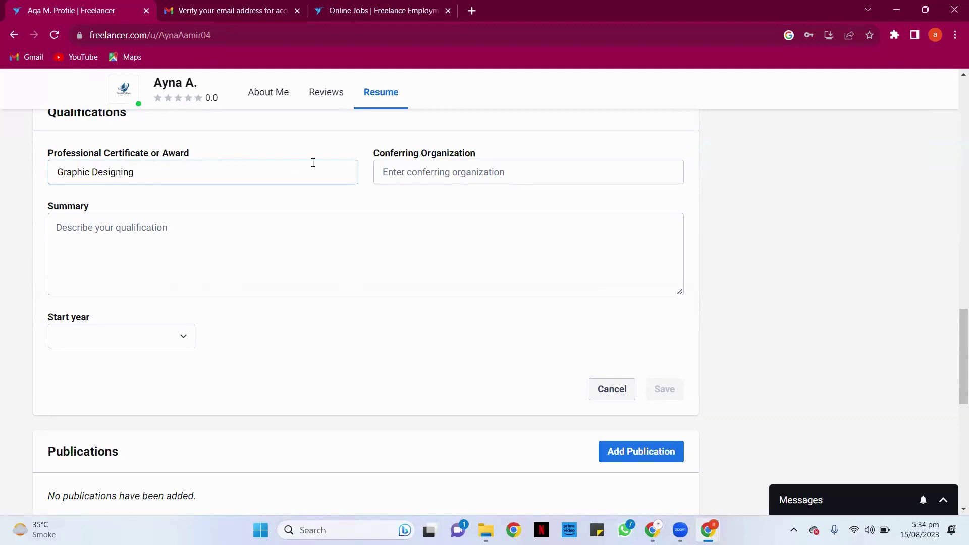
click(398, 178)
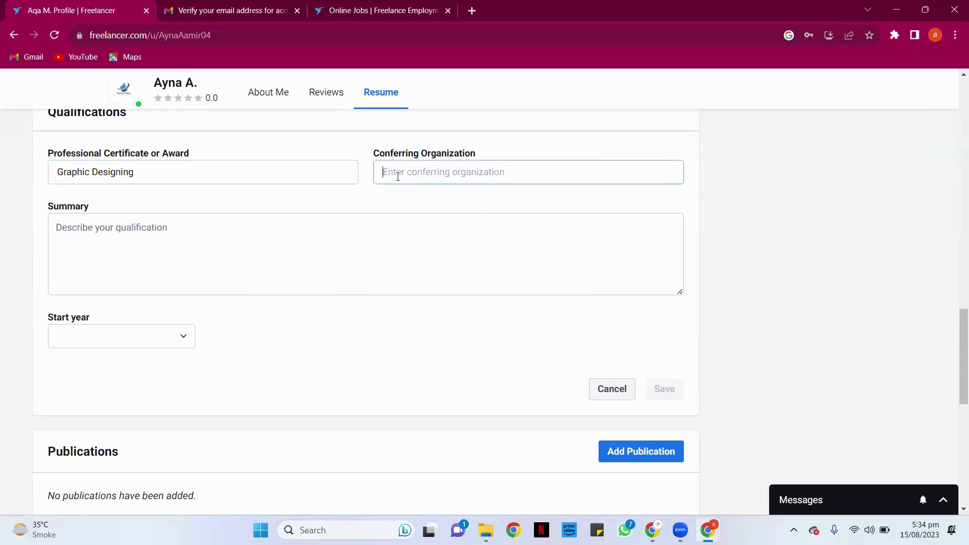
text(Learning with ear)
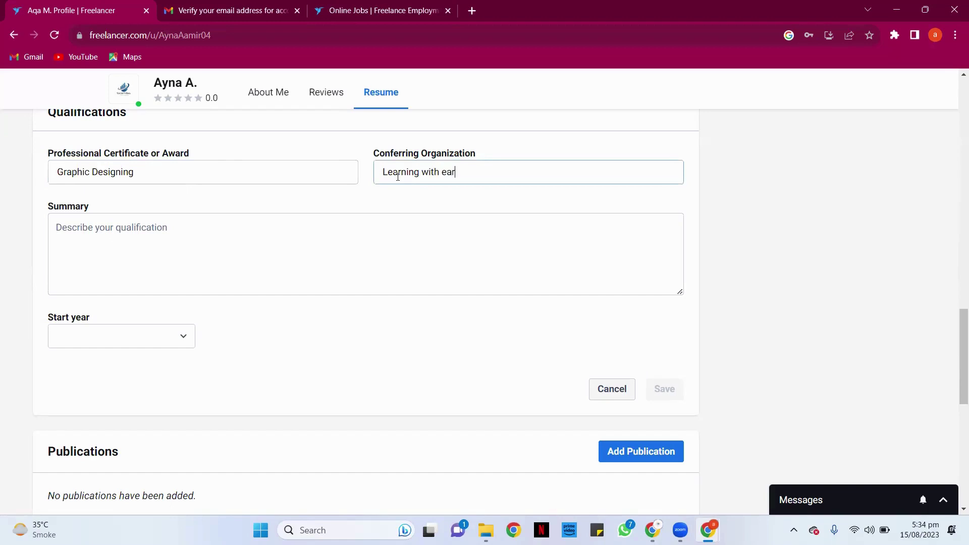
text(ning)
scroll(418, 326, down, 1)
click(183, 276)
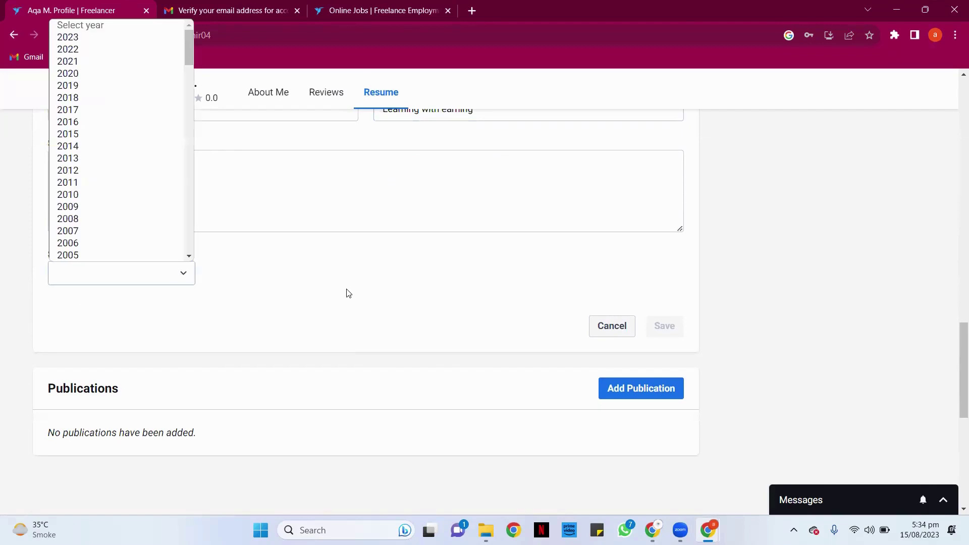
click(373, 304)
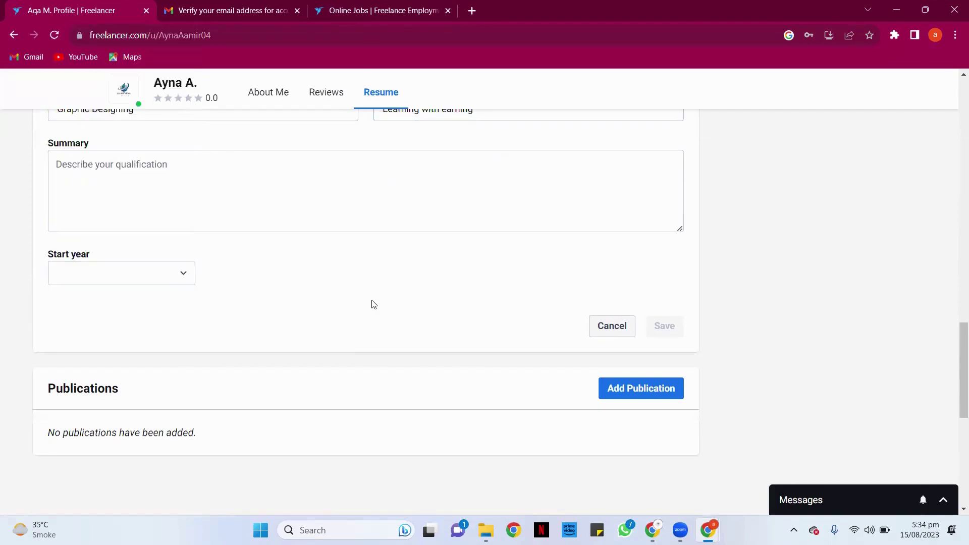
- Pick start year 2020, write the certificate summary with 'Received' spelled correctly, and save
click(182, 182)
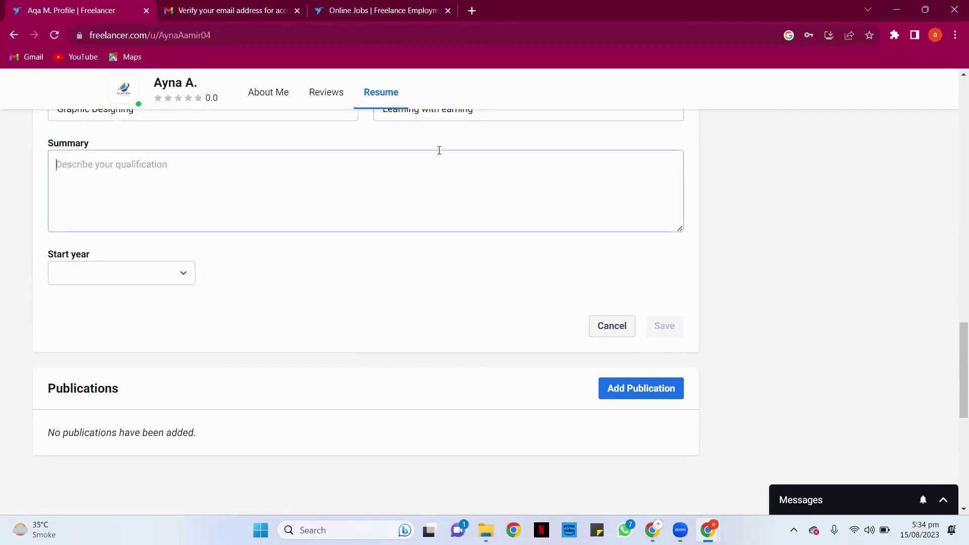
click(191, 285)
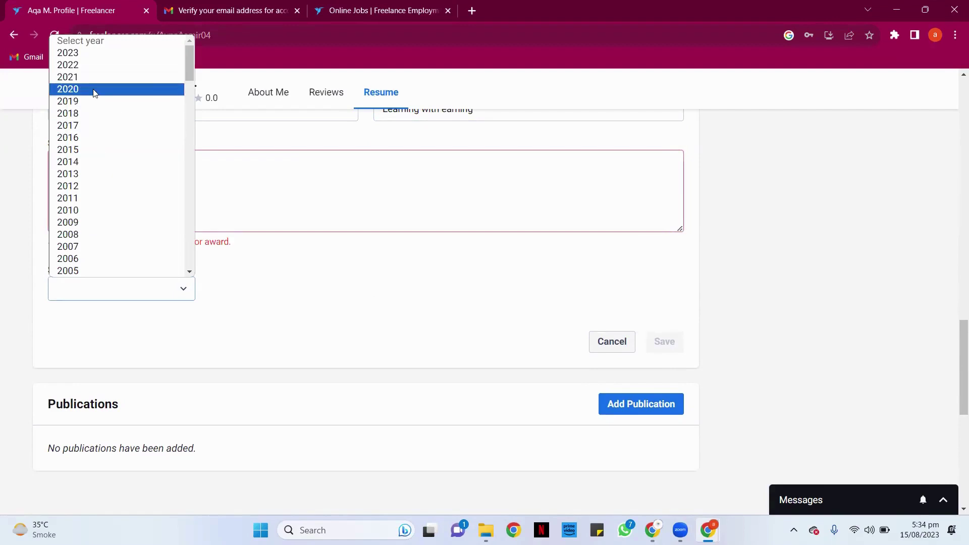
key(Return)
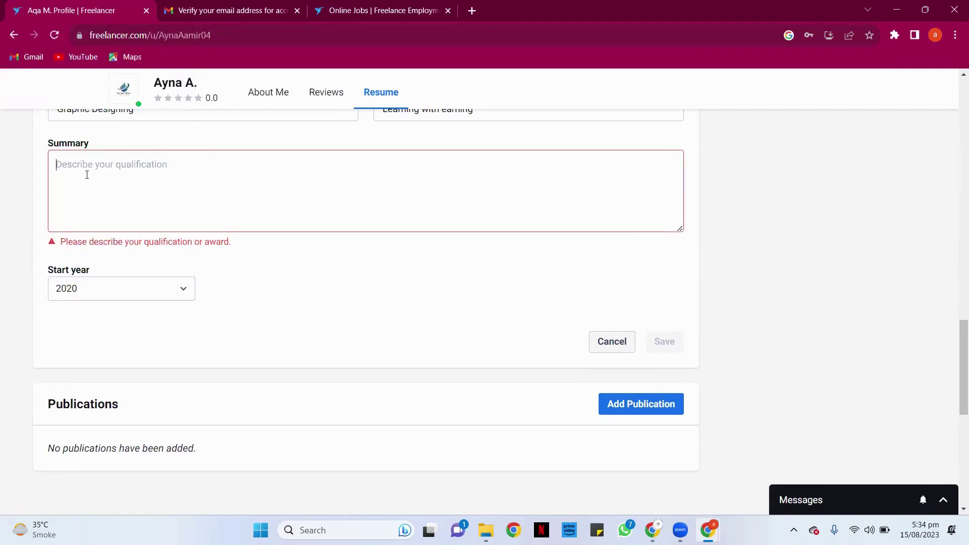
text(I have R)
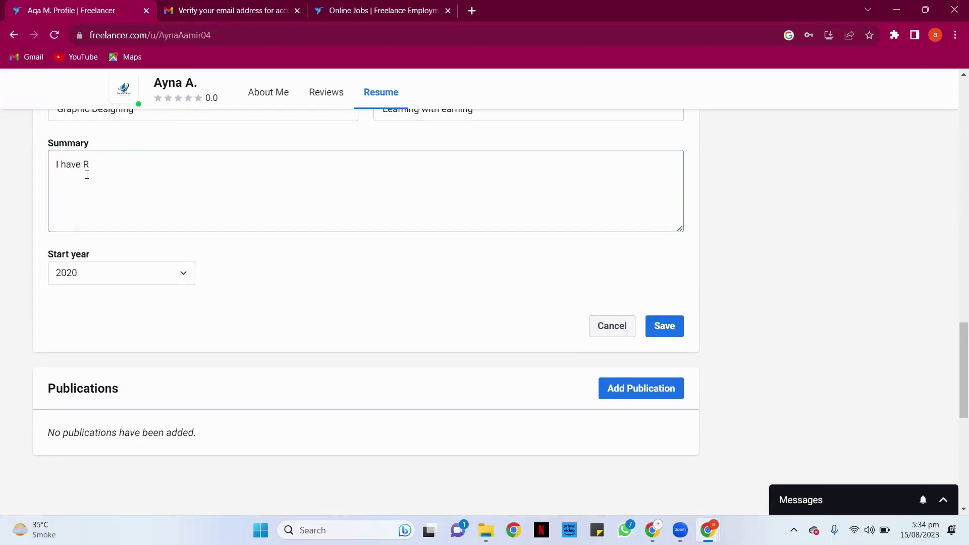
text(ecived)
key(BackSpace)
right_click(103, 159)
click(127, 169)
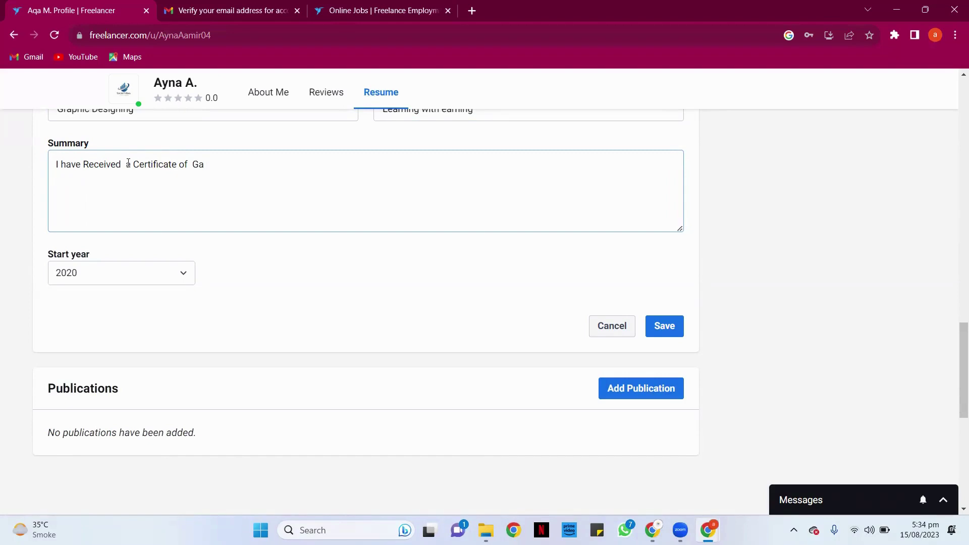
text(hic Designing.)
click(672, 327)
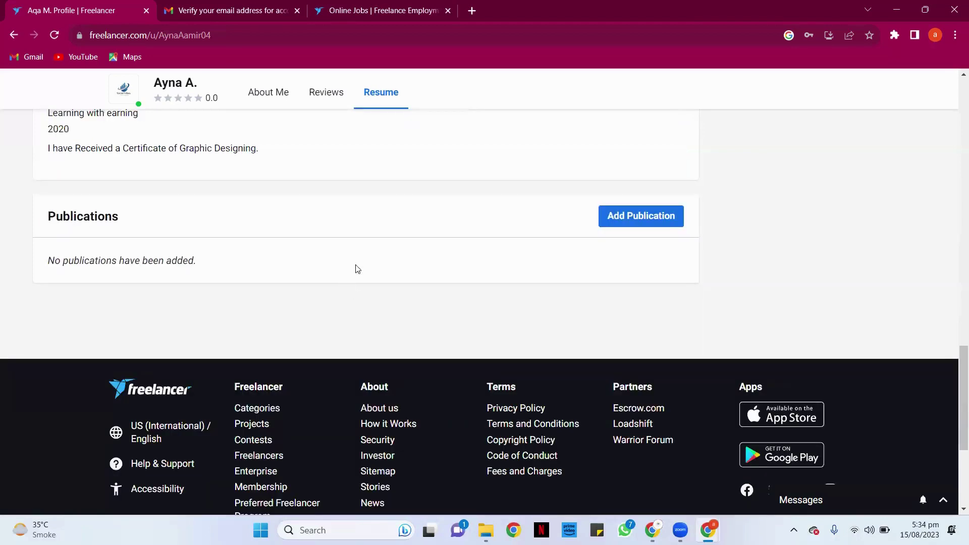
scroll(405, 305, up, 2)
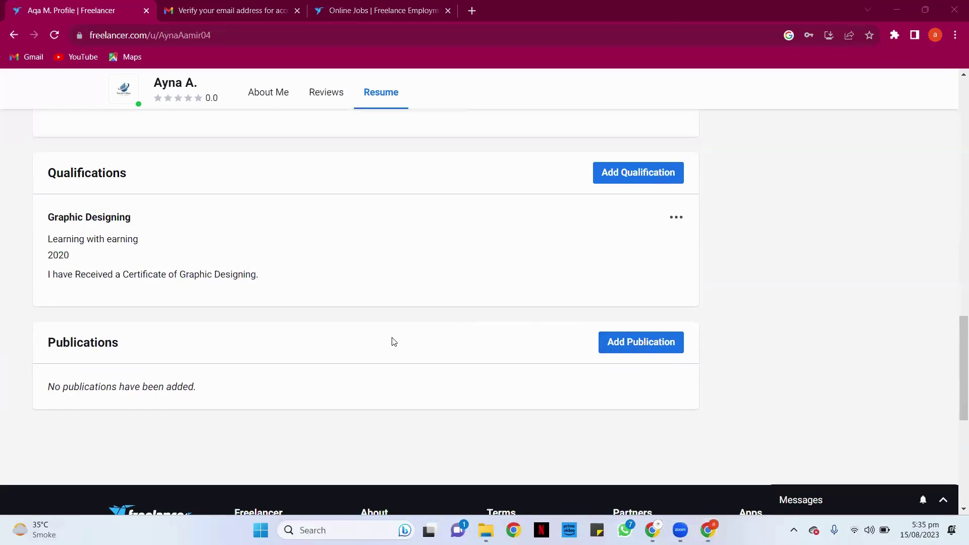
scroll(394, 342, up, 3)
scroll(390, 344, down, 9)
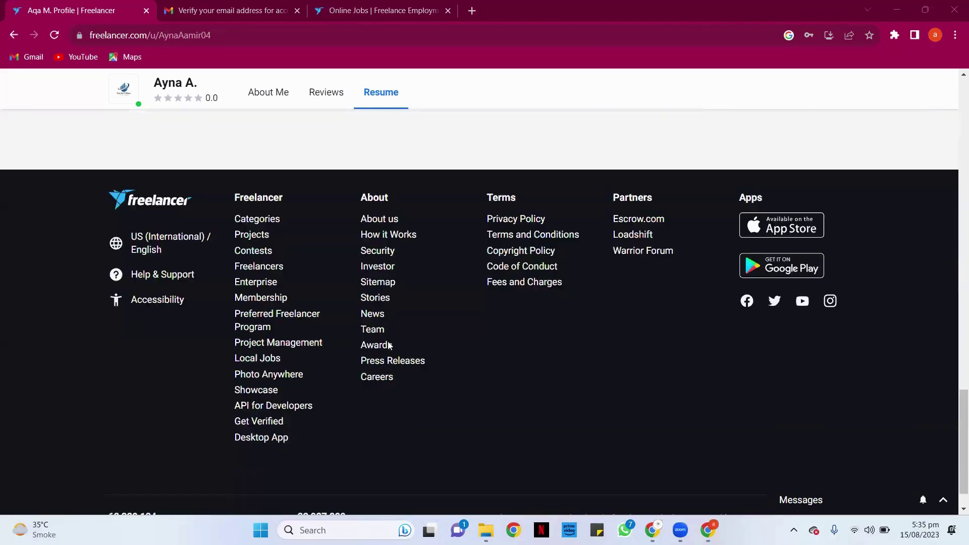
scroll(389, 344, up, 15)
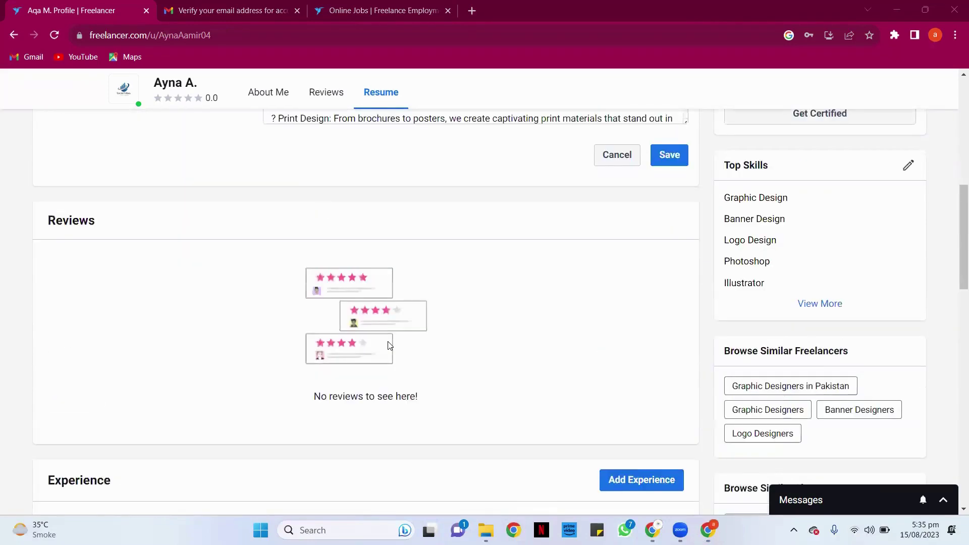
scroll(390, 345, up, 6)
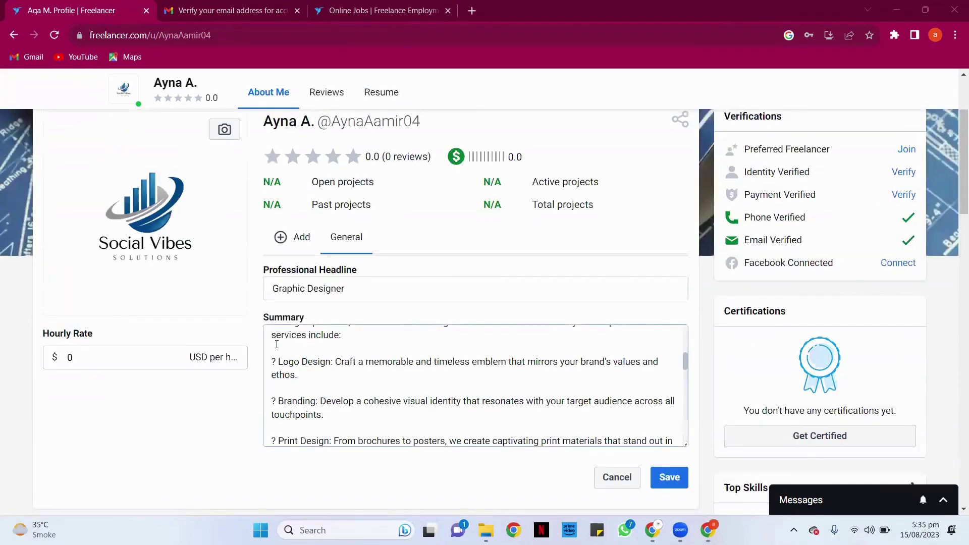
- Change the hourly rate from 0 to 15 USD and save the profile details
click(211, 358)
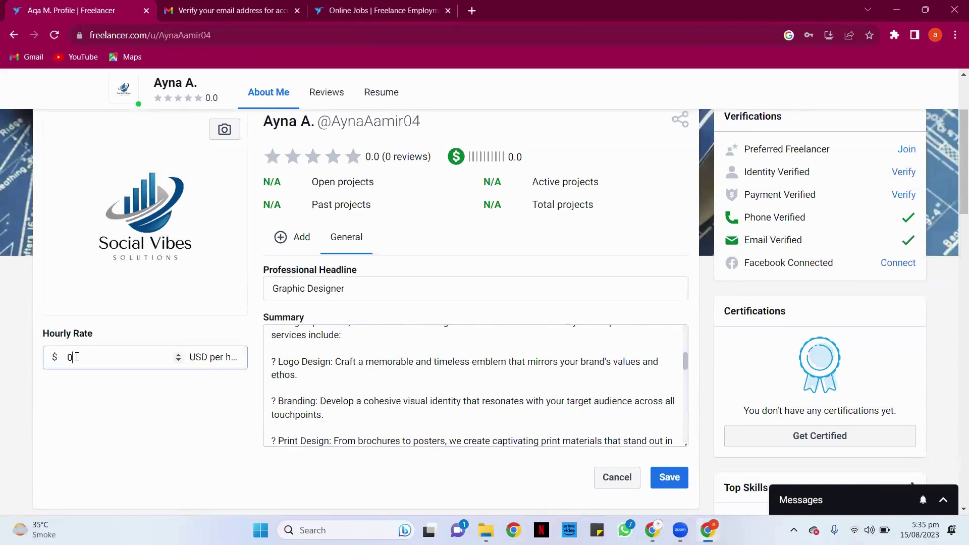
key(BackSpace)
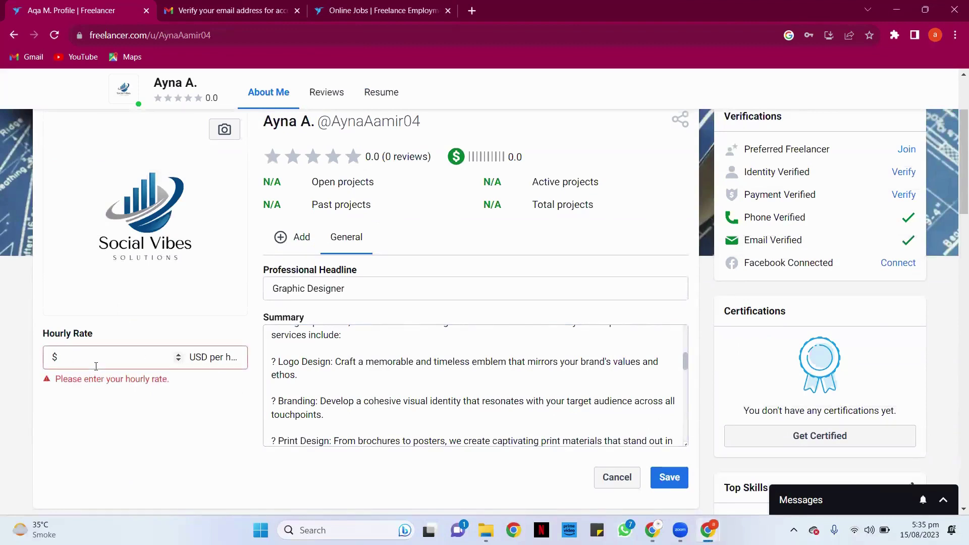
text(15)
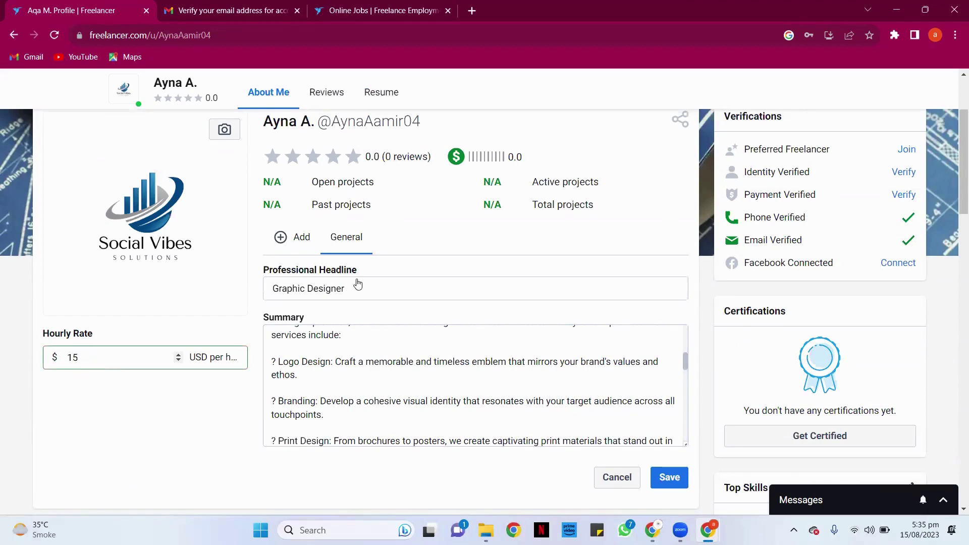
scroll(399, 271, up, 3)
scroll(400, 303, down, 3)
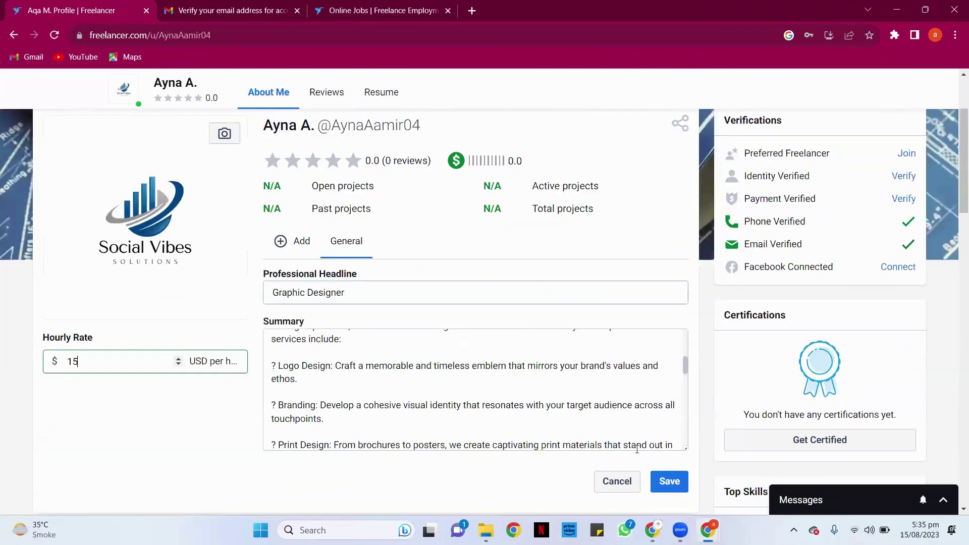
click(670, 478)
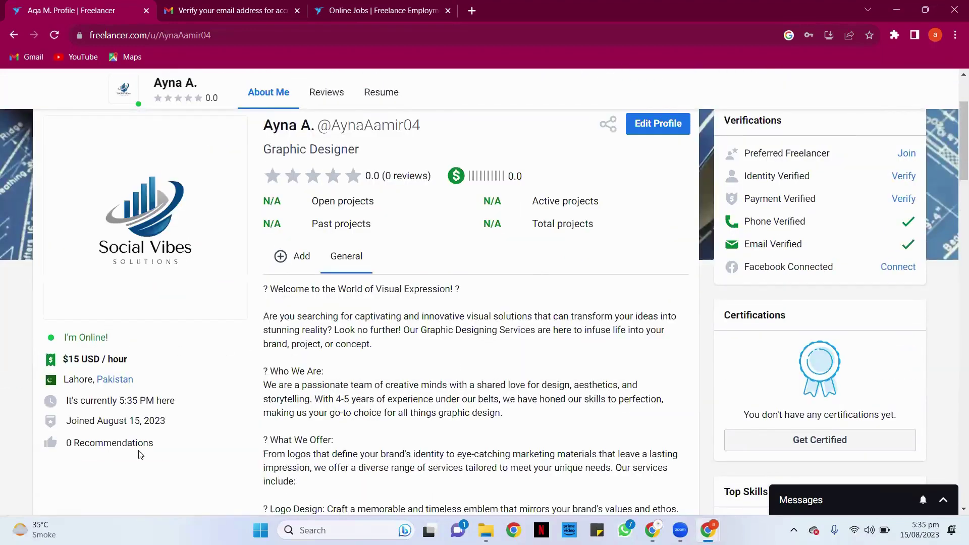
- Review the updated profile showing 15 USD per hour, then return to the dashboard
scroll(449, 435, down, 2)
scroll(564, 378, down, 10)
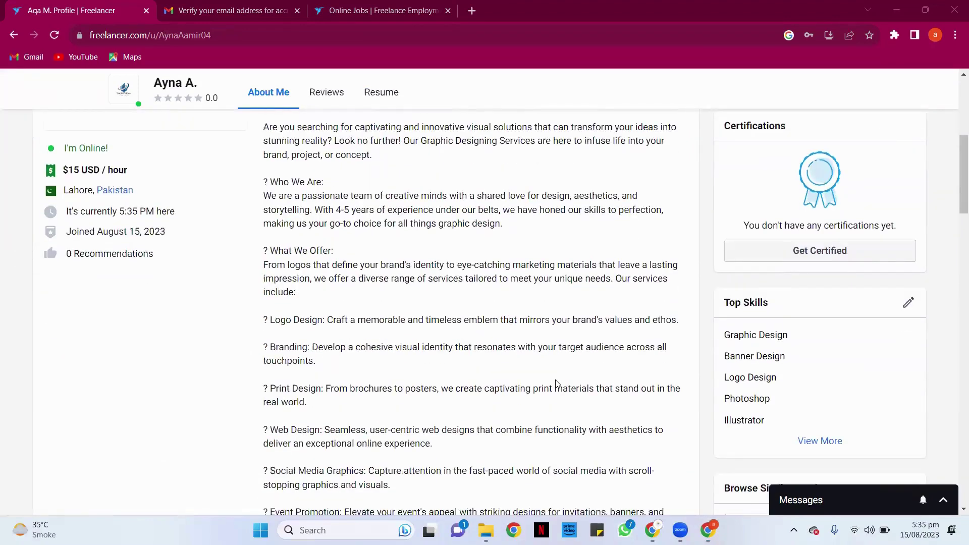
scroll(494, 406, down, 16)
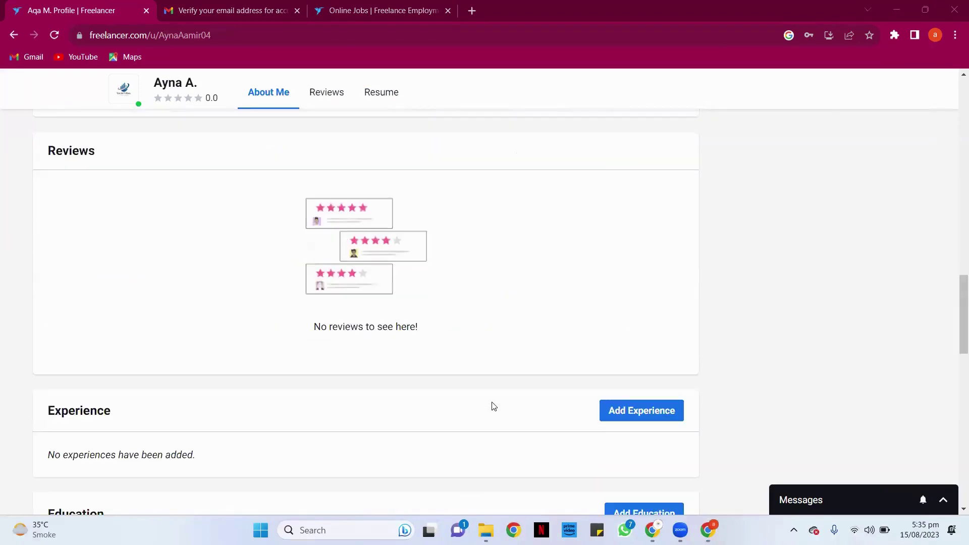
scroll(475, 367, up, 20)
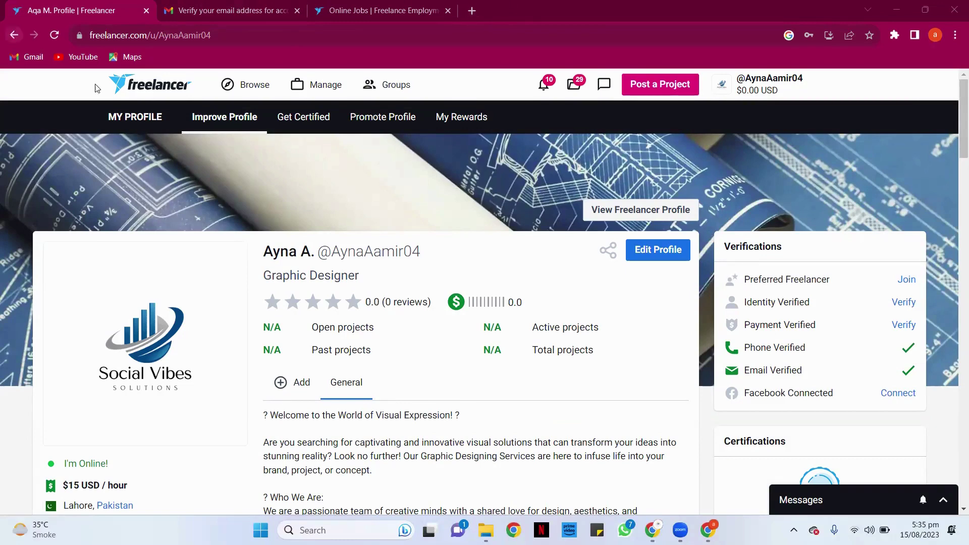
click(139, 90)
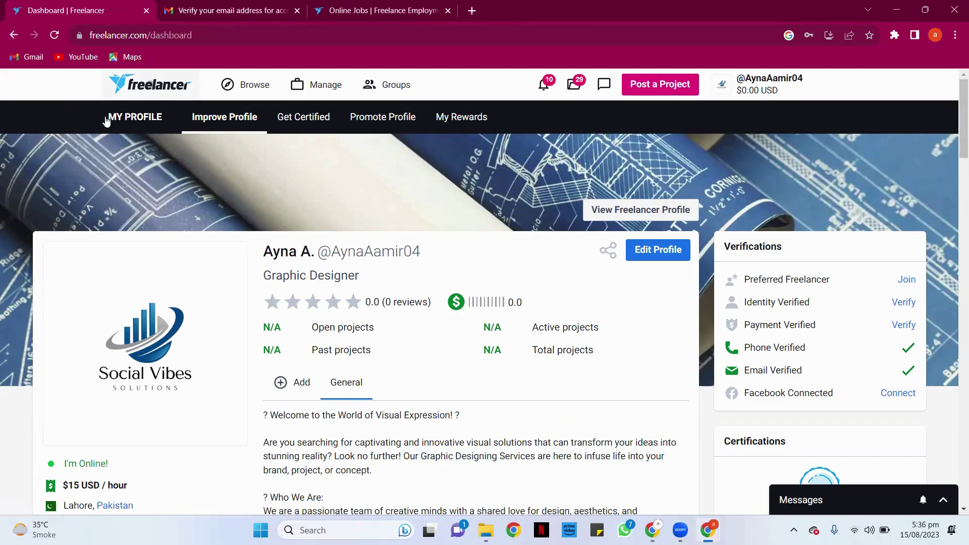
click(137, 81)
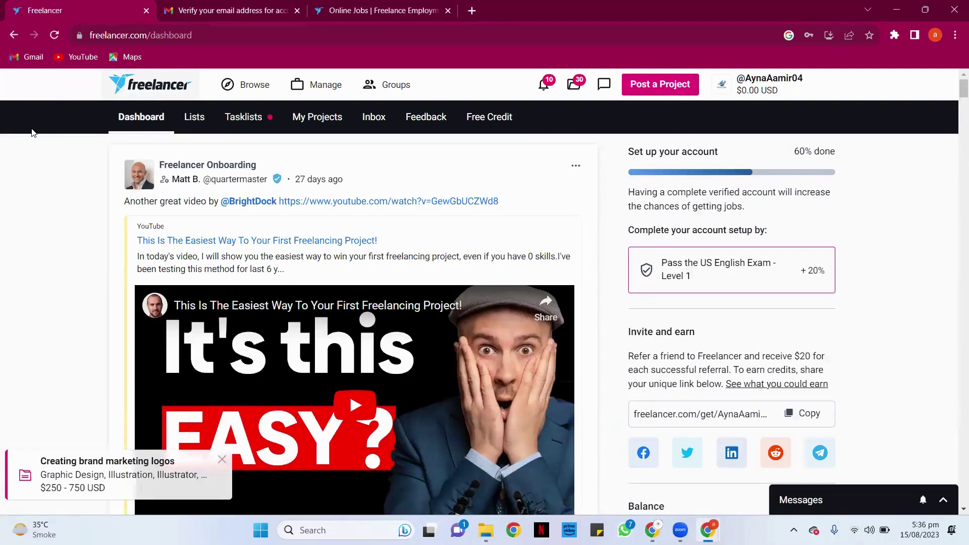
click(255, 85)
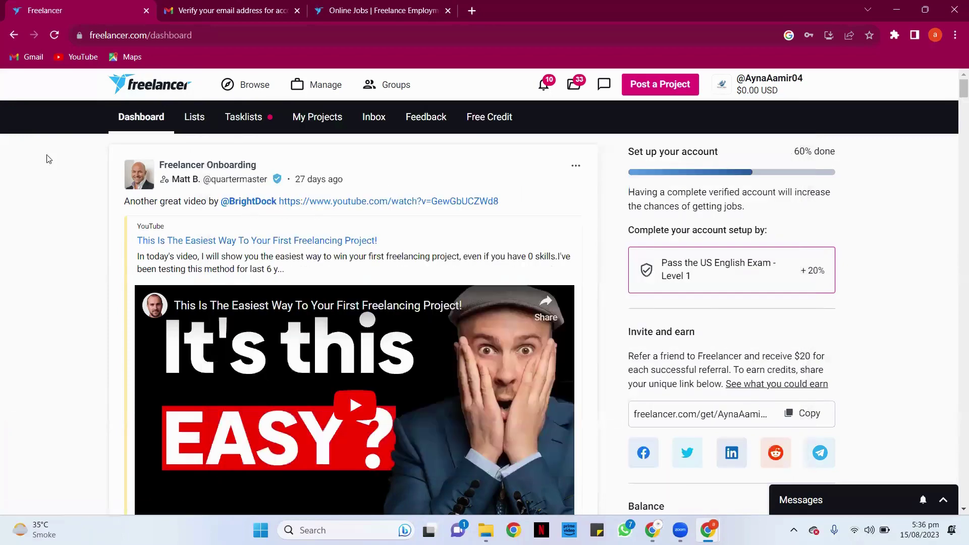
mouse_move(384, 90)
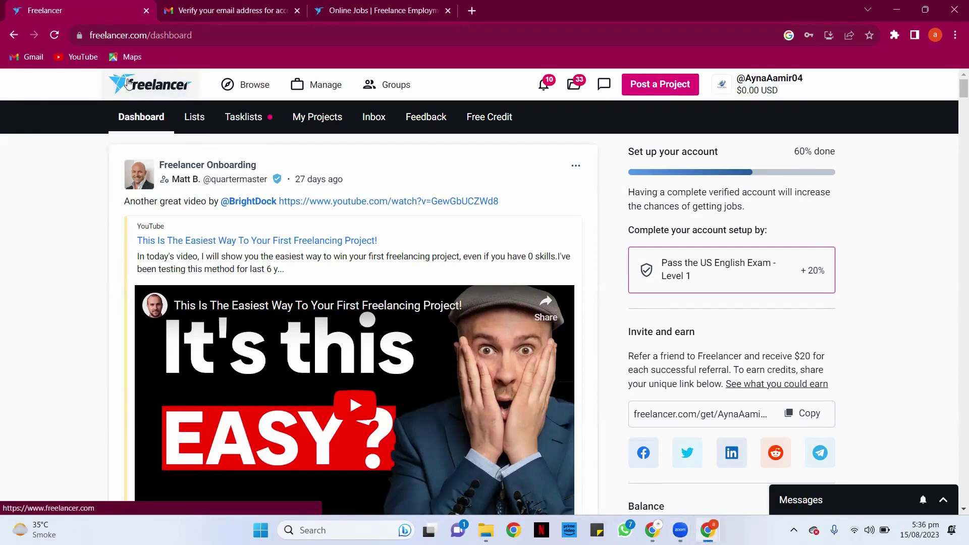
click(247, 85)
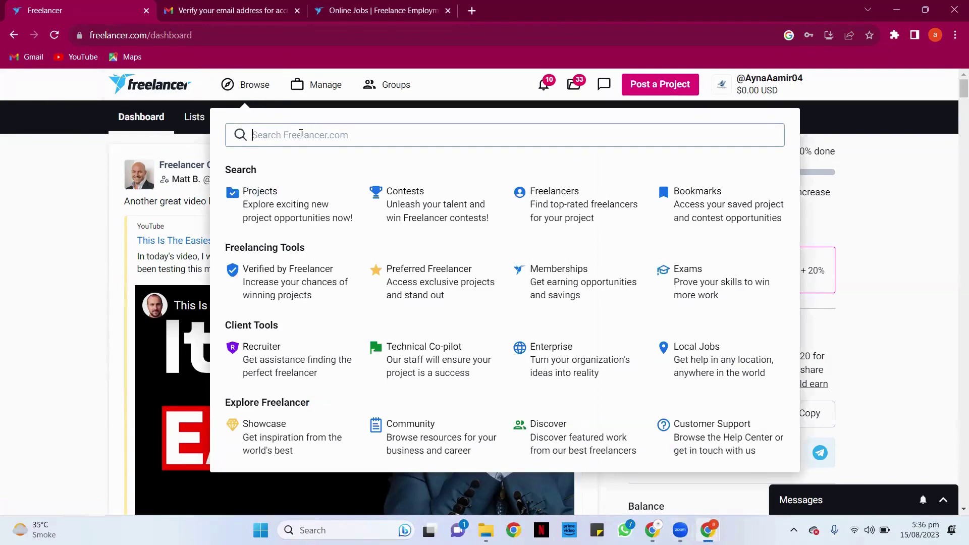
text(logo)
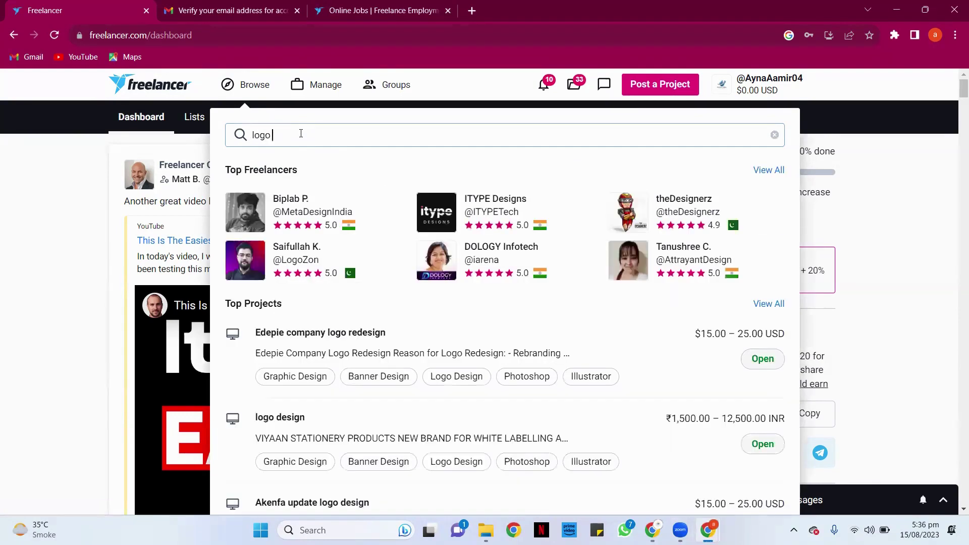
text( design)
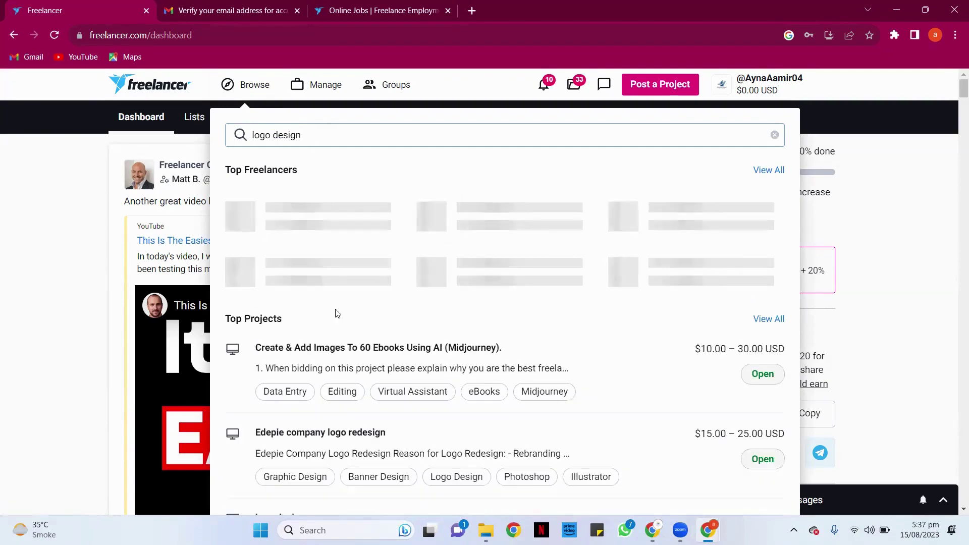
key(Escape)
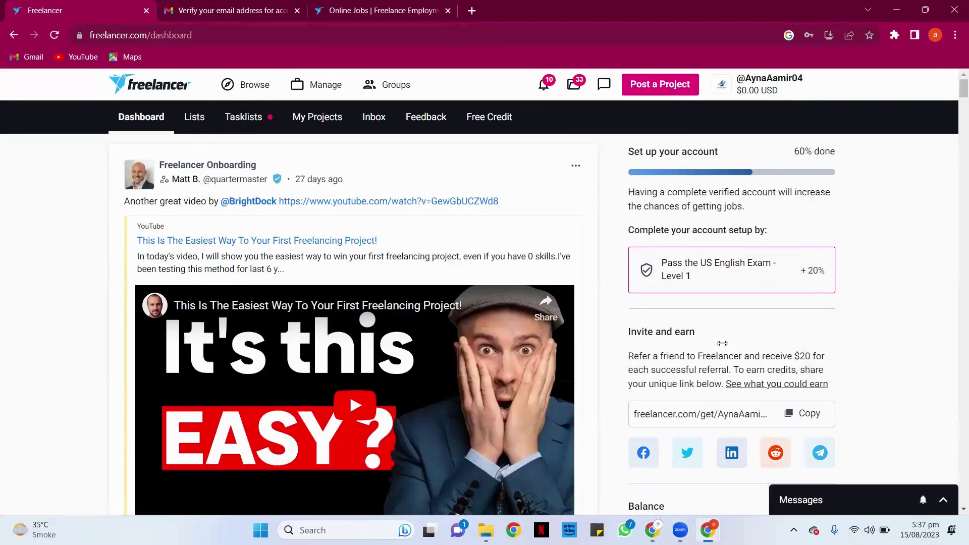
scroll(799, 300, down, 10)
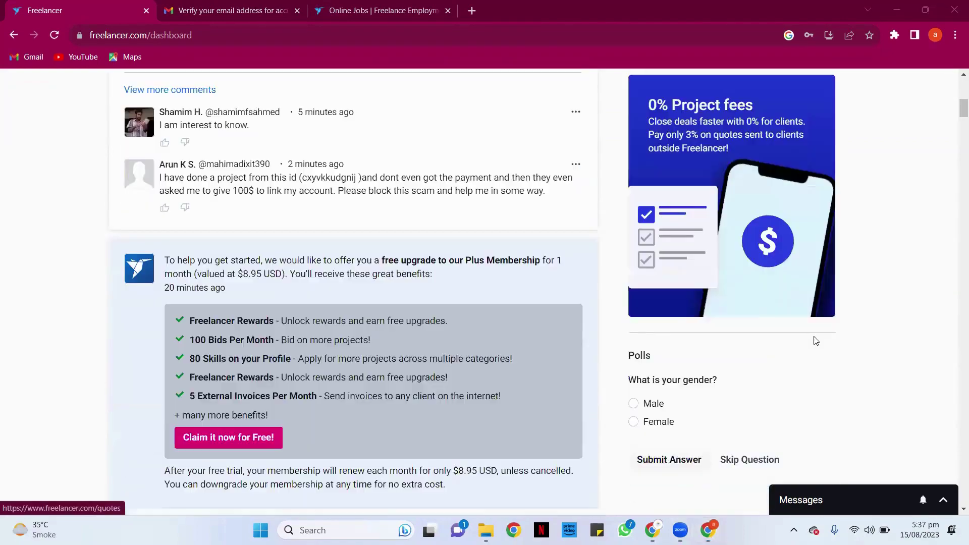
scroll(808, 330, down, 5)
scroll(823, 326, up, 15)
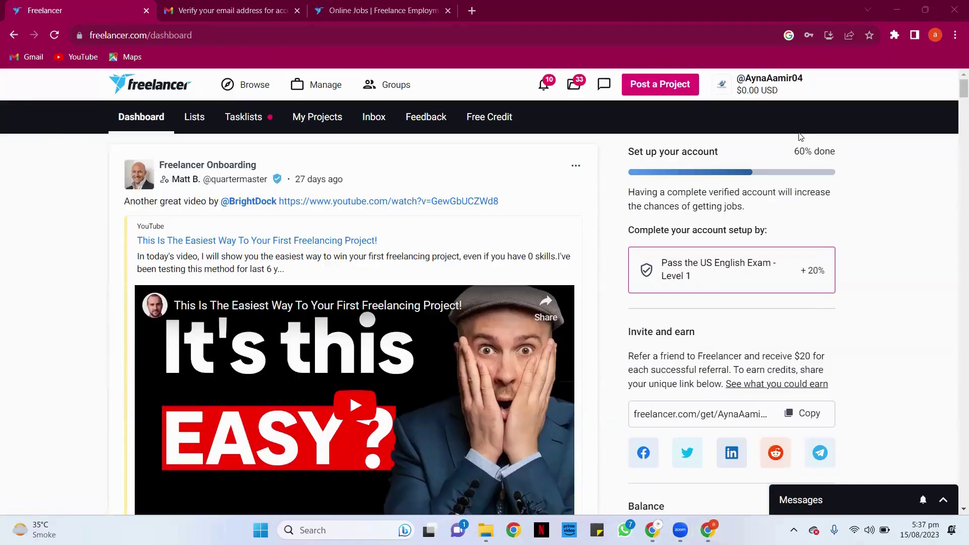
click(766, 85)
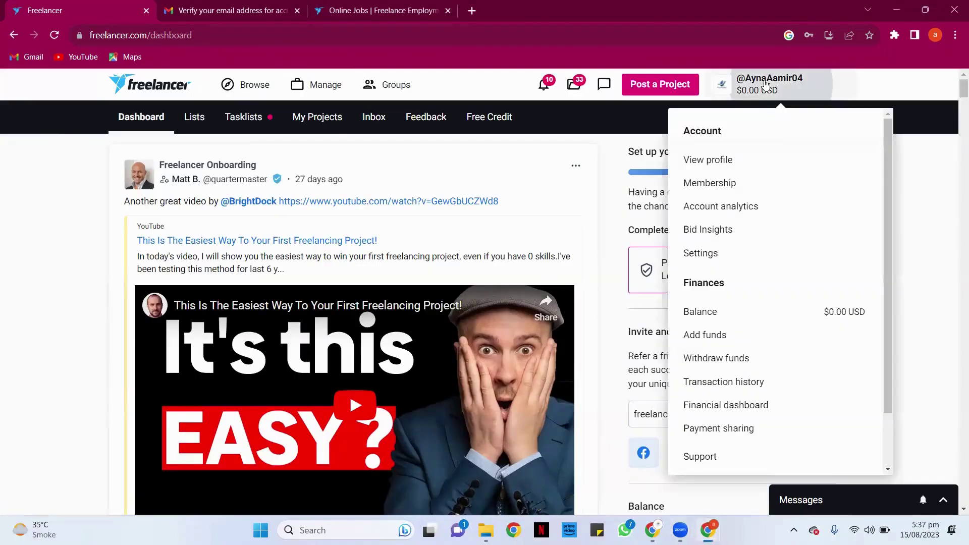
click(722, 160)
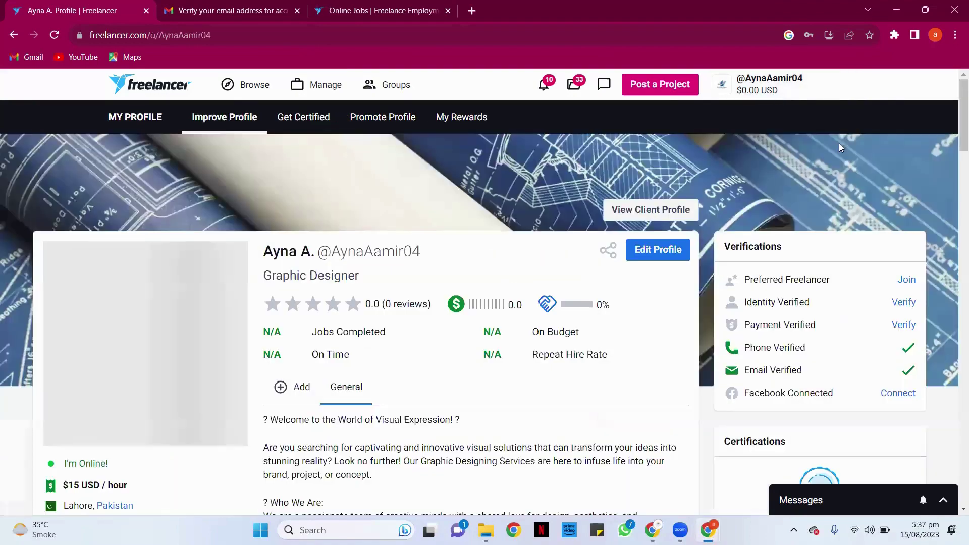
scroll(692, 186, down, 8)
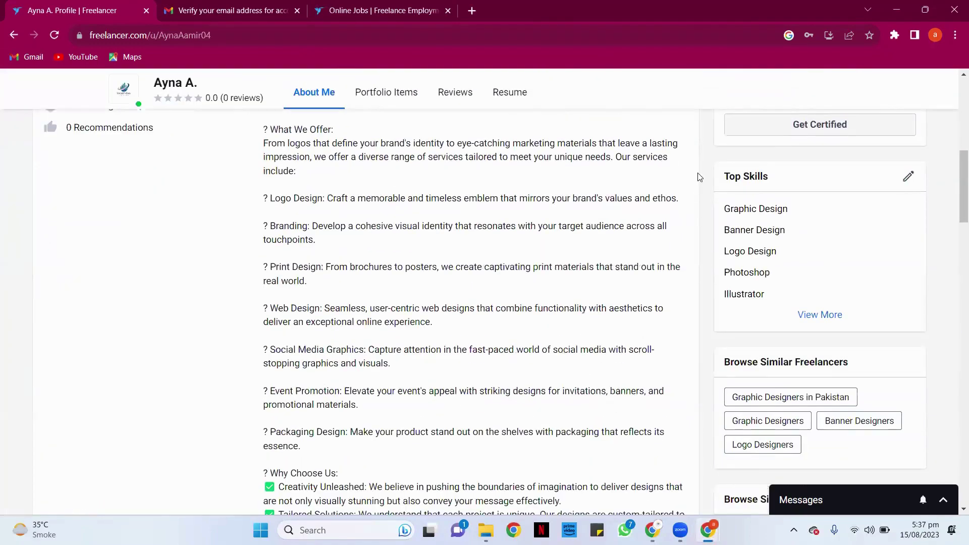
scroll(701, 177, up, 1)
scroll(701, 177, down, 8)
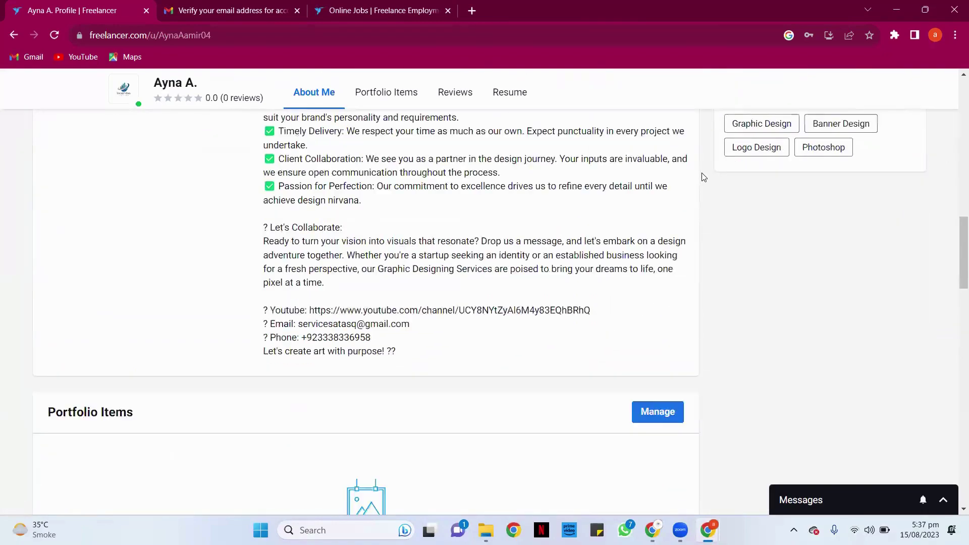
scroll(703, 178, down, 4)
scroll(707, 187, up, 18)
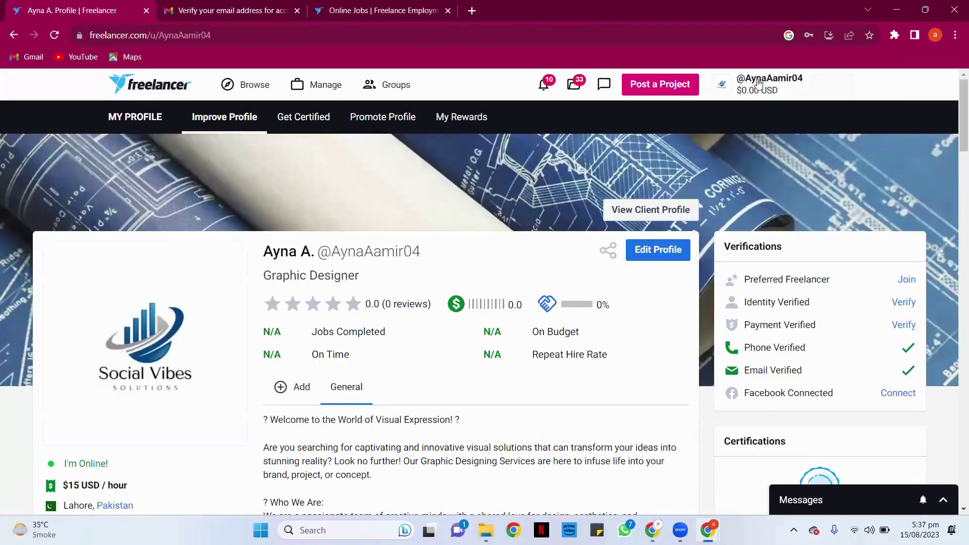
click(759, 84)
click(722, 223)
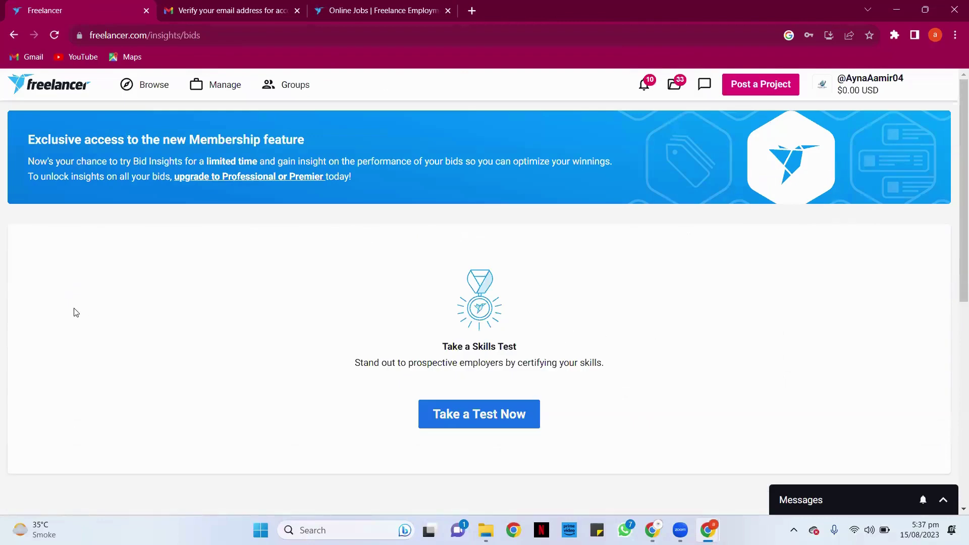
scroll(436, 314, down, 5)
scroll(432, 309, up, 5)
click(69, 86)
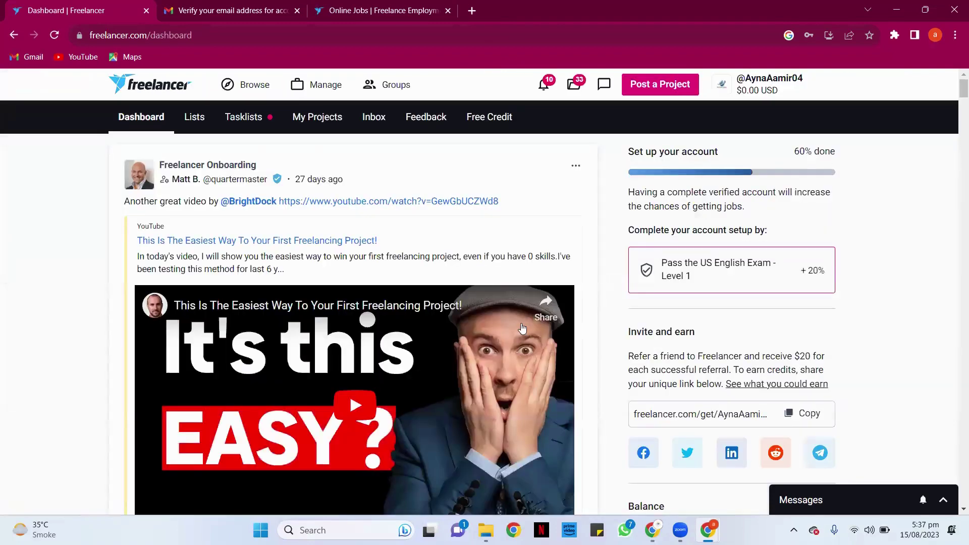
scroll(678, 347, down, 3)
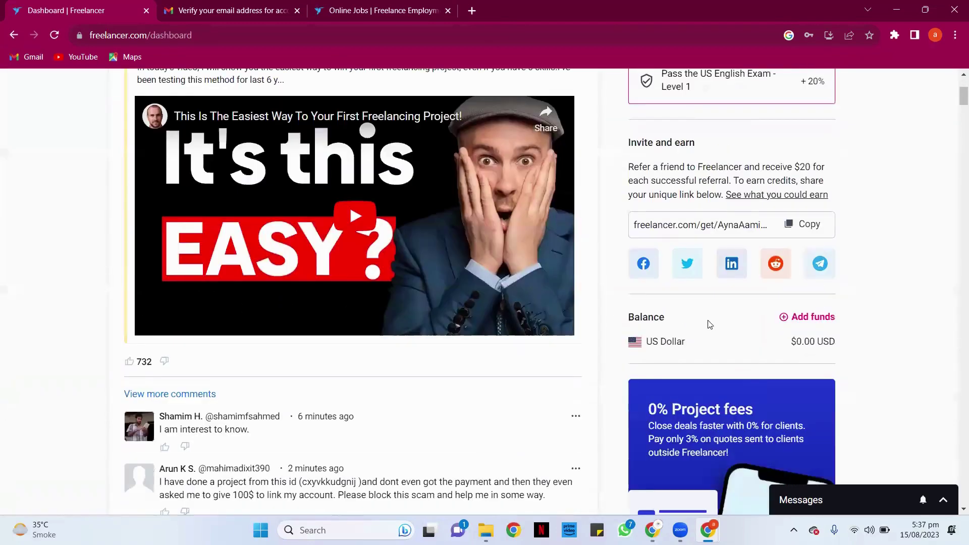
scroll(799, 352, down, 5)
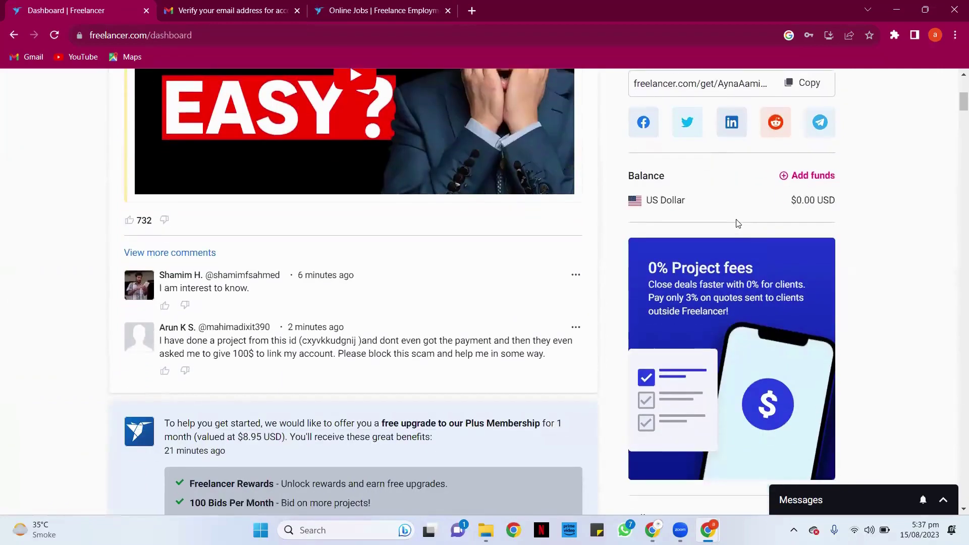
scroll(767, 230, down, 7)
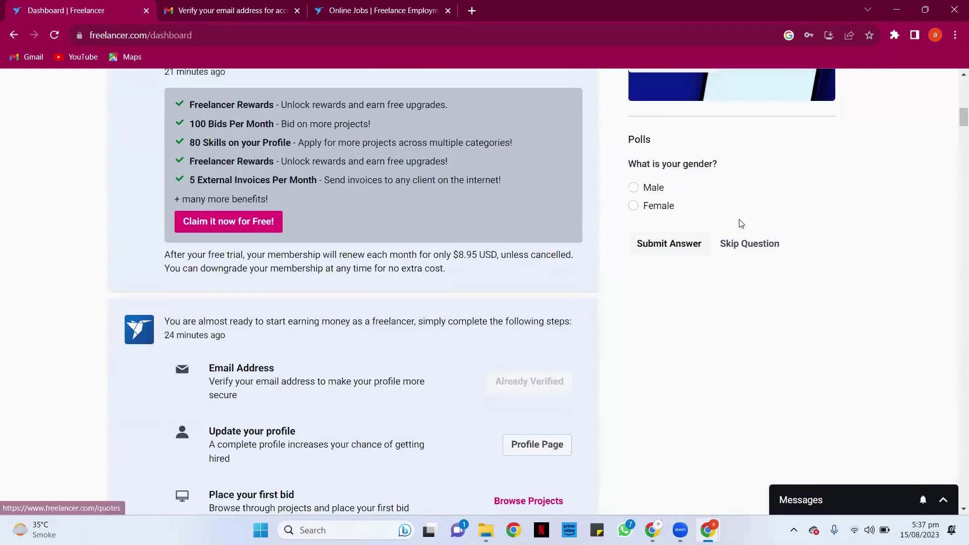
scroll(746, 229, down, 3)
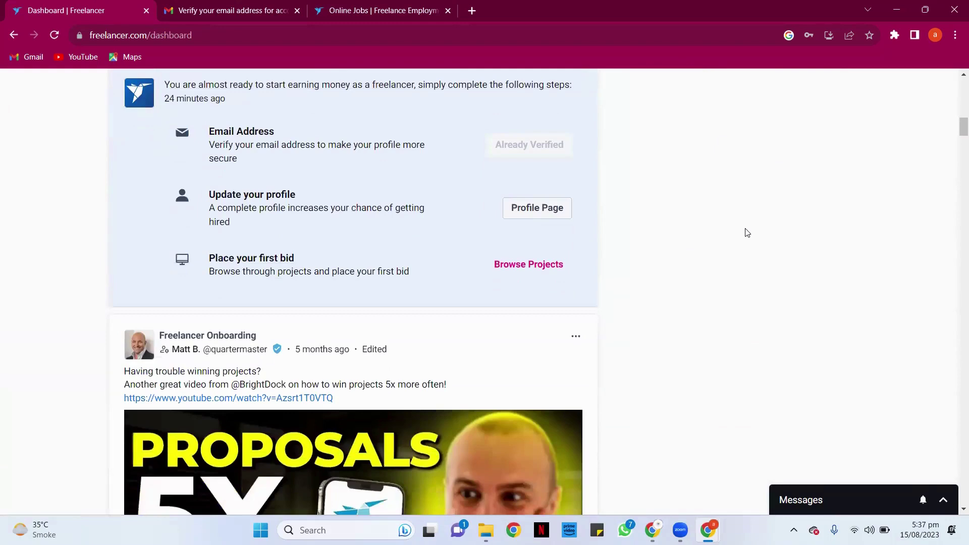
scroll(746, 232, down, 1)
scroll(744, 232, up, 1)
click(550, 213)
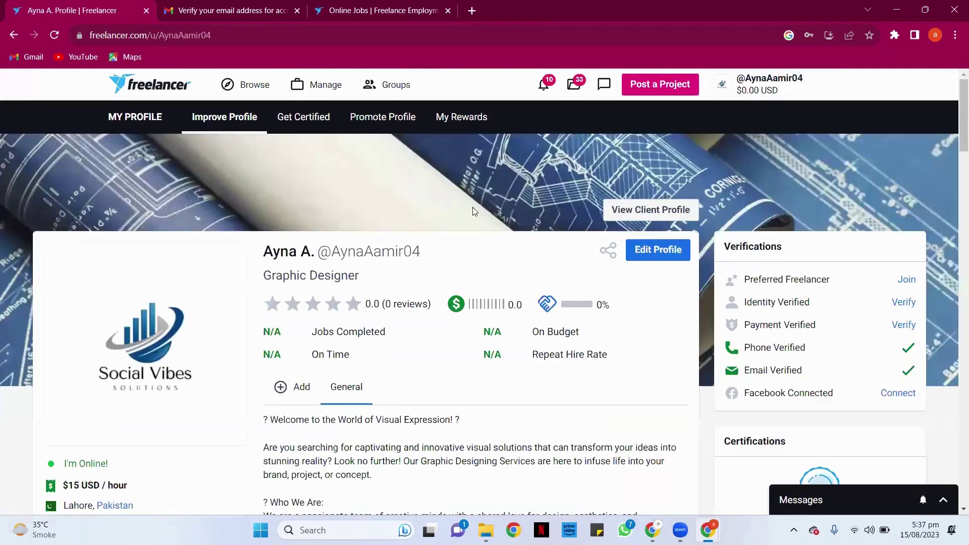
scroll(487, 215, down, 15)
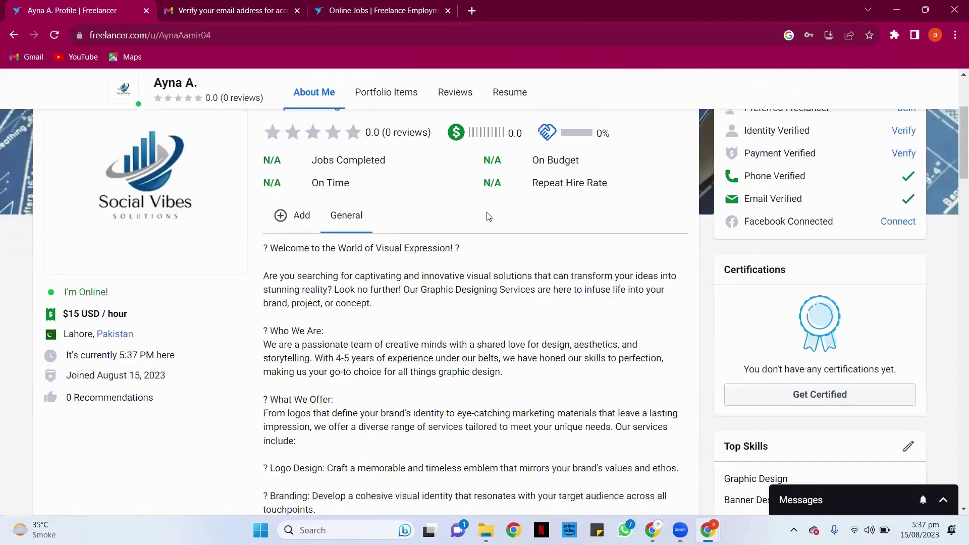
scroll(486, 224, up, 10)
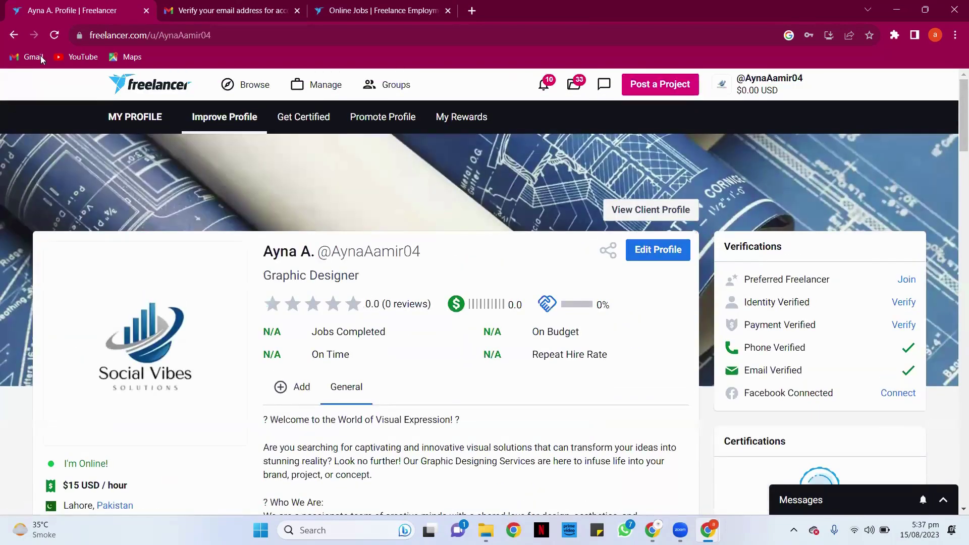
click(159, 83)
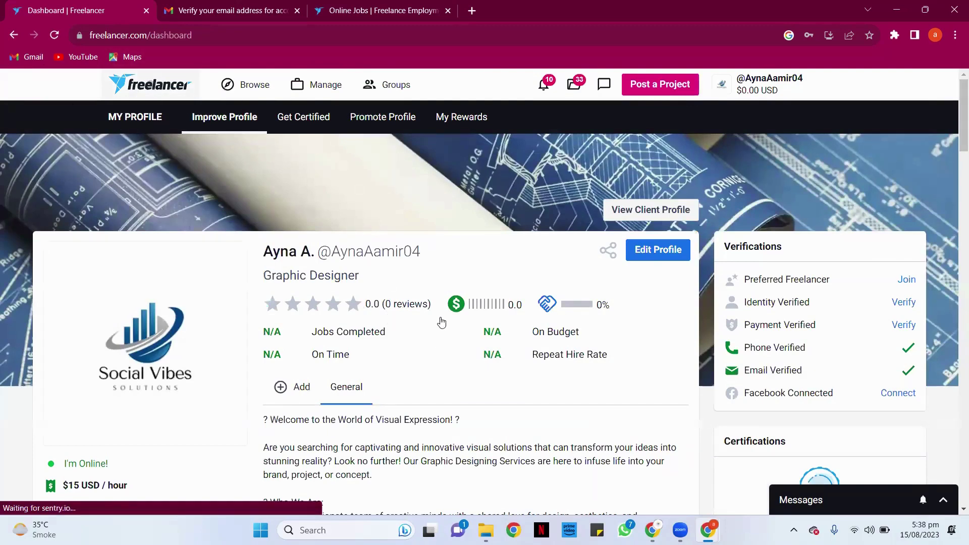
scroll(515, 388, down, 5)
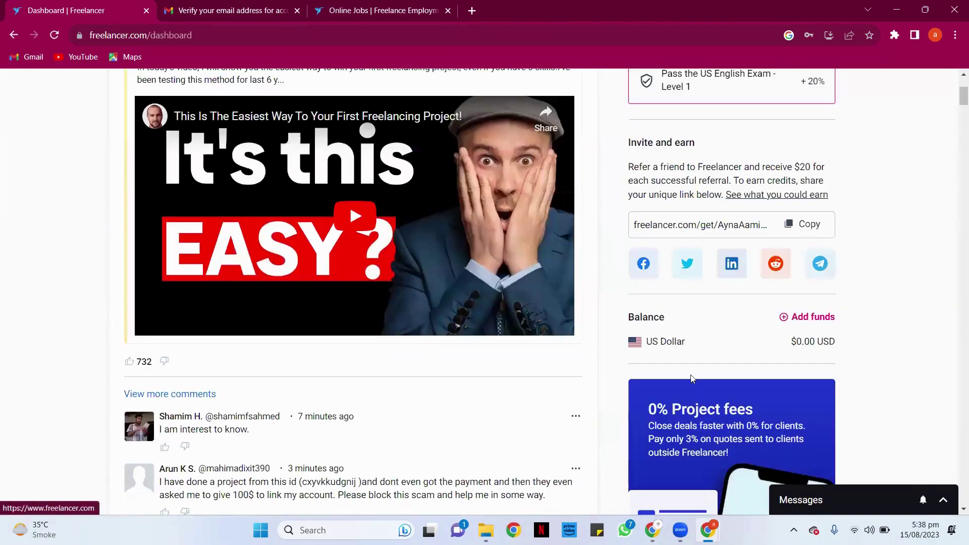
scroll(508, 343, down, 5)
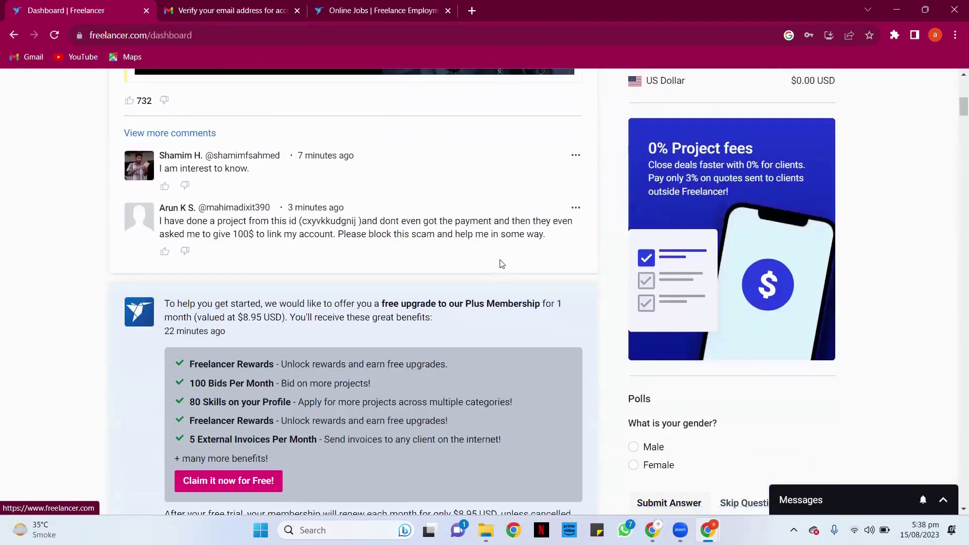
scroll(502, 264, down, 5)
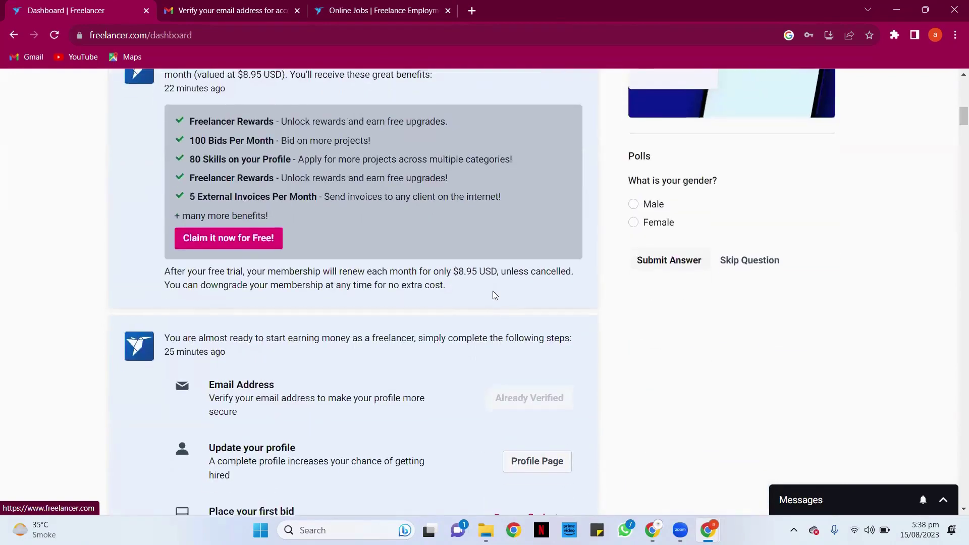
scroll(494, 297, up, 10)
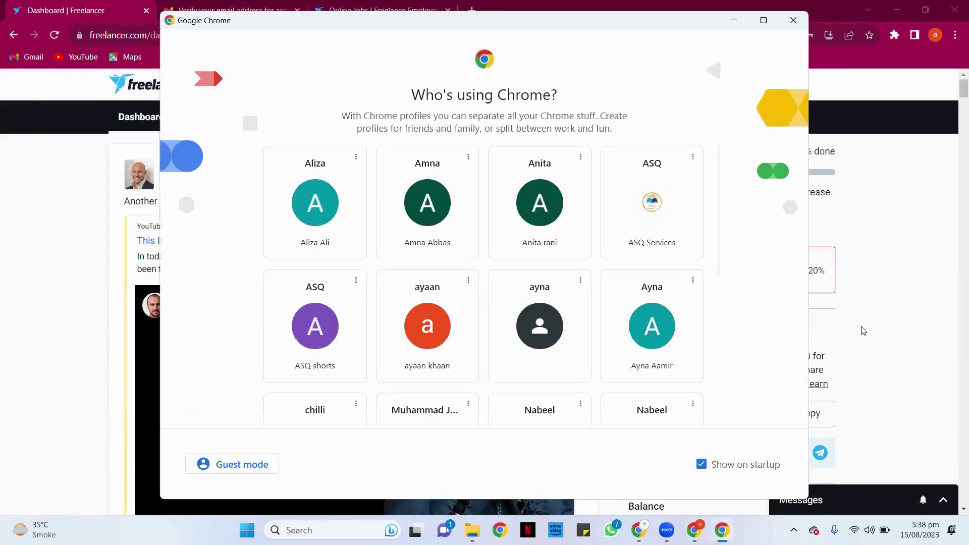
- Close the blank Chrome window and relaunch Chrome under a different saved profile
scroll(651, 316, down, 5)
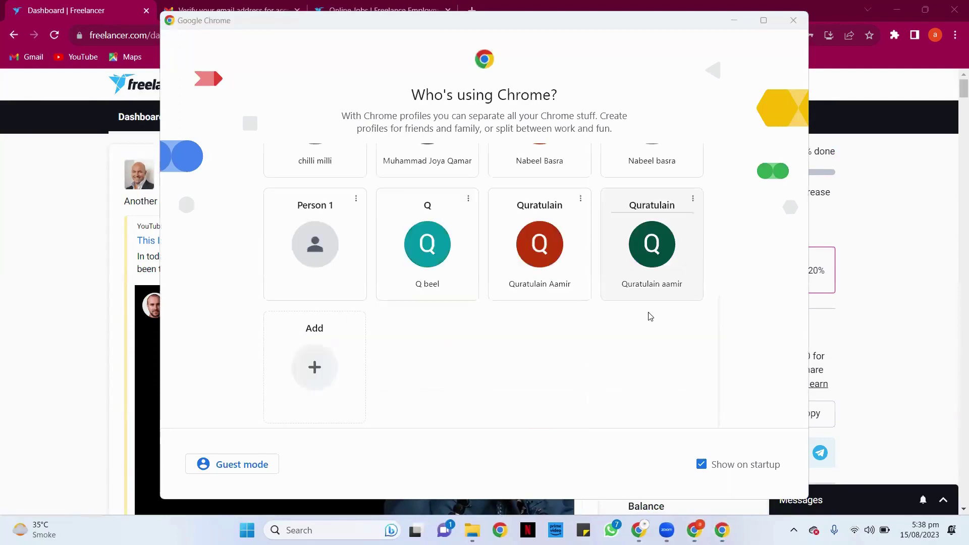
click(434, 271)
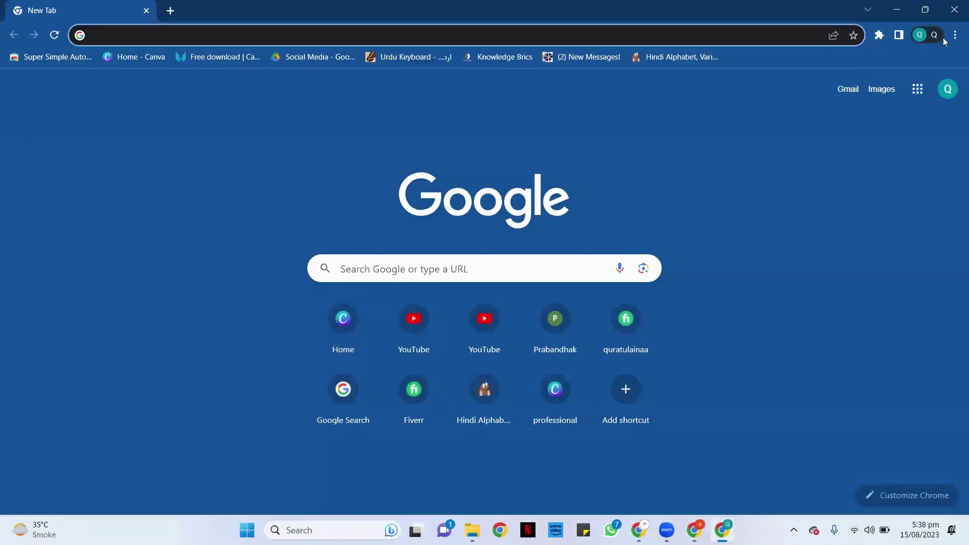
click(954, 8)
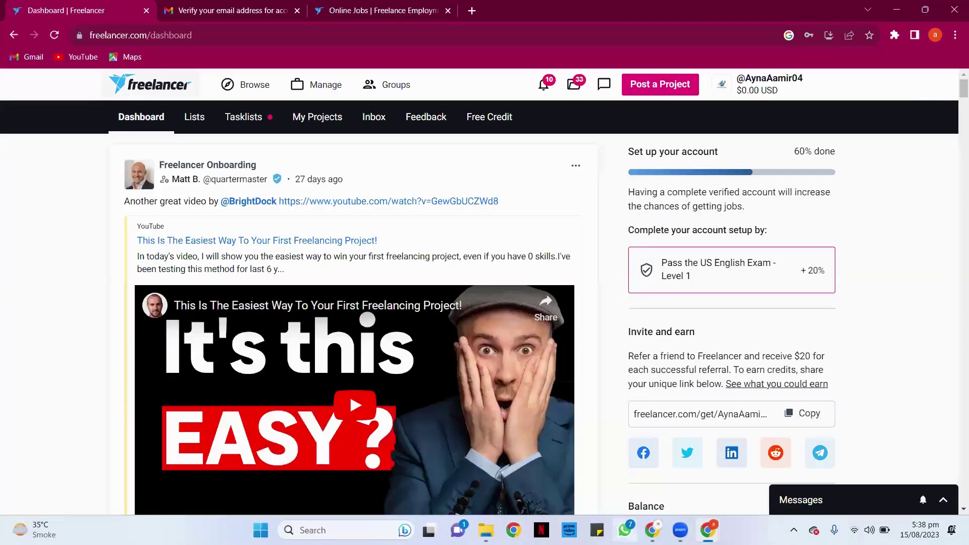
click(518, 530)
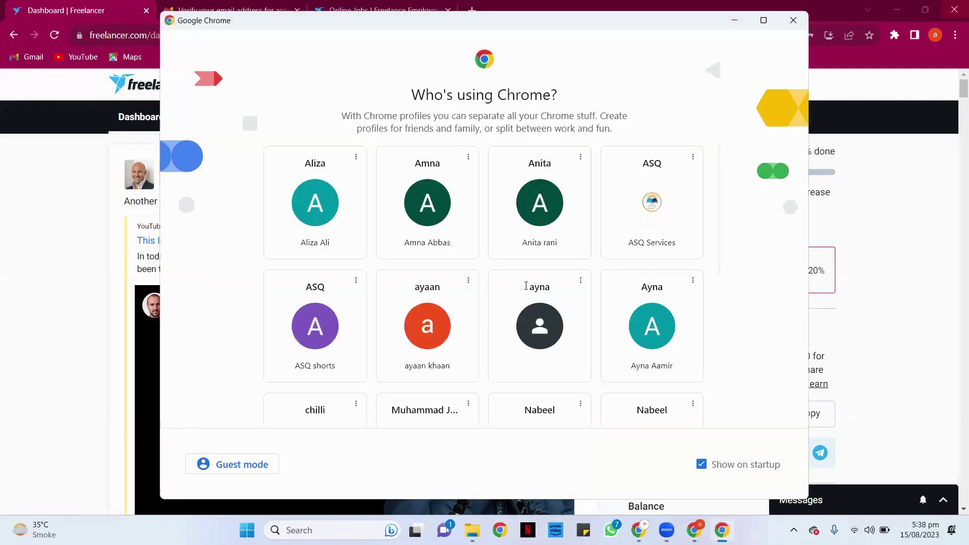
scroll(586, 316, down, 6)
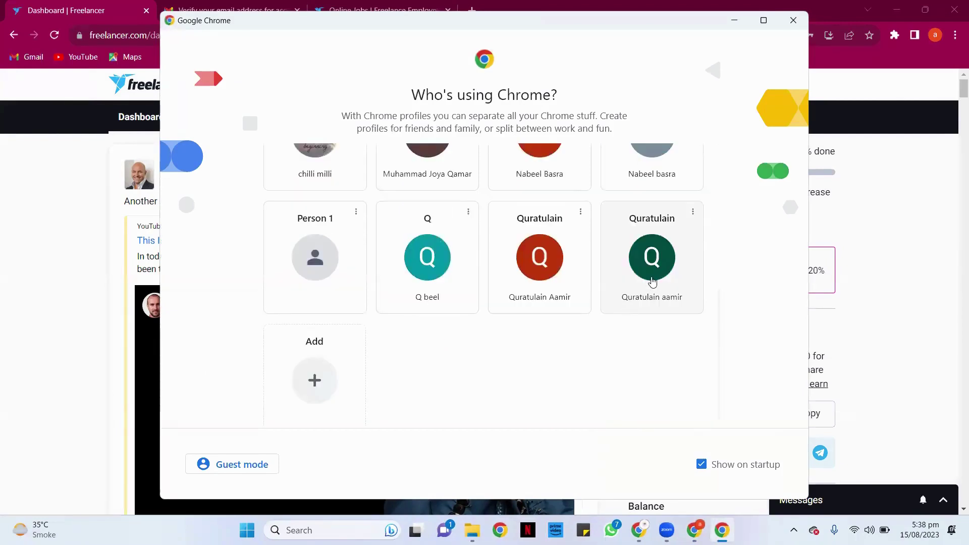
click(652, 281)
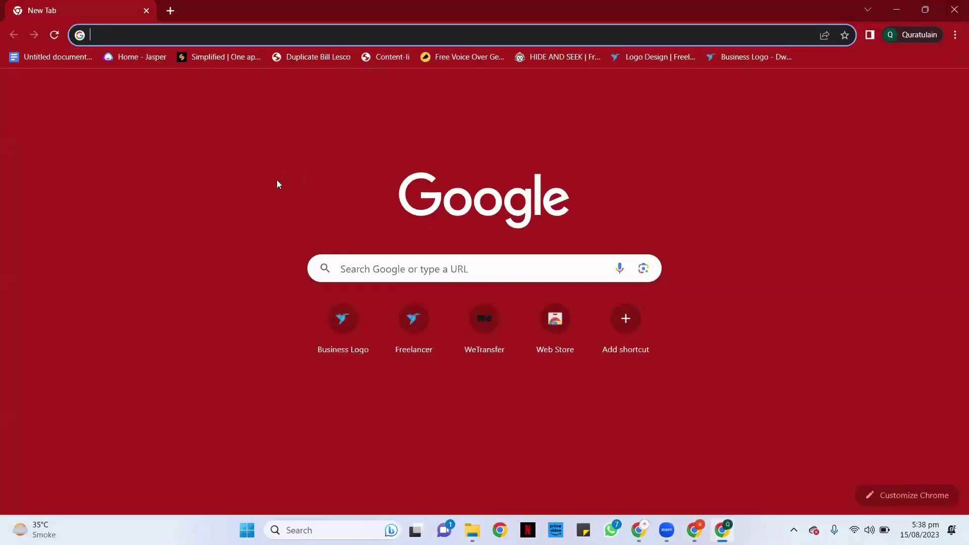
click(102, 36)
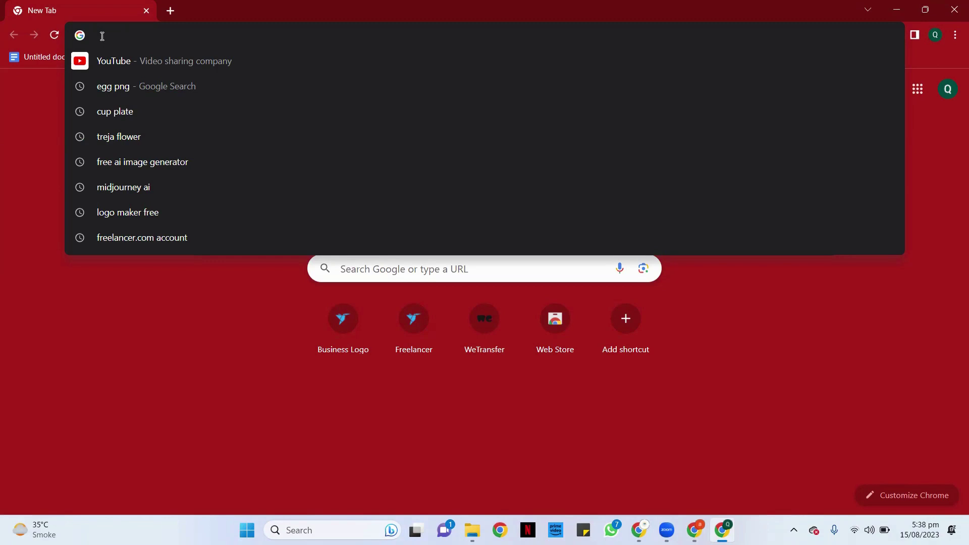
- Load Freelancer's linked-accounts page via 'fr' and pass the linked accounts, name, headline and location steps
text(fr)
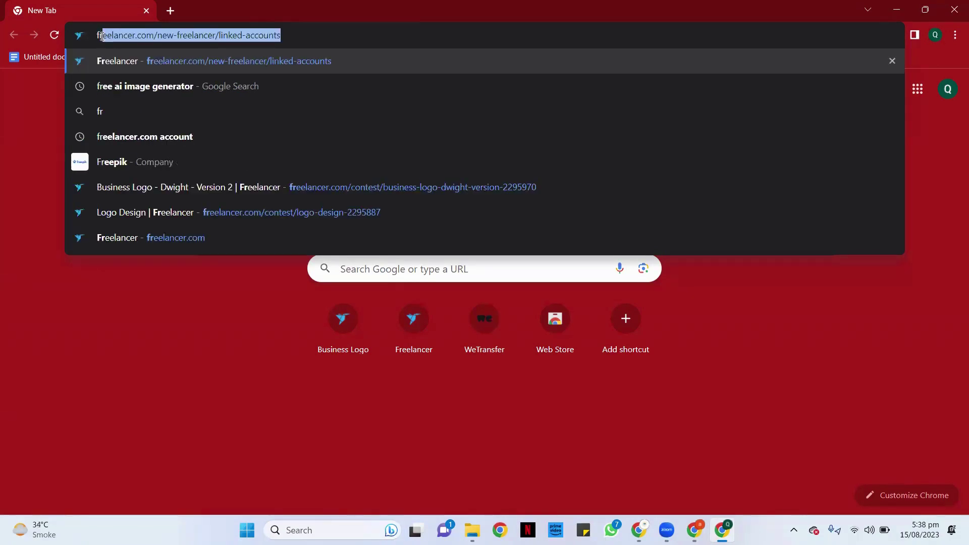
key(Return)
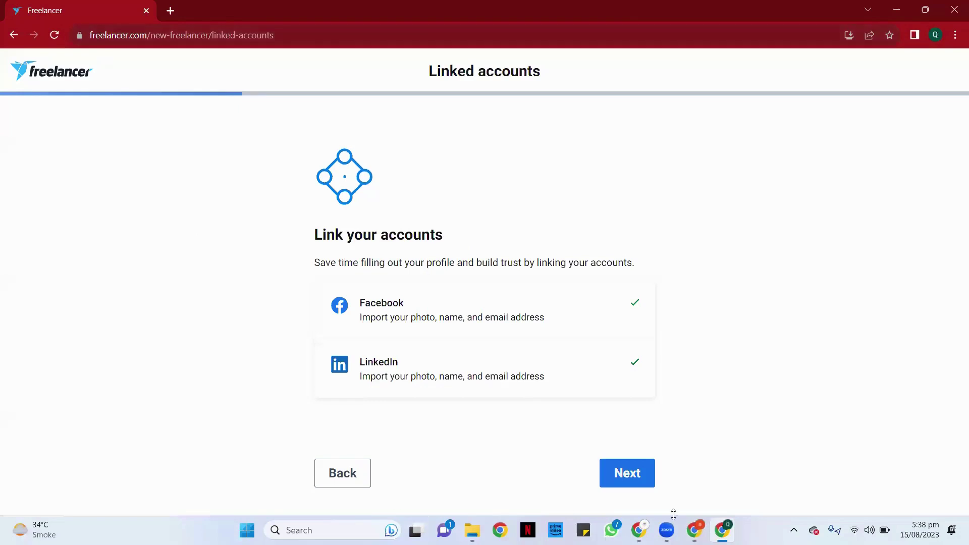
click(647, 476)
scroll(636, 336, down, 1)
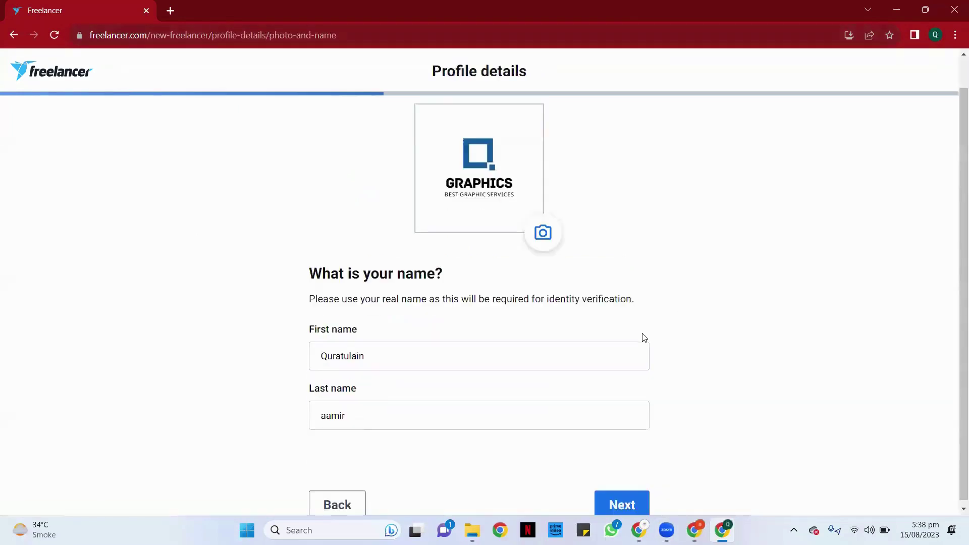
click(641, 501)
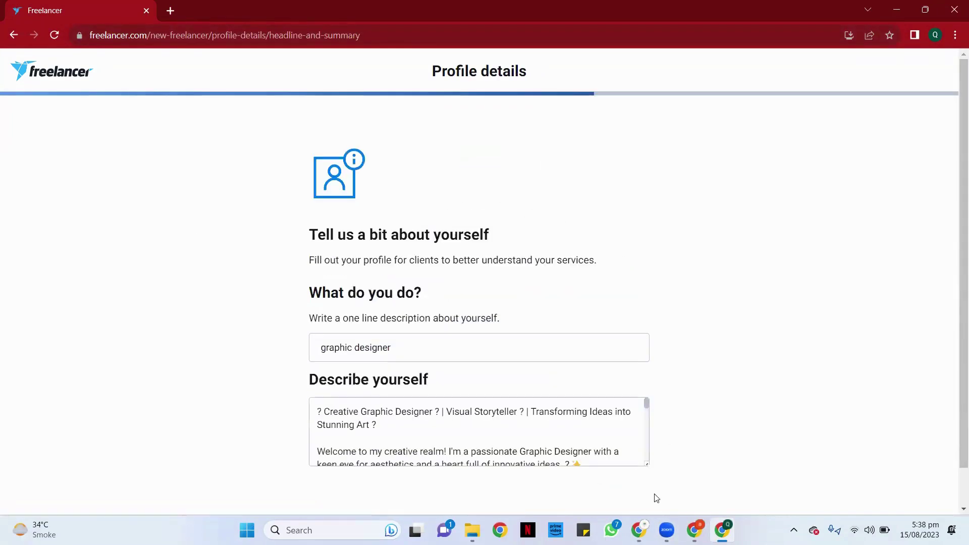
scroll(685, 439, down, 1)
click(622, 500)
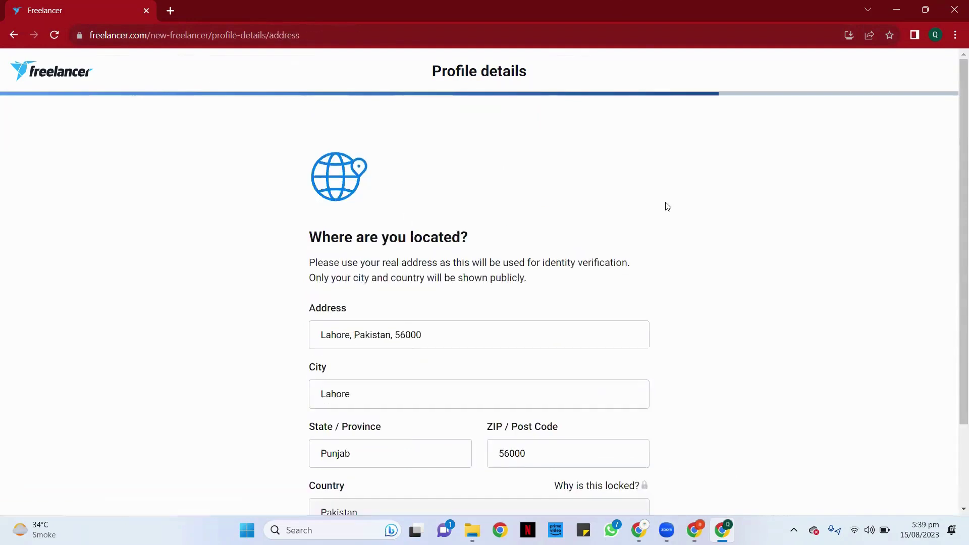
scroll(702, 439, down, 2)
click(643, 505)
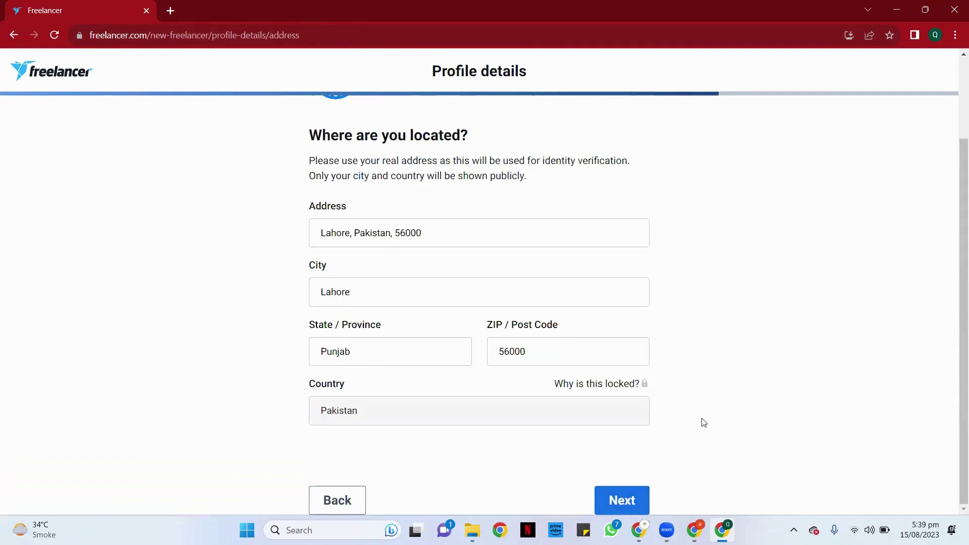
scroll(747, 374, down, 3)
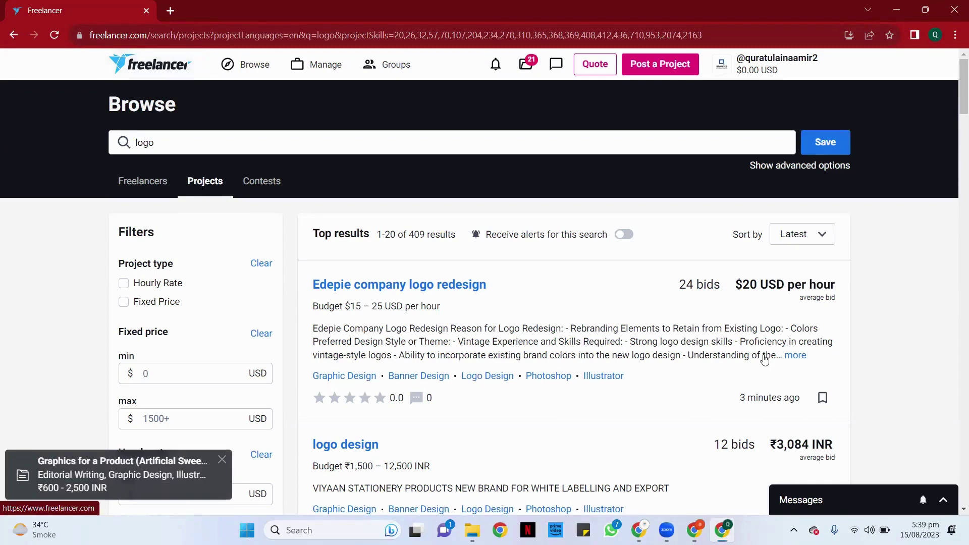
- Go back to the Freelancer dashboard and review its feed: setup 70% done, 6 of 6 bids left
click(146, 106)
click(143, 74)
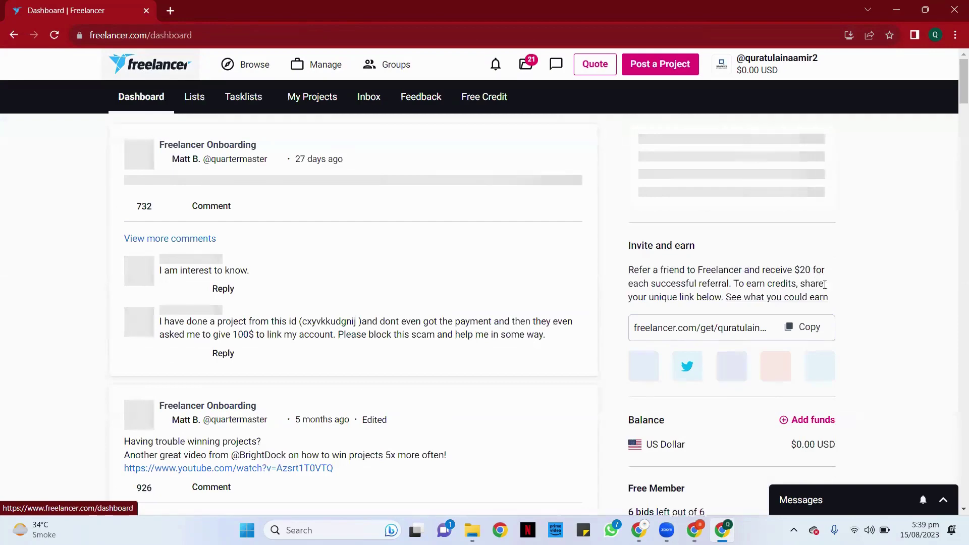
scroll(808, 311, down, 2)
scroll(823, 305, down, 2)
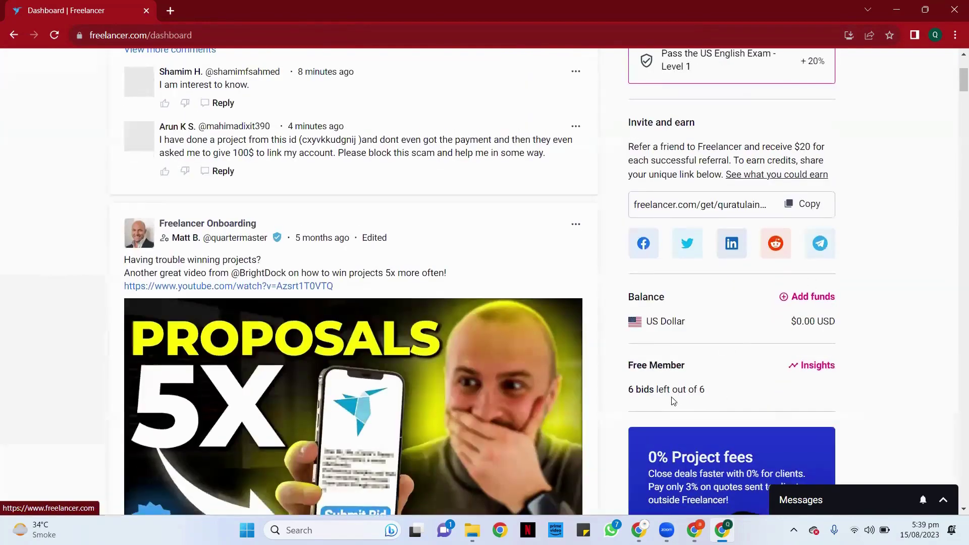
scroll(656, 399, down, 5)
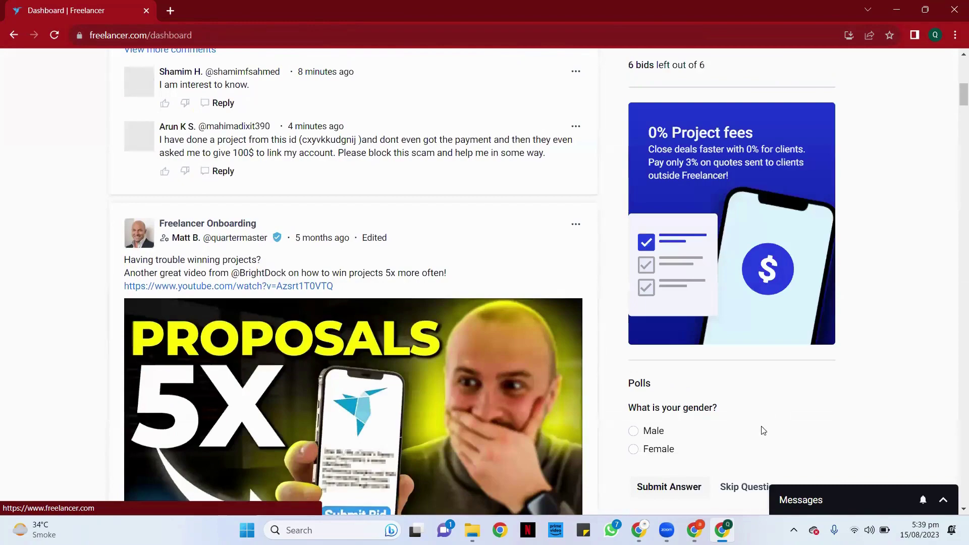
scroll(736, 415, down, 3)
scroll(729, 410, up, 10)
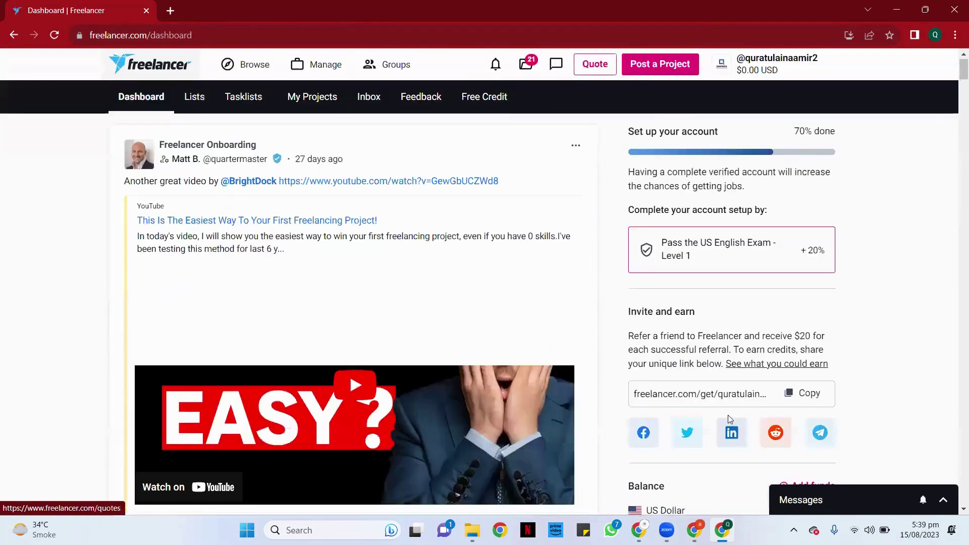
scroll(728, 415, down, 5)
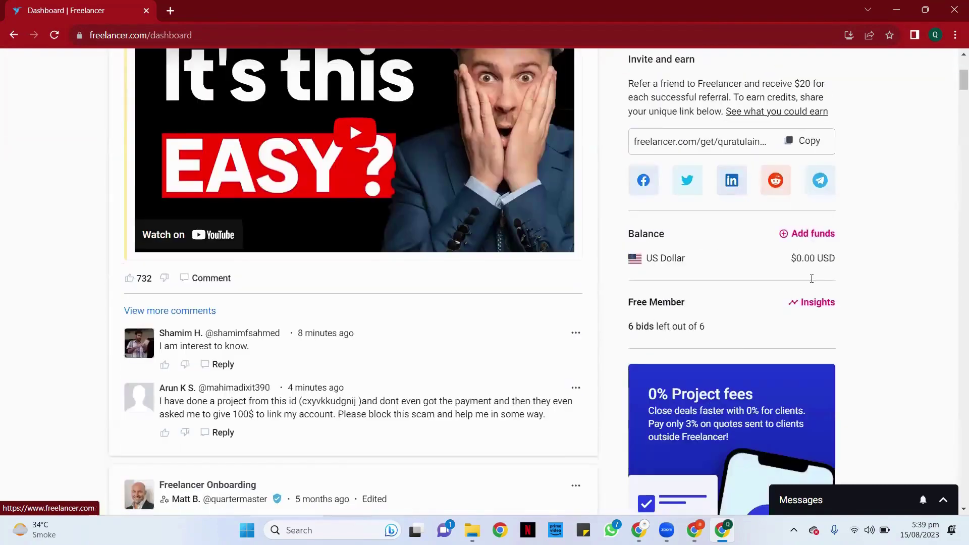
scroll(872, 282, up, 5)
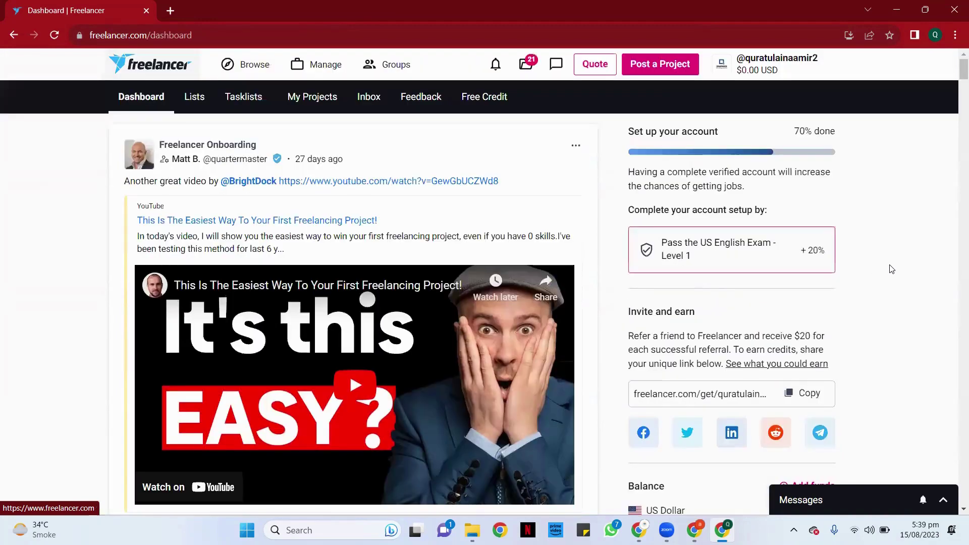
scroll(955, 219, down, 5)
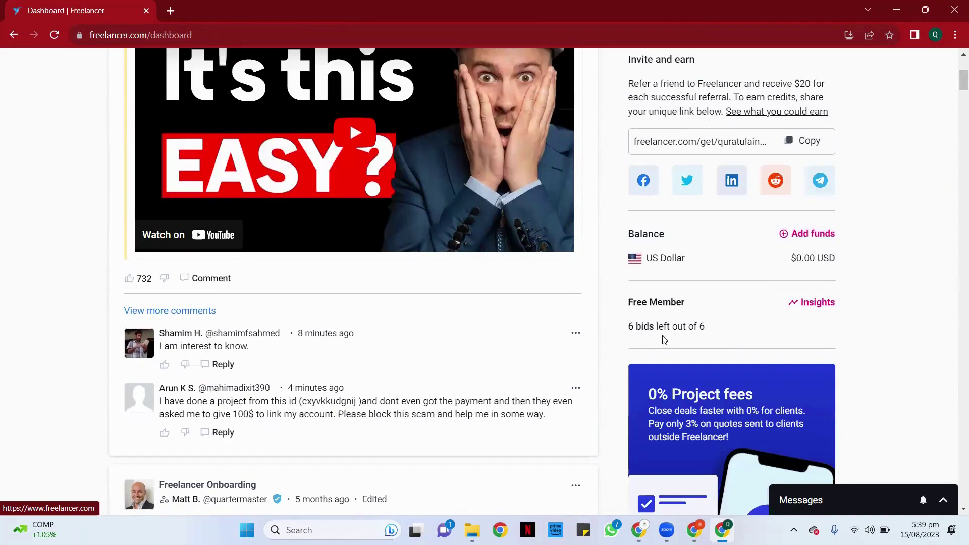
scroll(586, 304, up, 5)
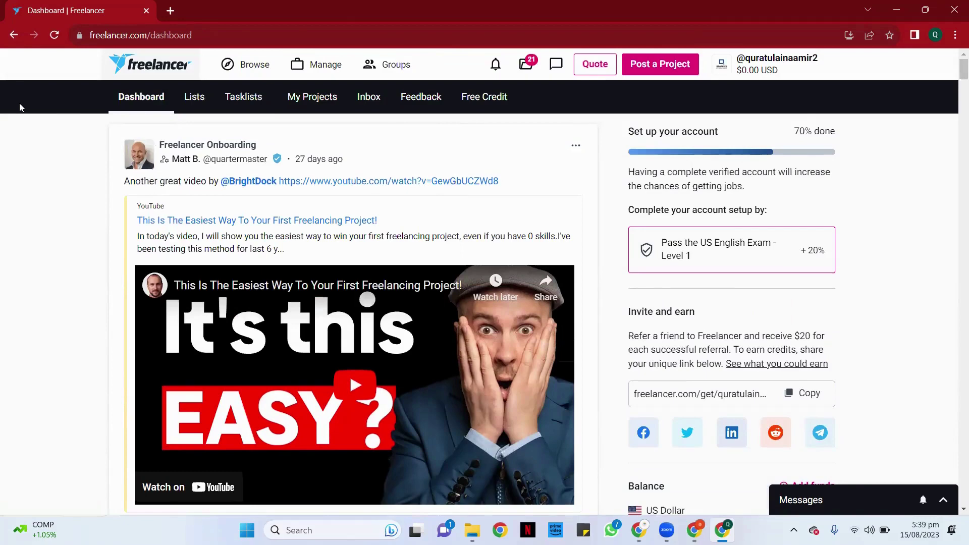
mouse_move(234, 77)
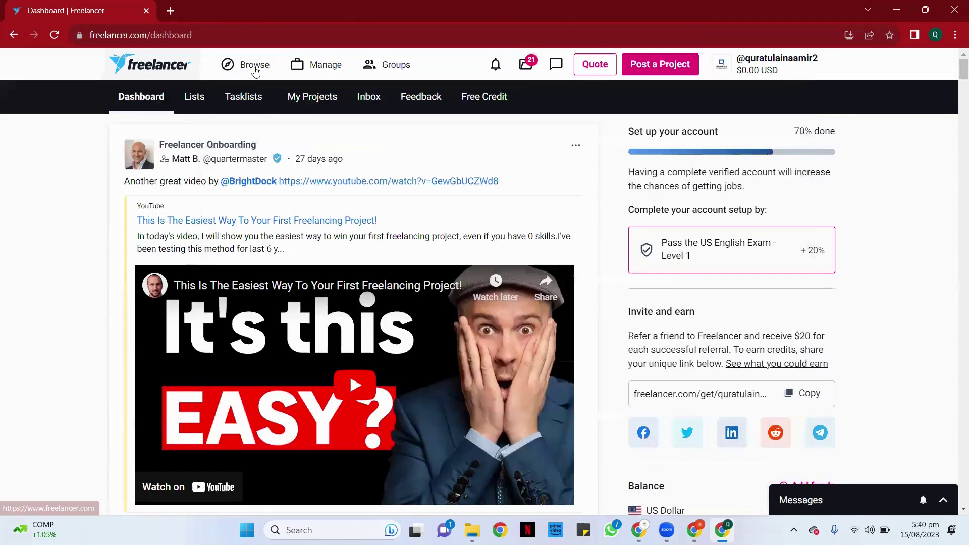
- Browse the logo project results and open the 'logo design' project budgeted ₹1,500–12,500 INR
click(250, 170)
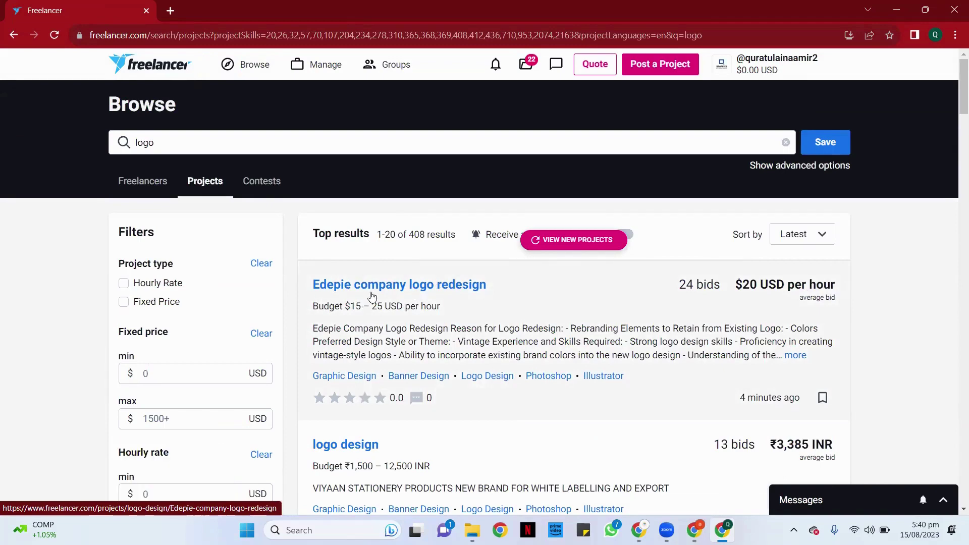
scroll(514, 306, down, 1)
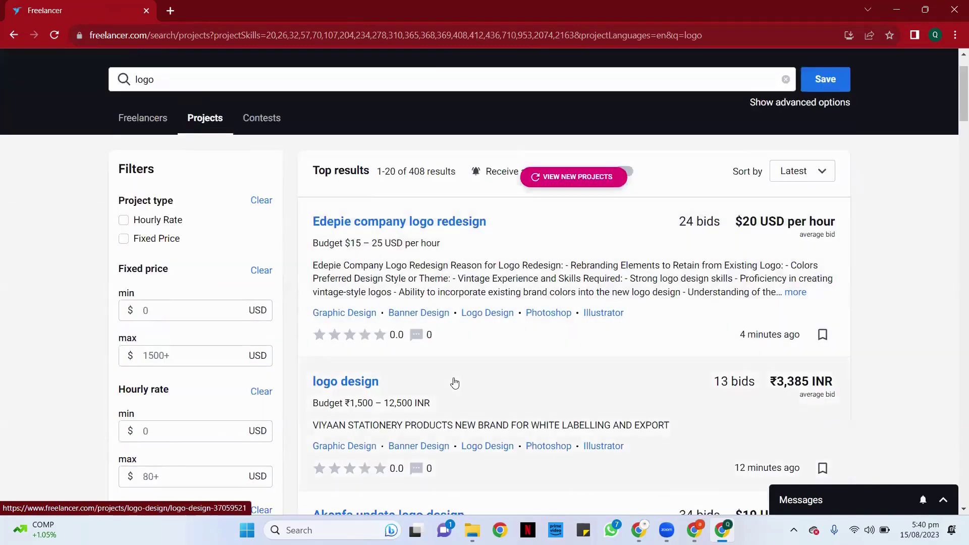
scroll(524, 299, down, 1)
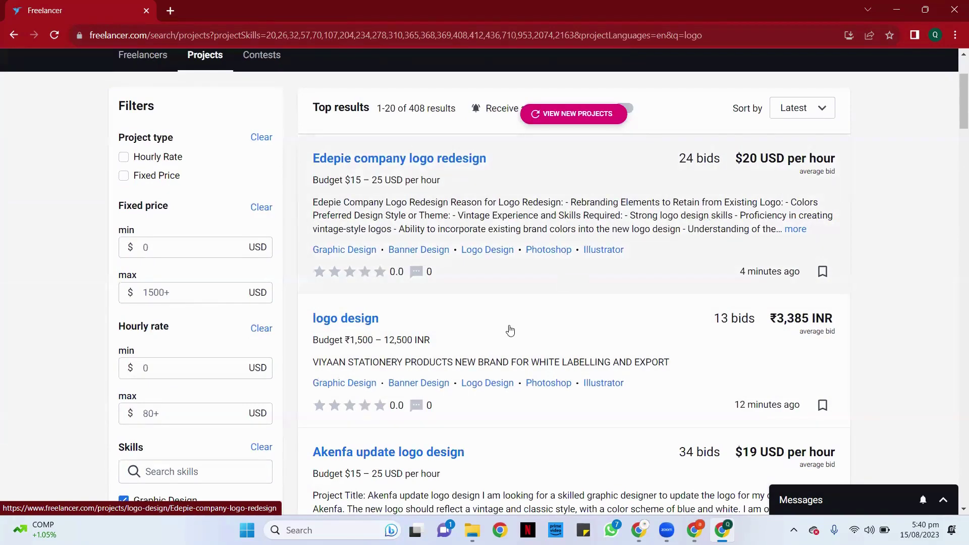
scroll(648, 268, up, 1)
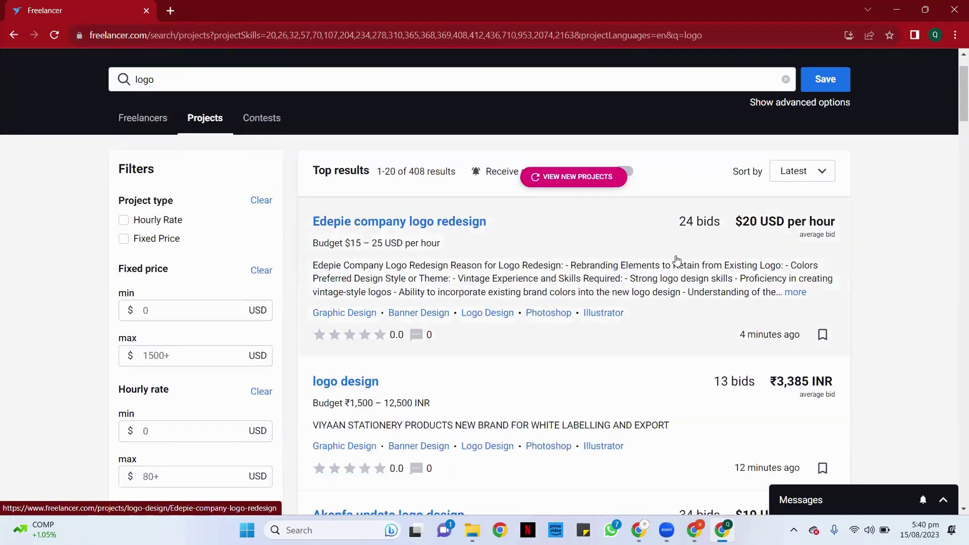
scroll(631, 255, down, 2)
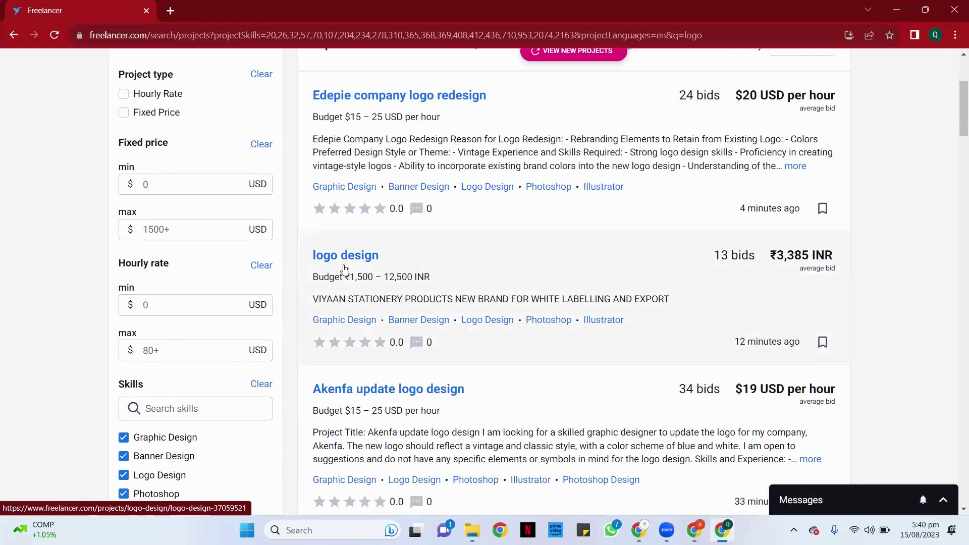
click(422, 258)
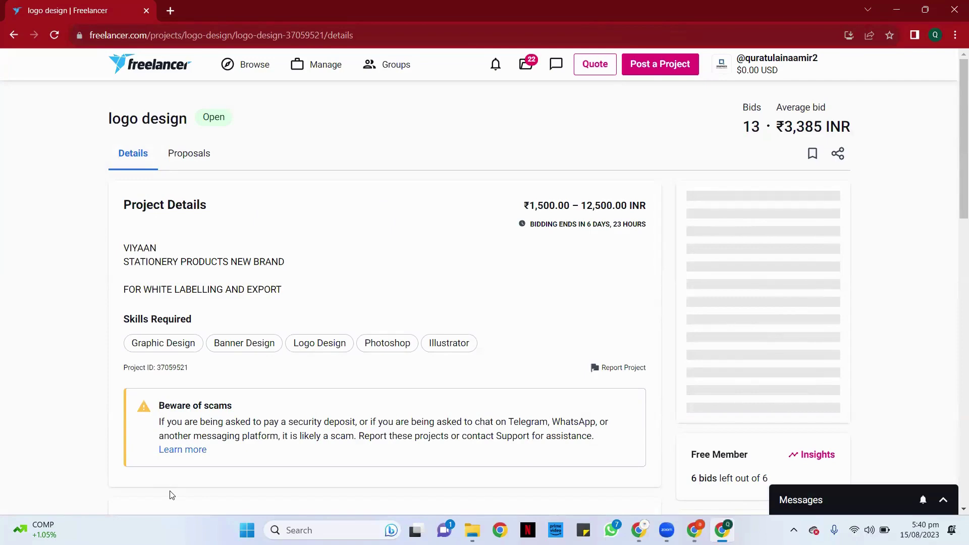
- Read the logo design project's Client Verification tooltips, then go back a page
scroll(173, 200, down, 1)
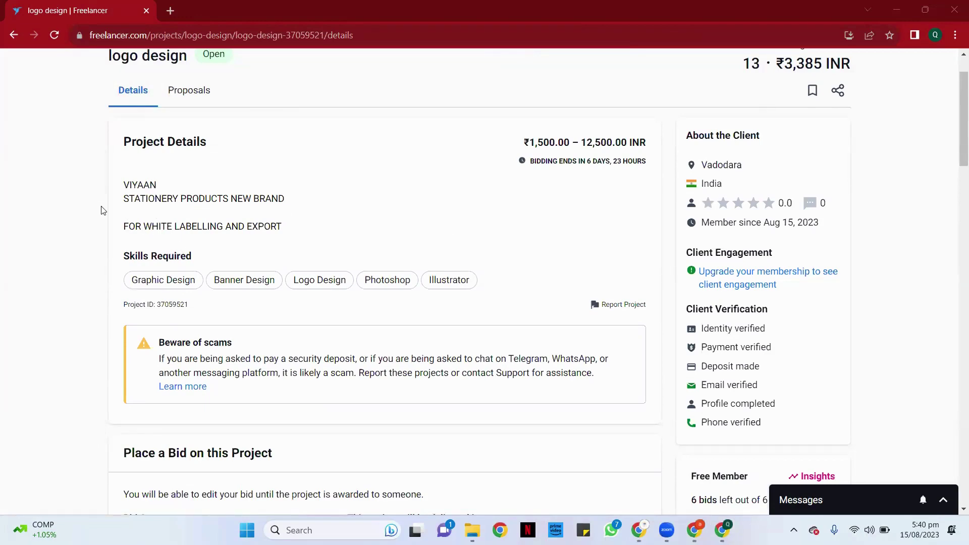
scroll(441, 259, down, 2)
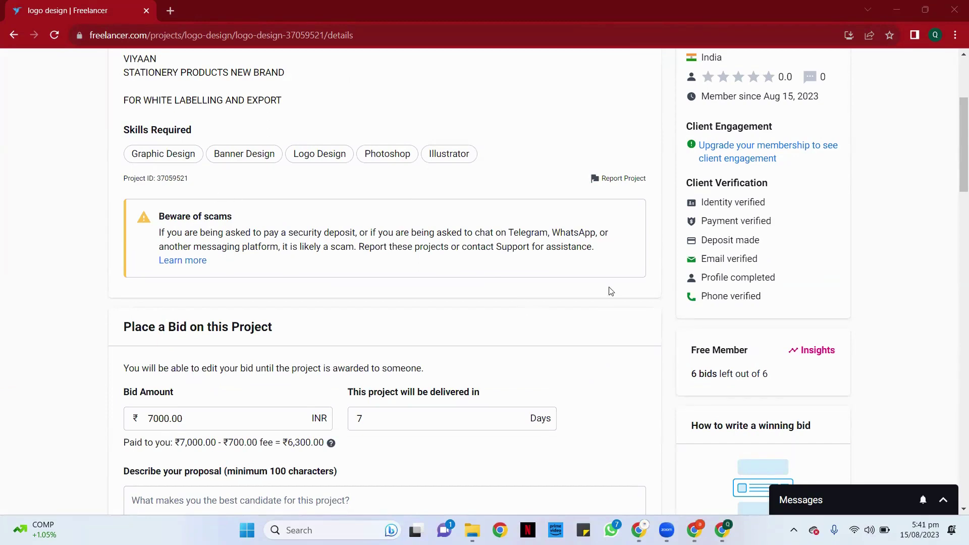
mouse_move(714, 206)
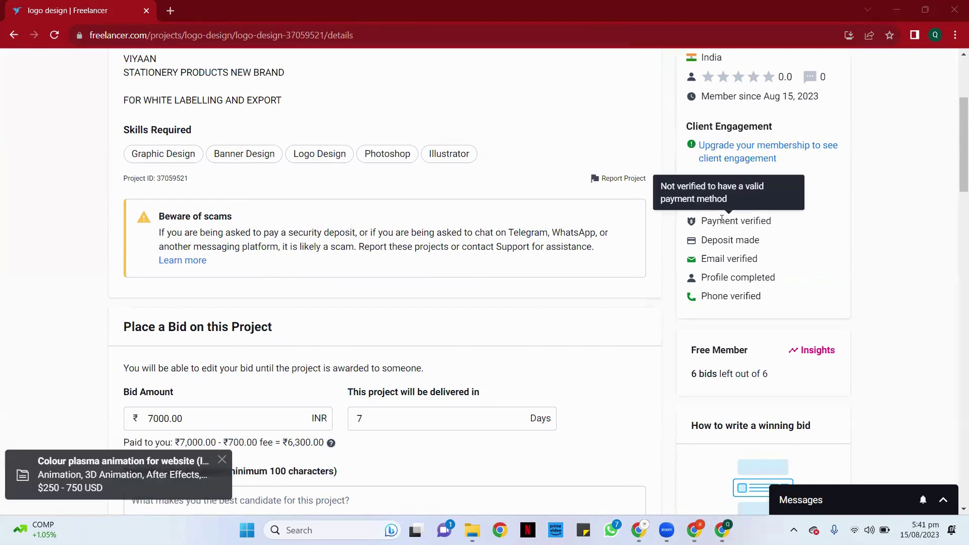
mouse_move(723, 245)
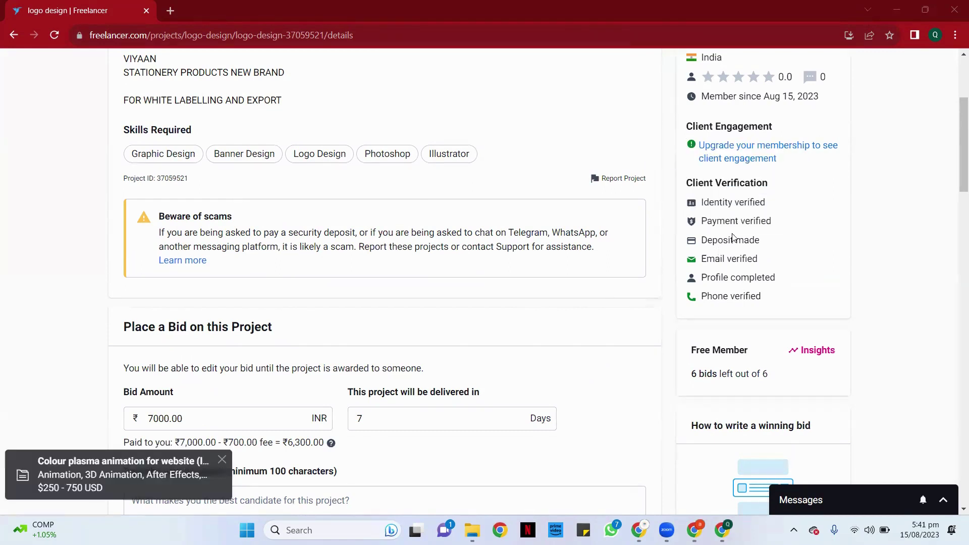
mouse_move(762, 281)
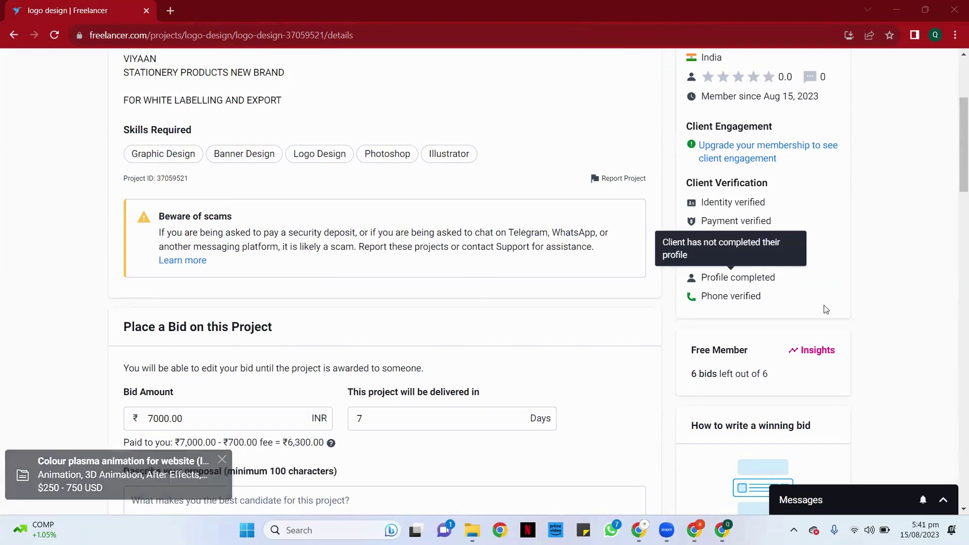
scroll(549, 199, up, 4)
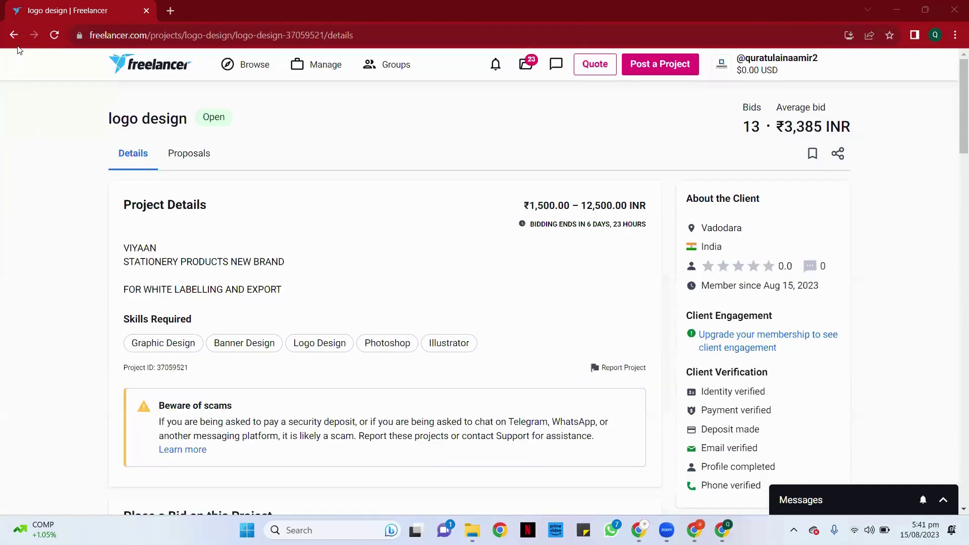
click(14, 35)
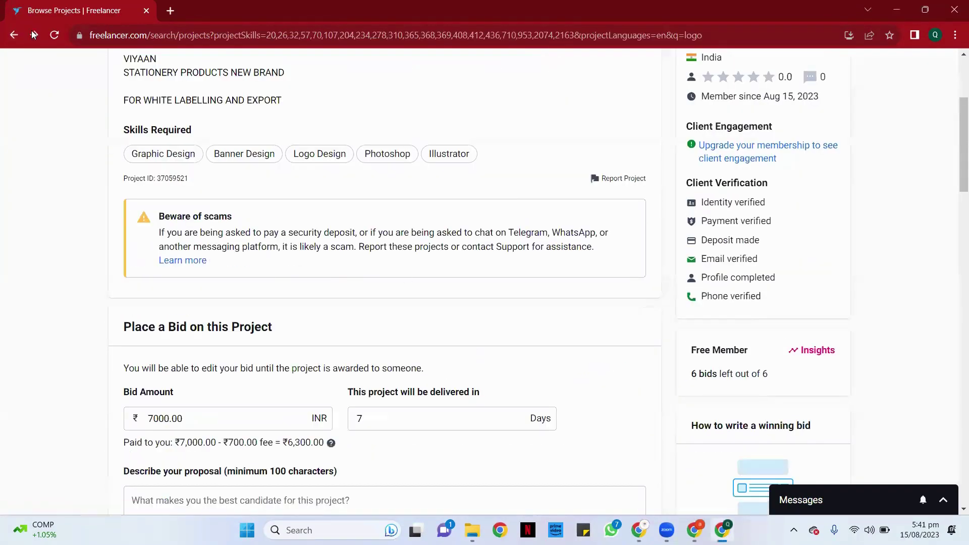
- Go back again and reload the 'logo' project results from Browse > Projects
click(14, 36)
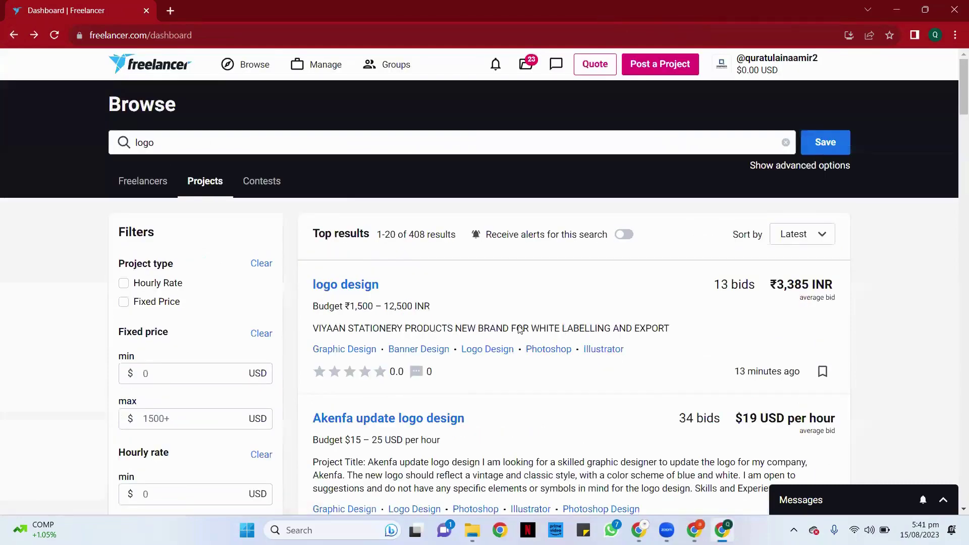
scroll(520, 329, down, 15)
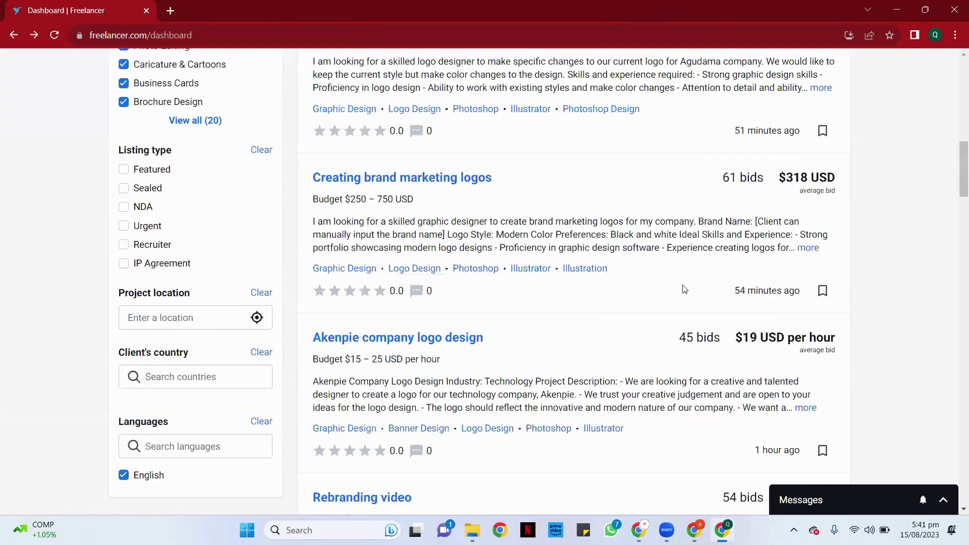
scroll(685, 289, down, 5)
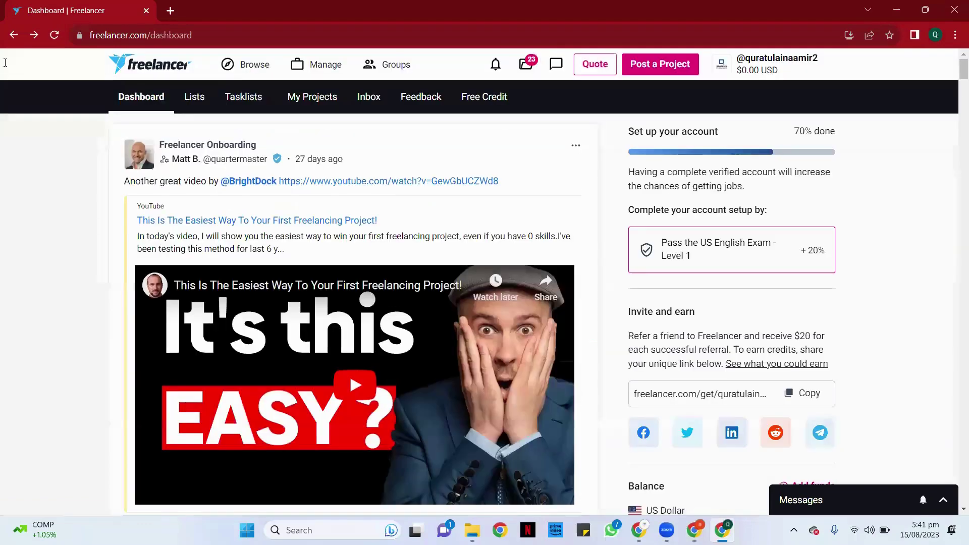
click(250, 65)
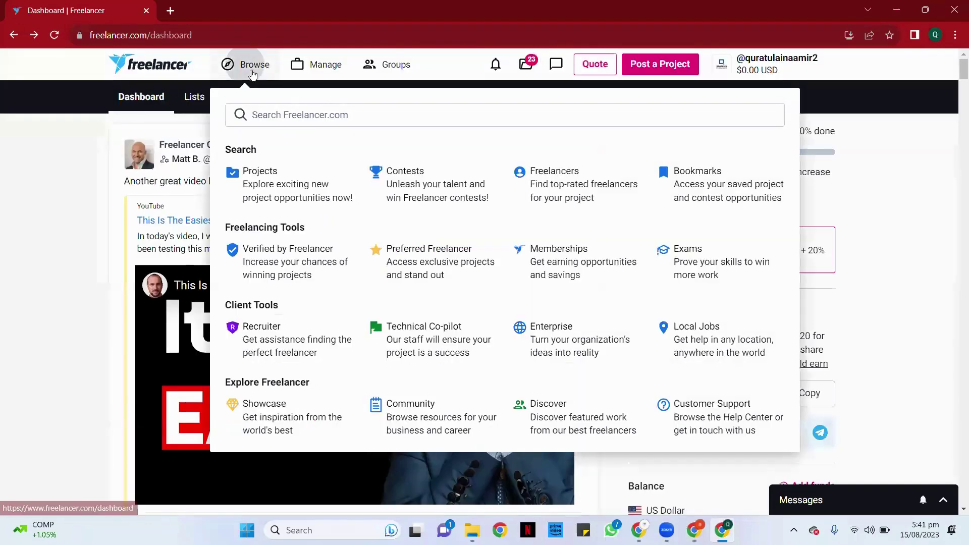
click(270, 202)
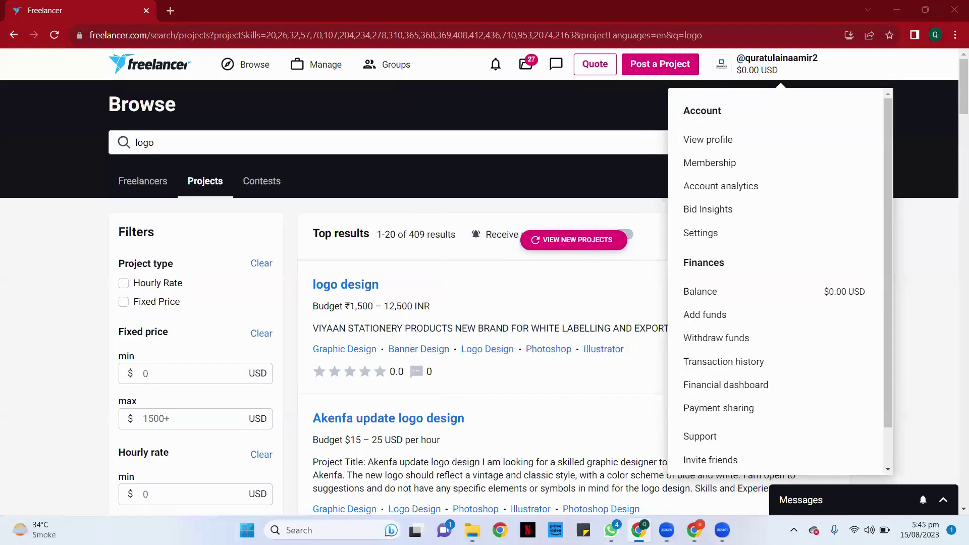
- Dismiss the account menu and scroll to the 'Logo For A Ice Cream Company' listing (107 bids, $64 average)
click(503, 264)
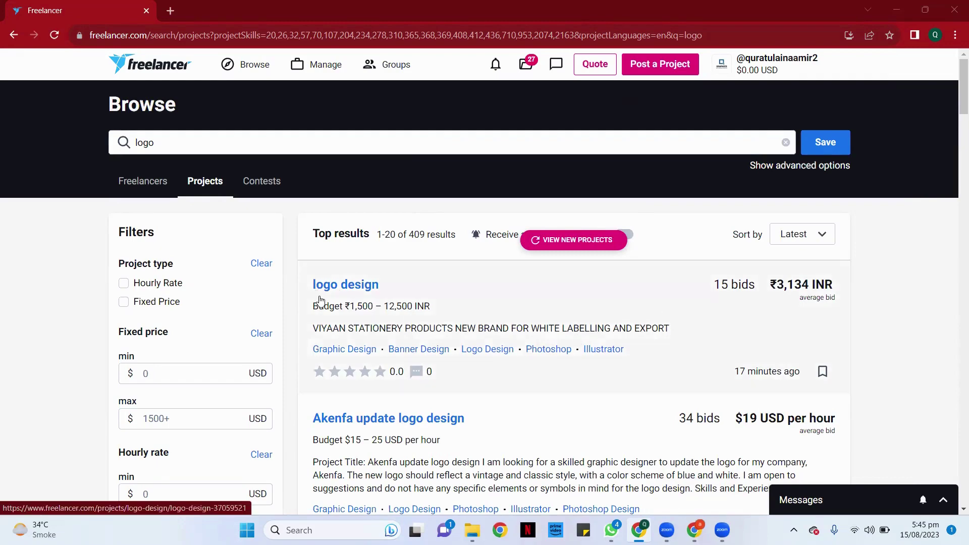
scroll(455, 345, down, 6)
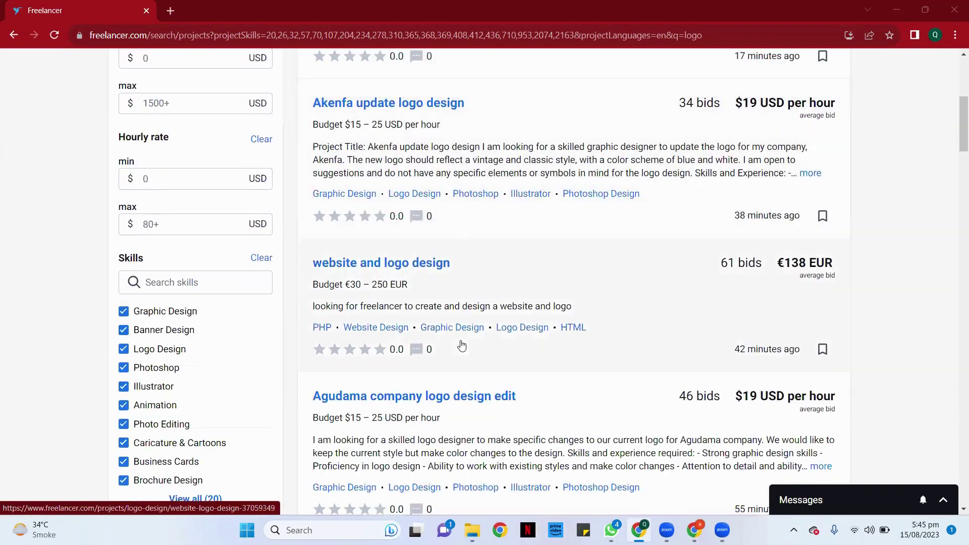
scroll(467, 344, down, 3)
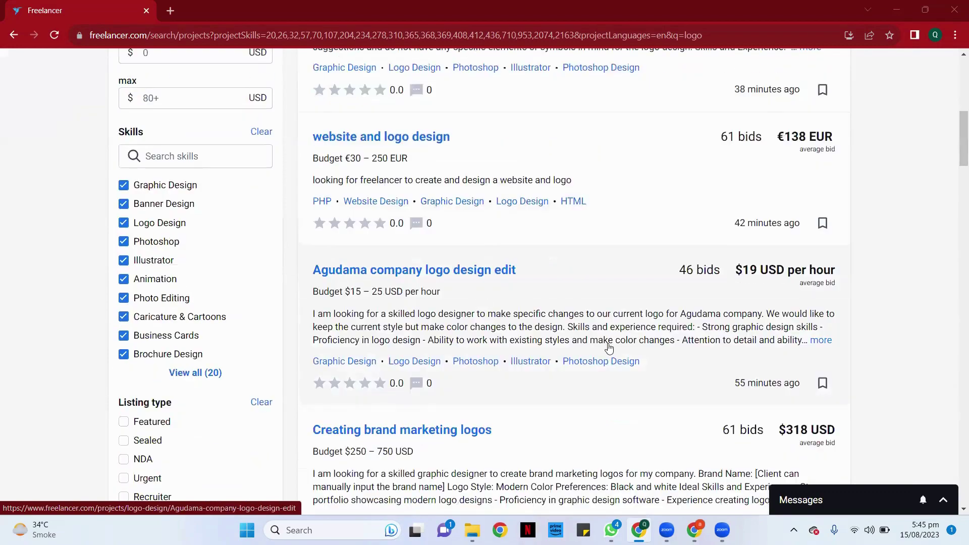
scroll(609, 348, down, 5)
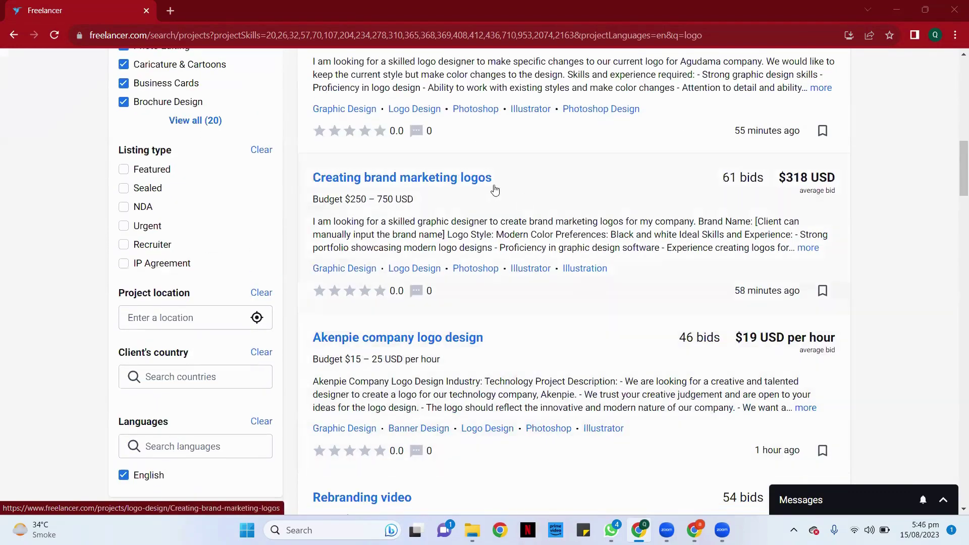
scroll(283, 288, down, 8)
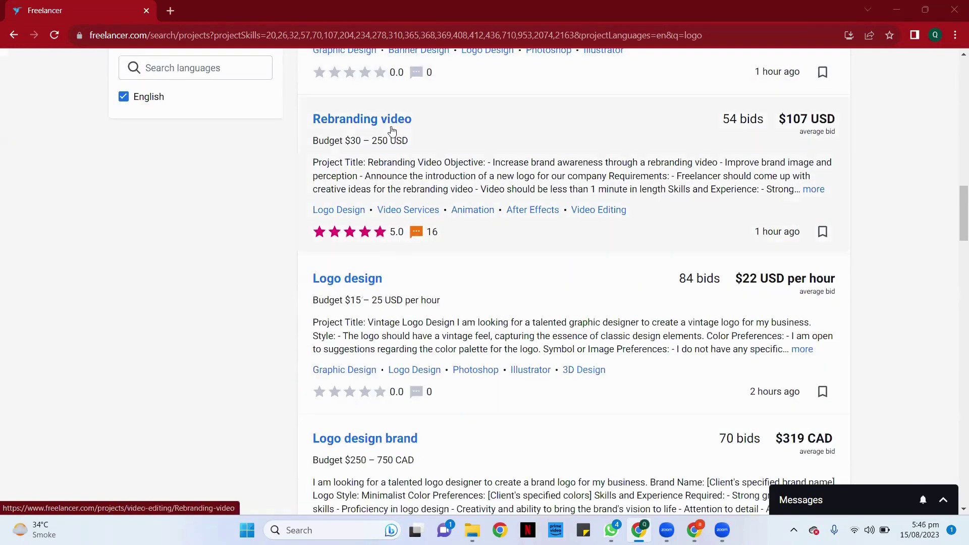
scroll(529, 312, down, 1)
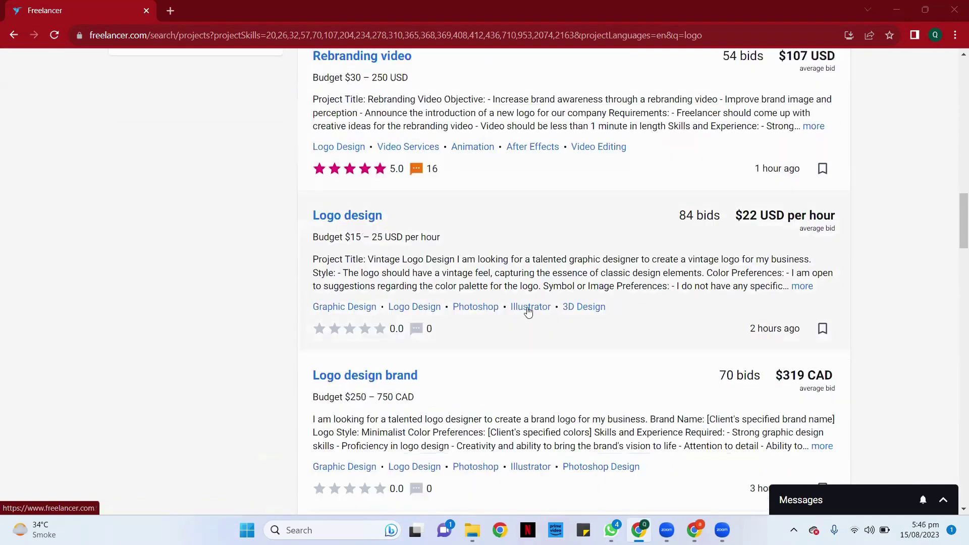
scroll(513, 329, down, 1)
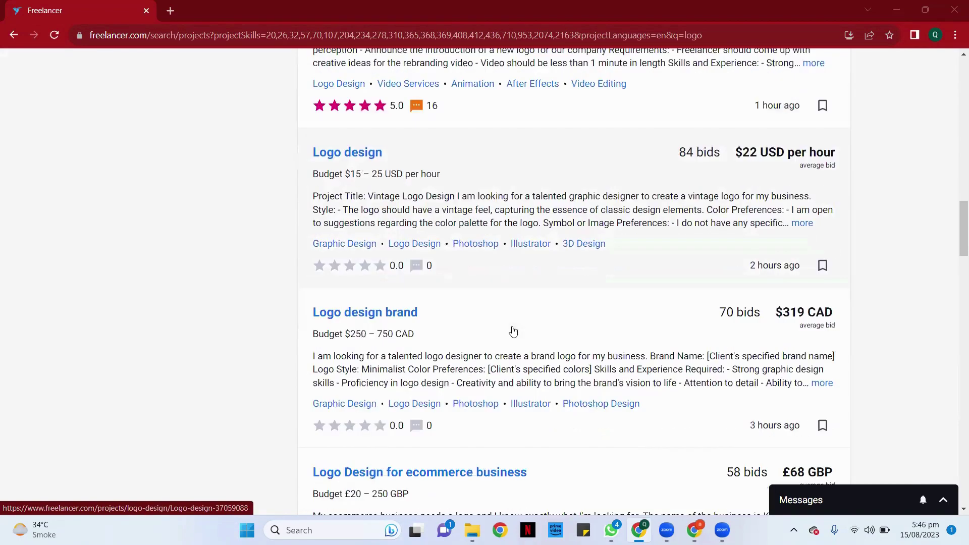
scroll(513, 331, down, 2)
scroll(515, 212, up, 2)
scroll(540, 223, down, 7)
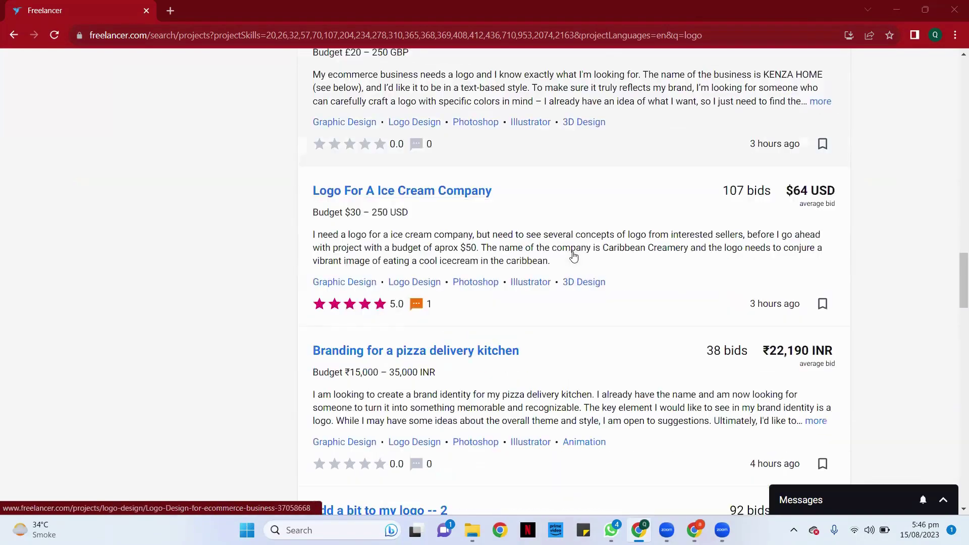
- Open 'Logo For A Ice Cream Company' ($30–250 USD), check client verification, and review the 140 USD bid form
click(387, 197)
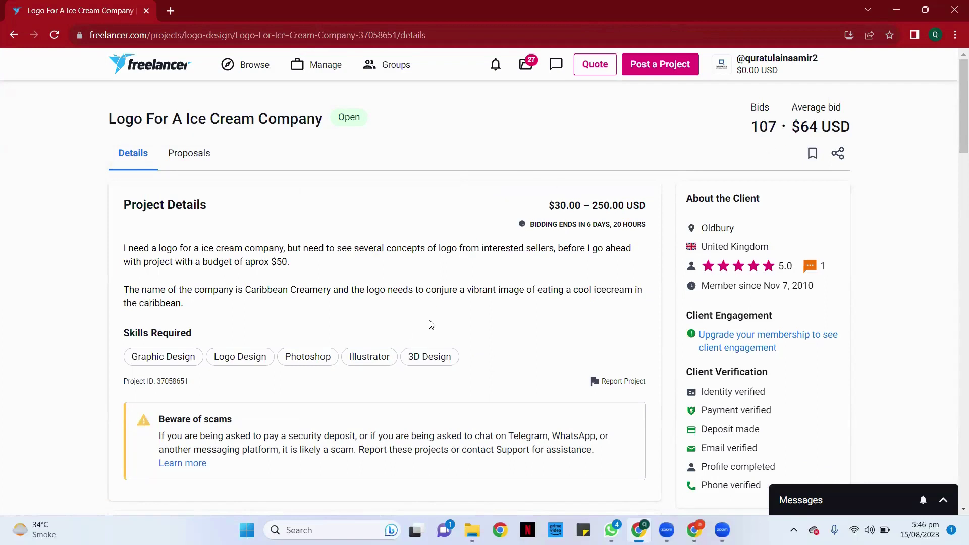
scroll(443, 295, down, 1)
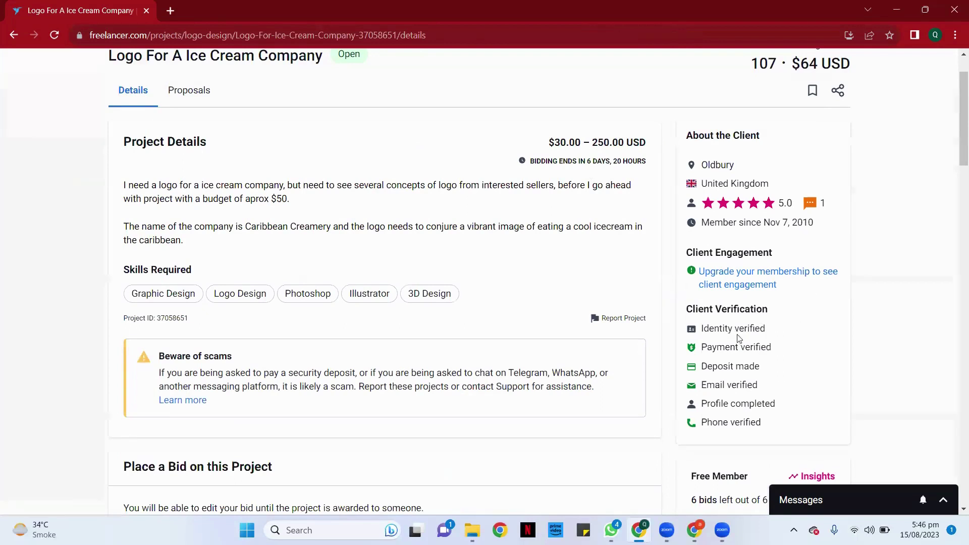
mouse_move(738, 333)
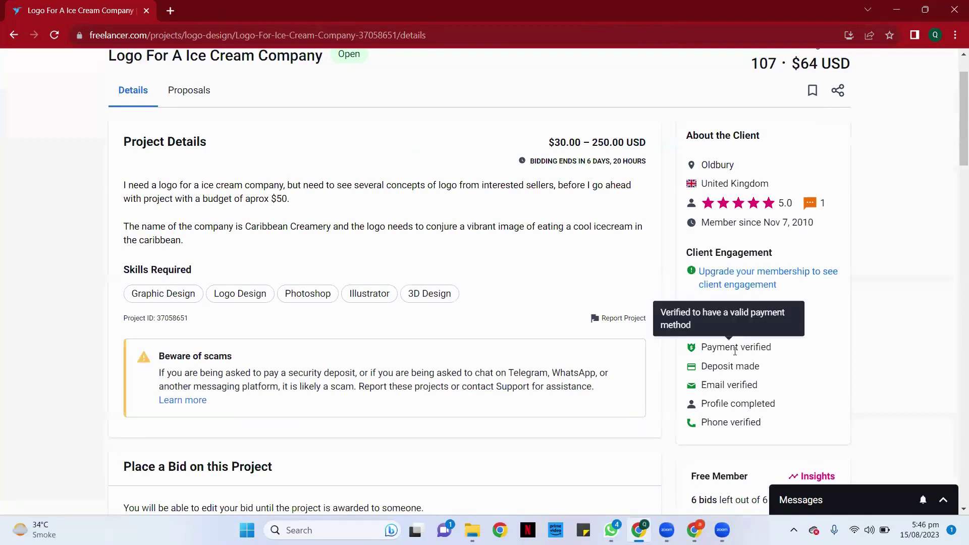
mouse_move(740, 365)
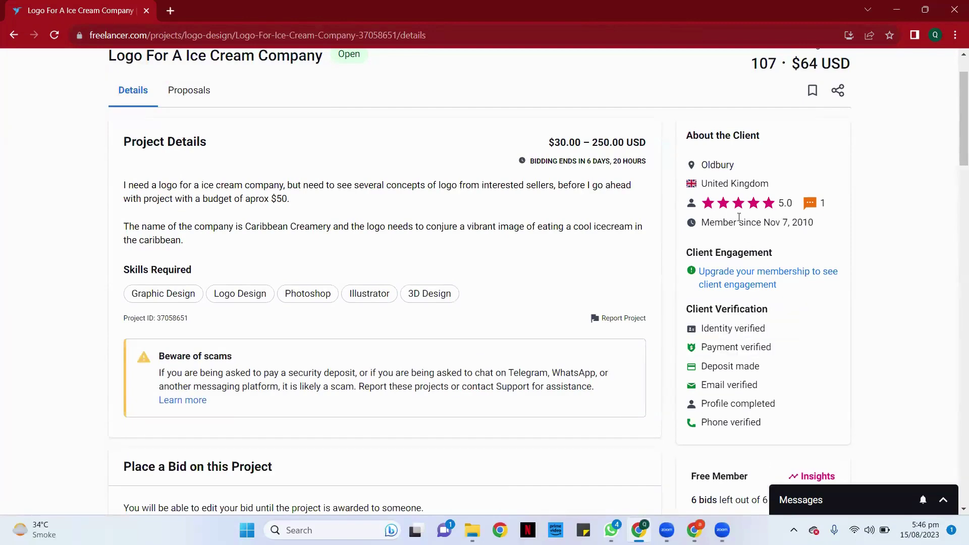
scroll(600, 287, down, 14)
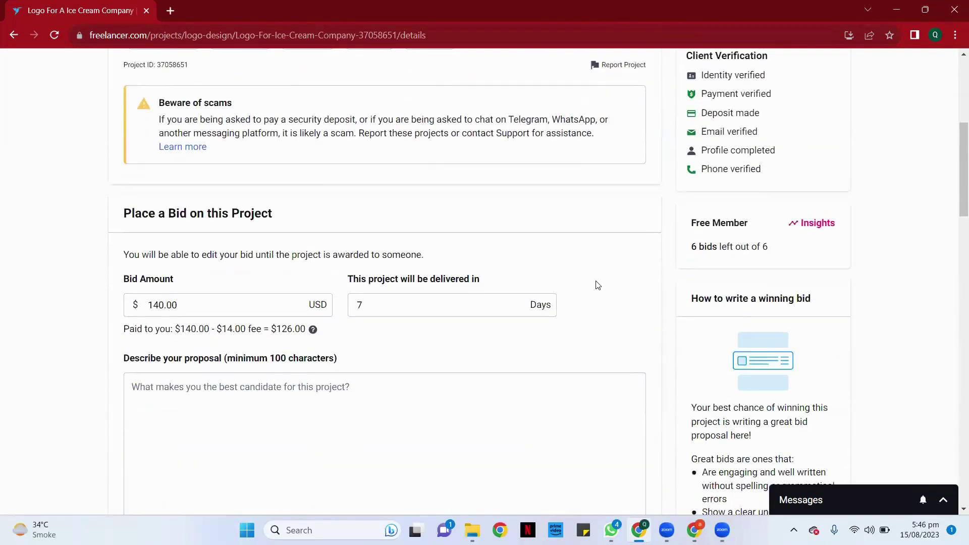
scroll(598, 281, up, 5)
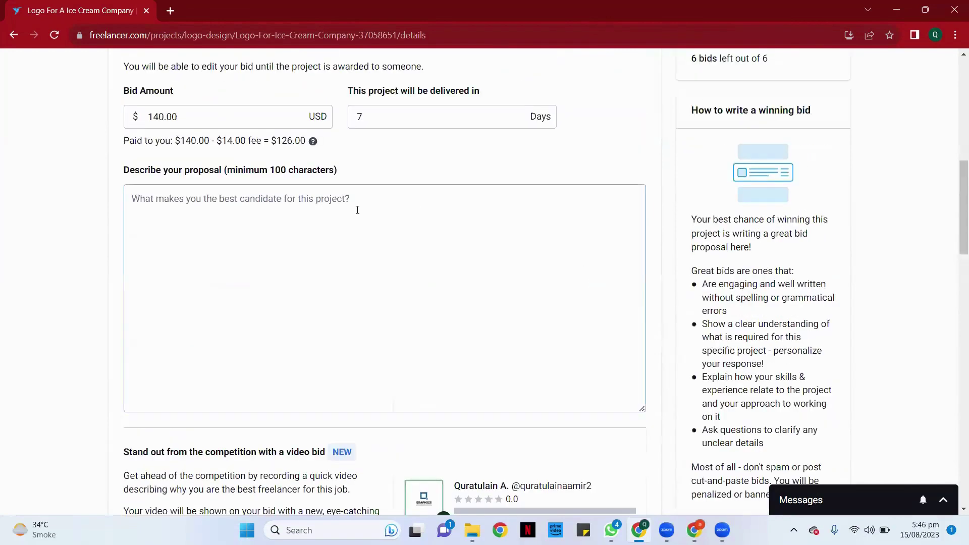
scroll(431, 273, up, 3)
scroll(535, 243, up, 8)
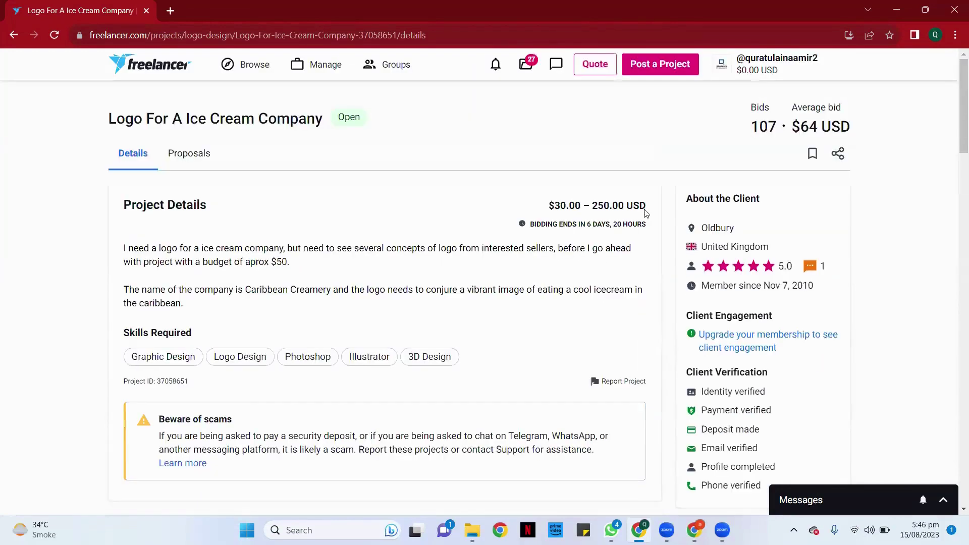
scroll(502, 246, down, 6)
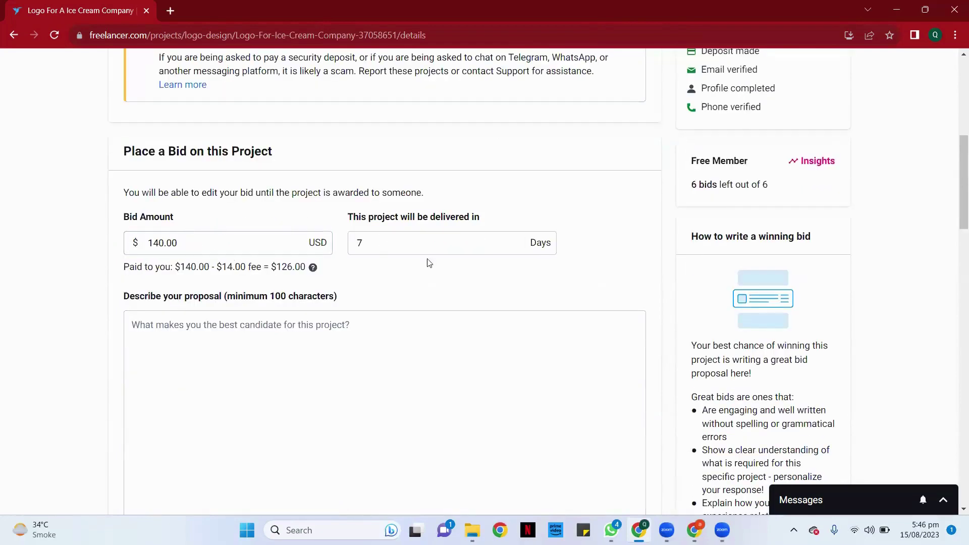
- Set the bid's delivery time to 1 day
click(482, 232)
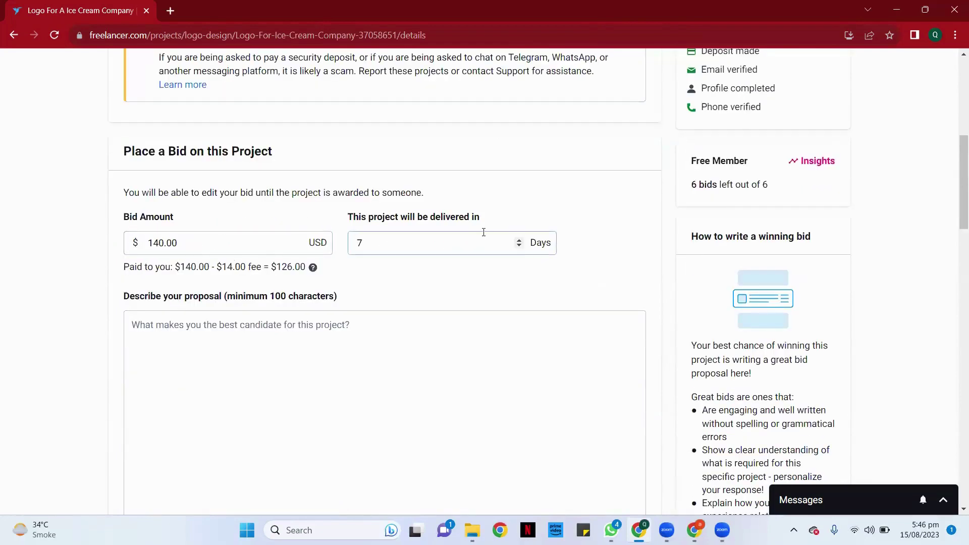
click(520, 243)
click(520, 243)
click(520, 246)
click(520, 246)
click(520, 247)
click(520, 247)
click(519, 247)
- Change the bid amount to 60 USD, giving a $54.00 payout
double_click(195, 245)
scroll(727, 169, up, 8)
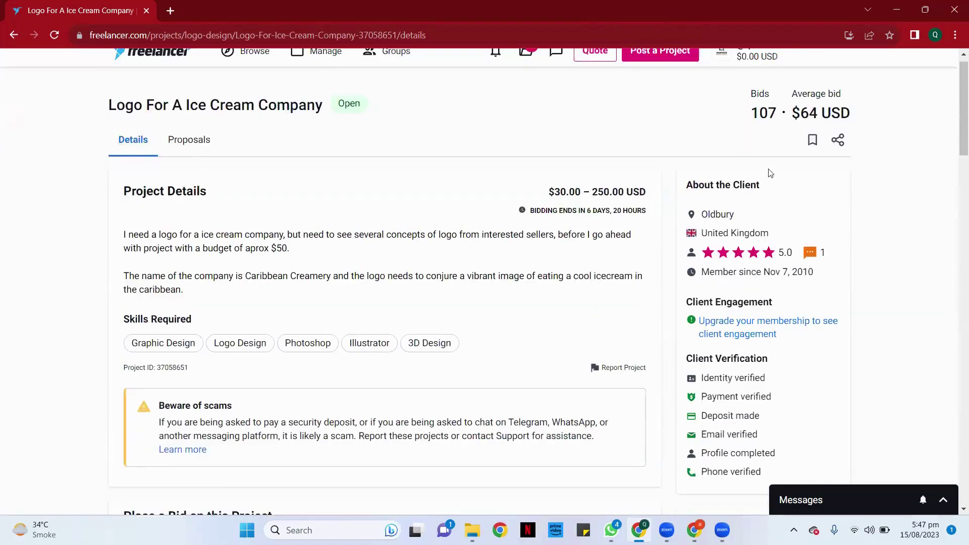
scroll(396, 294, down, 8)
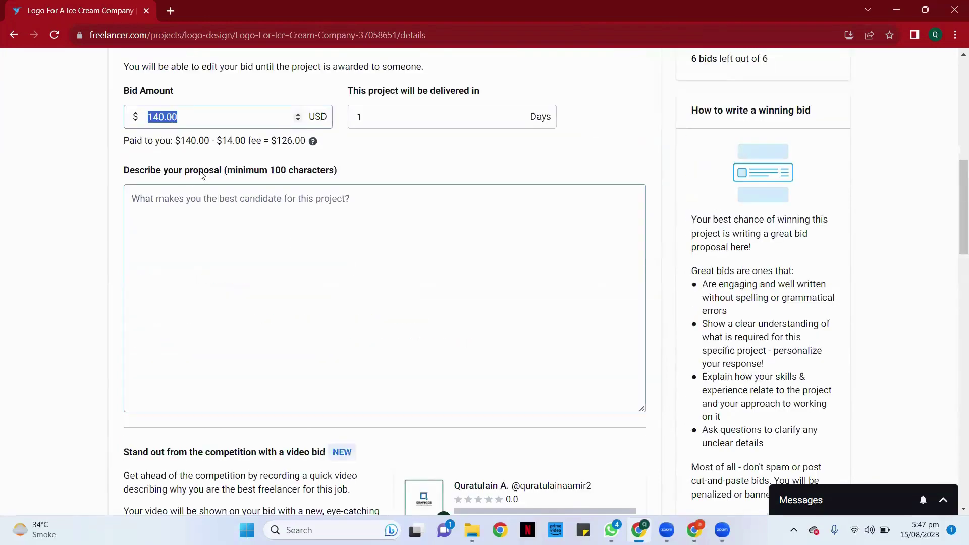
text(60)
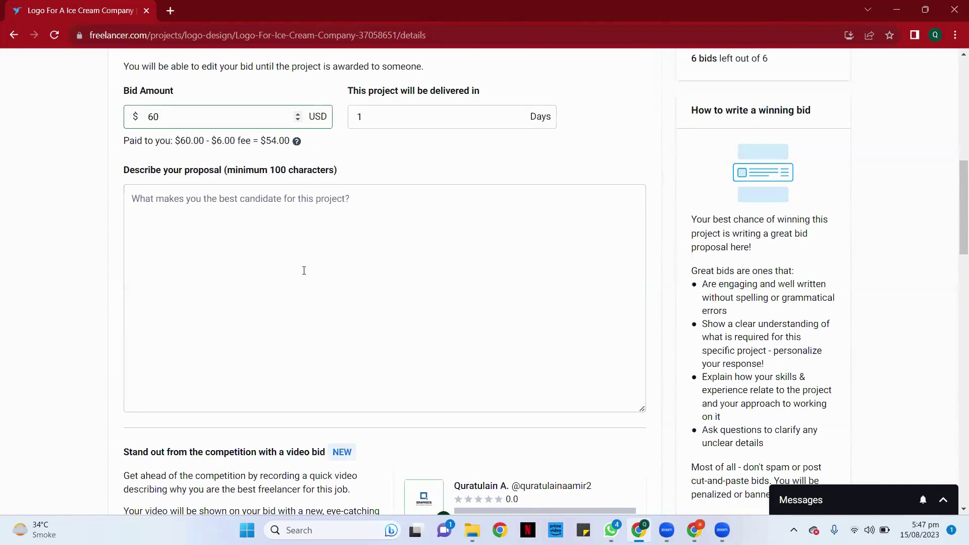
click(370, 290)
scroll(370, 290, down, 1)
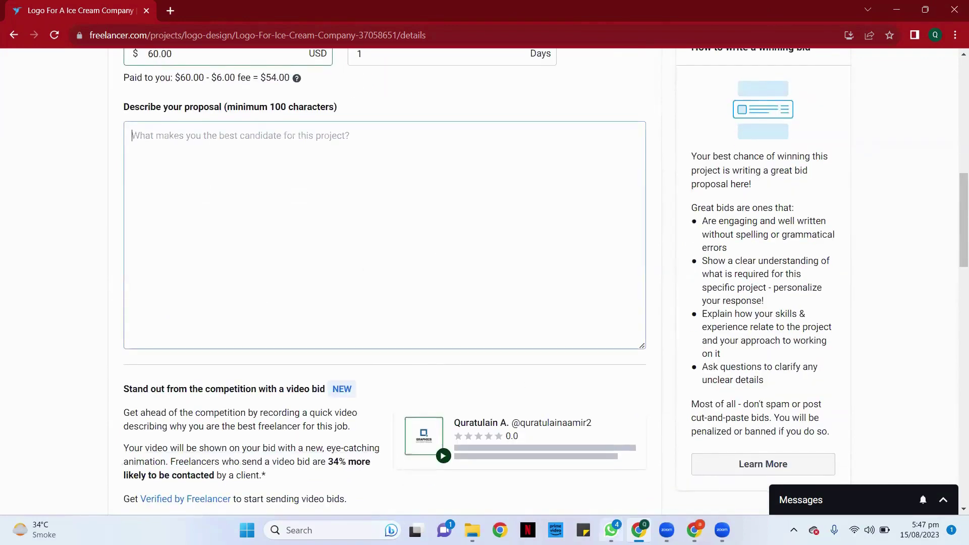
- Open the business Chrome profile in a new window and start a new ChatGPT chat there
click(500, 531)
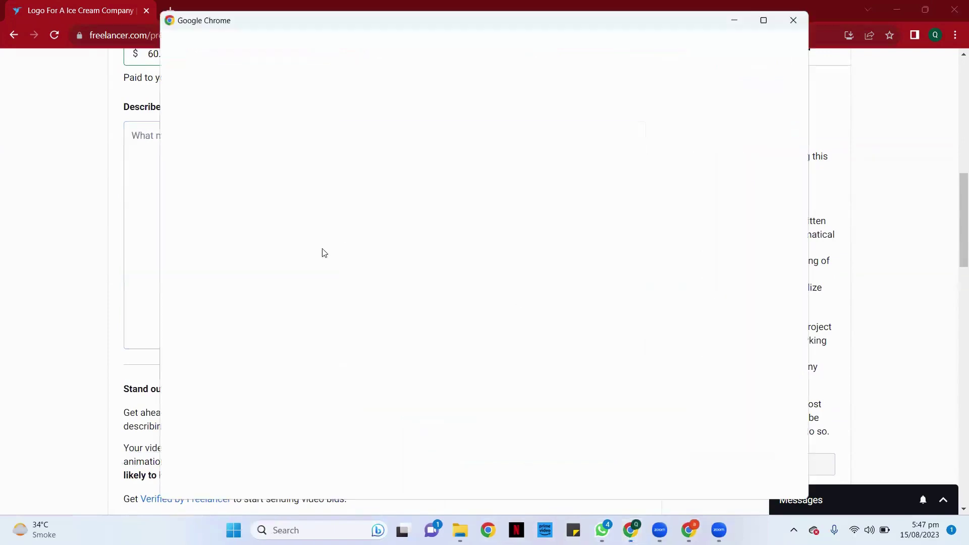
click(652, 273)
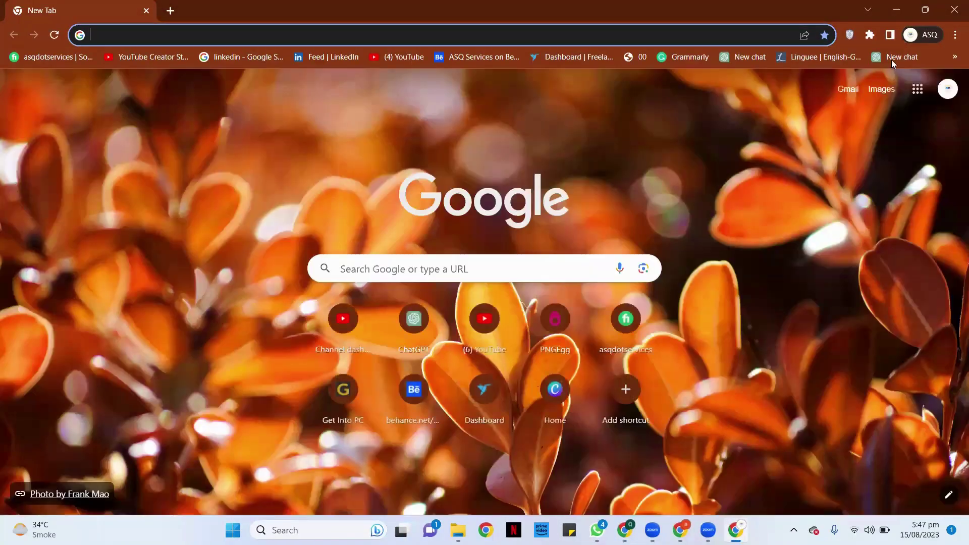
click(893, 57)
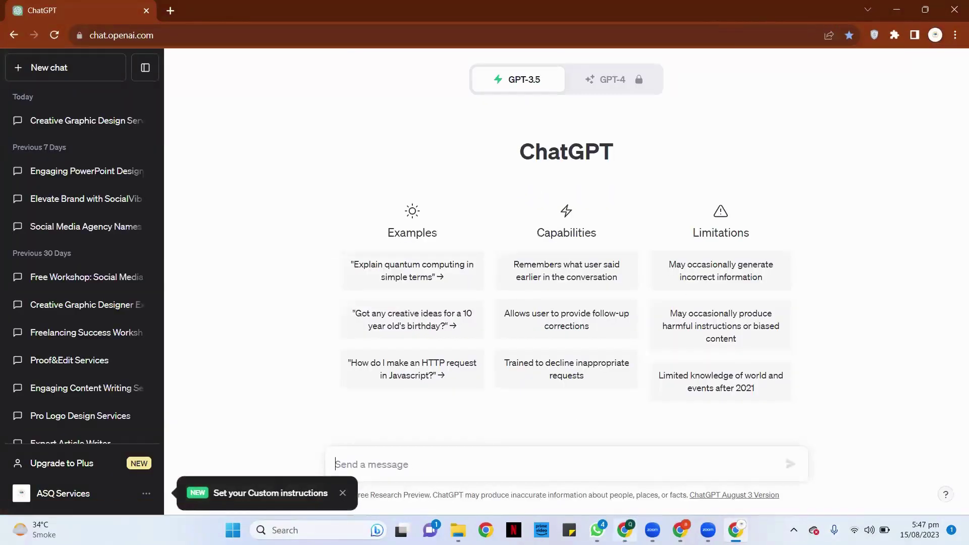
key(alt+Tab)
scroll(422, 234, up, 10)
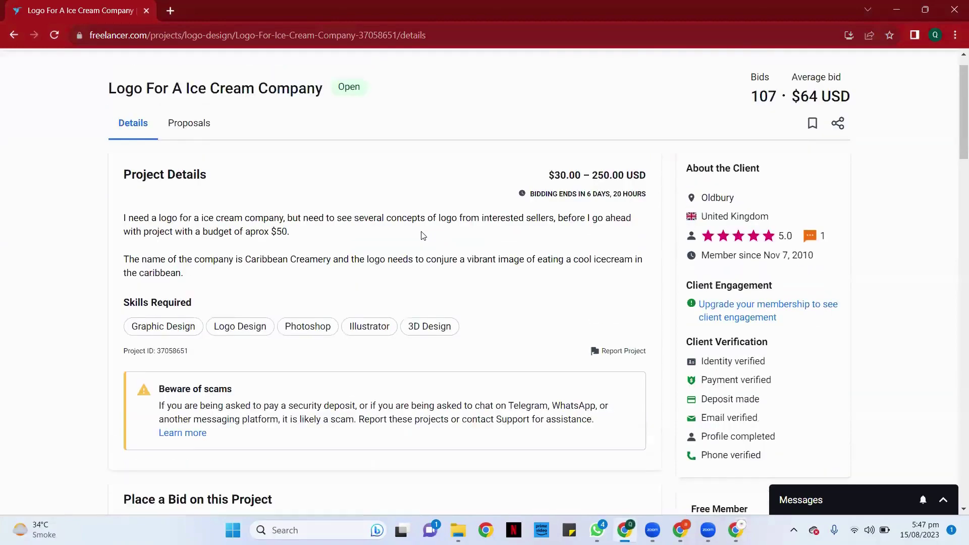
scroll(424, 236, down, 10)
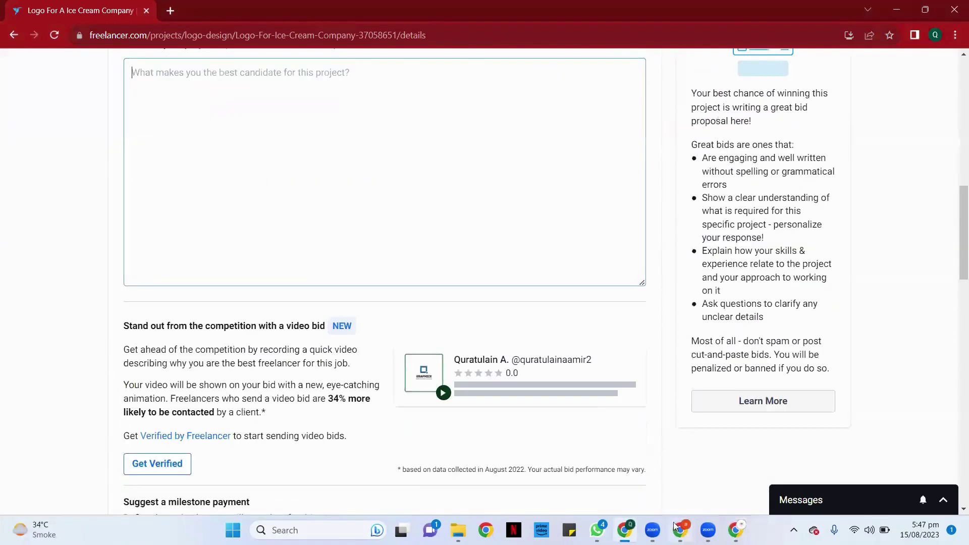
click(736, 530)
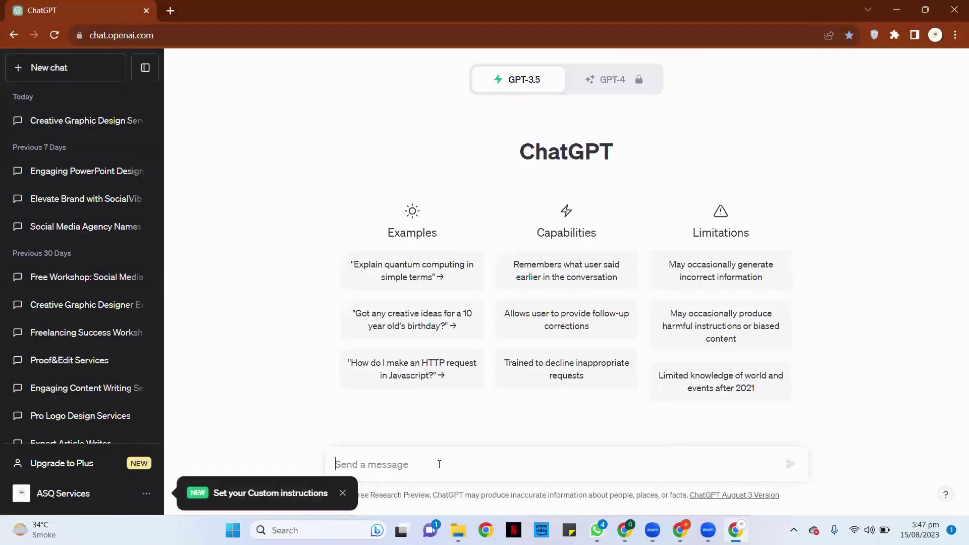
- Ask ChatGPT to 'write a proposal for logo designing', stop the reply, and select the prompt
text(writ)
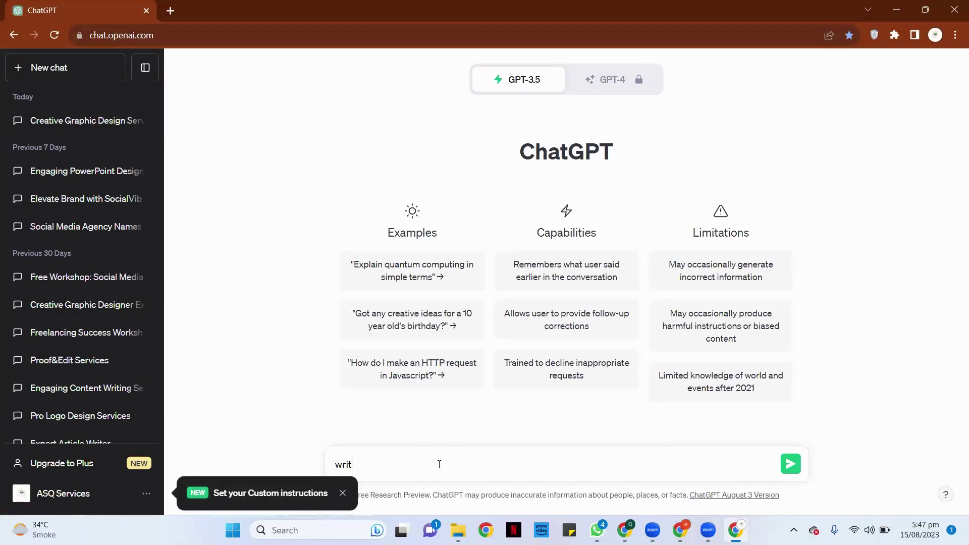
text(e a proposal for logo designing)
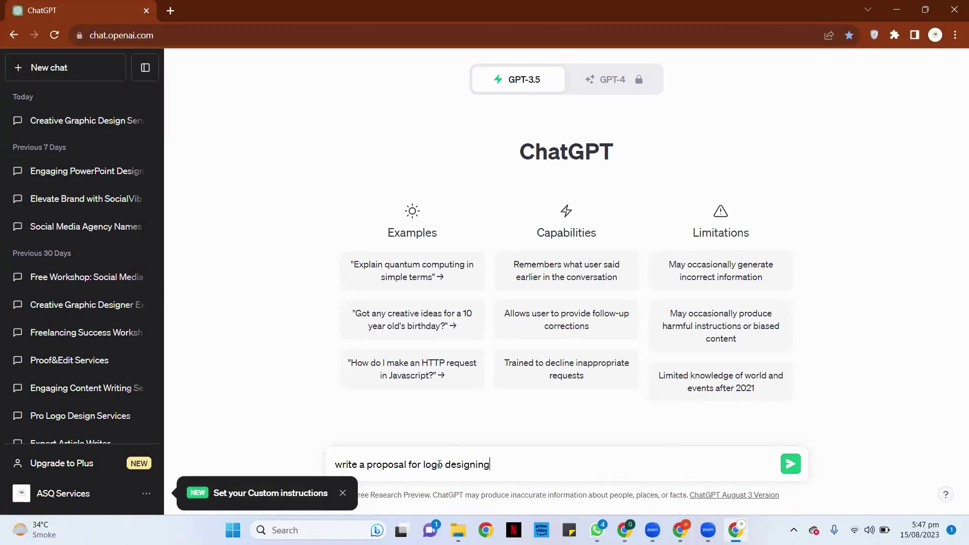
key(Return)
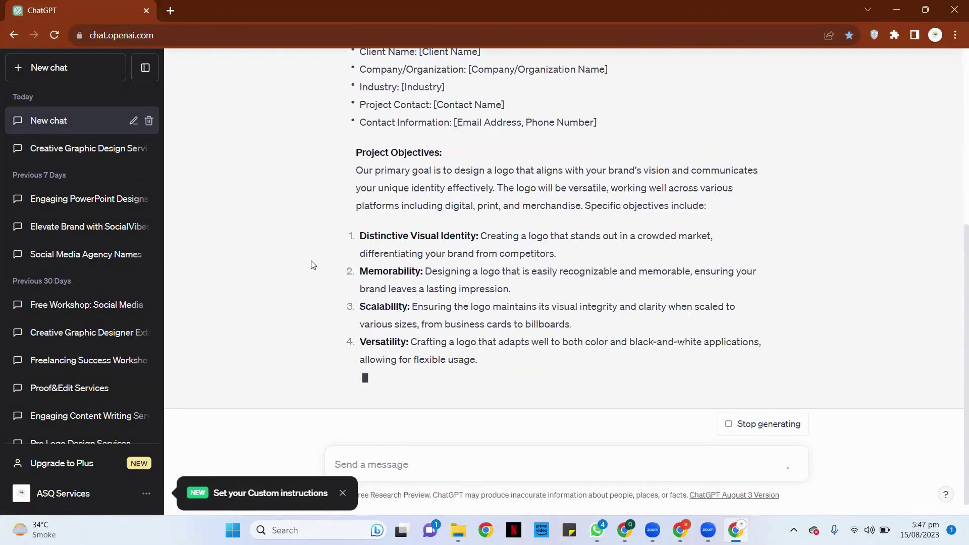
click(779, 428)
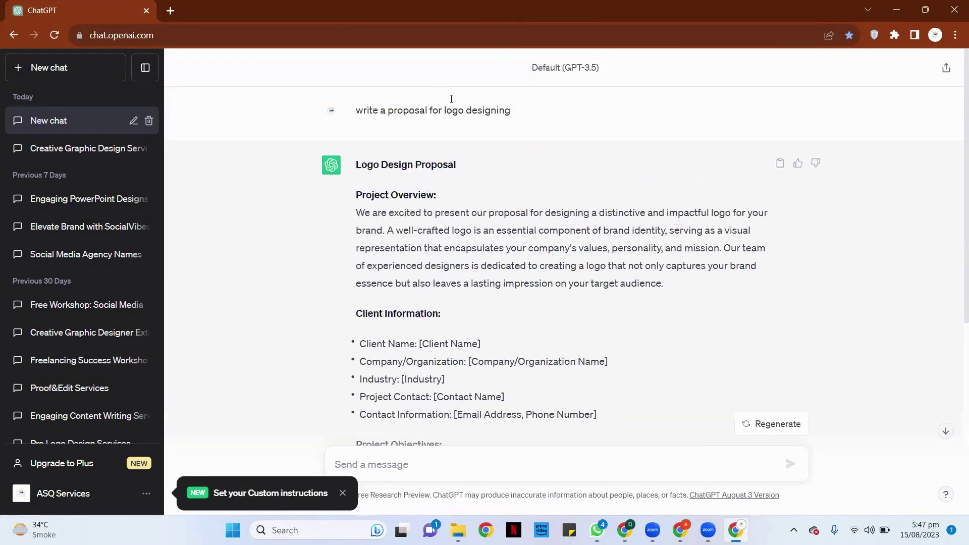
triple_click(464, 112)
key(ctrl+c)
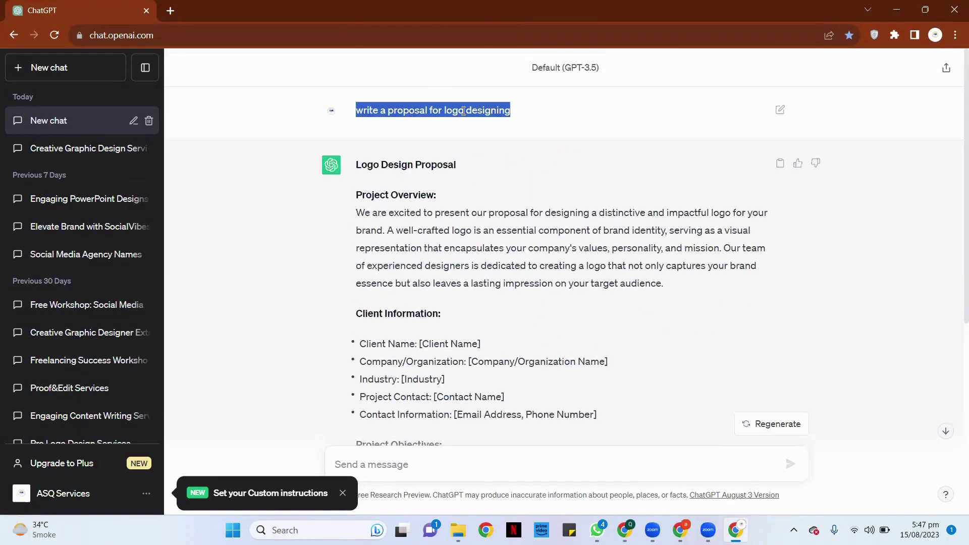
scroll(516, 388, down, 5)
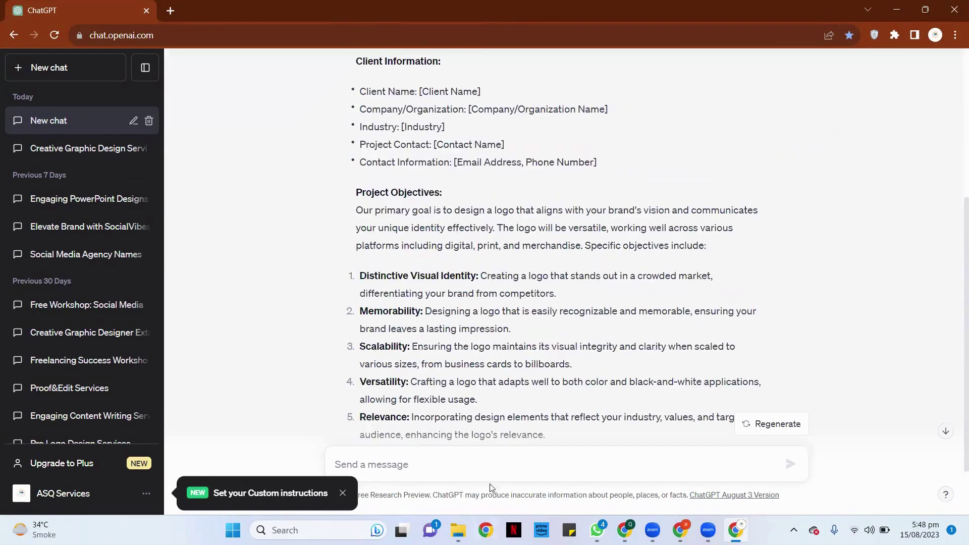
- Send the earlier logo proposal prompt, now aimed at freelancer.com, and stop the reply once it is generated
click(480, 461)
key(ctrl+v)
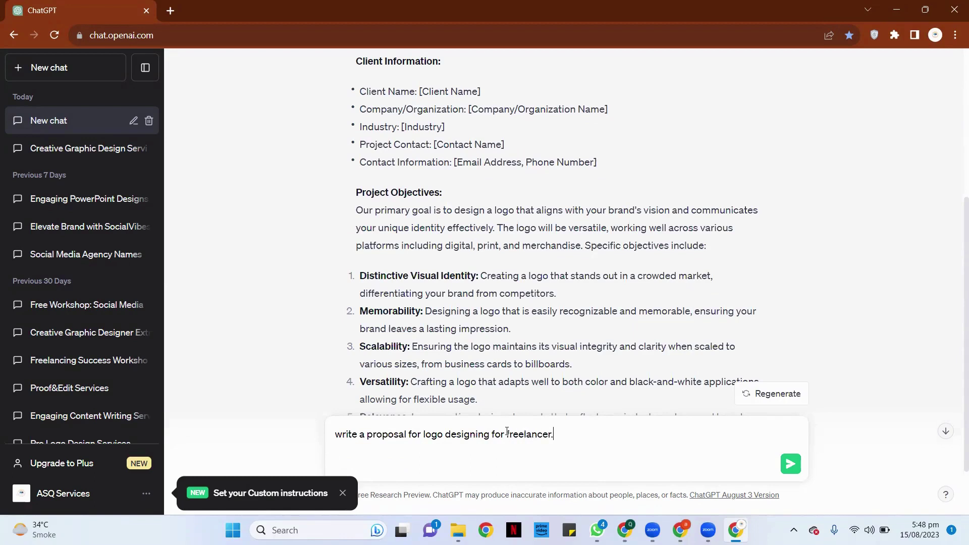
key(Return)
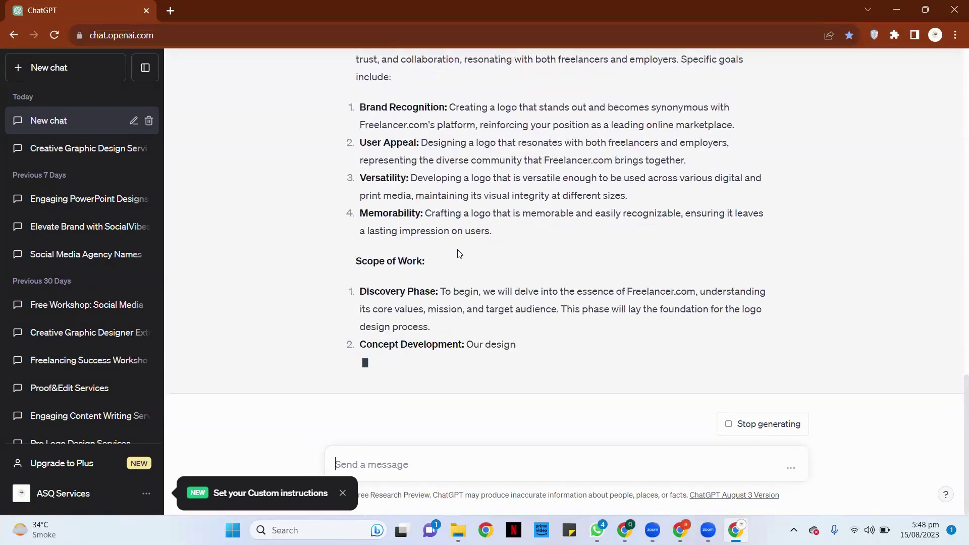
click(782, 429)
- Select the whole freelancer.com prompt in the conversation, ready for a new message
scroll(518, 320, up, 20)
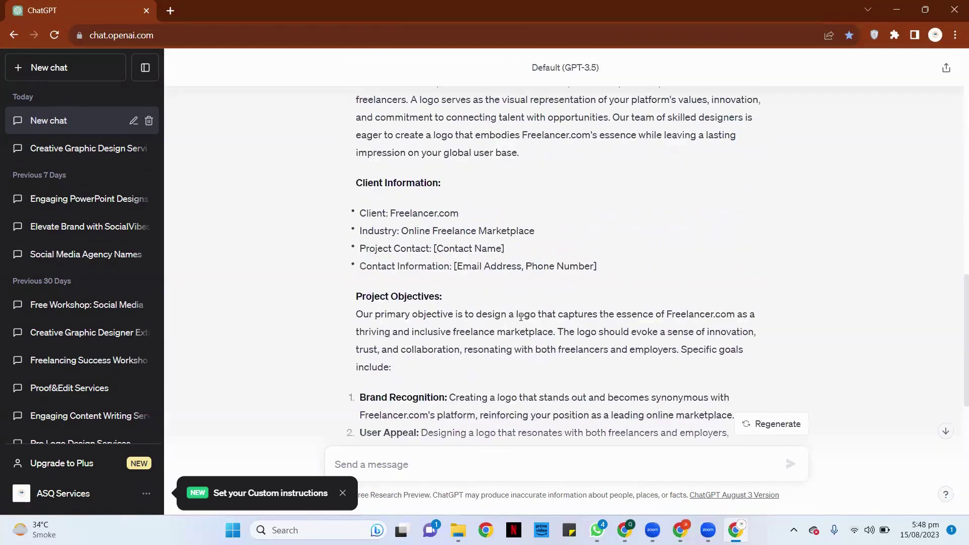
scroll(520, 383, down, 3)
scroll(520, 382, down, 1)
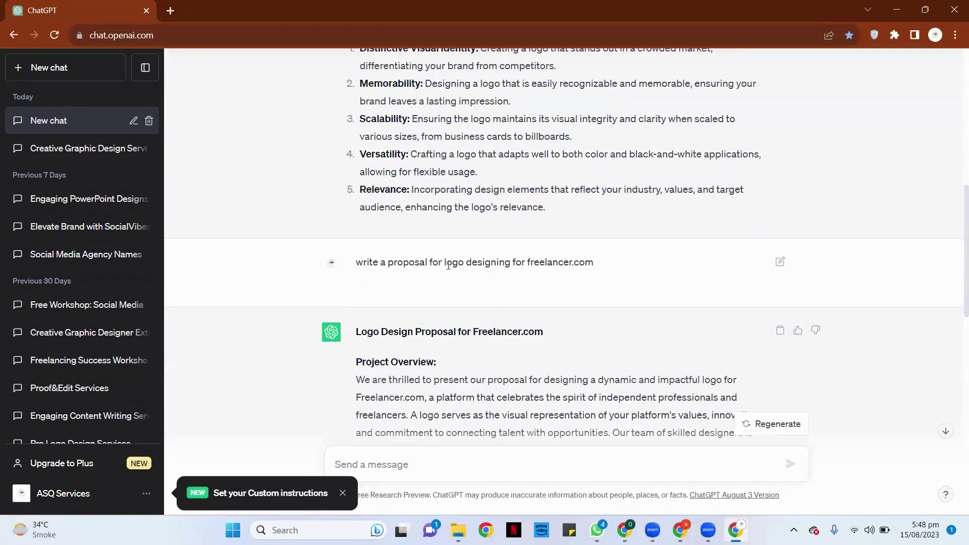
triple_click(446, 264)
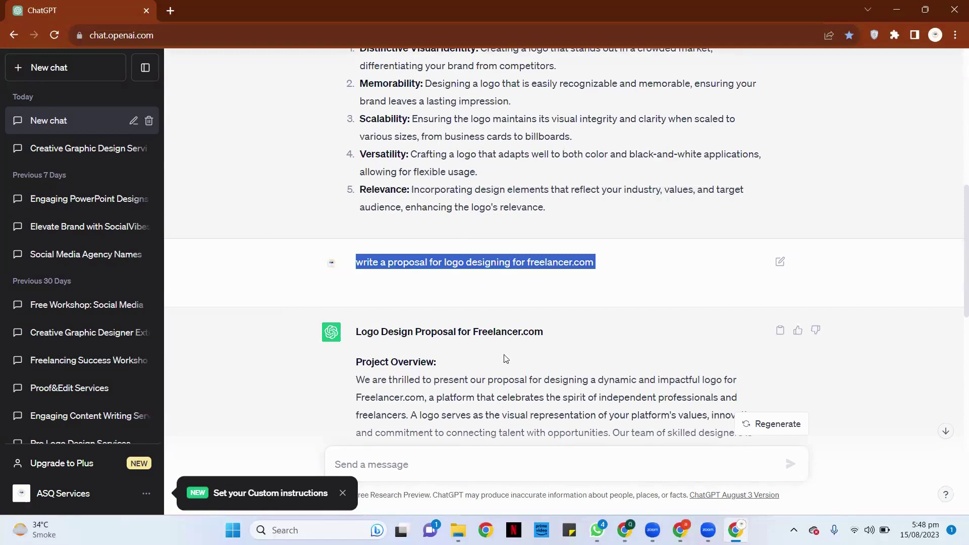
click(498, 457)
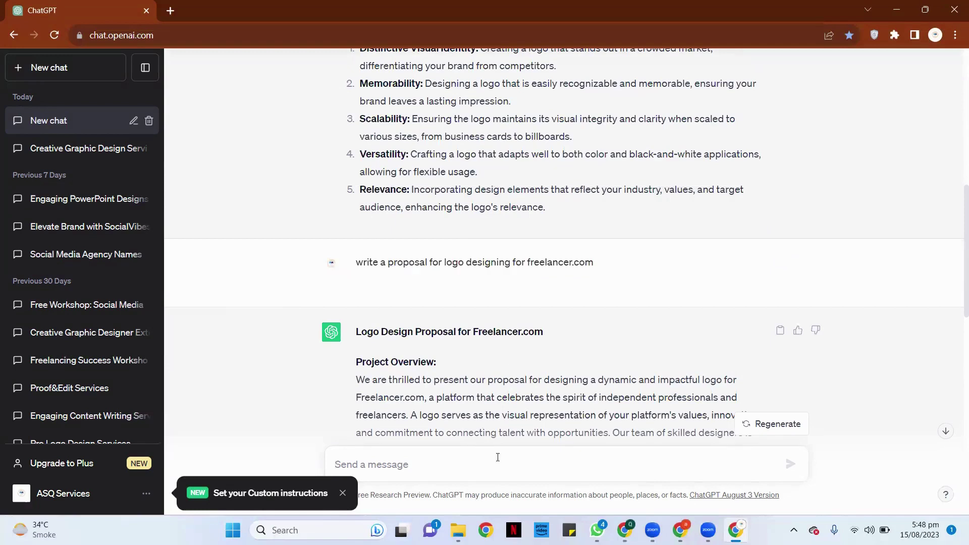
- Ask ChatGPT to write a project proposal for logo designing on Upwork
text(write a)
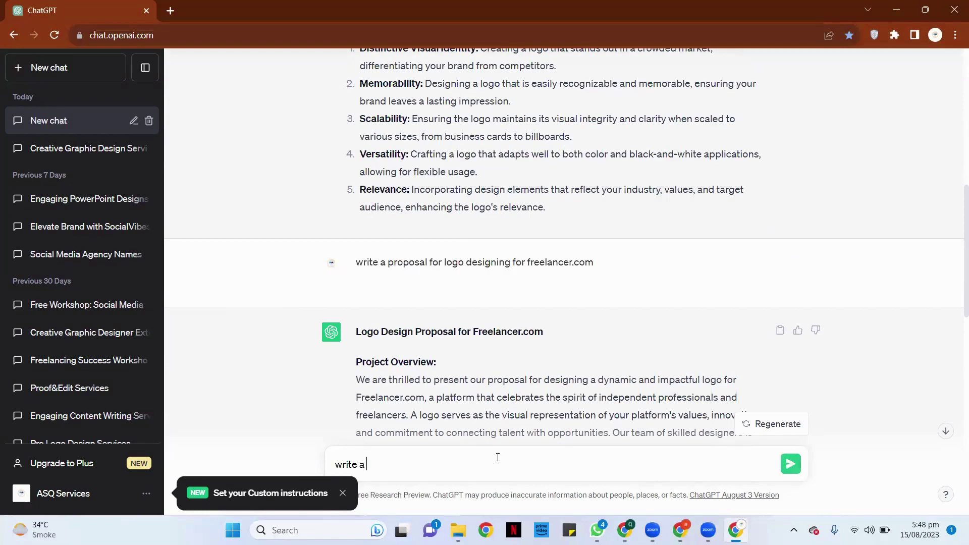
text( job)
text(roposal)
text(fo)
text(r loogo de)
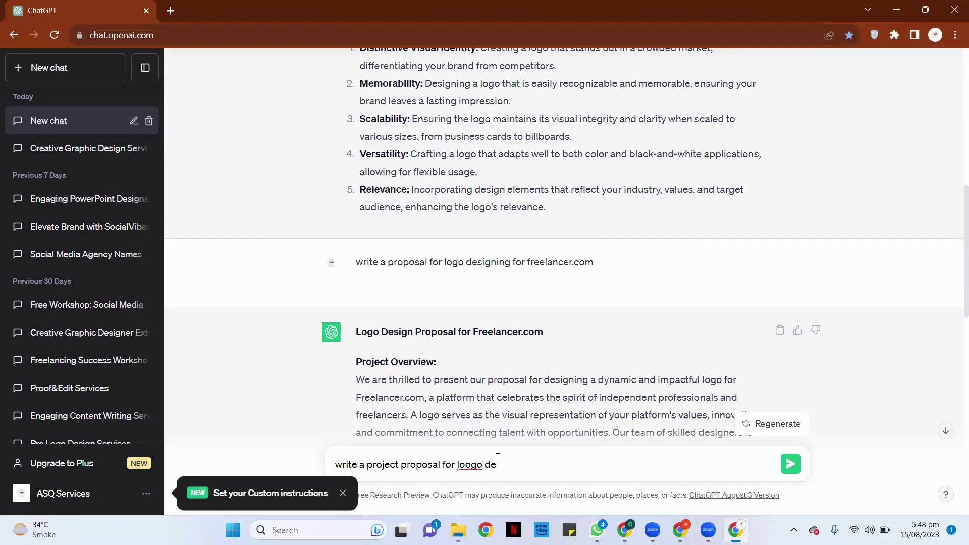
text(signing)
key(BackSpace)
text(pwork)
key(Return)
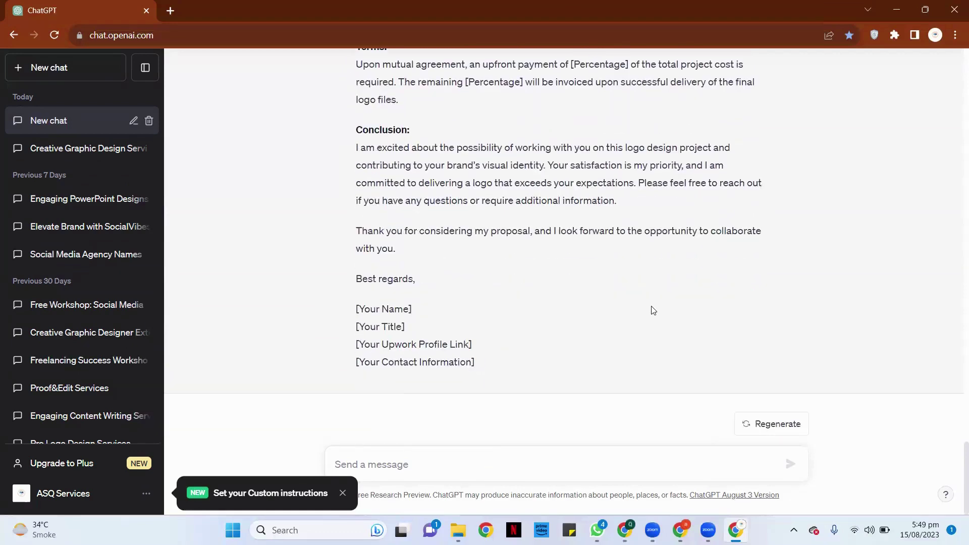
- Select the full Upwork proposal reply and return to the Freelancer bid page
scroll(654, 318, up, 8)
scroll(650, 329, up, 12)
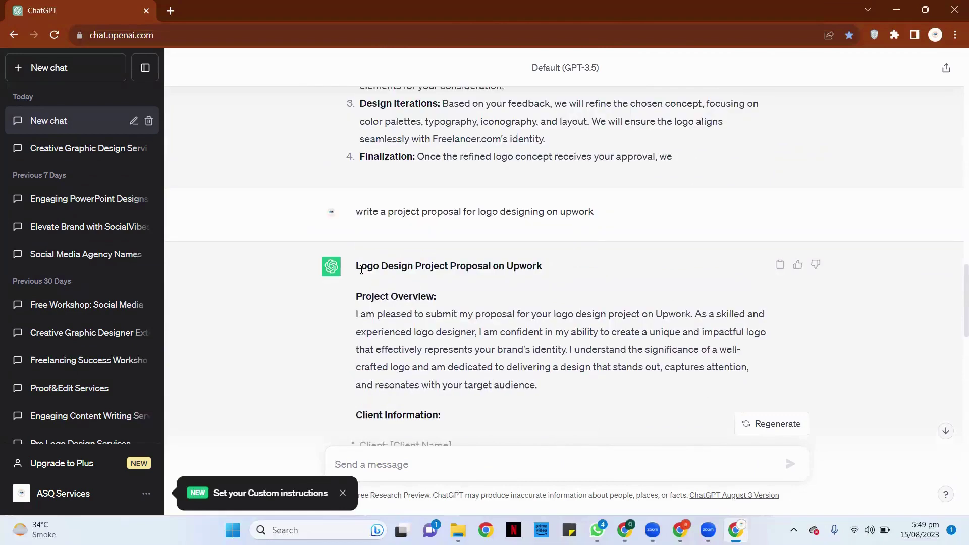
drag(355, 266, 531, 353)
scroll(514, 353, down, 5)
scroll(515, 356, down, 18)
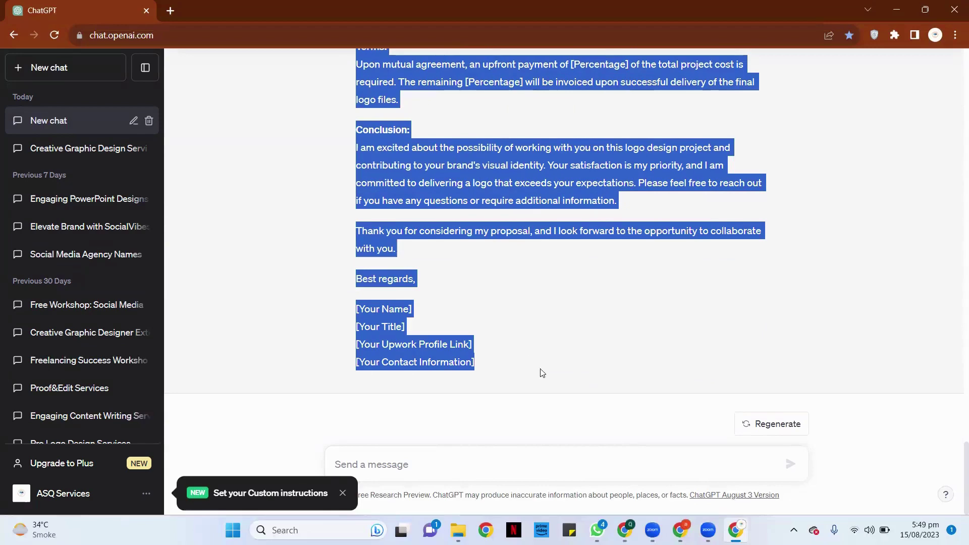
click(626, 531)
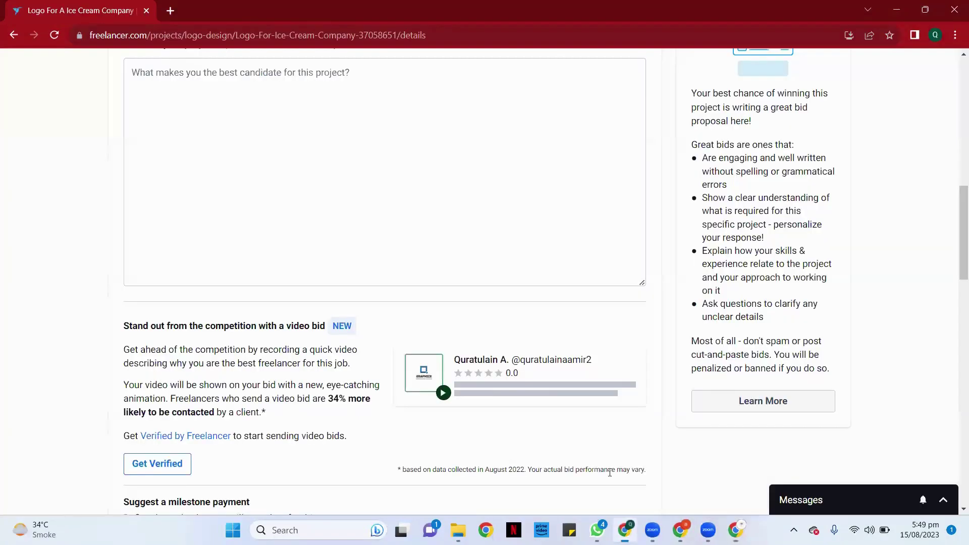
- Paste the generated proposal into the bid's description box
click(281, 215)
scroll(211, 172, up, 1)
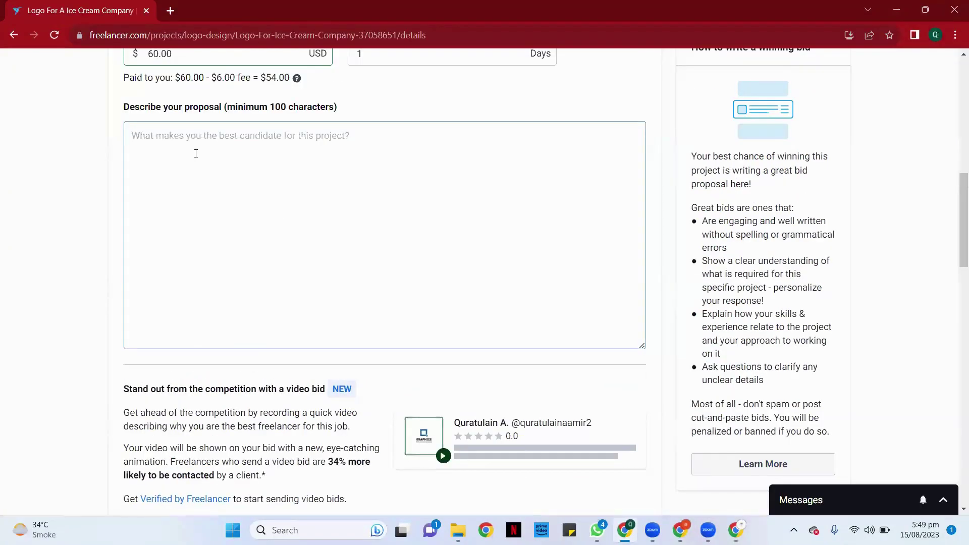
key(ctrl+v)
scroll(348, 233, up, 12)
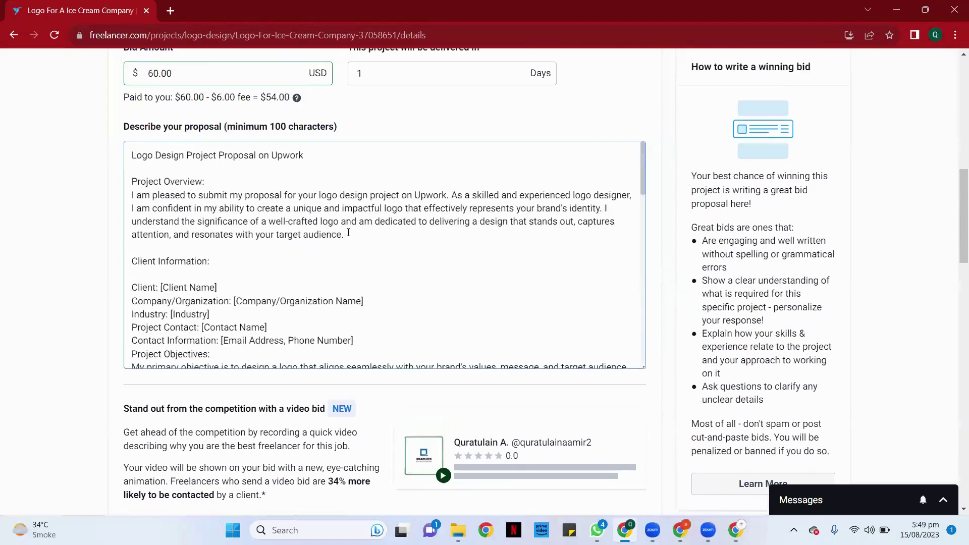
scroll(348, 233, up, 8)
scroll(237, 249, down, 11)
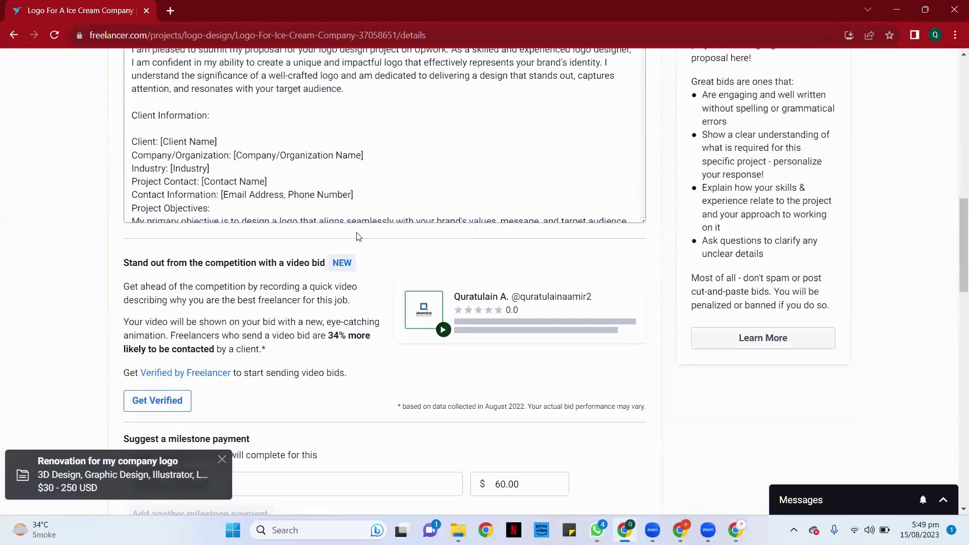
scroll(356, 237, up, 2)
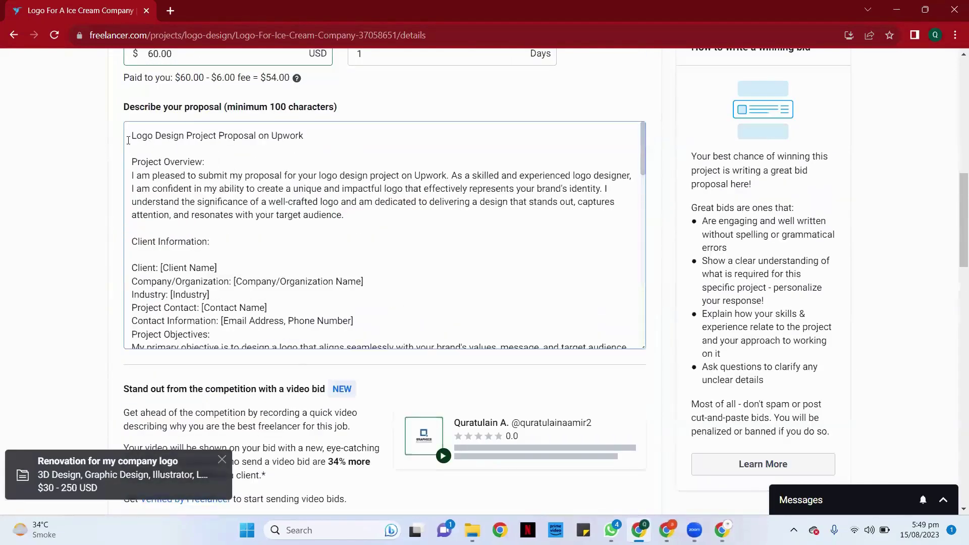
- Delete the title through 'Project Overview:' and the words 'project on Upwork'
key(ctrl+shift+Right)
key(ctrl+shift+Right)
key(ctrl+shift+Right)
key(ctrl+shift+Right)
key(ctrl+shift+Right)
key(ctrl+shift+Right)
key(ctrl+shift+Right)
key(ctrl+shift+Right)
key(ctrl+shift+Right)
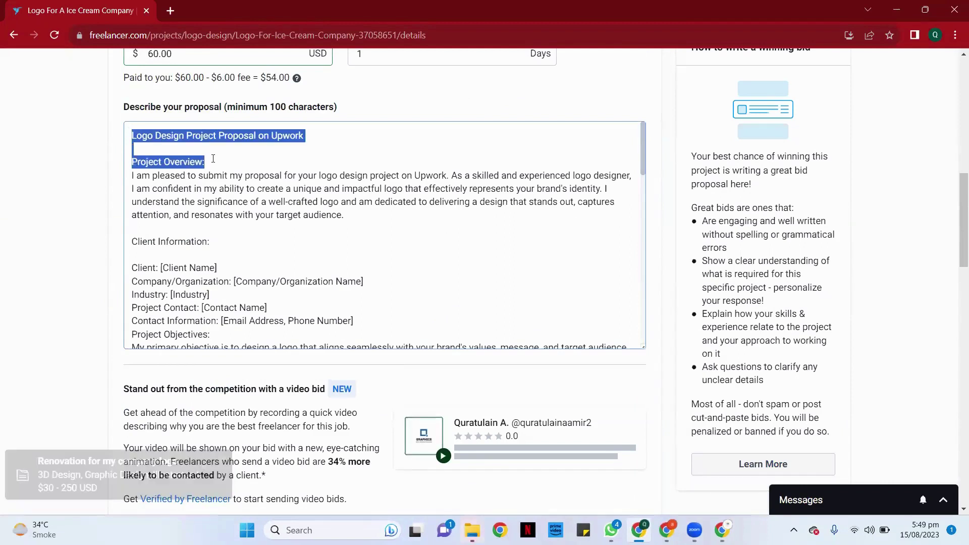
key(BackSpace)
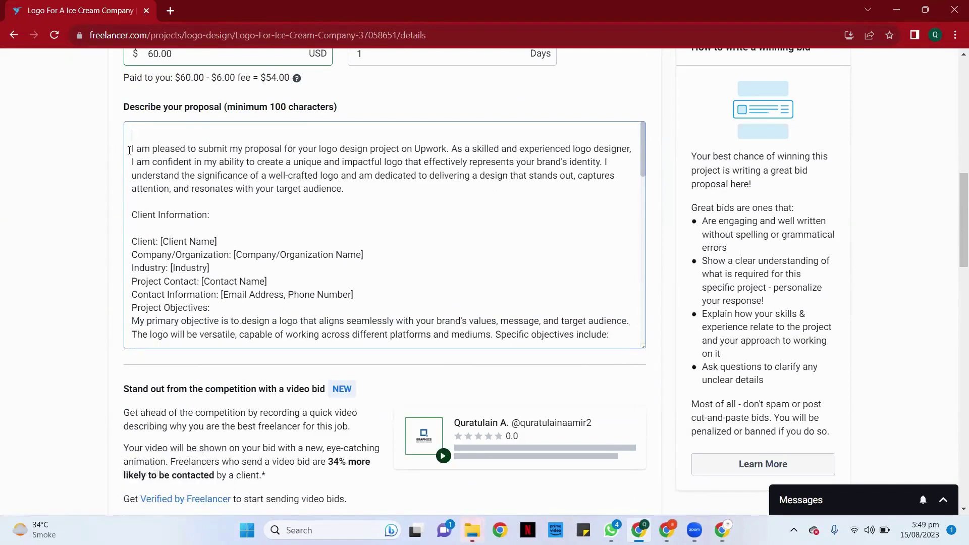
key(BackSpace)
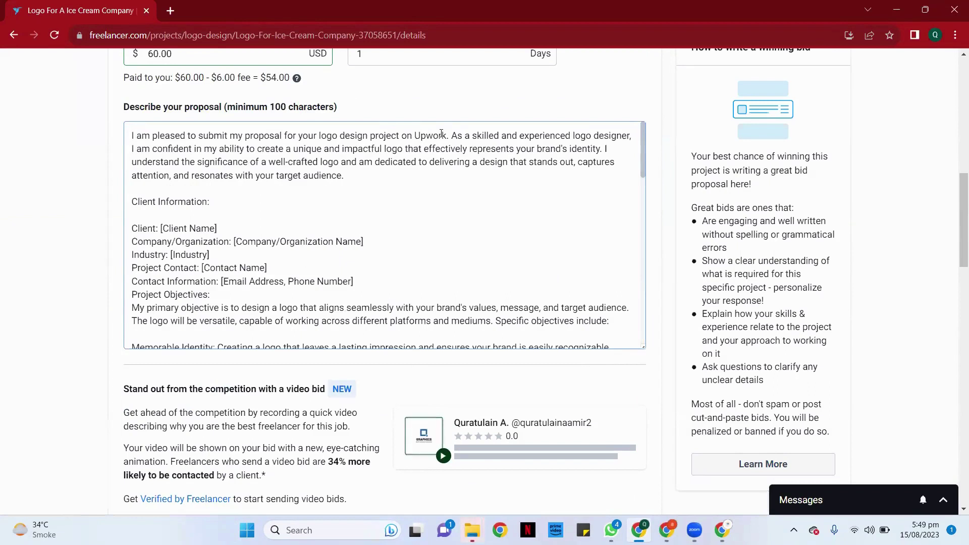
drag(447, 135, 371, 136)
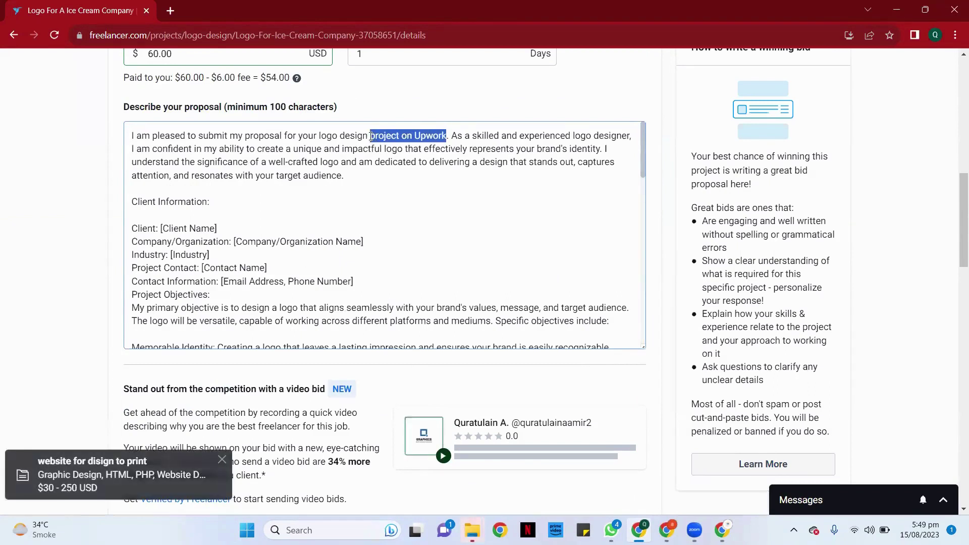
key(BackSpace)
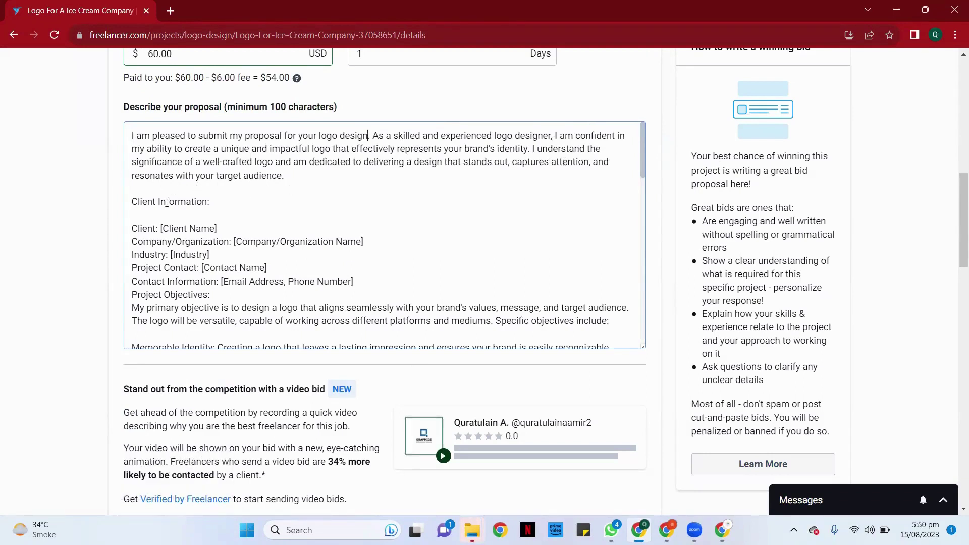
scroll(224, 205, down, 2)
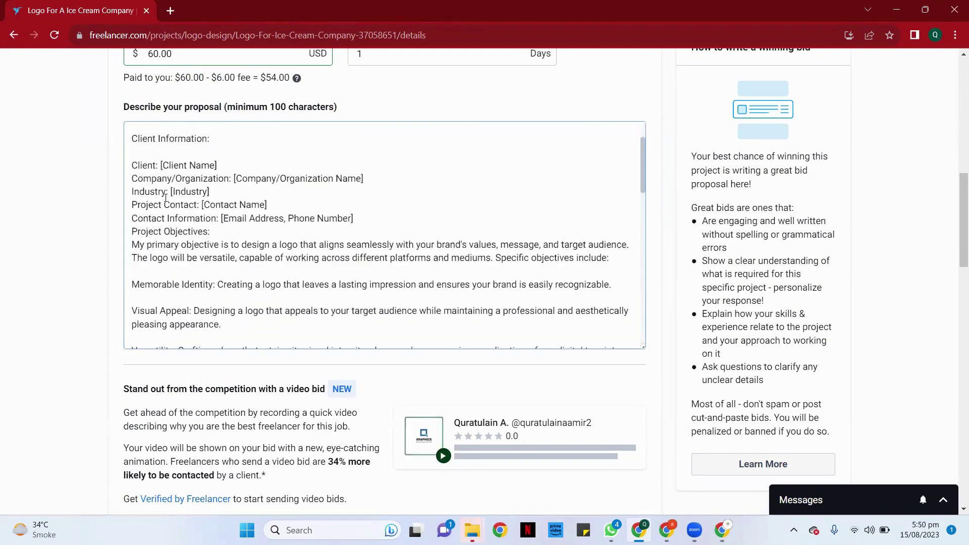
- Delete the client information placeholder block and the blank line after the opening paragraph
scroll(235, 208, up, 2)
scroll(236, 208, down, 2)
drag(211, 232, 124, 143)
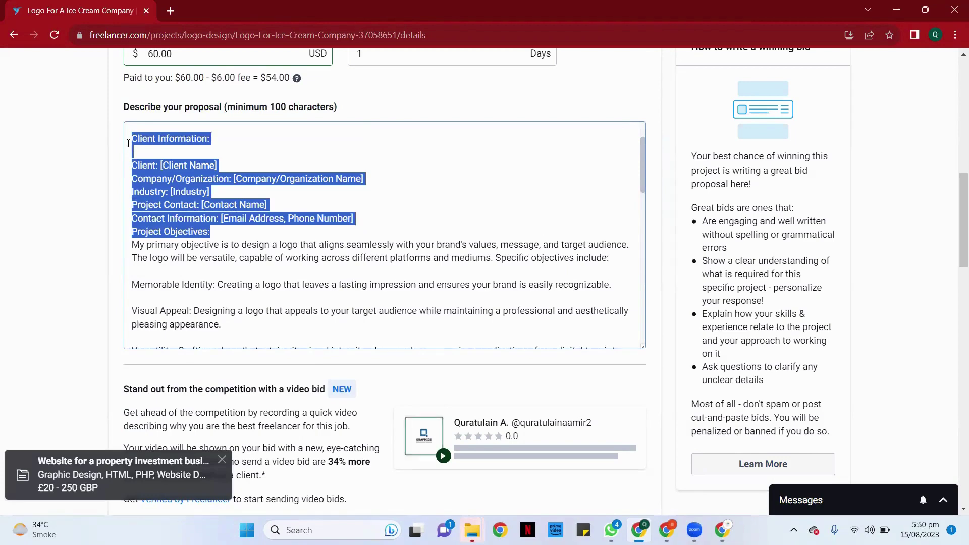
key(BackSpace)
text(I am pleased to submit my proposal for your logo design. As a skilled and experienced logo designer, I am confident in my ability to create a unique and impactful logo that effectively represents your brand's identity. I understand the significance of a well-crafted logo and am dedicated to delivering a design that stands out, captures attention, and resonates with your target audience.)
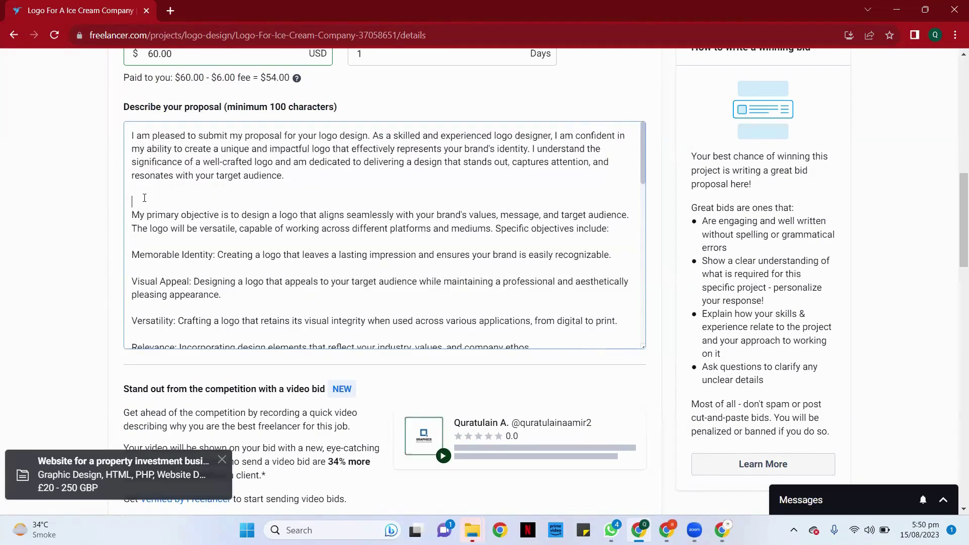
key(Delete)
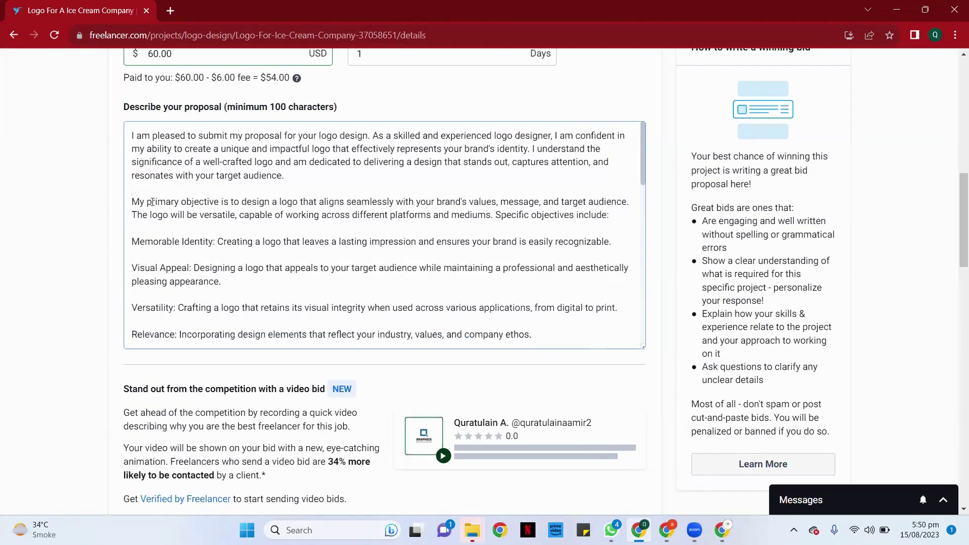
- Remove the text from Scope of Work through Finalization
scroll(288, 220, down, 1)
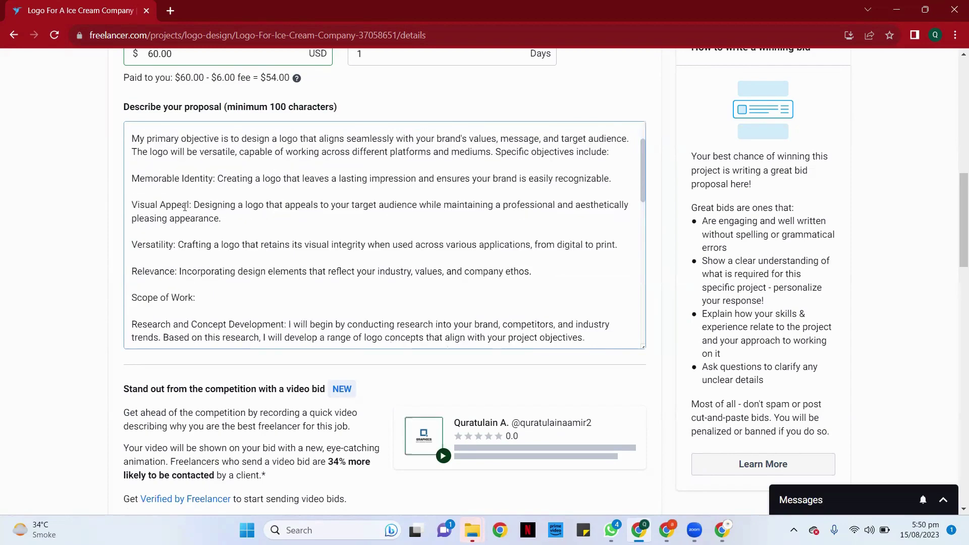
scroll(274, 238, down, 2)
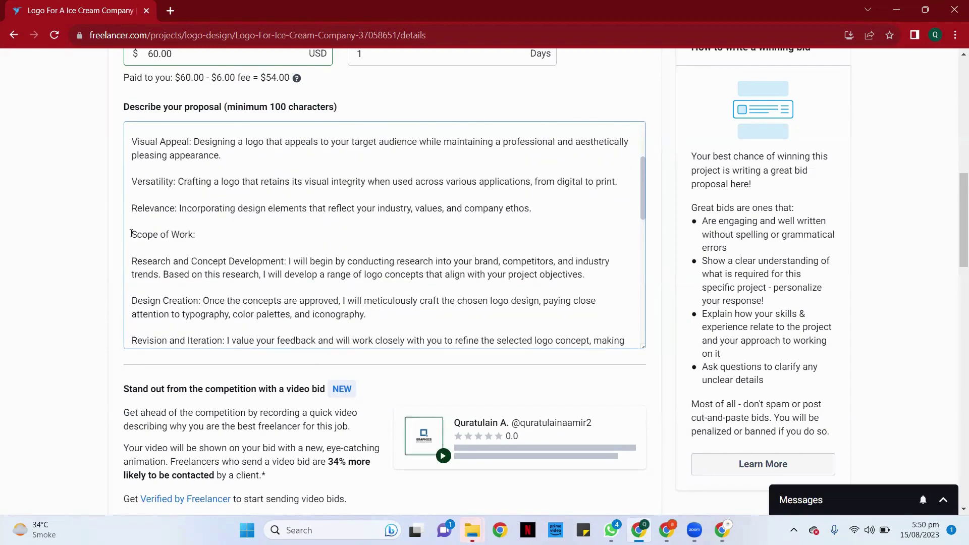
drag(132, 233, 353, 275)
key(BackSpace)
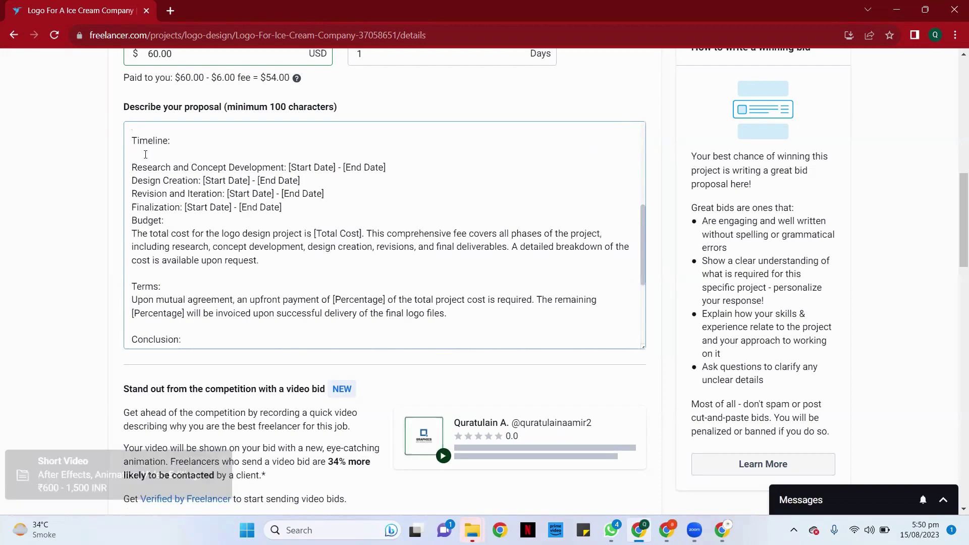
- Remove the Timeline, Budget and Terms sections
drag(119, 158, 136, 188)
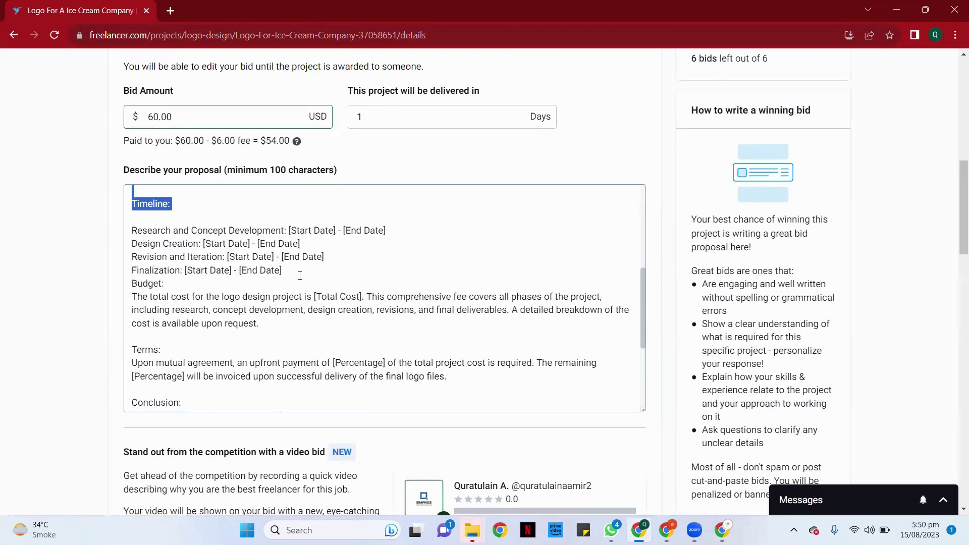
scroll(294, 259, down, 1)
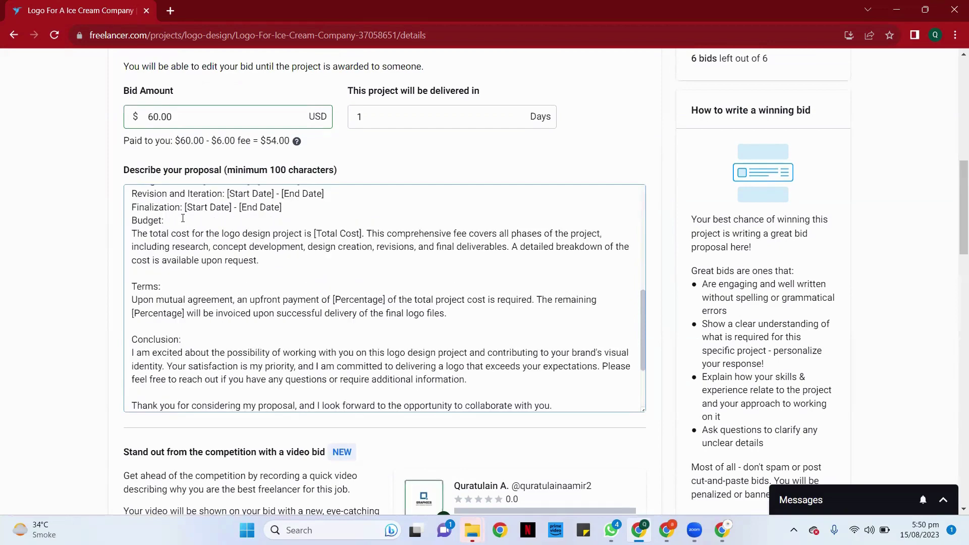
drag(167, 193, 422, 214)
key(BackSpace)
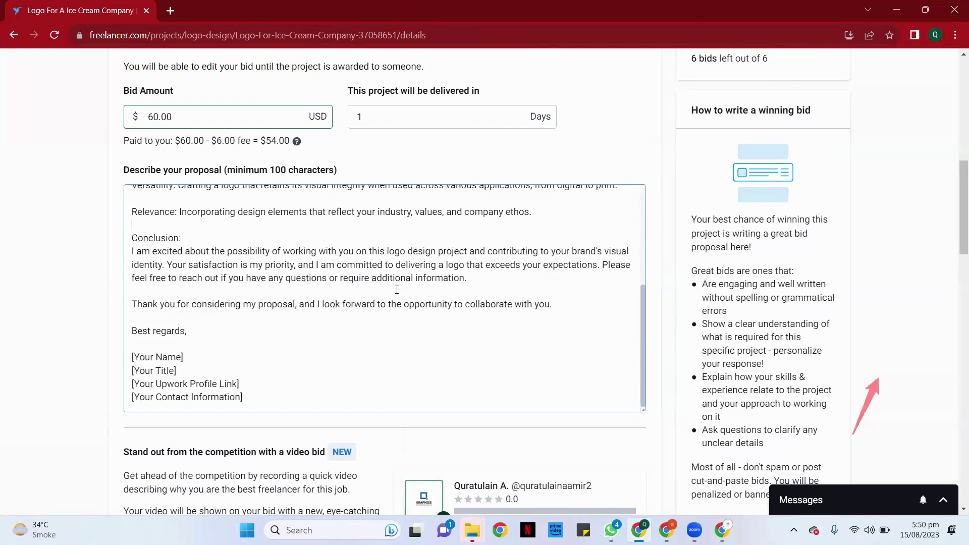
scroll(427, 295, down, 1)
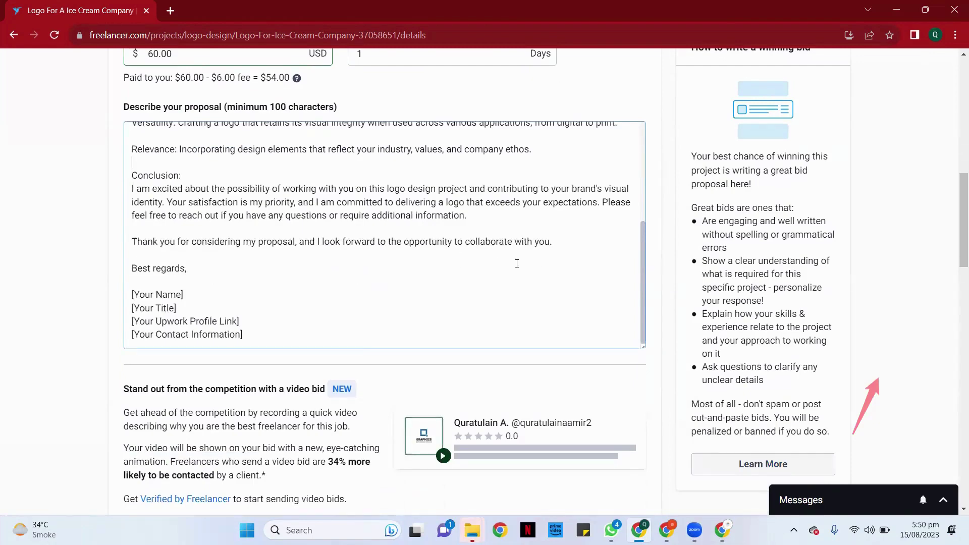
- Delete the profile link and contact information placeholder lines from the signature
scroll(346, 262, down, 1)
scroll(346, 262, down, 1)
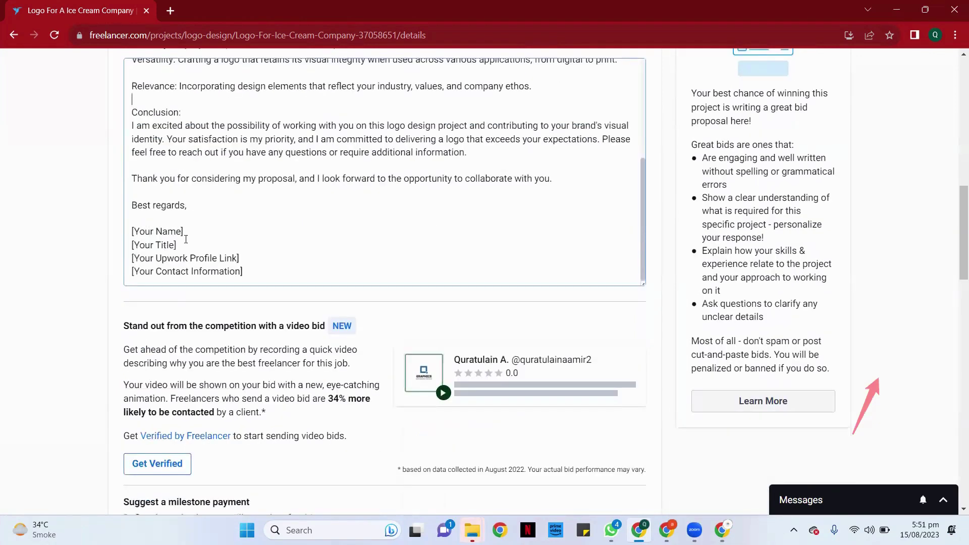
drag(127, 258, 255, 270)
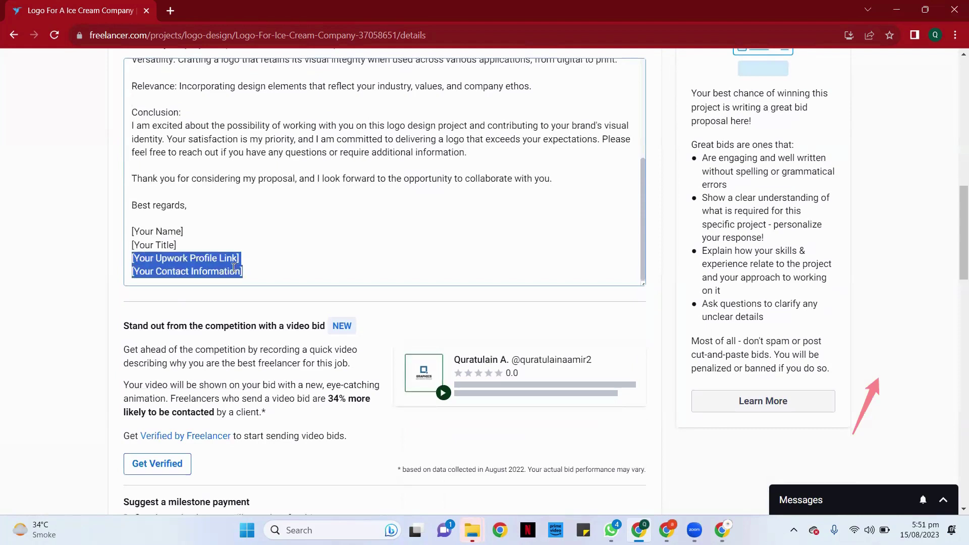
key(BackSpace)
- Replace [Your Name] with the freelancer's full name and delete the [Your Title] placeholder
triple_click(176, 245)
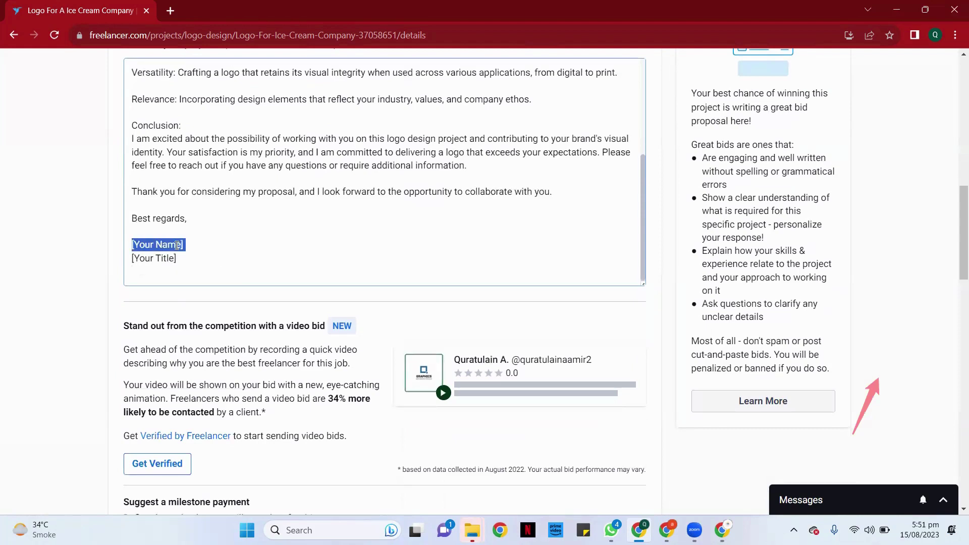
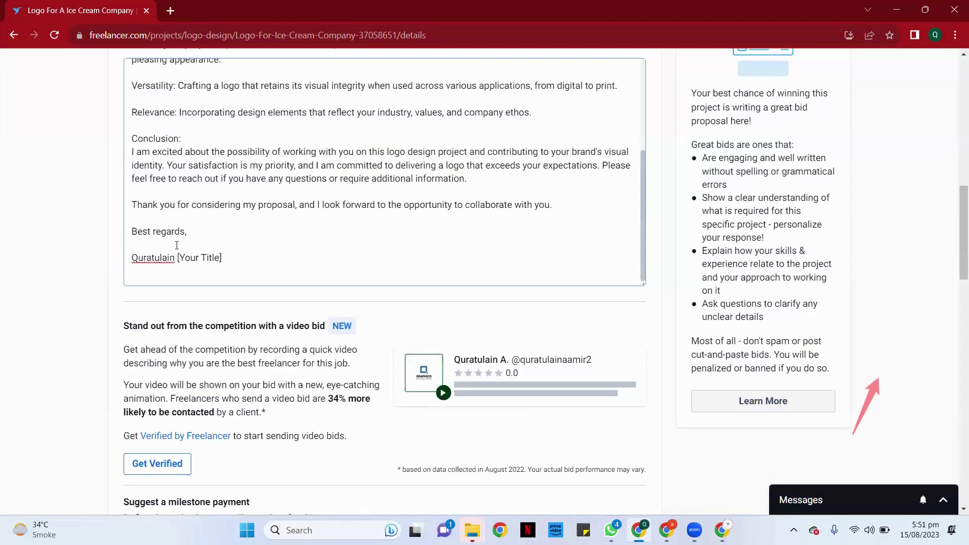
key(Return)
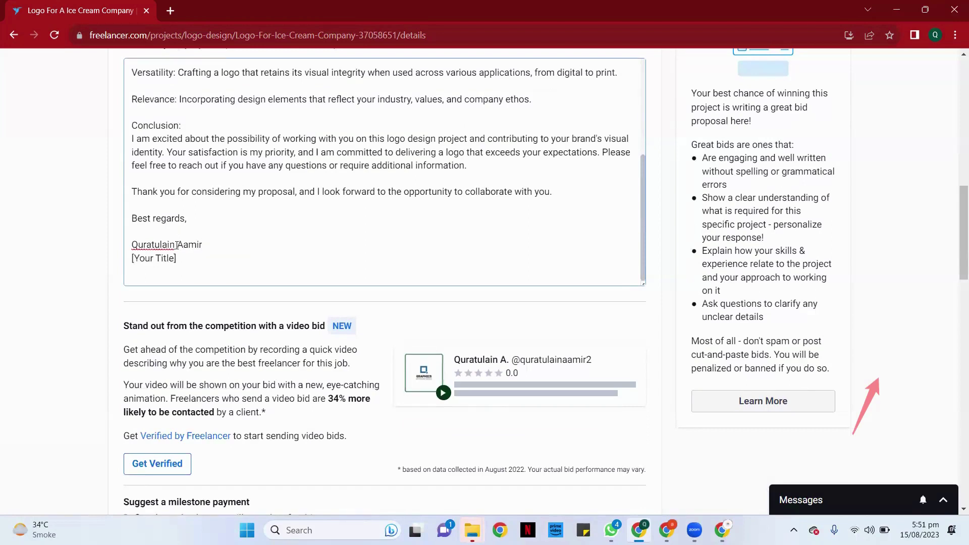
key(shift+End)
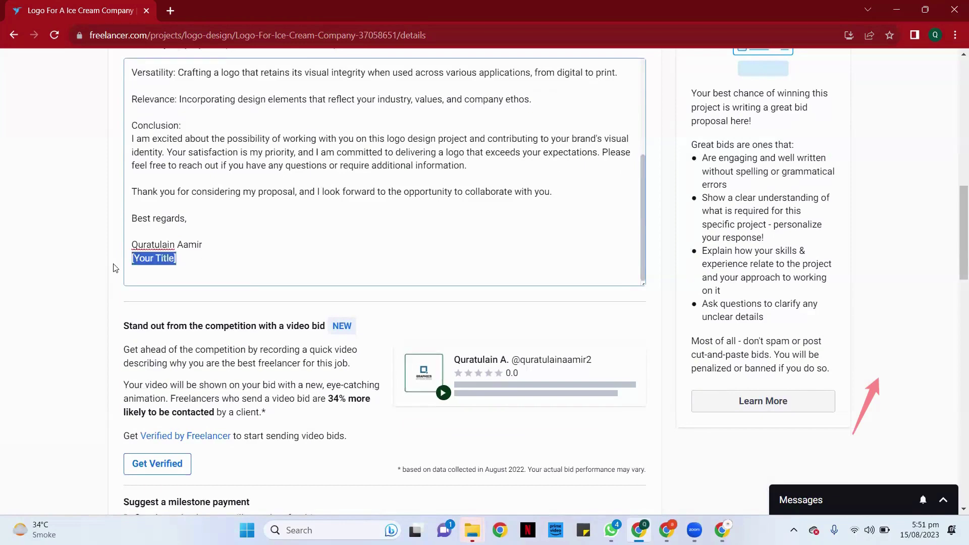
key(BackSpace)
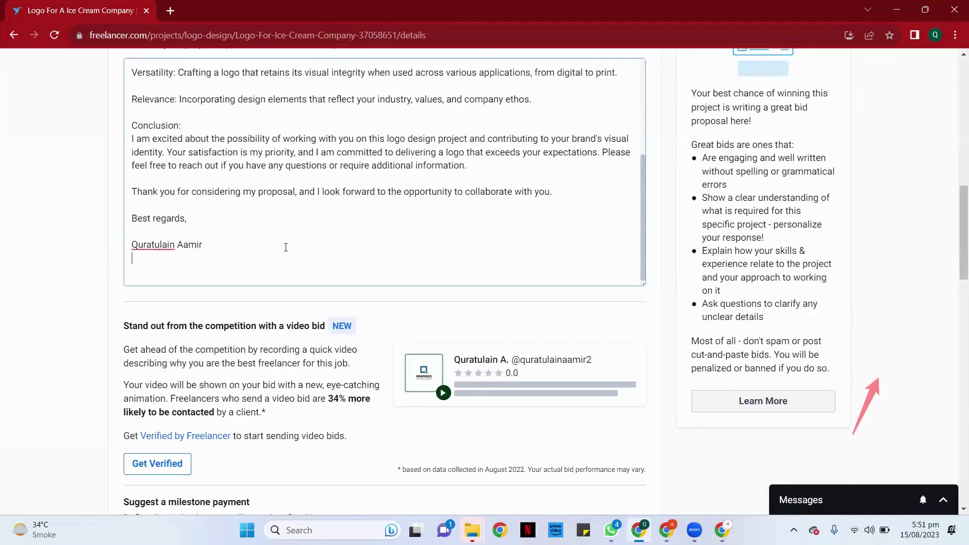
scroll(374, 197, down, 5)
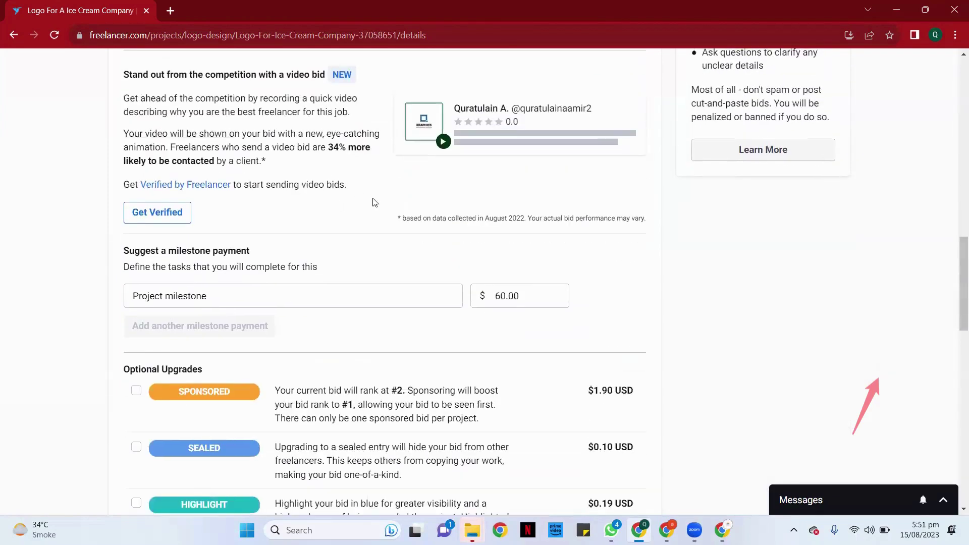
scroll(359, 202, up, 1)
scroll(343, 213, down, 1)
scroll(344, 215, down, 2)
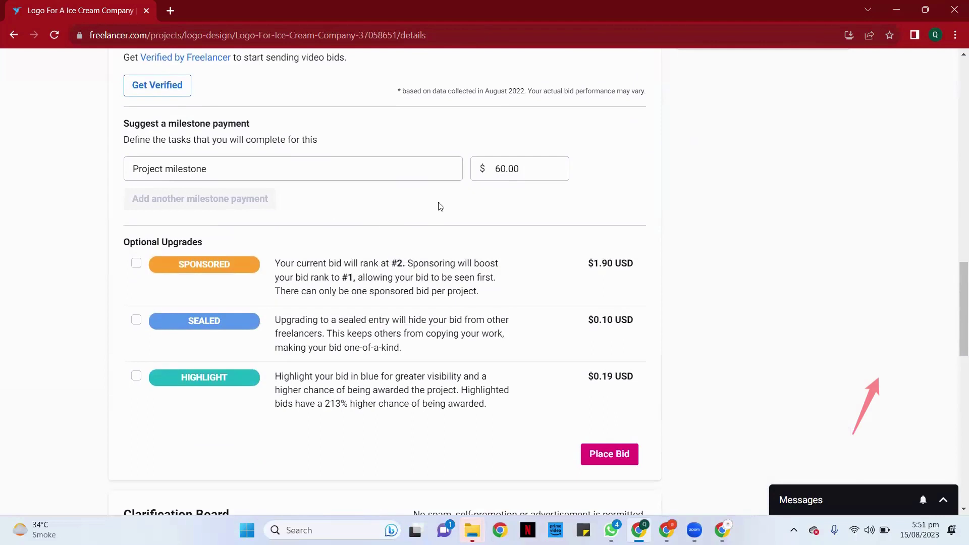
click(223, 174)
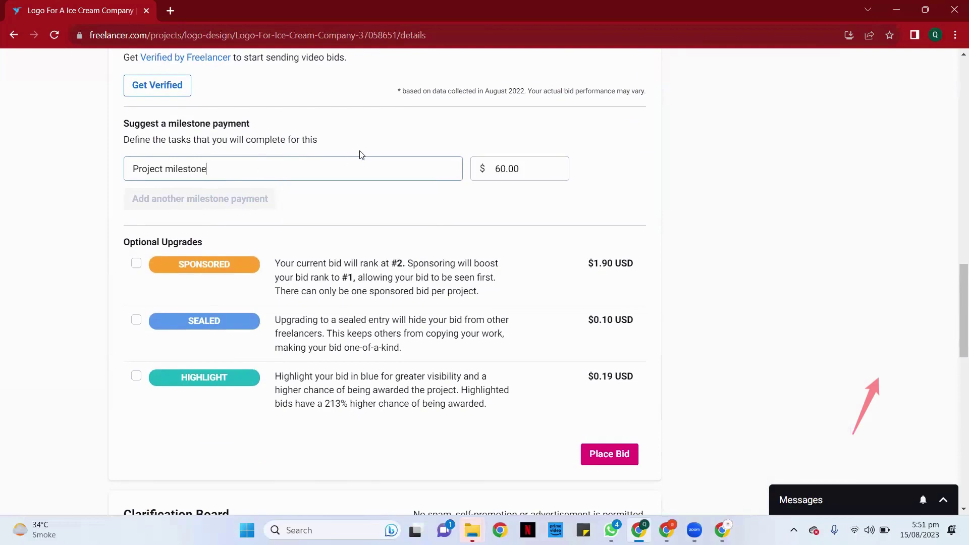
scroll(413, 204, down, 7)
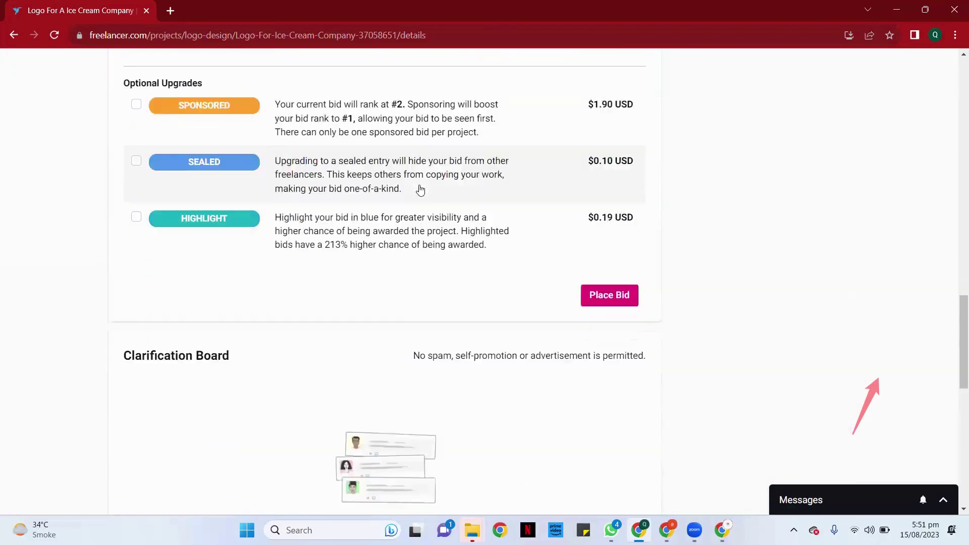
scroll(428, 217, up, 2)
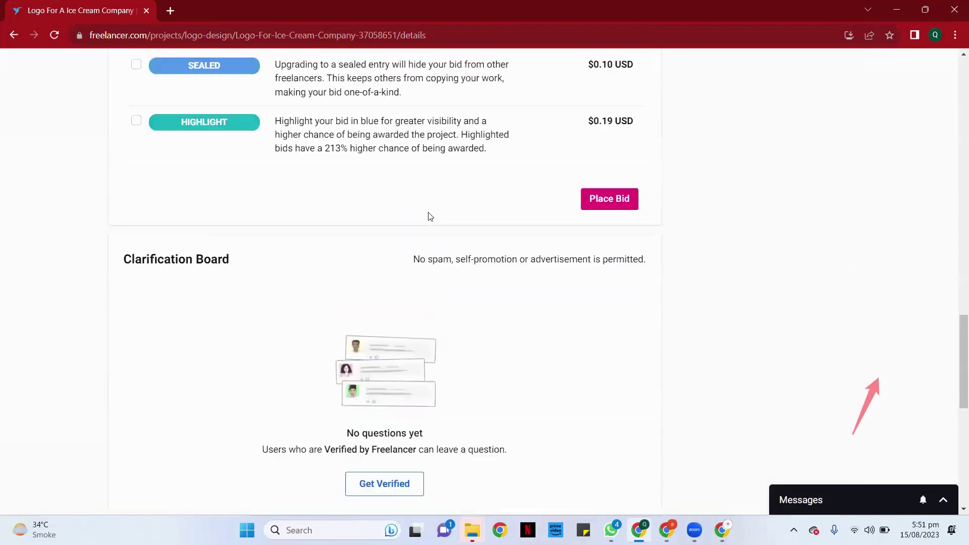
scroll(536, 260, down, 4)
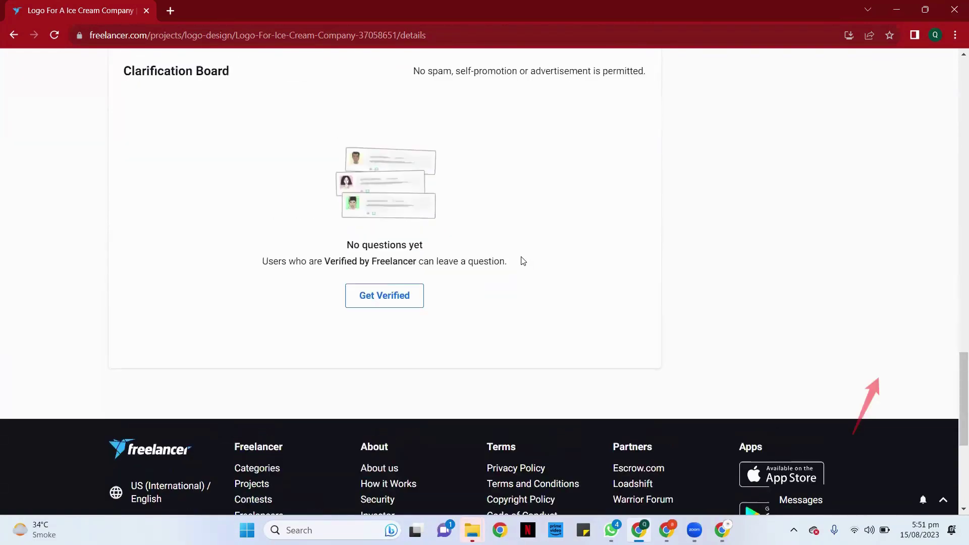
scroll(435, 303, up, 2)
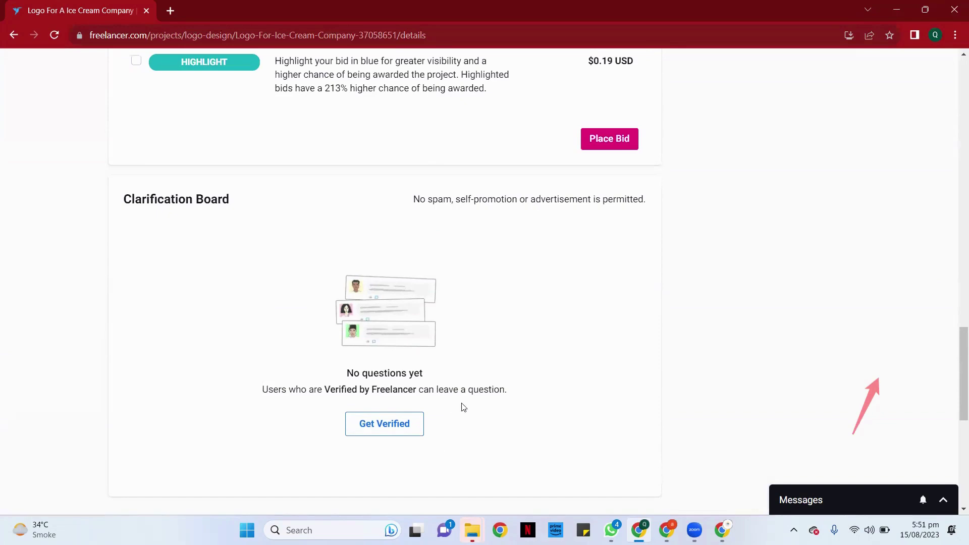
scroll(486, 410, up, 8)
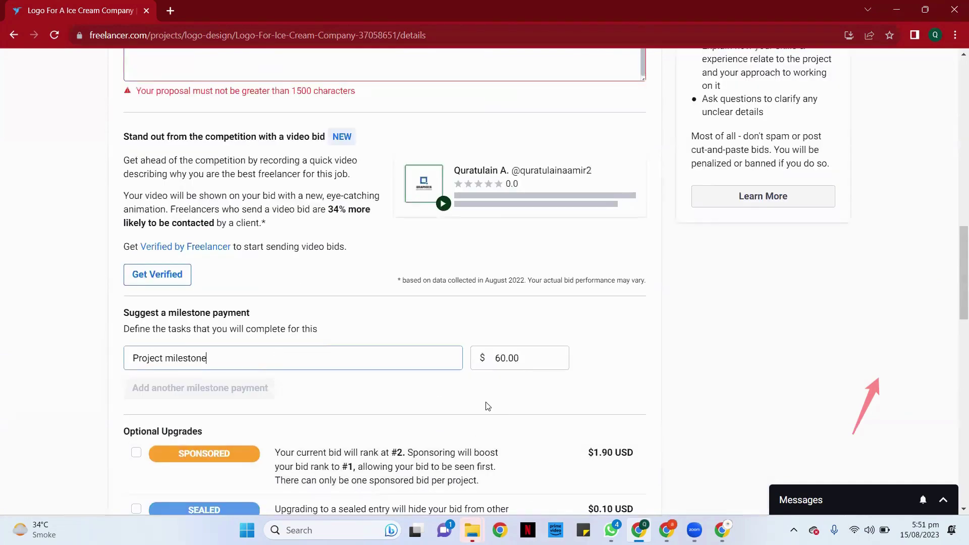
scroll(486, 407, down, 5)
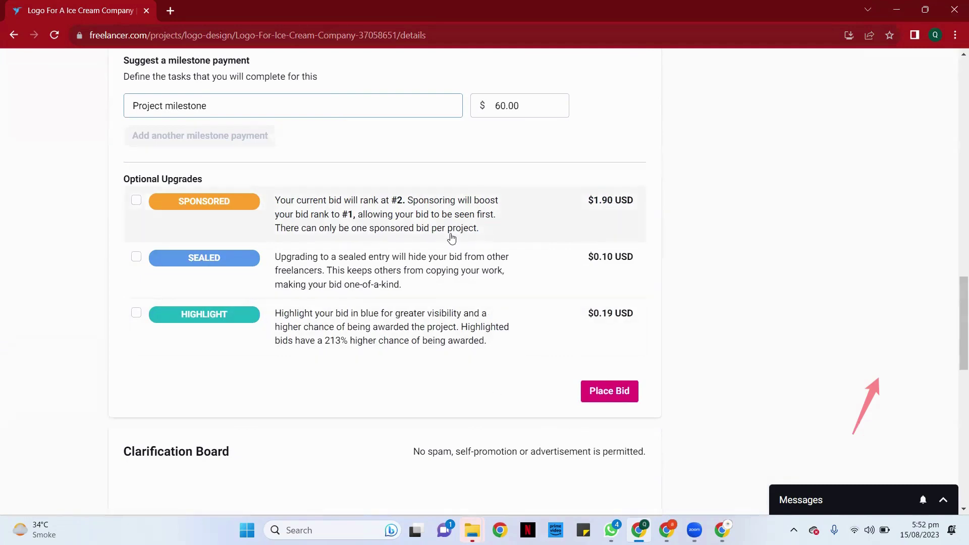
- Try placing the bid, then delete the objectives section to meet the 1500-character limit
click(610, 392)
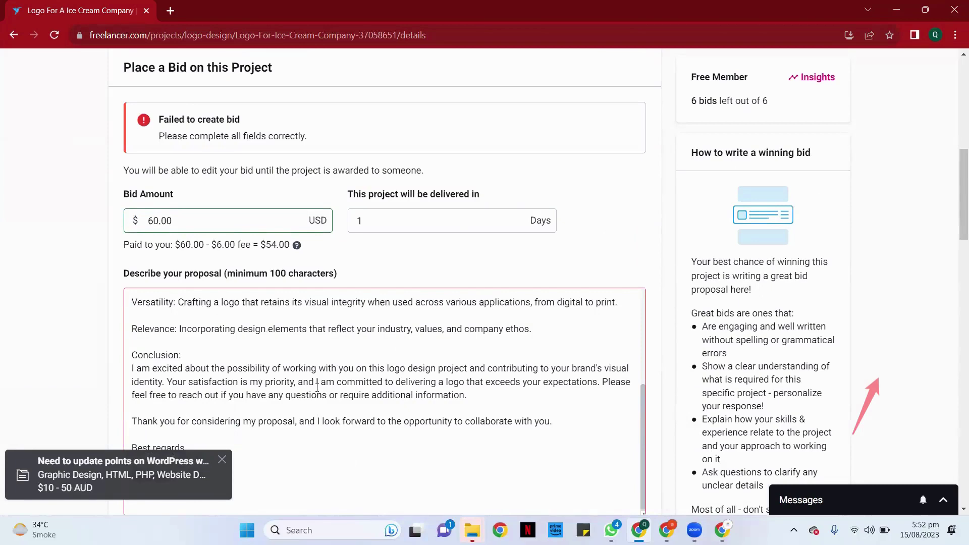
scroll(317, 388, up, 4)
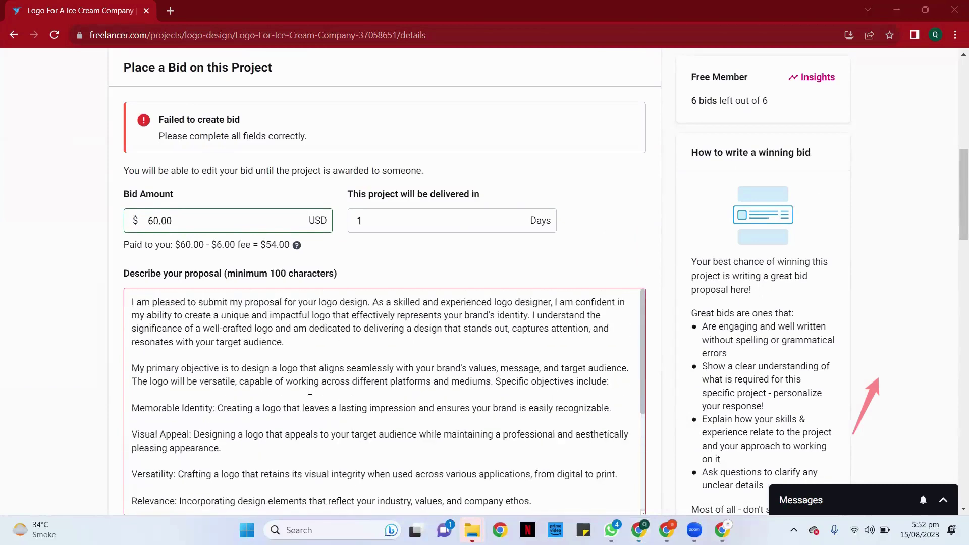
scroll(310, 391, down, 4)
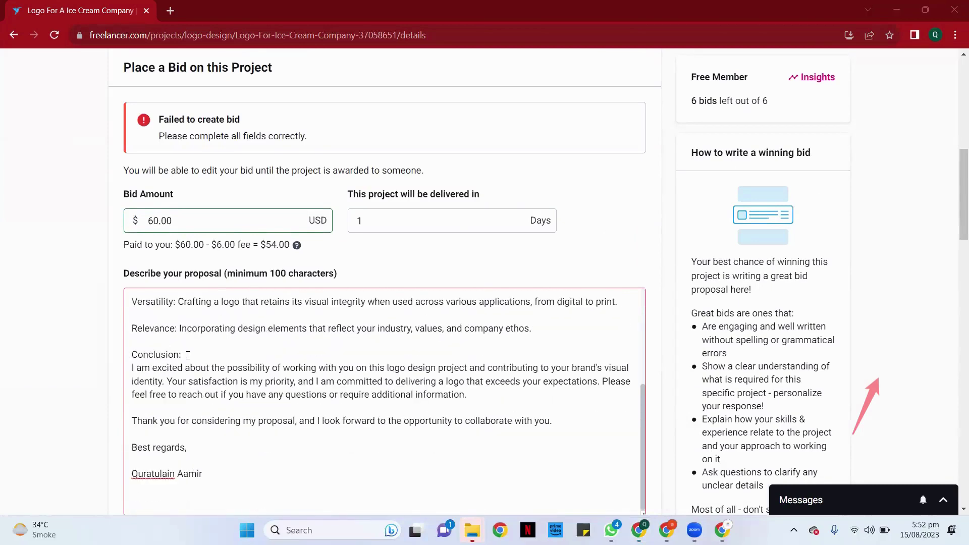
drag(188, 355, 131, 355)
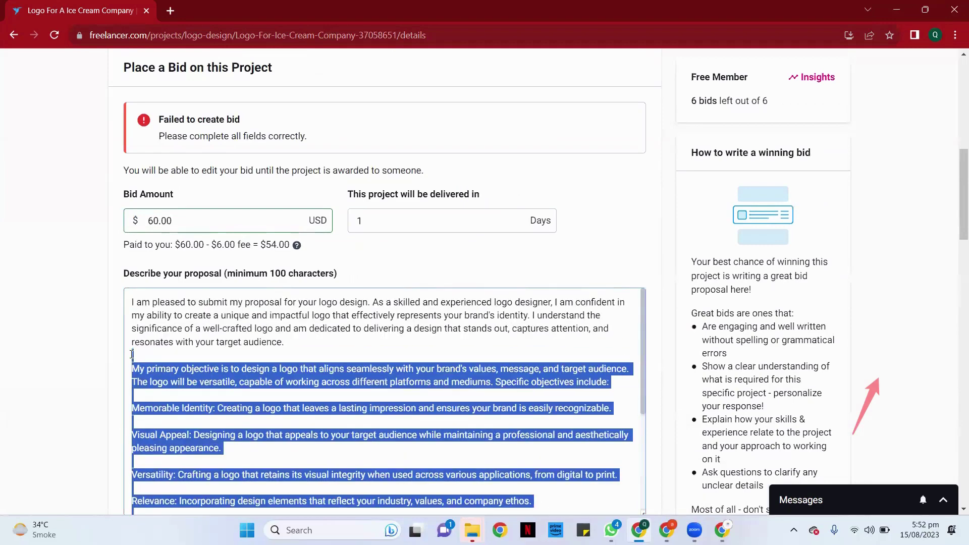
key(BackSpace)
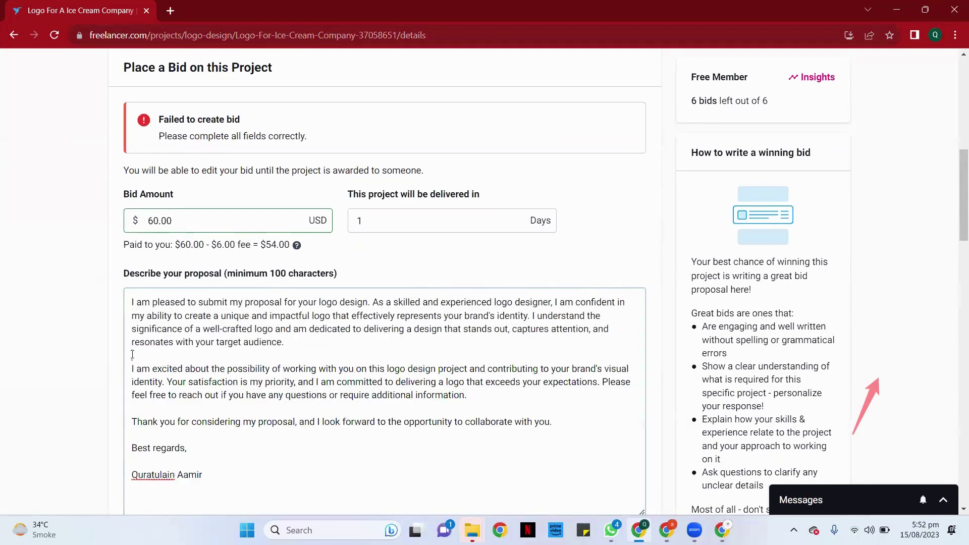
key(BackSpace)
- Delete the 'Best regards,' line and the thank-you line
scroll(487, 302, down, 4)
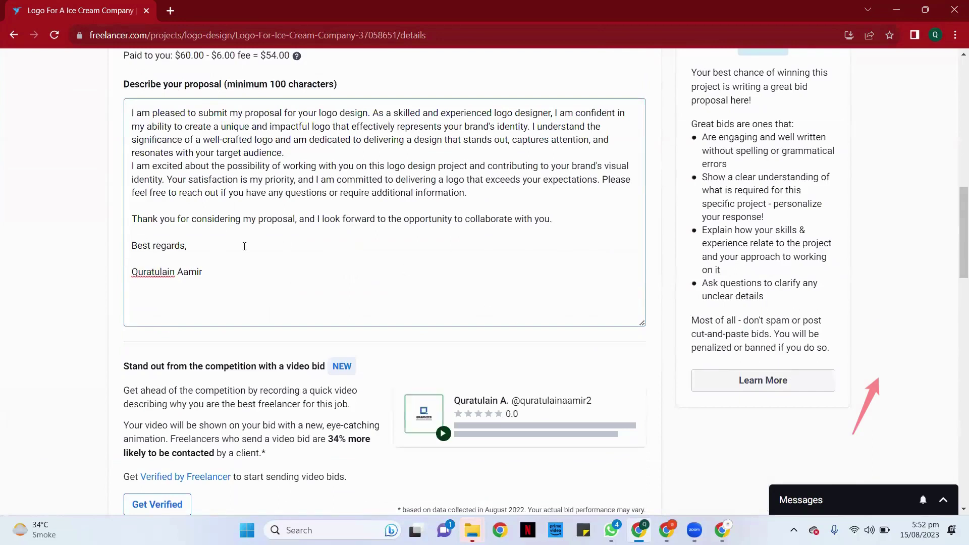
triple_click(124, 243)
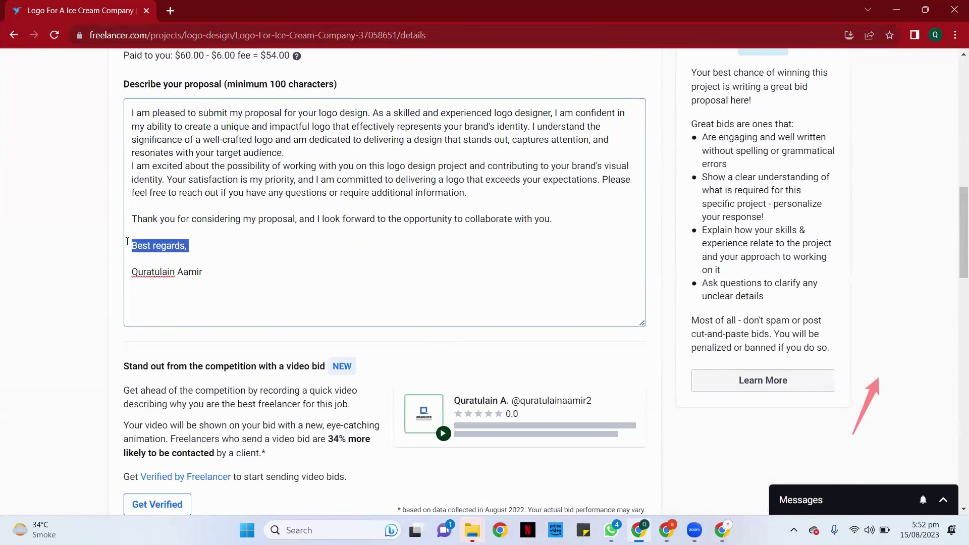
key(BackSpace)
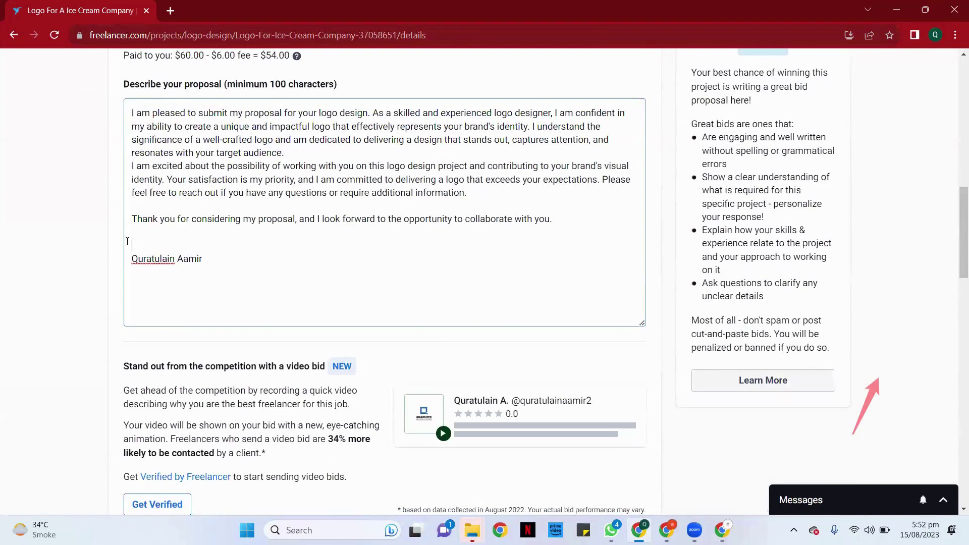
triple_click(123, 218)
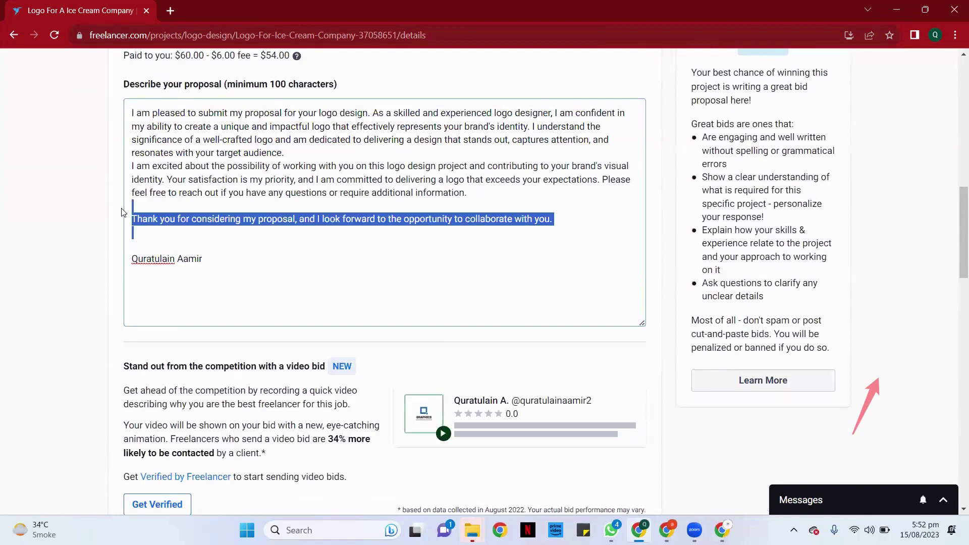
key(BackSpace)
key(BackSpace)
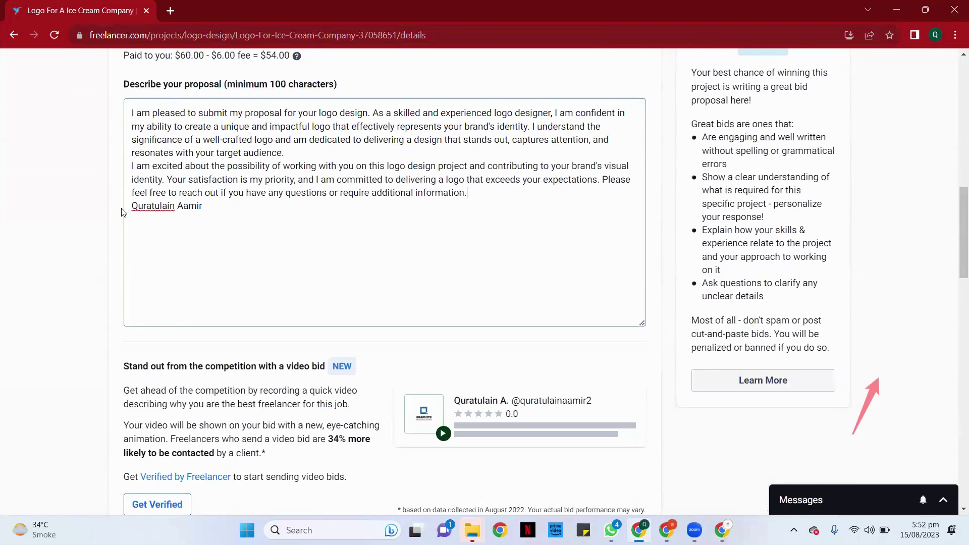
scroll(461, 286, down, 9)
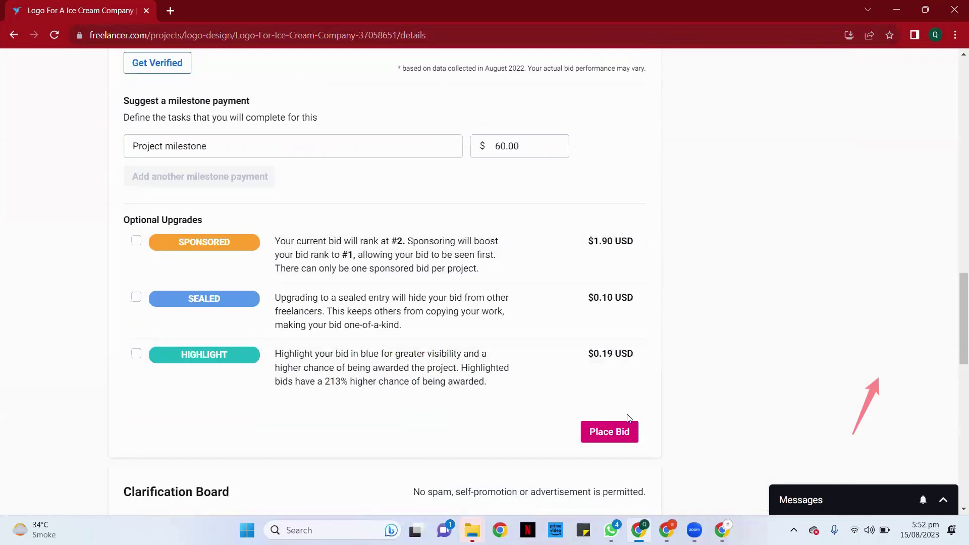
- Place the $60, 1-day bid and find it ranked 87 of 108 in the proposals
click(617, 438)
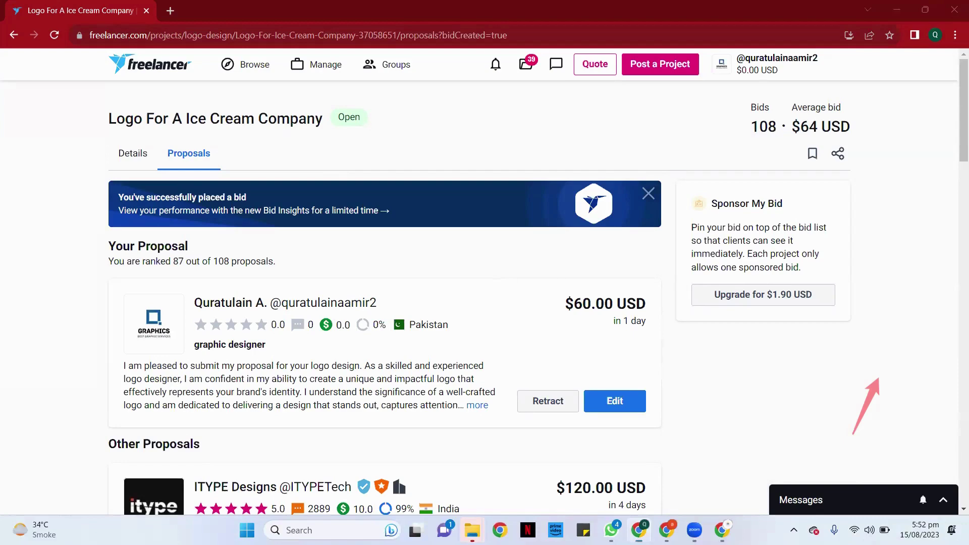
scroll(583, 363, down, 2)
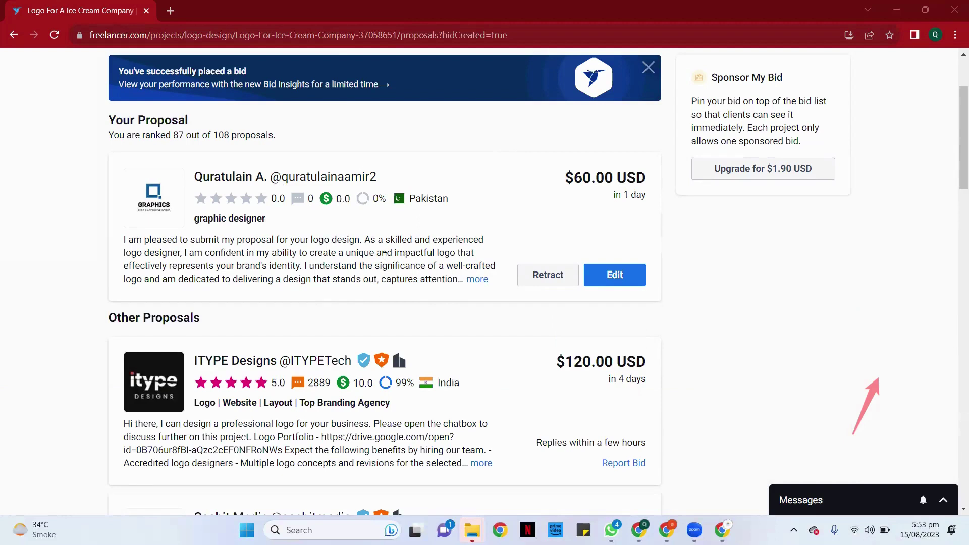
scroll(371, 263, up, 3)
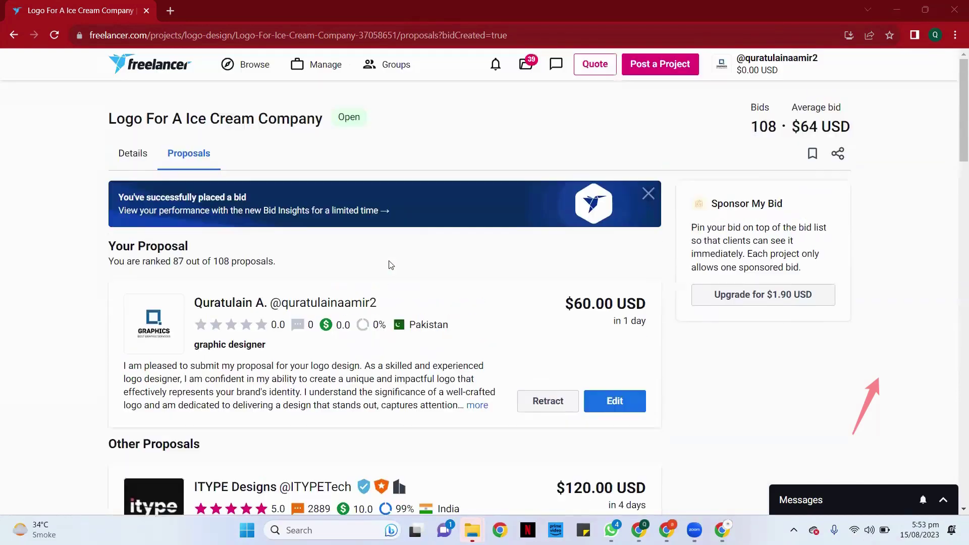
- Go to Contests from the Browse menu and scroll through the 442 'logo' contest results
click(235, 74)
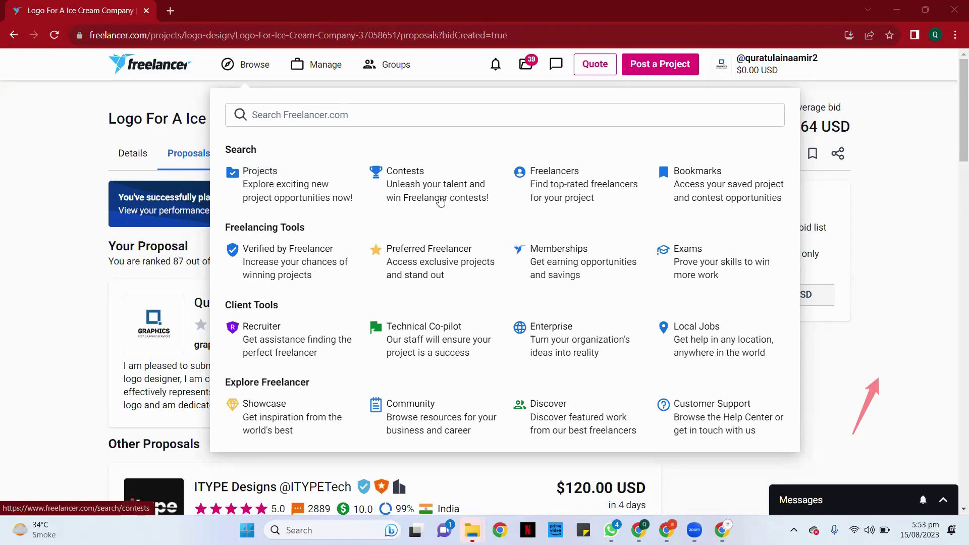
click(403, 176)
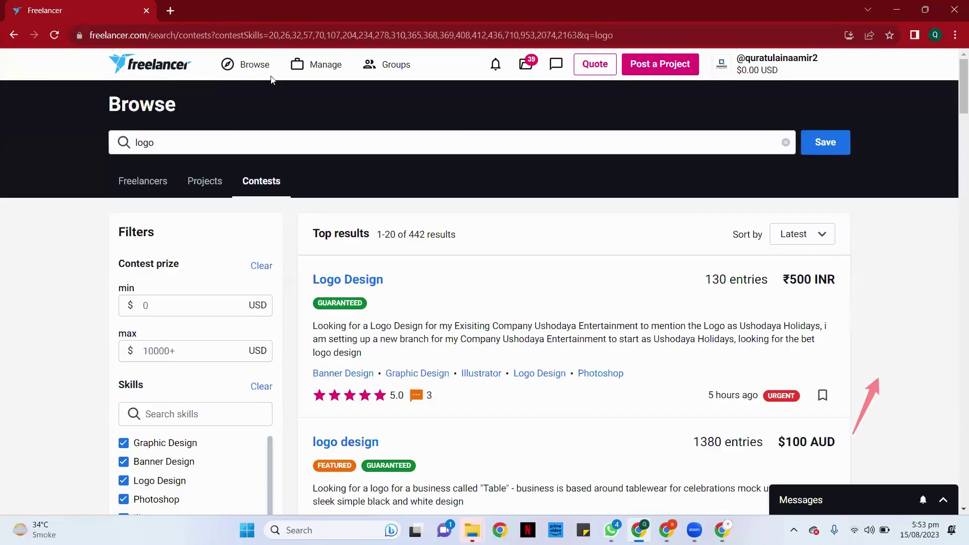
mouse_move(317, 66)
click(167, 146)
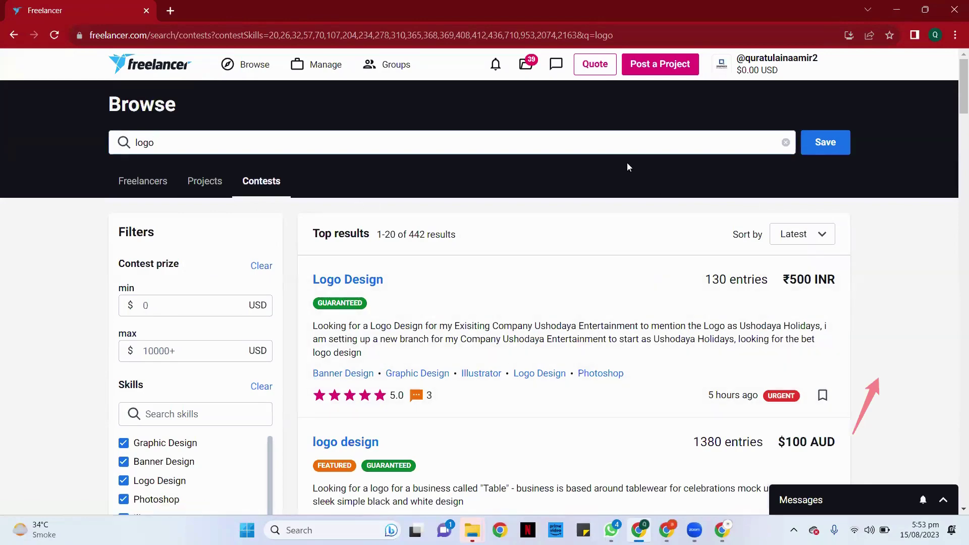
scroll(492, 288, down, 1)
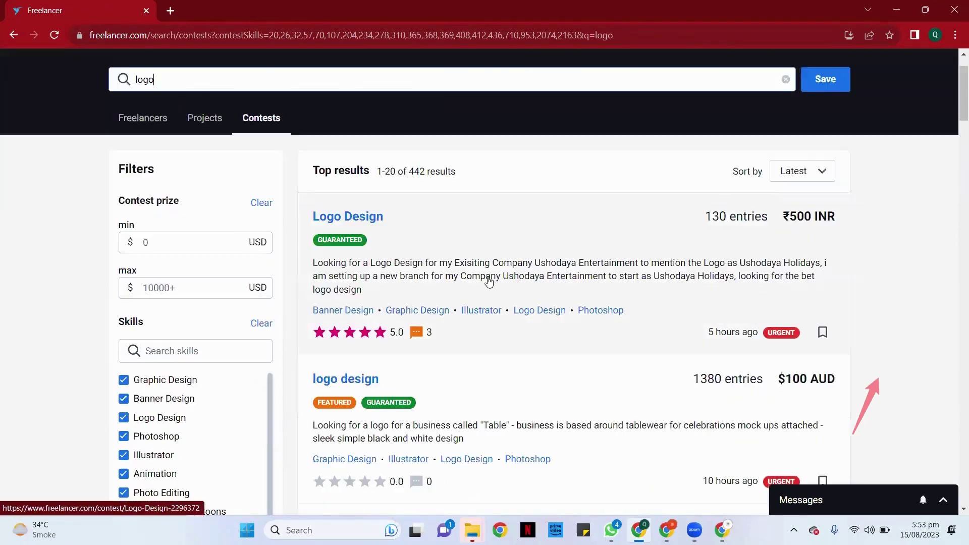
scroll(548, 249, down, 1)
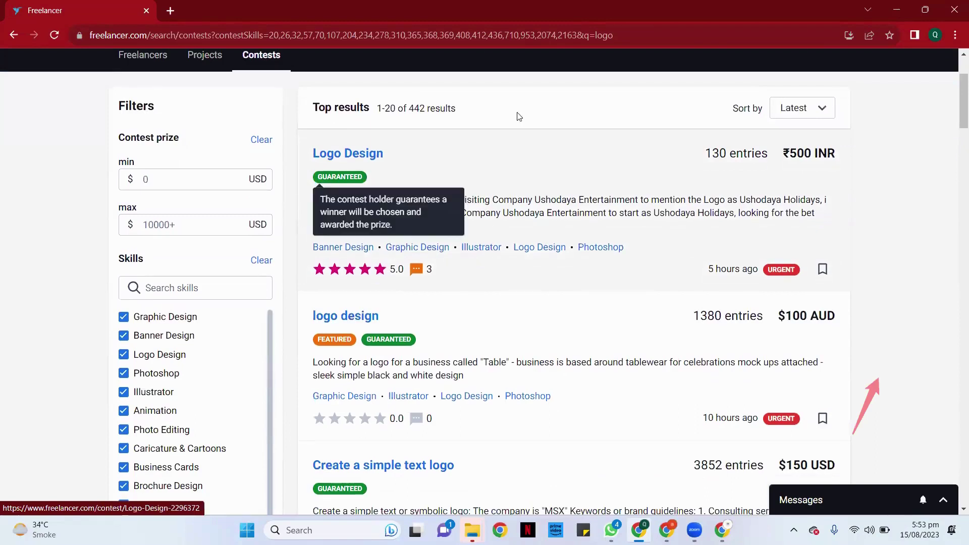
mouse_move(337, 188)
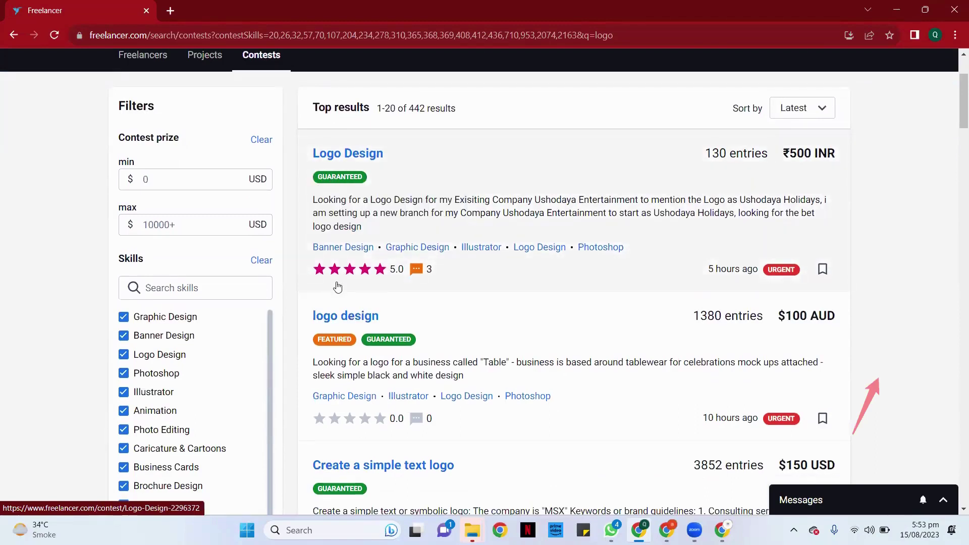
mouse_move(337, 277)
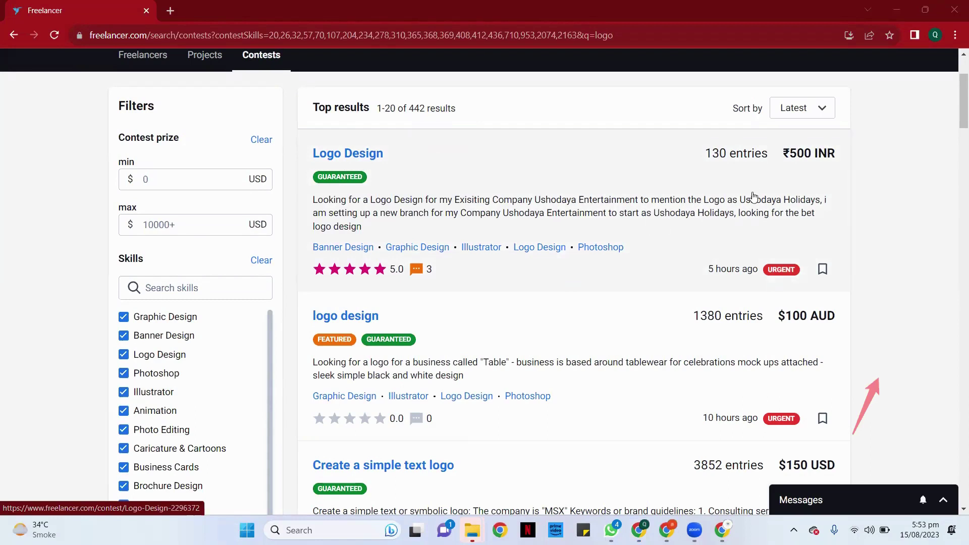
- Open the first ₹500 INR 'Logo Design' contest and check the client's 5.0 star rating
click(404, 186)
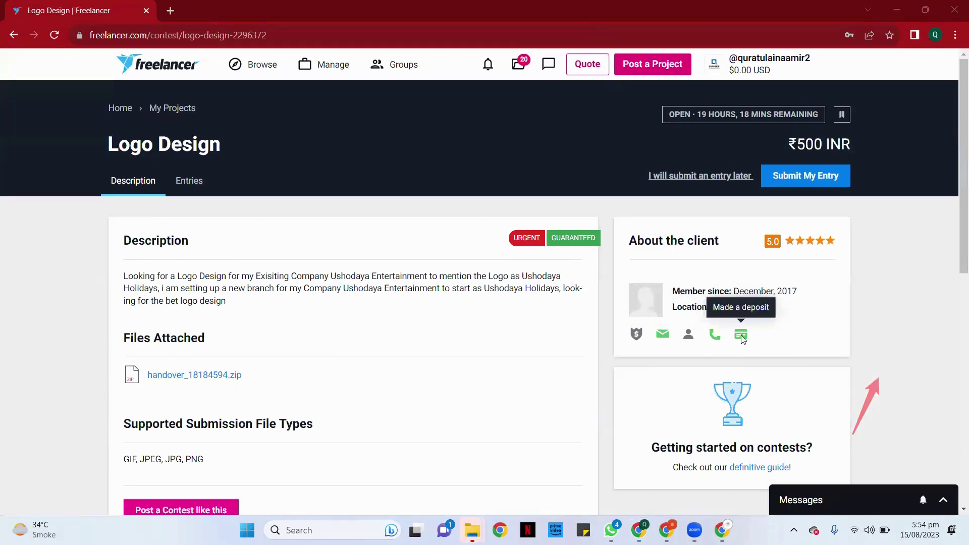
mouse_move(820, 245)
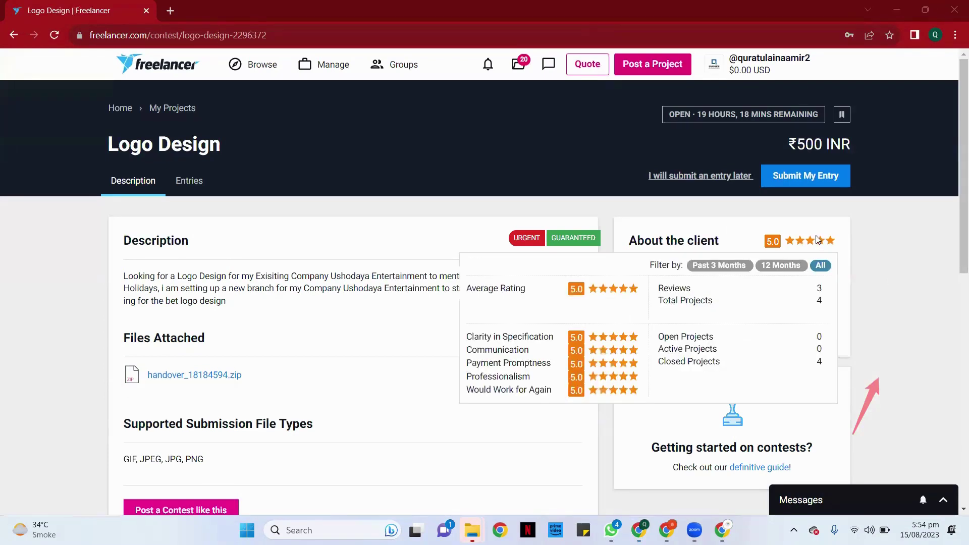
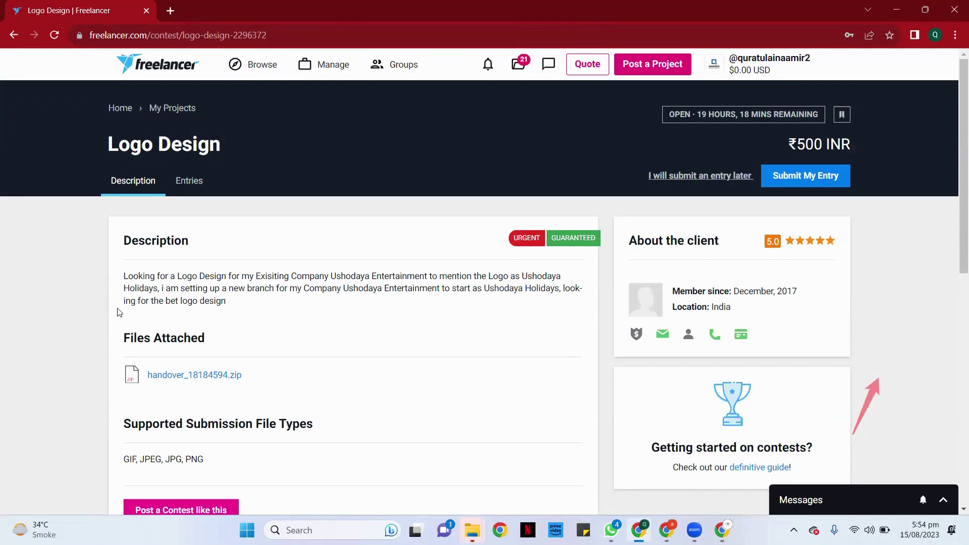
- Download the attached handover_18184594.zip (11.1 MB) and open it from Chrome's downloads
scroll(299, 324, down, 1)
scroll(300, 324, down, 3)
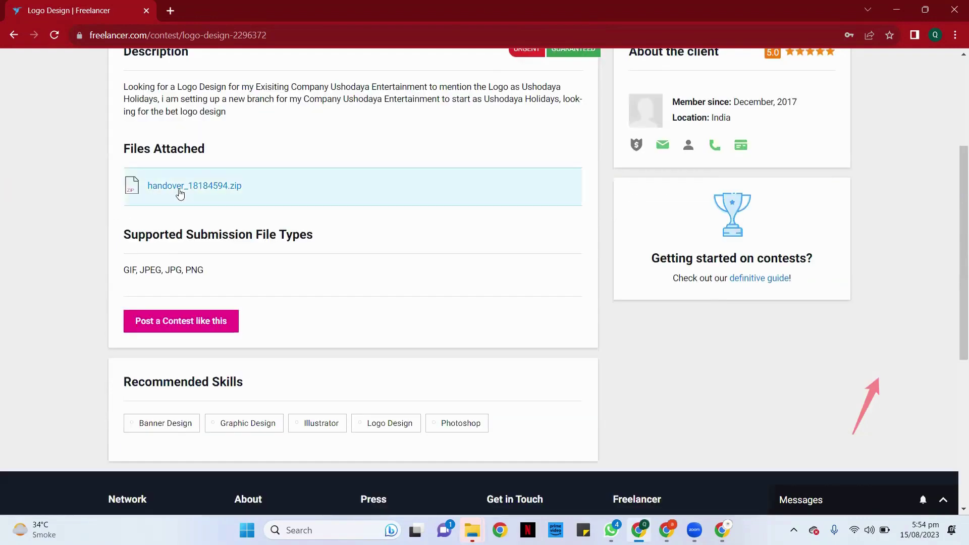
click(262, 169)
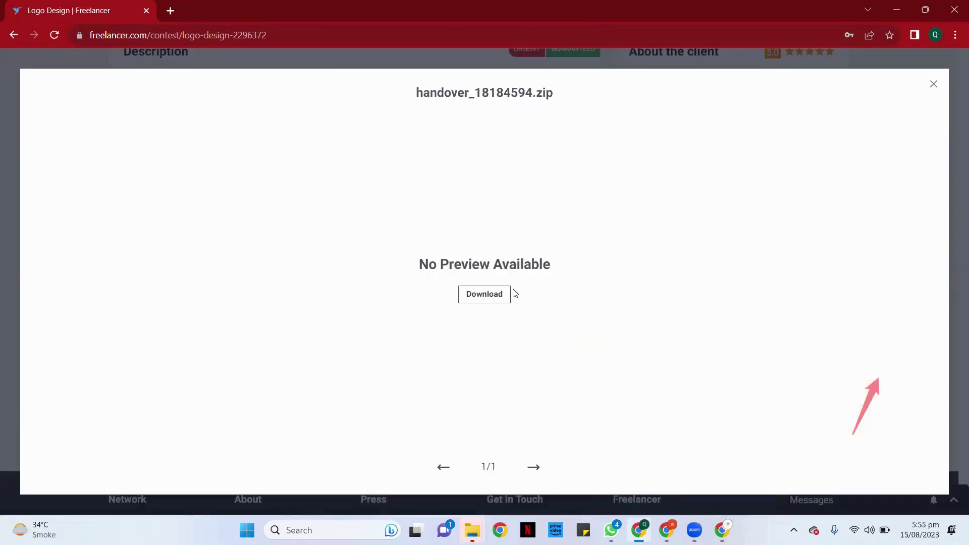
click(492, 298)
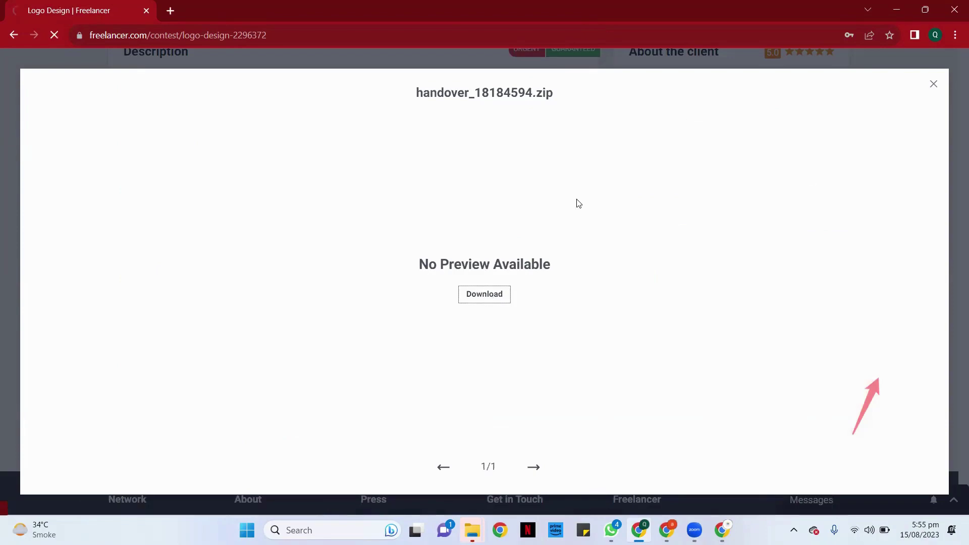
click(934, 84)
scroll(451, 266, up, 1)
scroll(451, 266, up, 3)
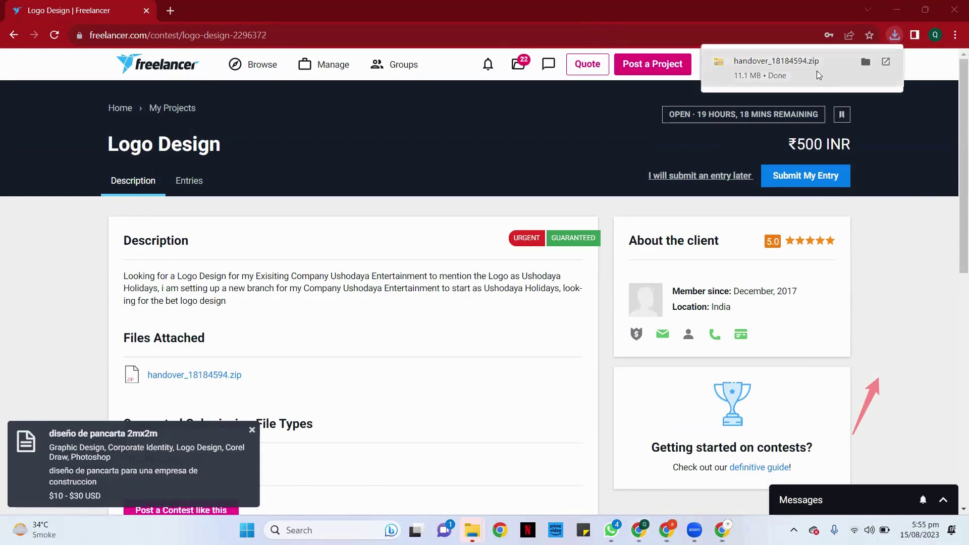
click(856, 61)
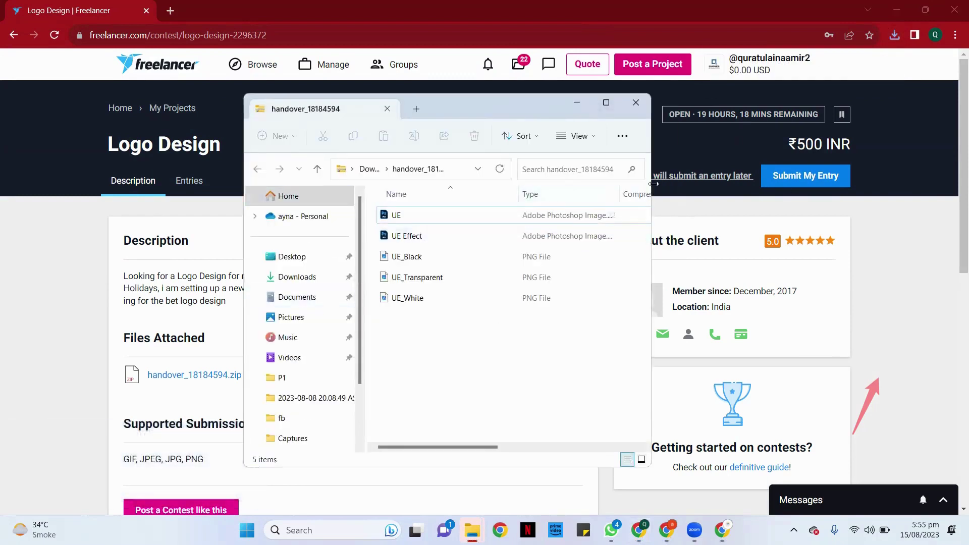
- Preview the UE_Black logo image from the zip, then bring the contest page forward
double_click(401, 257)
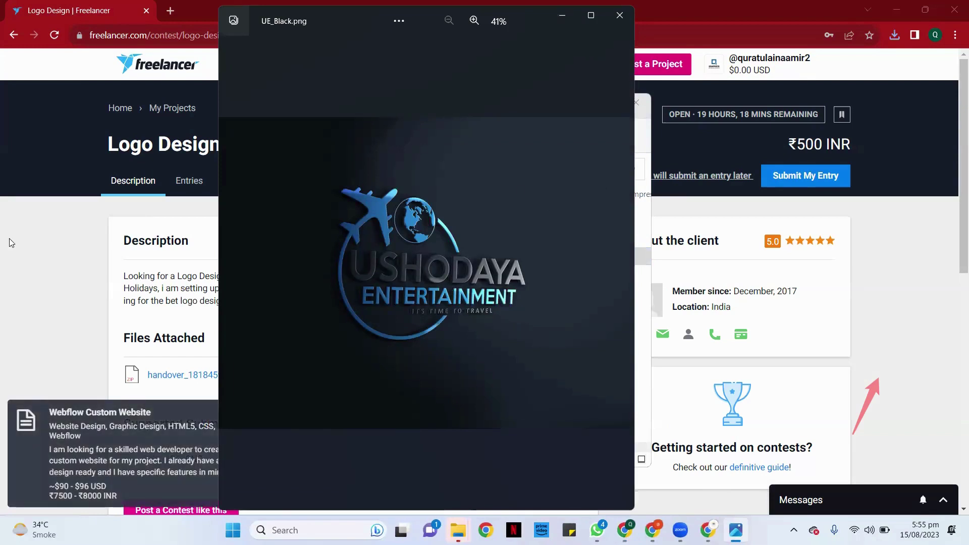
click(53, 222)
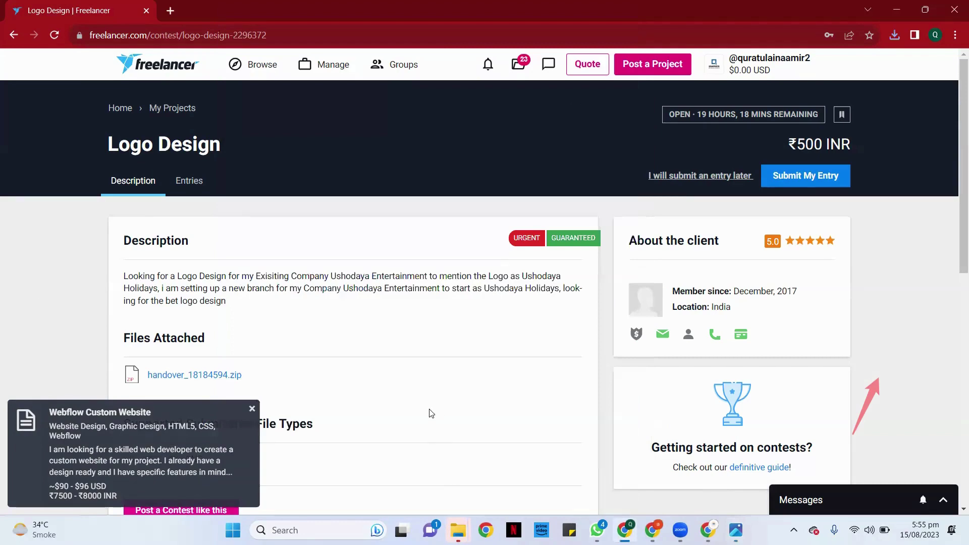
- Look over the Logo Design contest page and open the Submit My Entry form
scroll(407, 307, down, 1)
scroll(407, 307, down, 4)
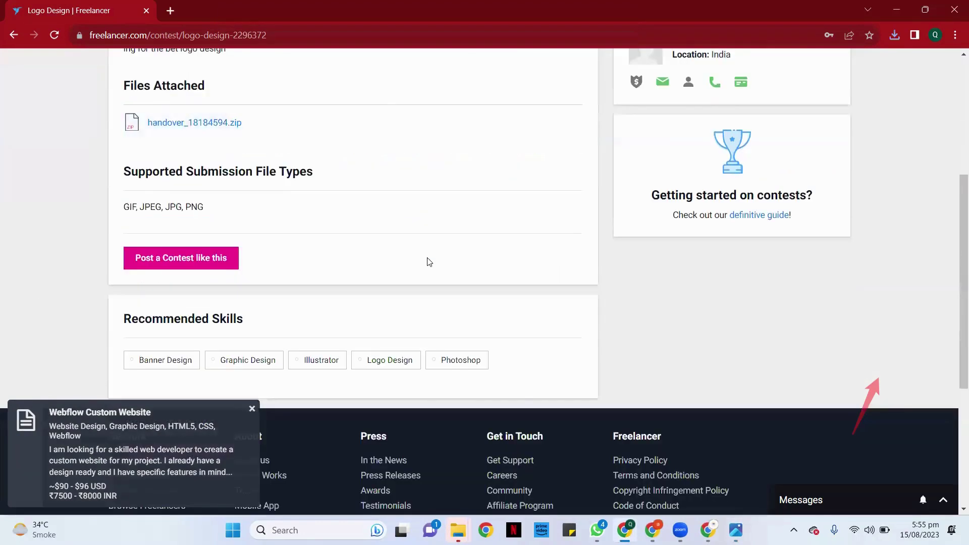
scroll(419, 263, up, 4)
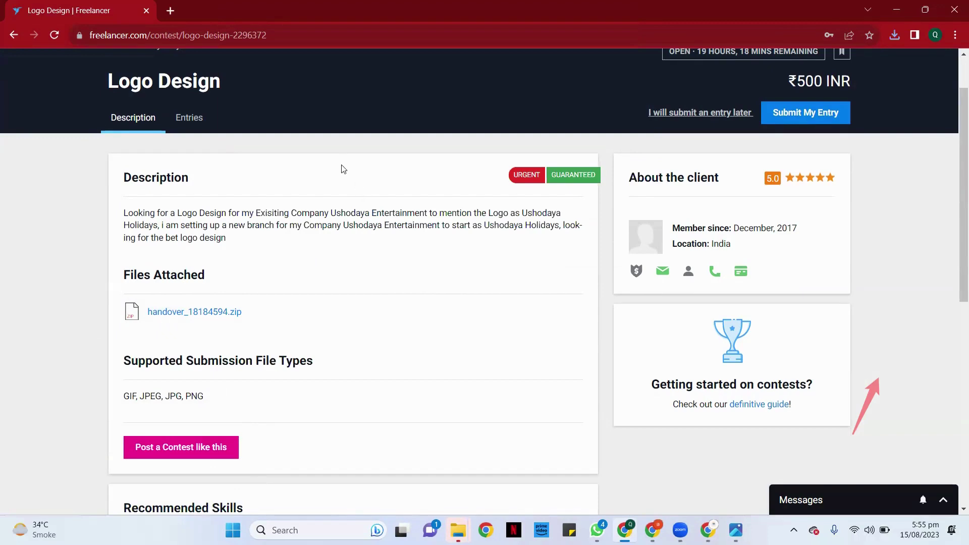
scroll(406, 234, down, 5)
scroll(383, 245, up, 3)
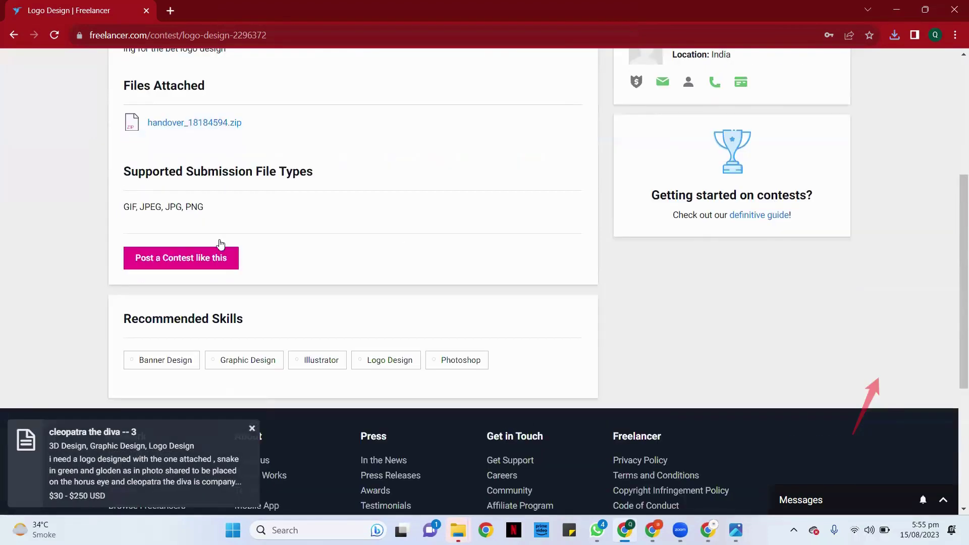
scroll(456, 304, up, 3)
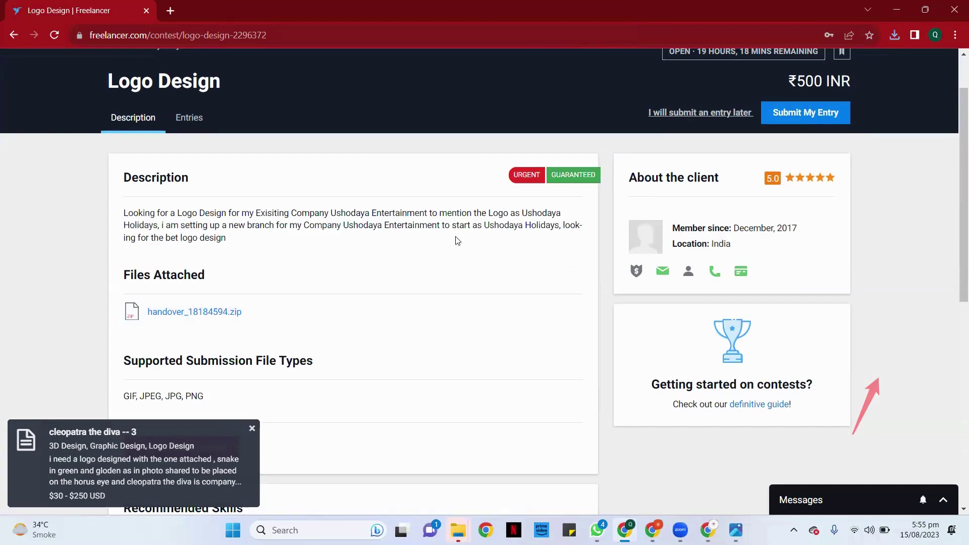
scroll(391, 225, up, 1)
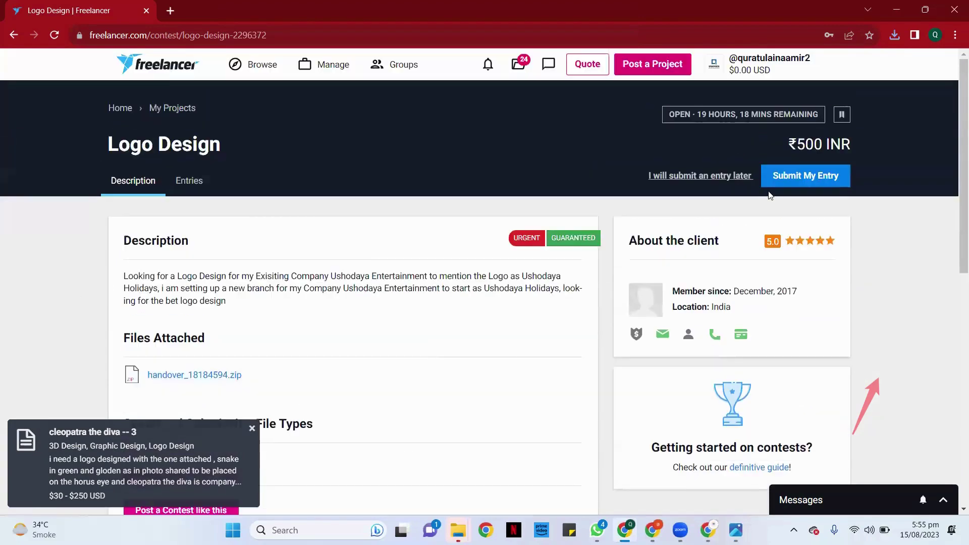
click(803, 175)
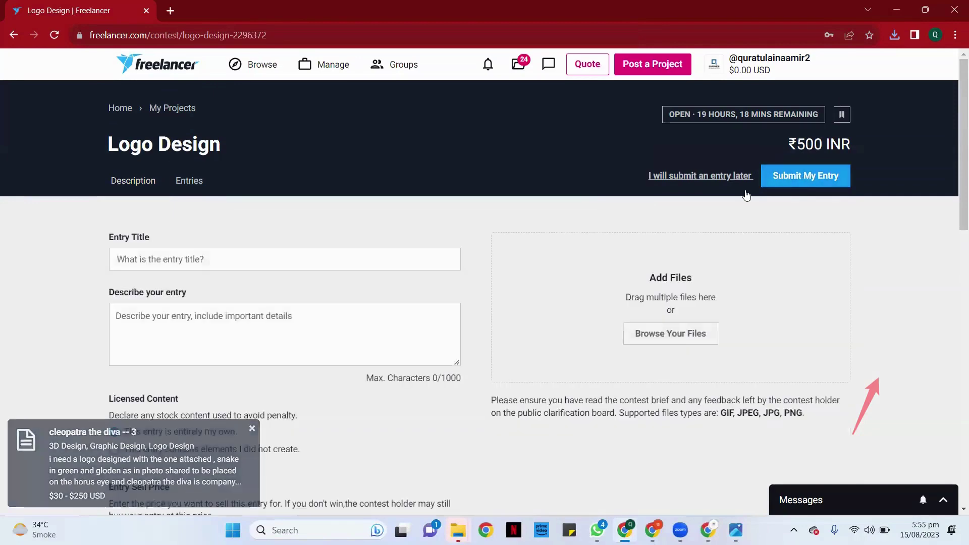
- Copy the company name 'Ushodaya Entertainment' from the contest description
click(233, 261)
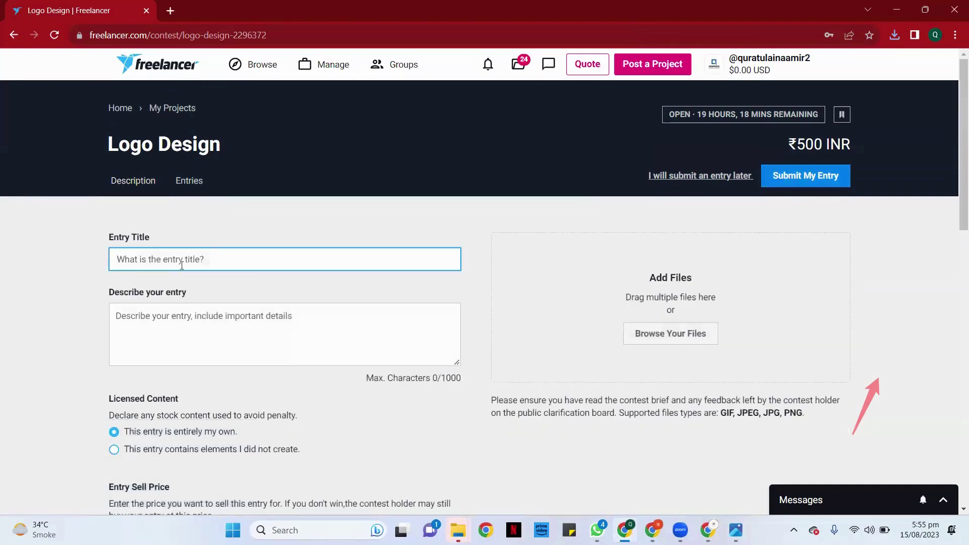
click(134, 181)
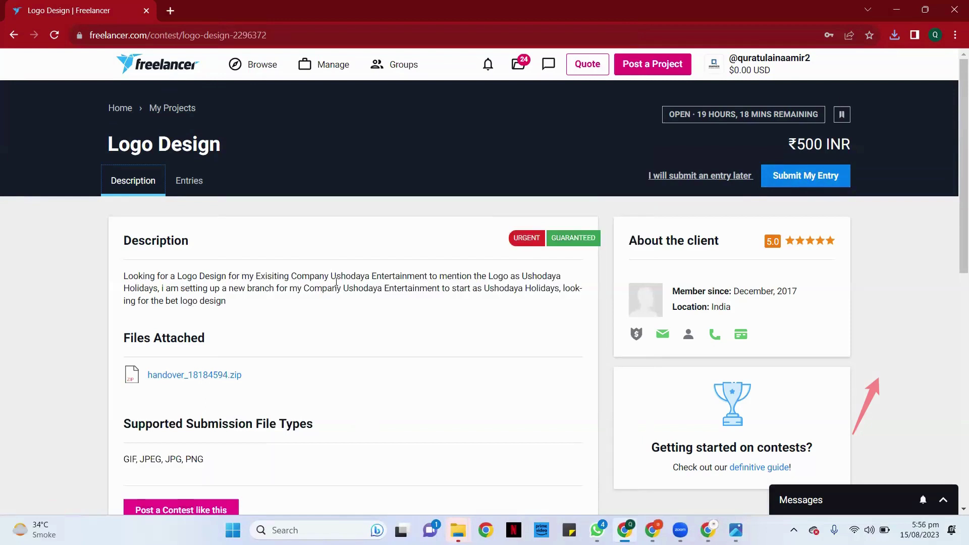
drag(332, 276, 428, 276)
right_click(406, 277)
click(424, 289)
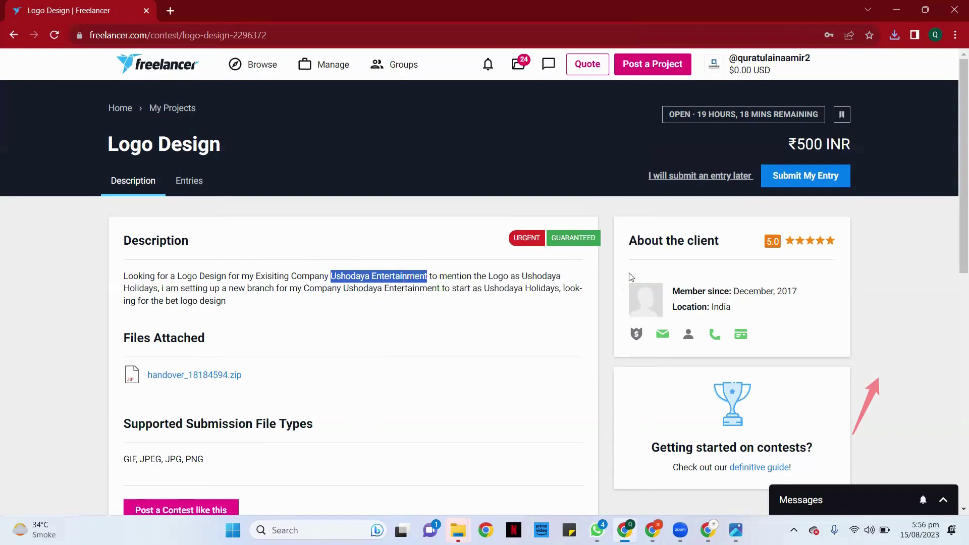
- Paste 'Ushodaya Entertainment' into the entry form's Entry Title field
click(805, 176)
click(239, 262)
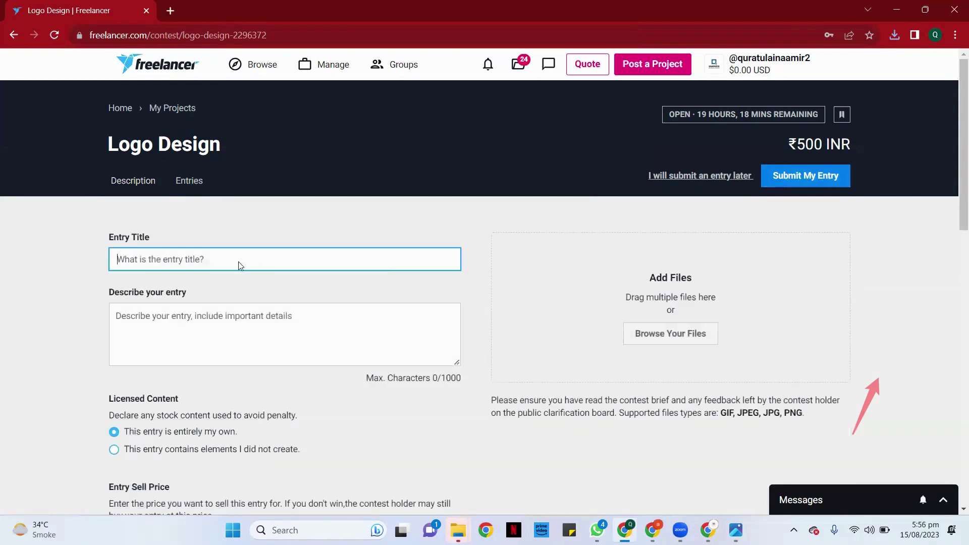
right_click(239, 261)
click(271, 365)
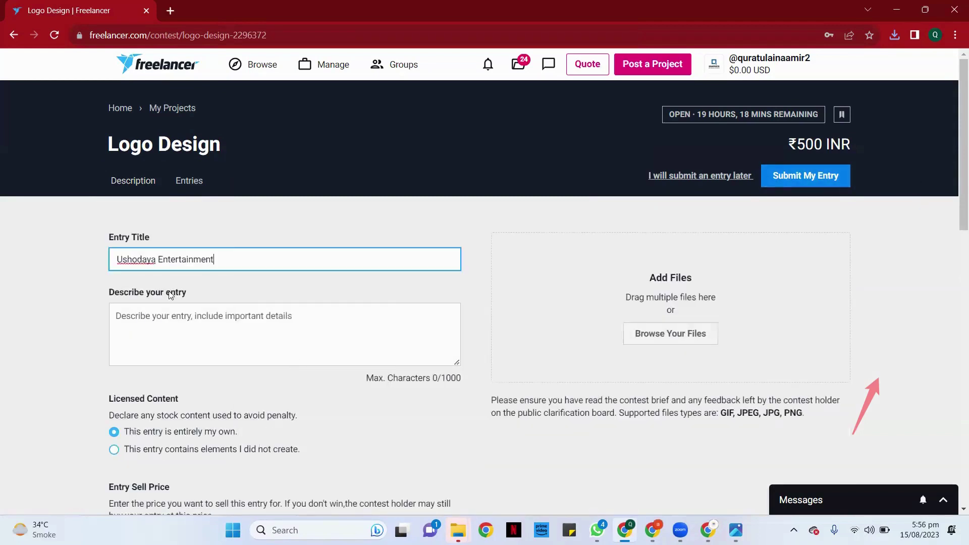
click(154, 320)
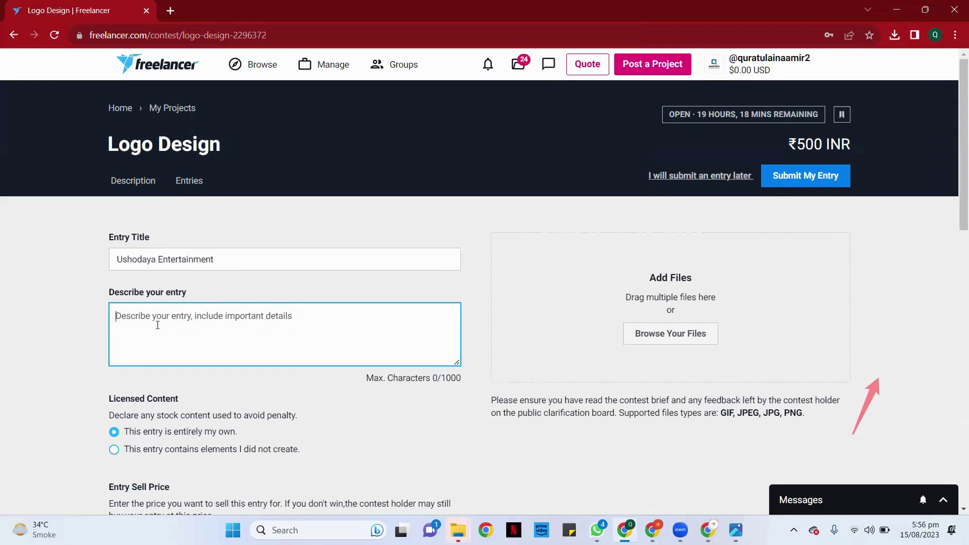
- Review the entry form fields and dismiss the sell-price suggestions list
scroll(272, 338, down, 5)
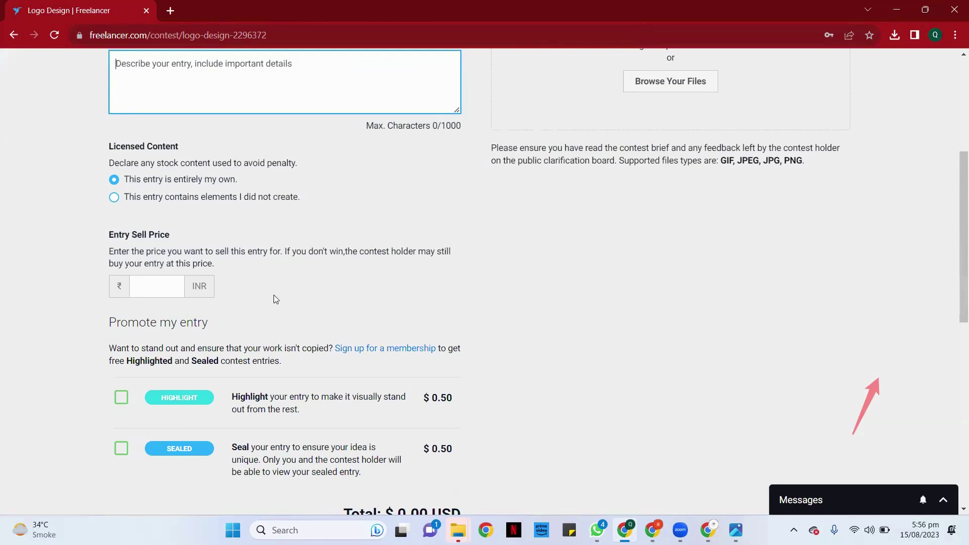
scroll(514, 343, up, 5)
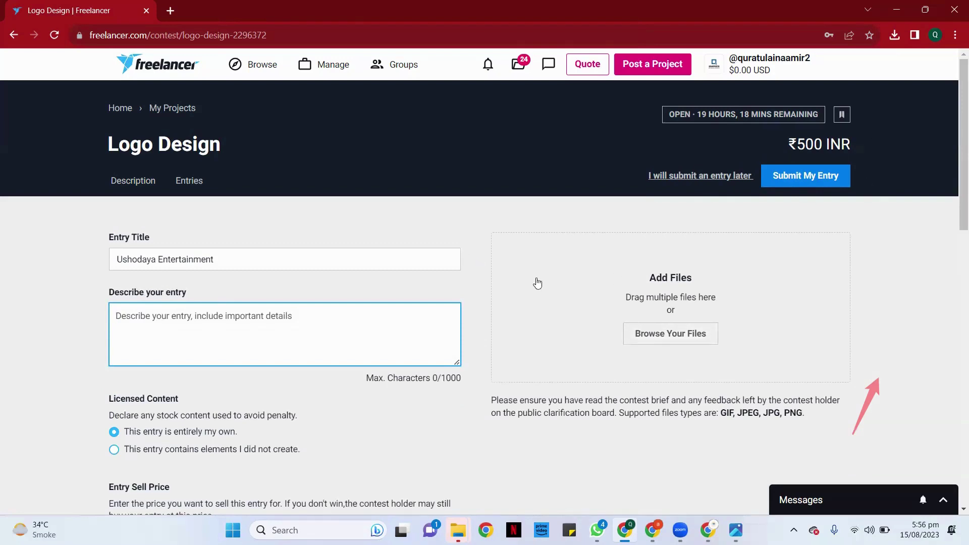
scroll(537, 282, down, 2)
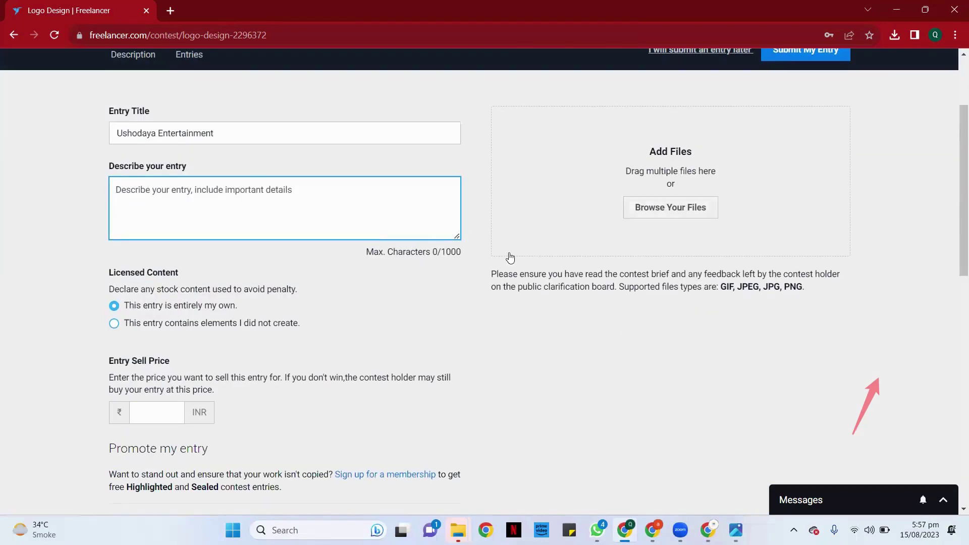
scroll(433, 299, down, 3)
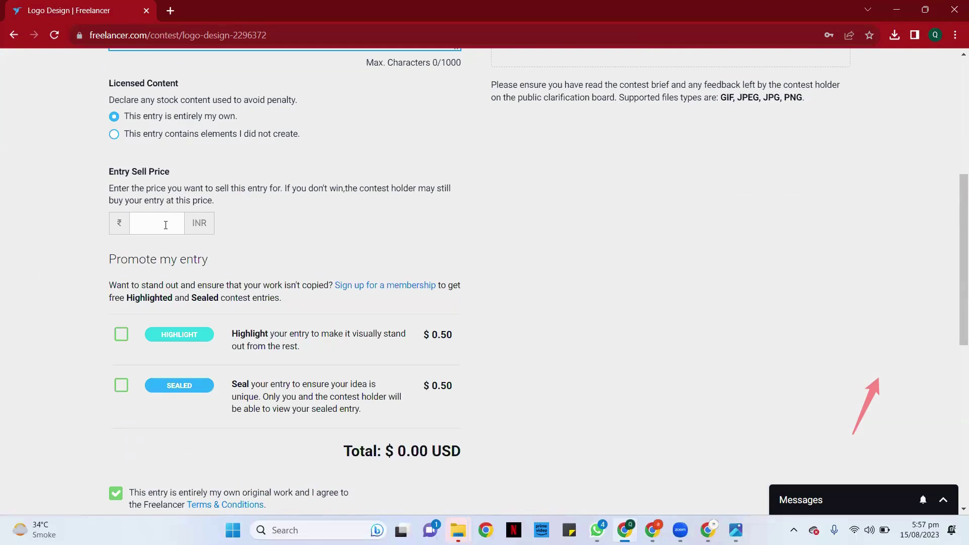
click(166, 225)
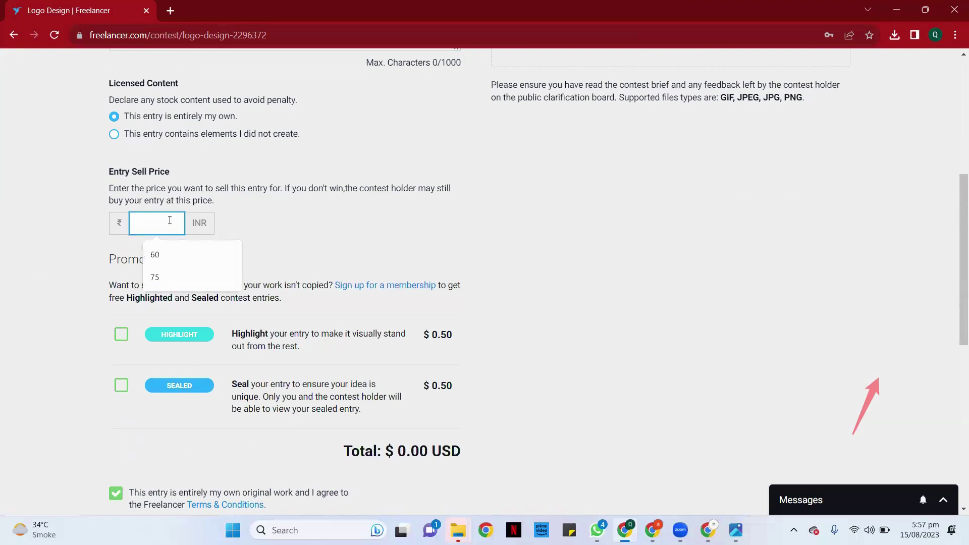
click(322, 177)
scroll(607, 197, up, 3)
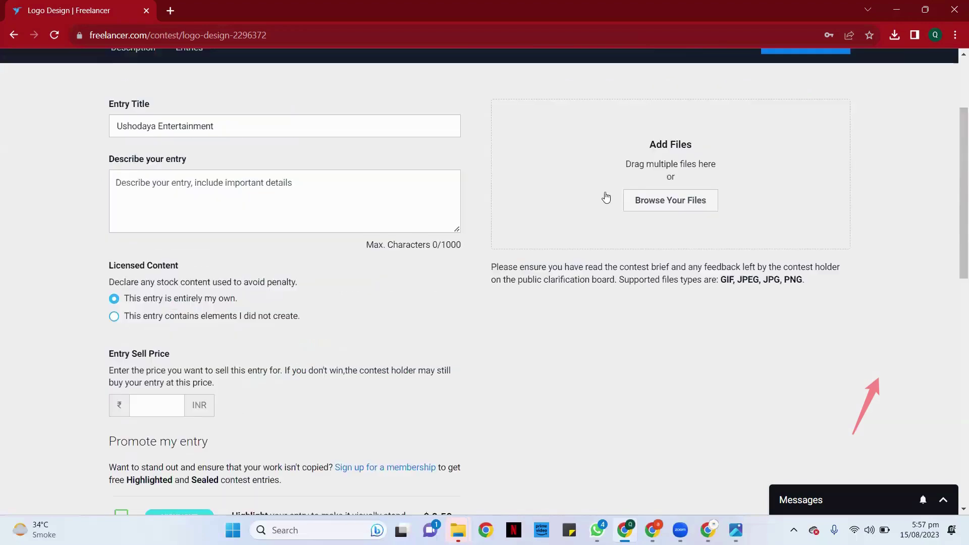
scroll(606, 197, up, 3)
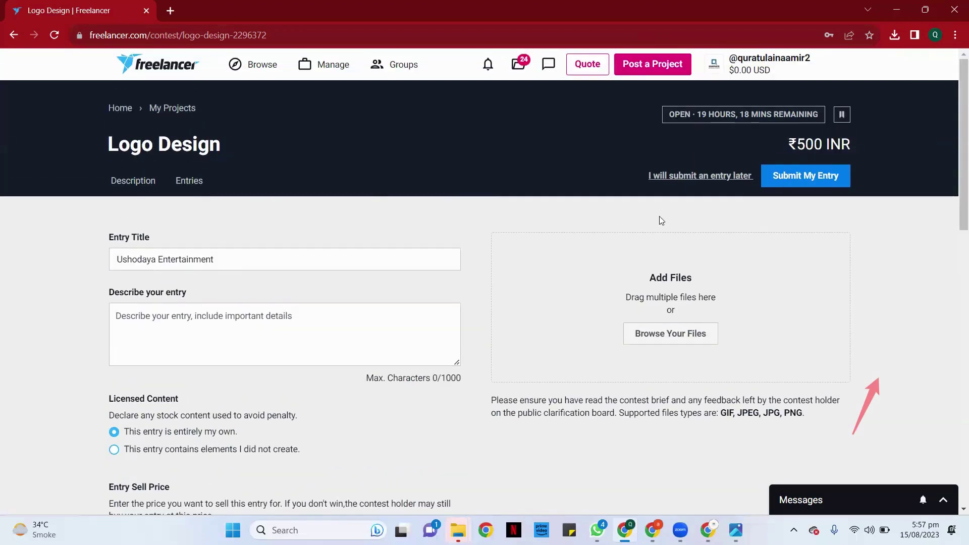
scroll(559, 249, down, 3)
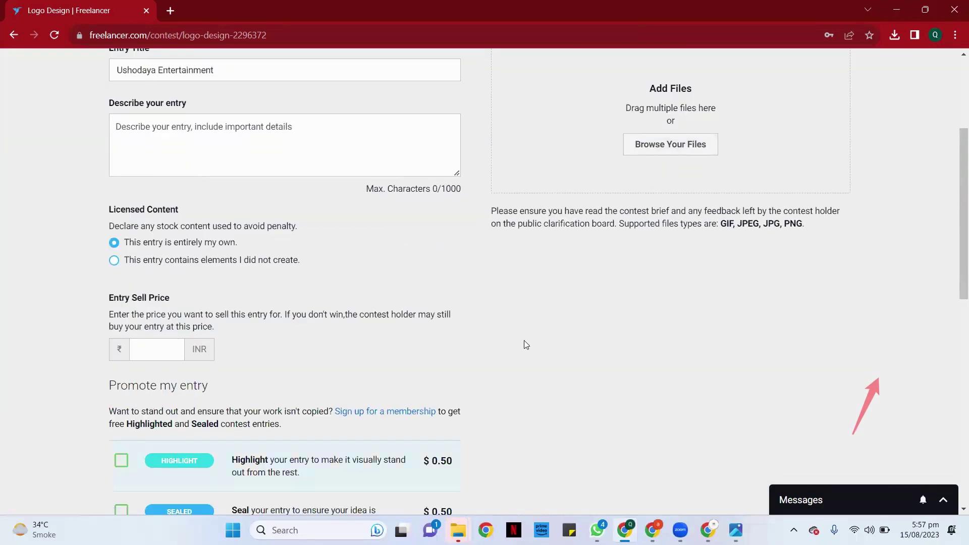
scroll(524, 338, up, 3)
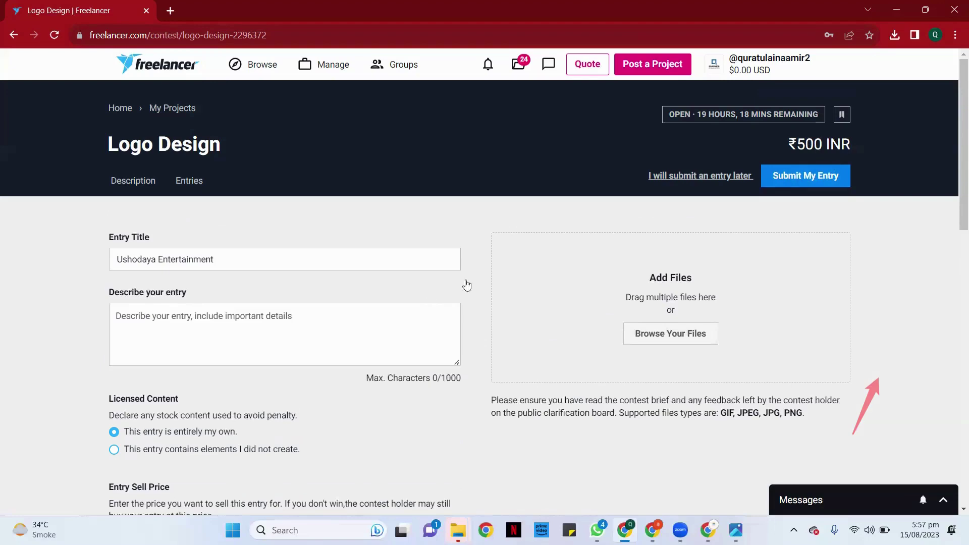
scroll(444, 292, down, 3)
- Enter 500 INR as the entry sell price and review the rest of the form
click(166, 350)
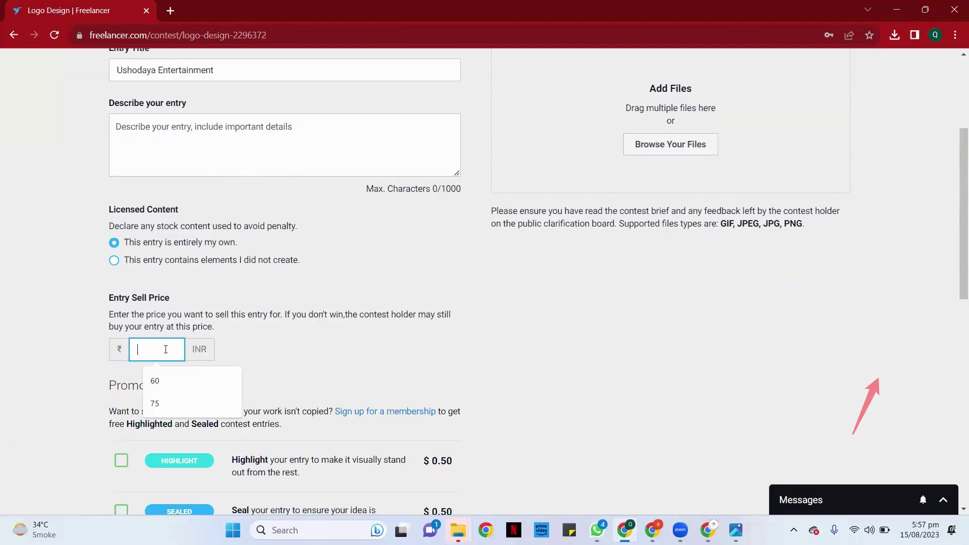
text(500)
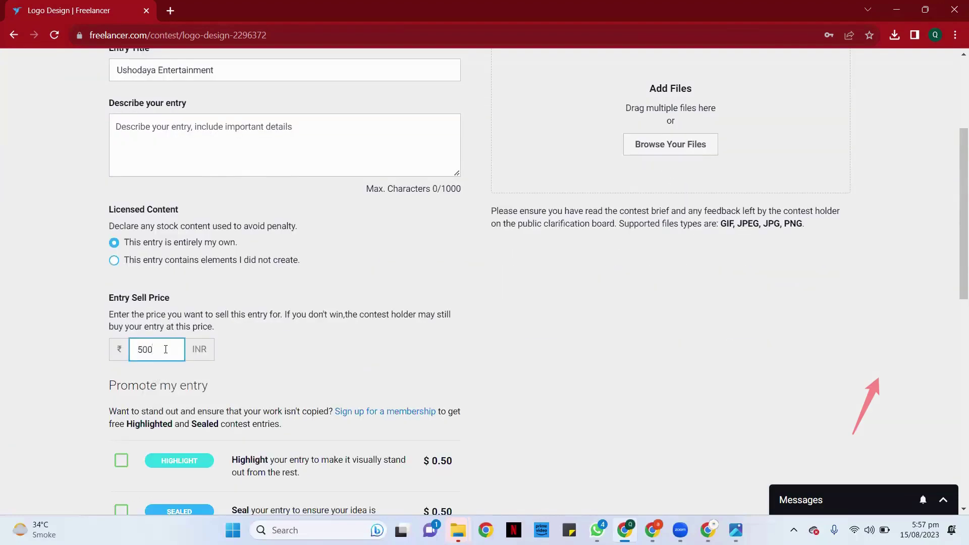
scroll(323, 313, down, 3)
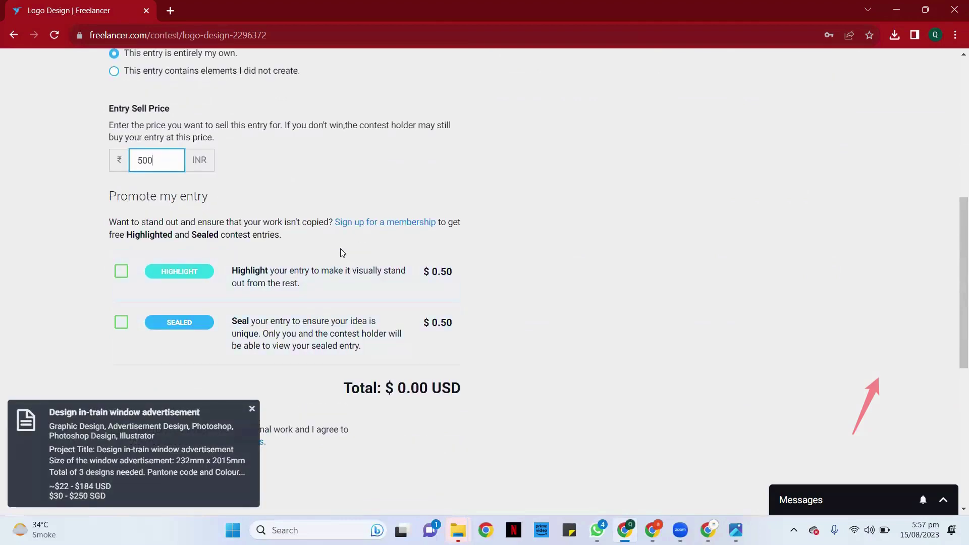
scroll(396, 333, down, 3)
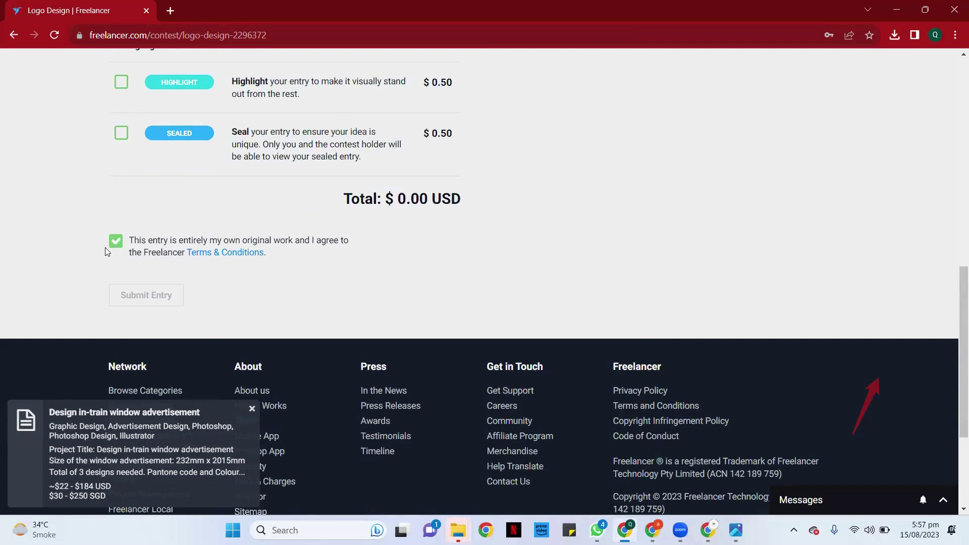
scroll(597, 216, up, 9)
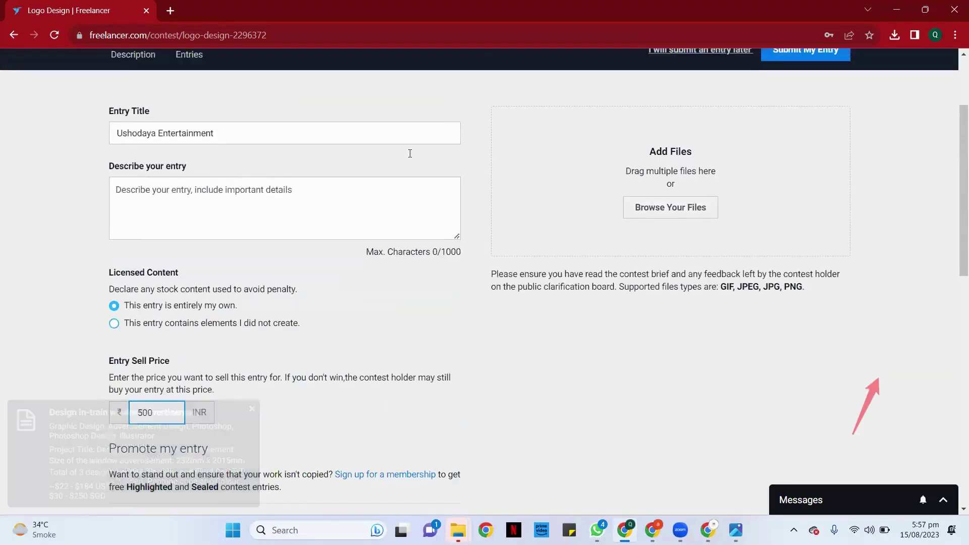
scroll(410, 154, up, 3)
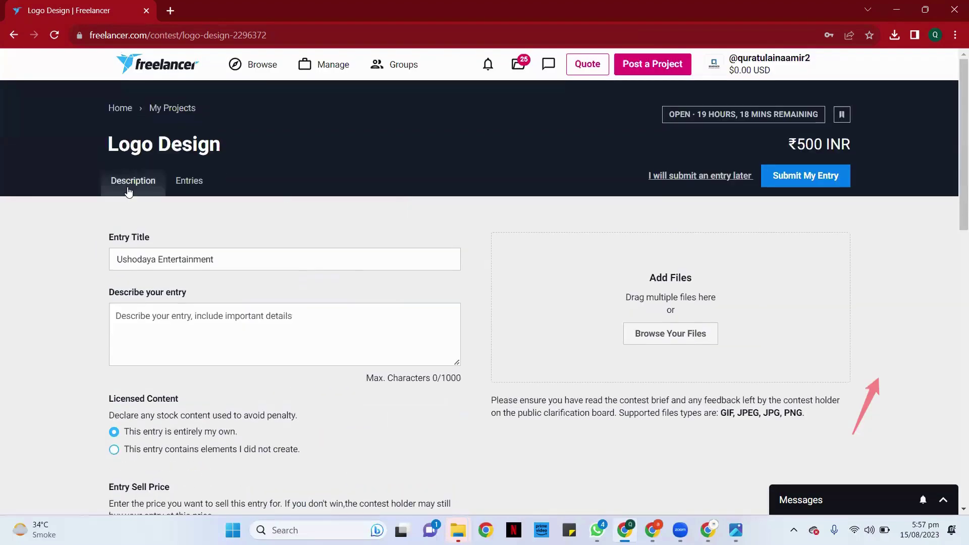
- Switch between the Description and Entries tabs and the entry form, cancel the file chooser, and return to Description
click(131, 182)
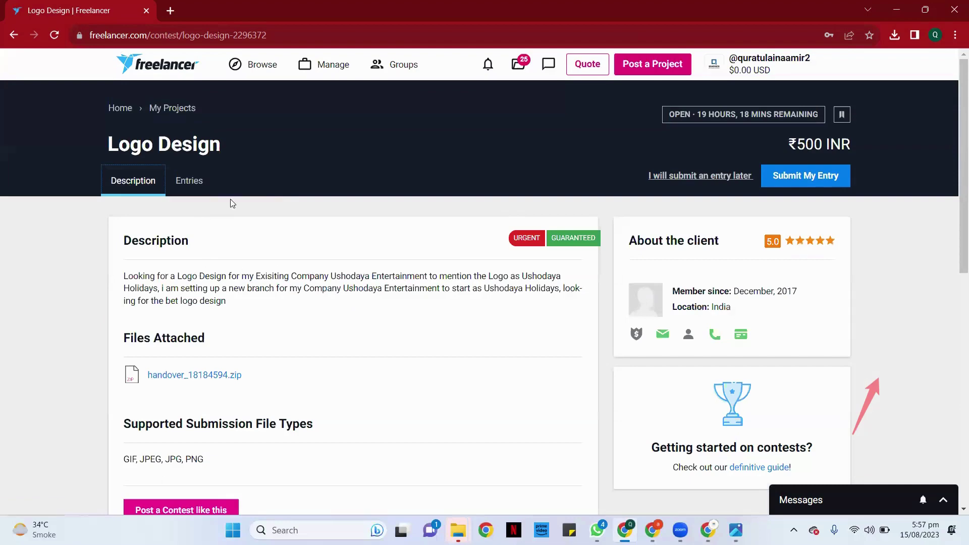
click(190, 181)
click(133, 180)
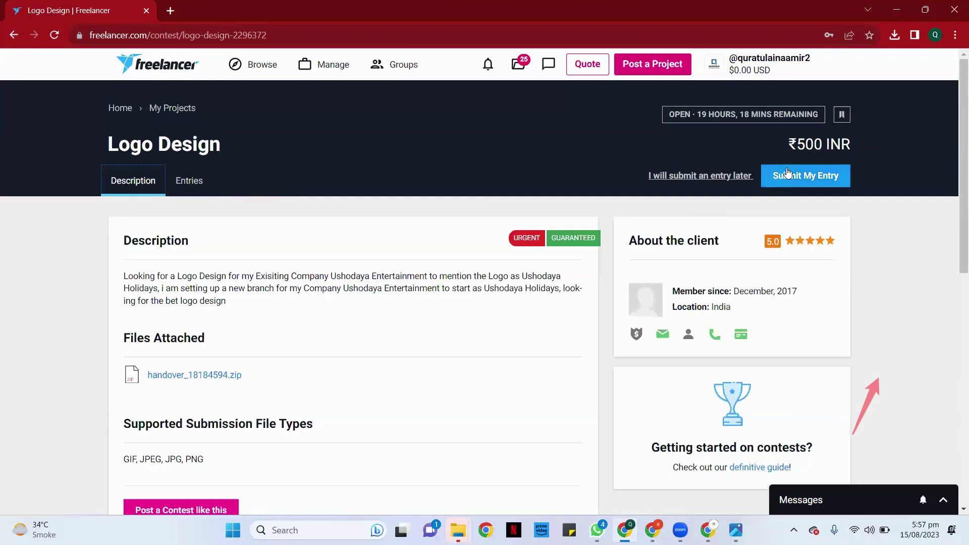
click(788, 174)
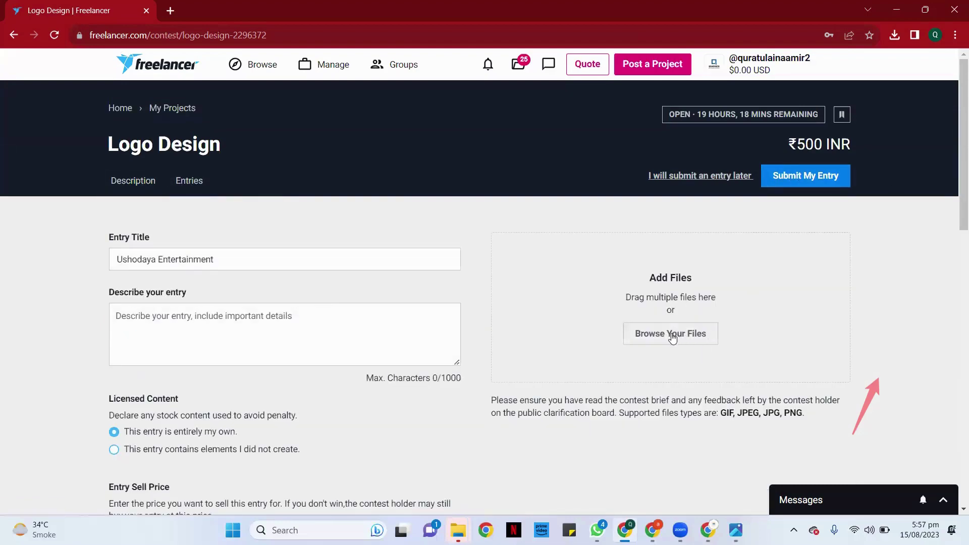
click(679, 338)
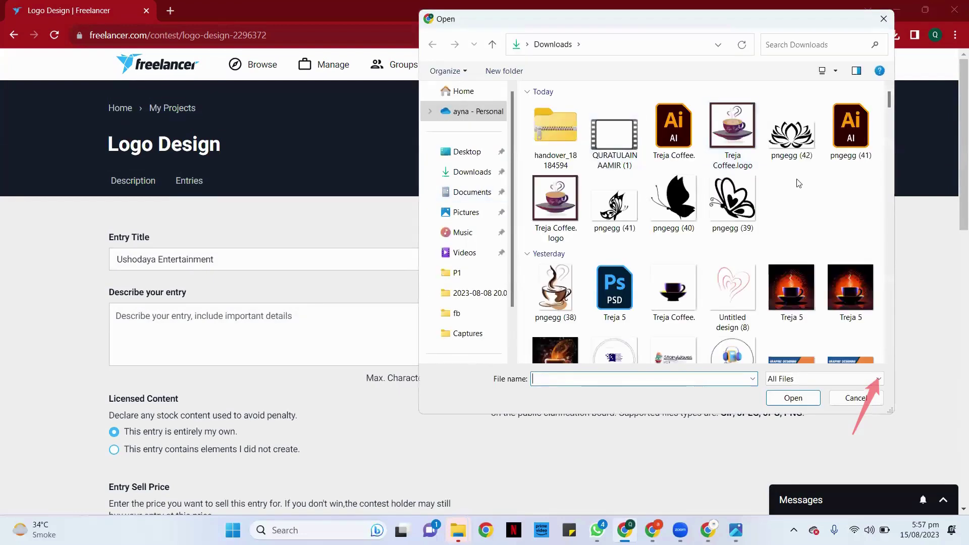
click(885, 20)
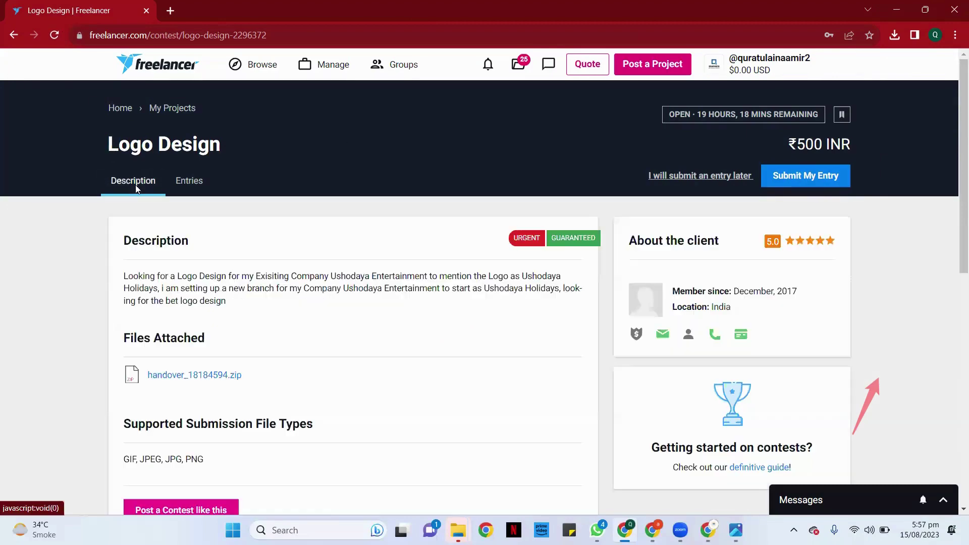
click(135, 184)
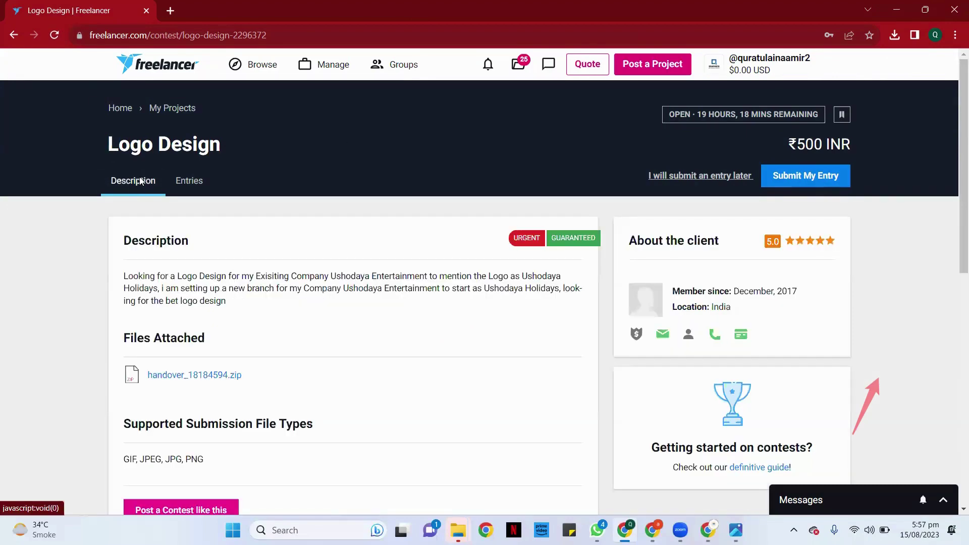
- Browse the Entries grid and move to page 2 of the 130 submitted logos
click(188, 185)
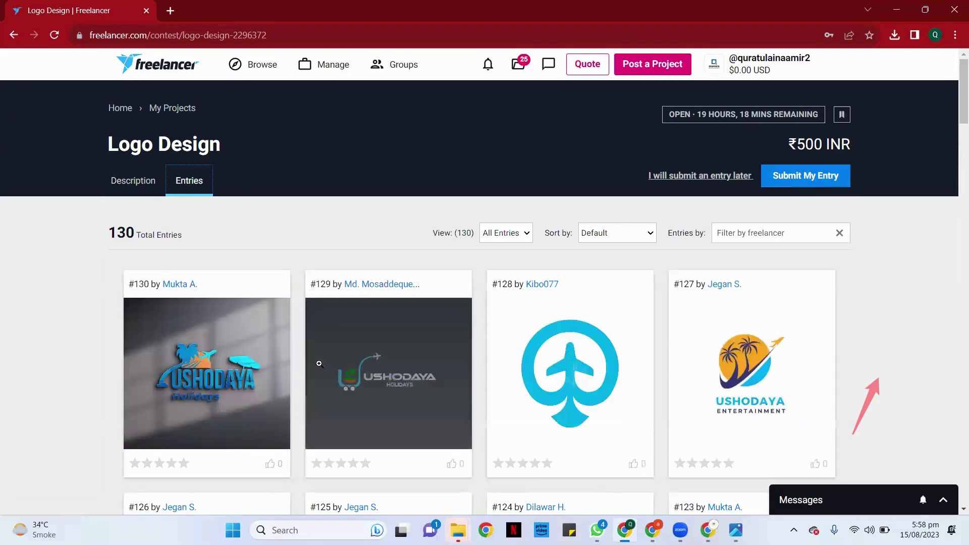
scroll(599, 412, down, 3)
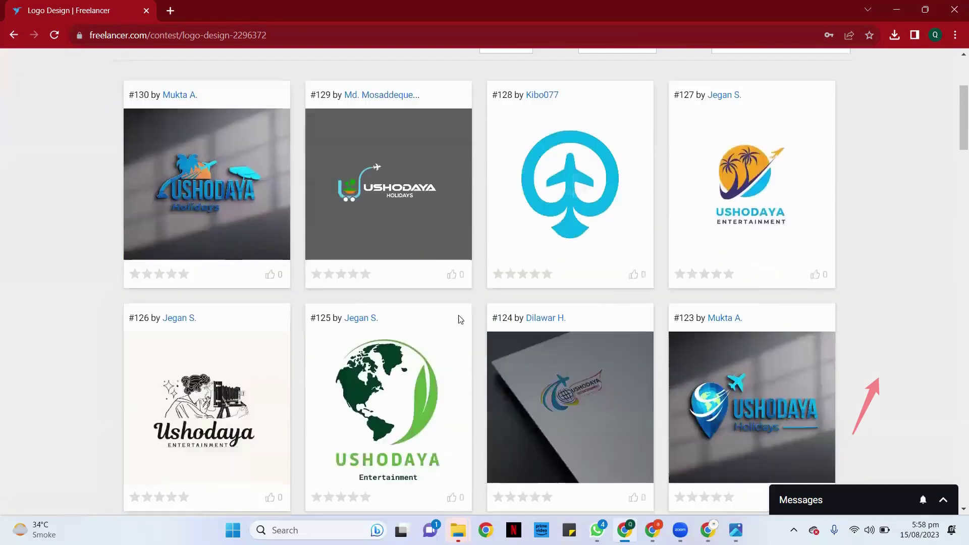
scroll(541, 270, down, 3)
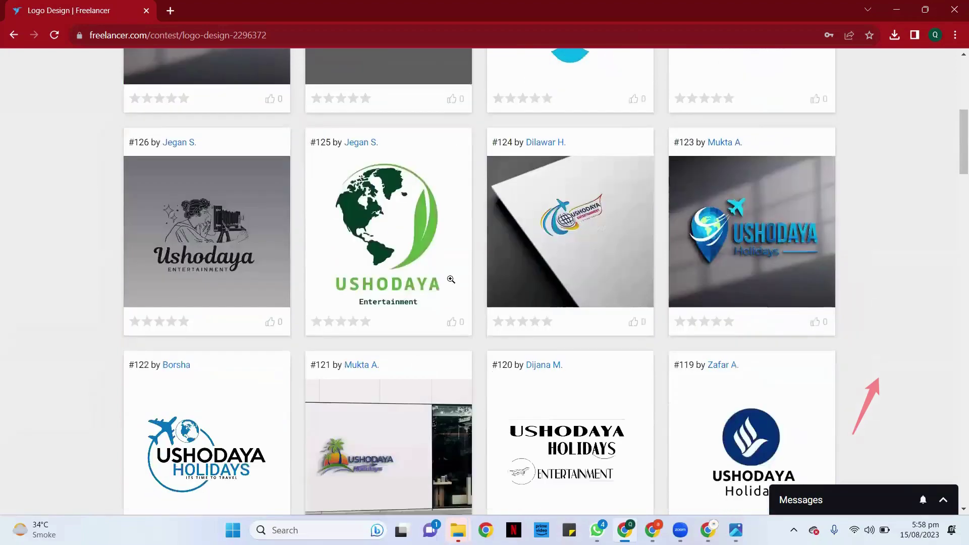
scroll(451, 280, down, 6)
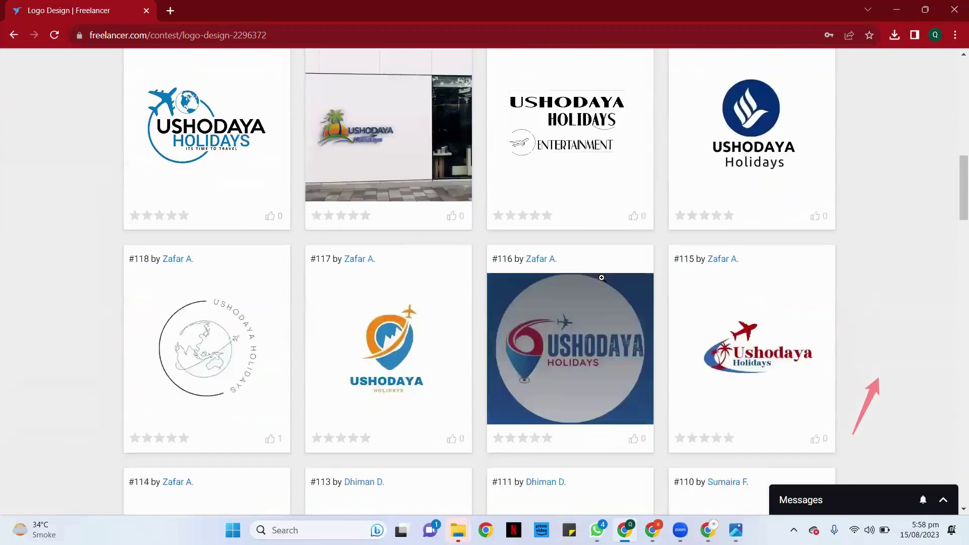
scroll(484, 365, down, 2)
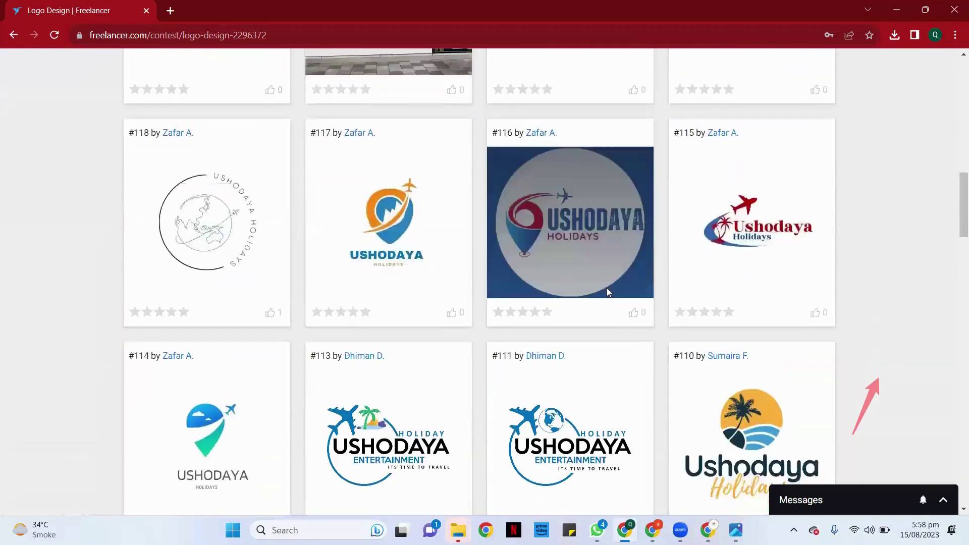
scroll(607, 292, down, 5)
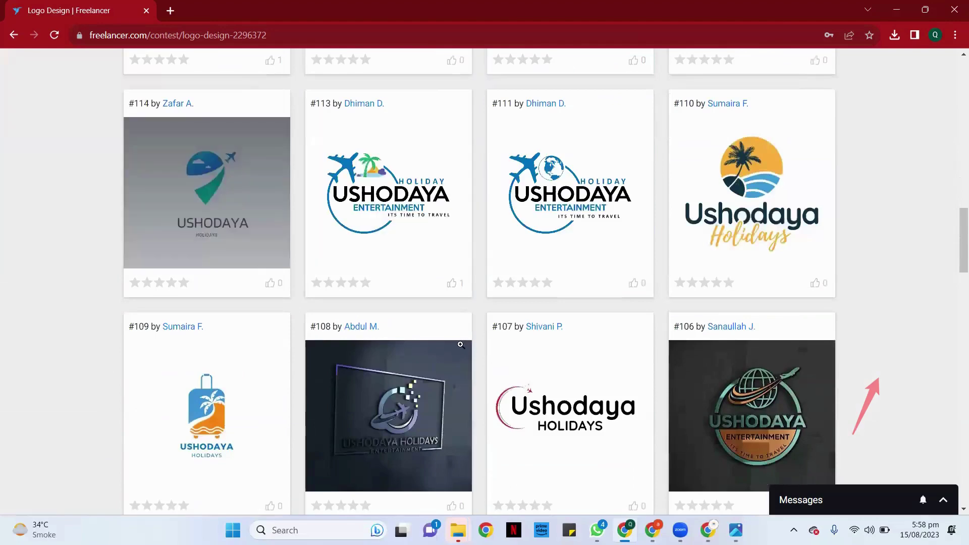
scroll(461, 345, down, 2)
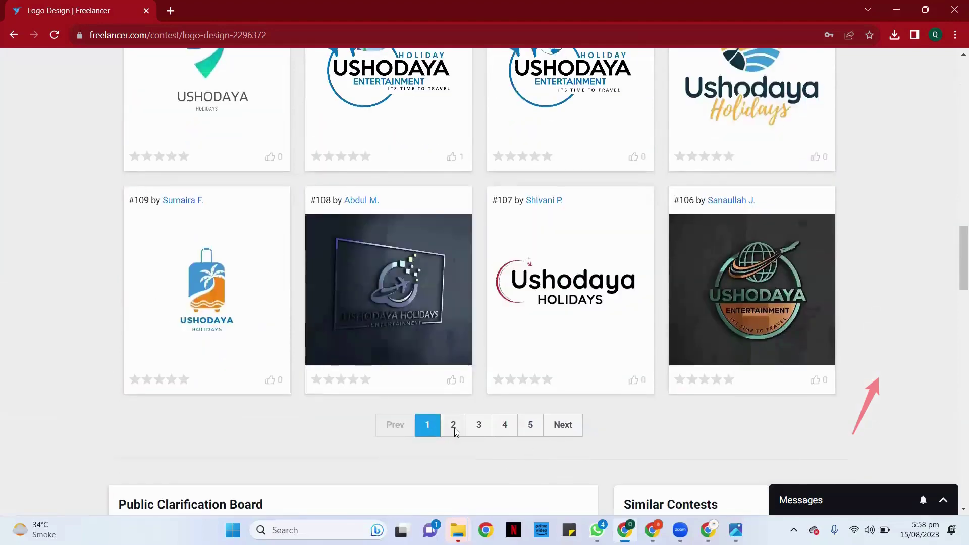
click(453, 426)
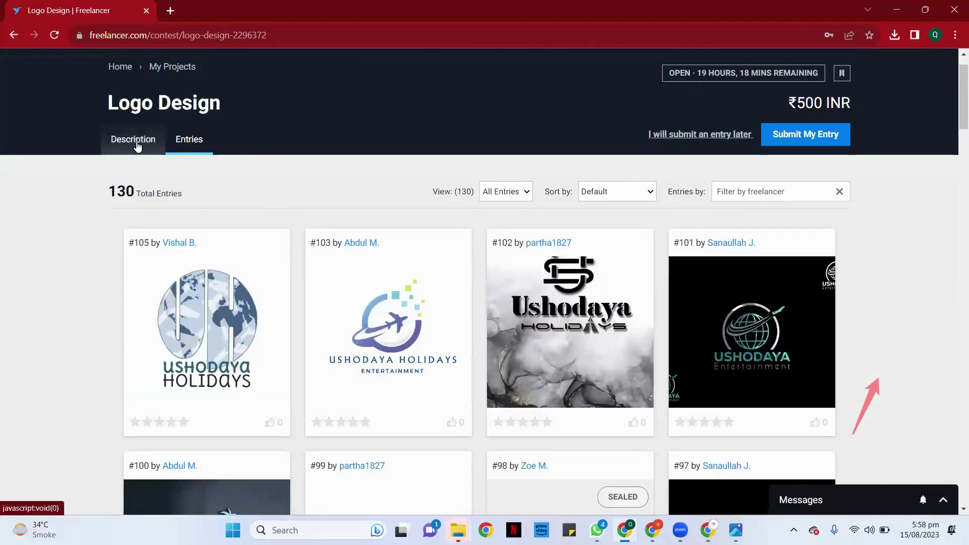
scroll(412, 346, down, 8)
scroll(412, 346, down, 13)
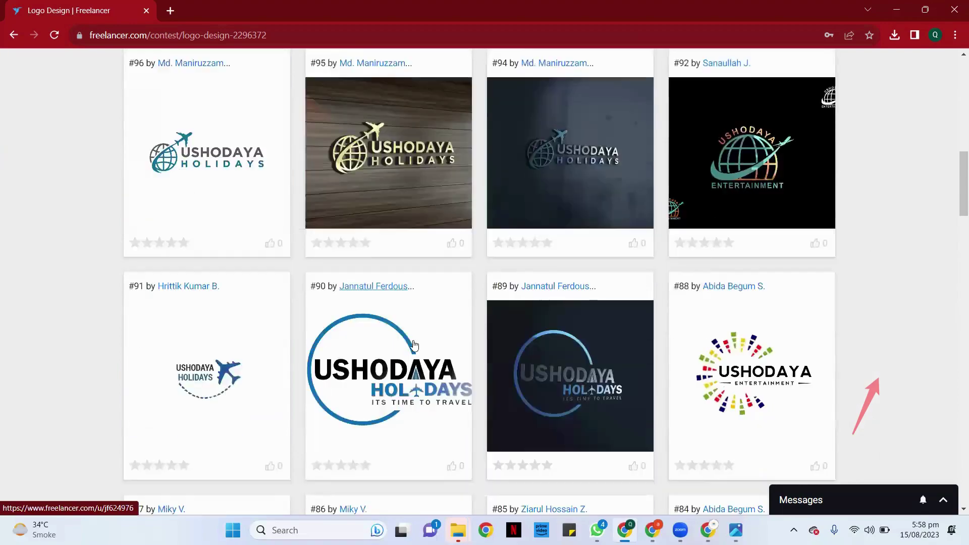
scroll(431, 355, down, 5)
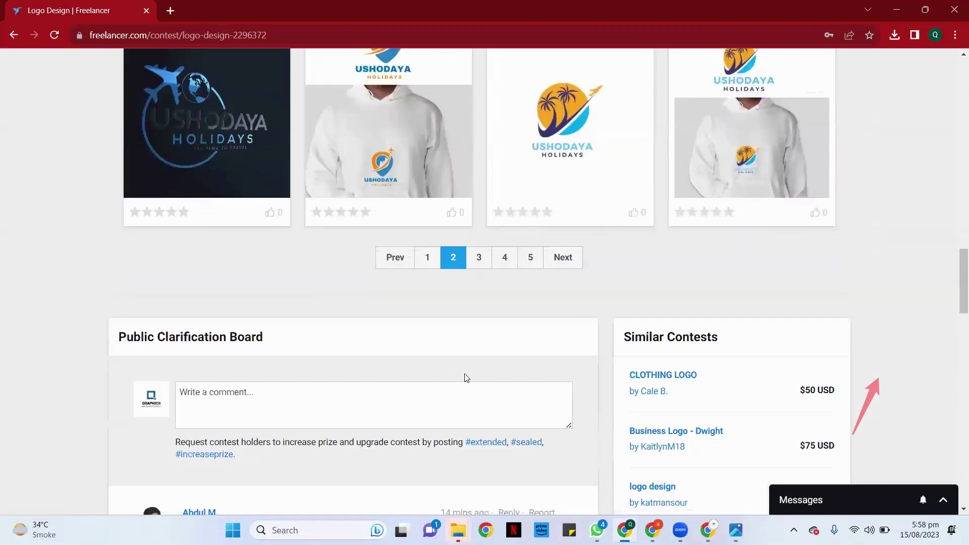
scroll(474, 374, up, 20)
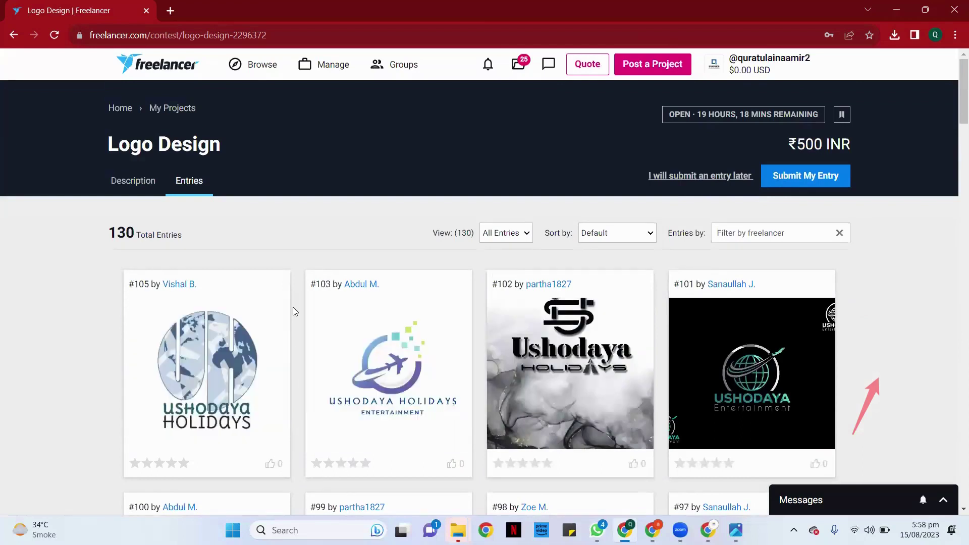
- Review the Ushodaya entries #105, #103, #102 and #101, then switch back to Description
click(138, 182)
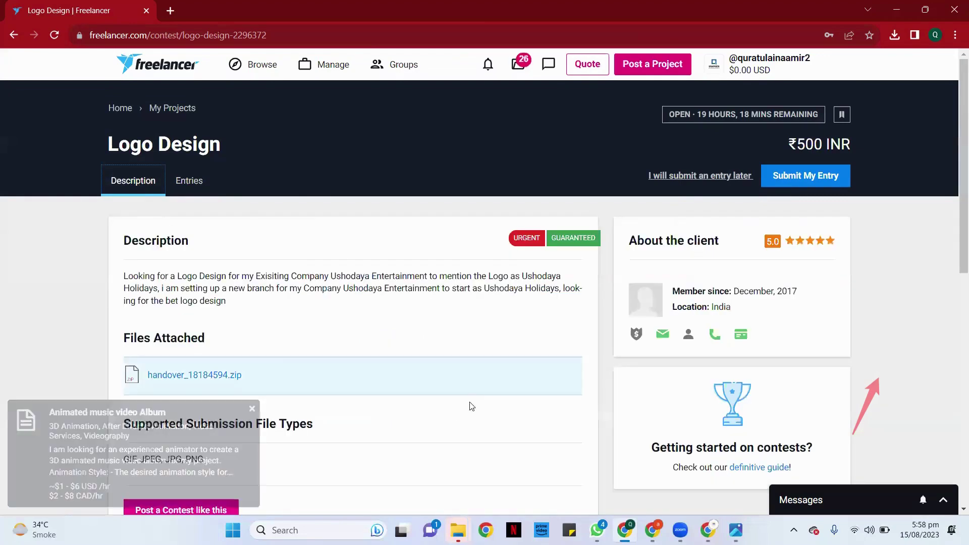
click(198, 185)
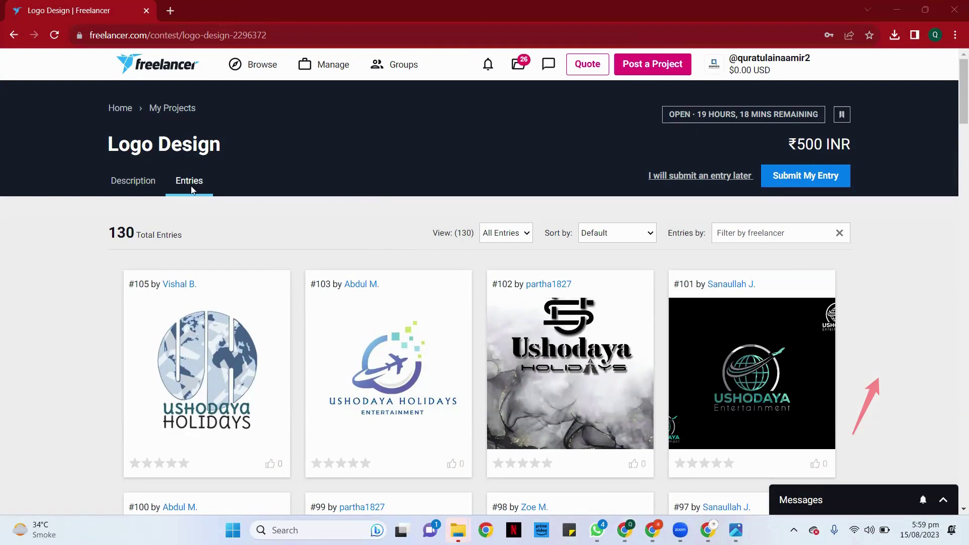
click(143, 182)
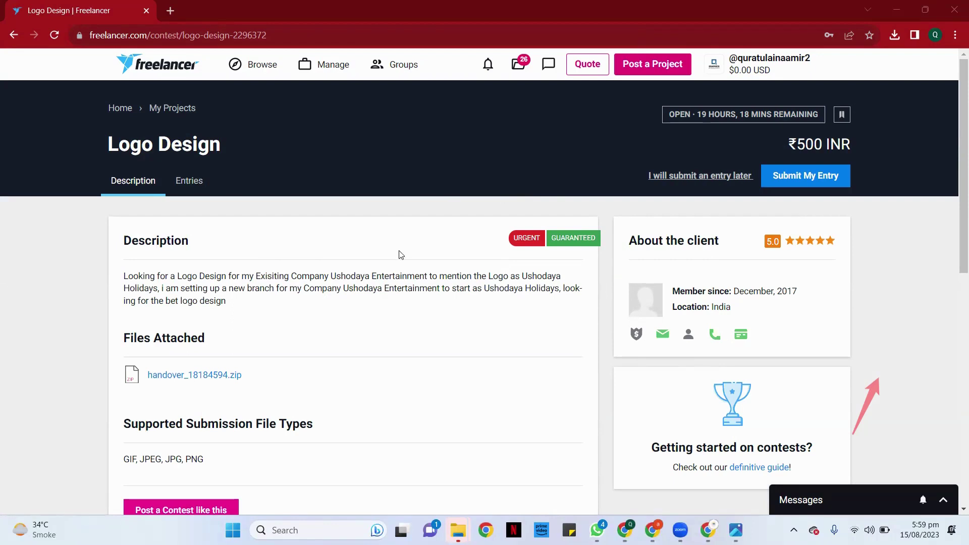
- Open and close the account menu, then go to the freelancer.com home dashboard
click(766, 81)
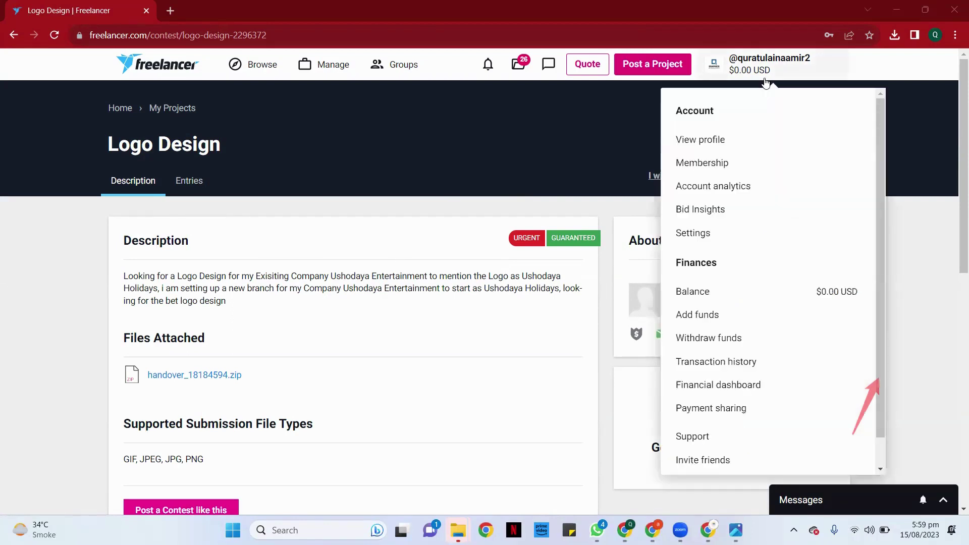
click(284, 156)
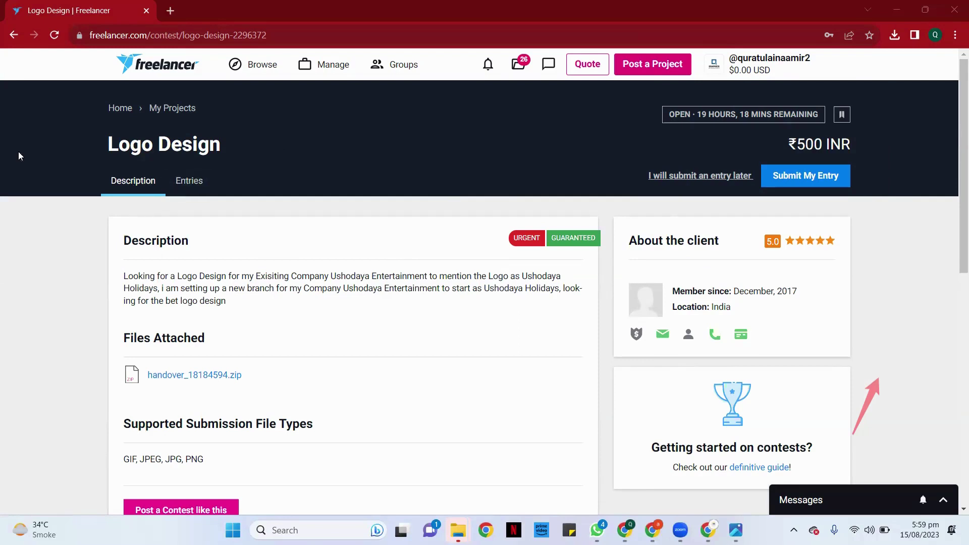
click(149, 65)
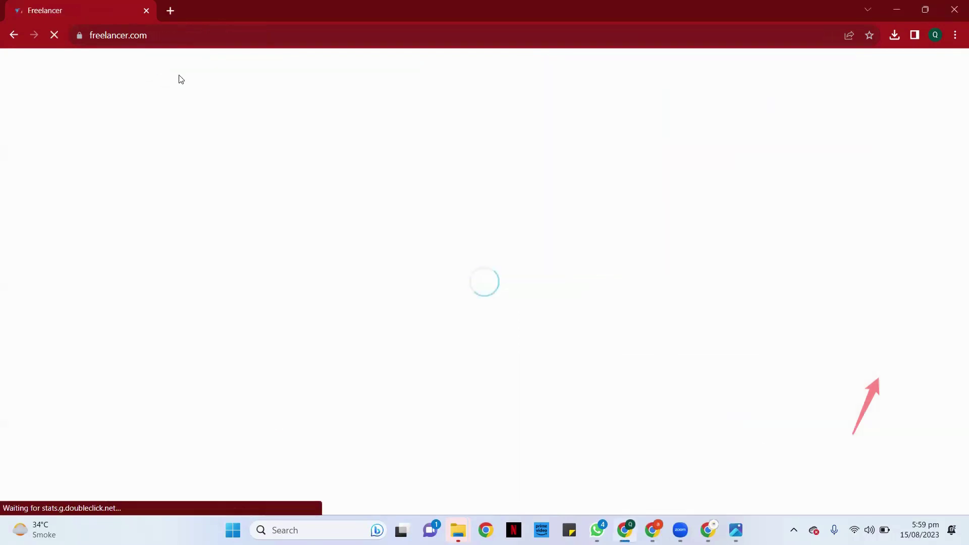